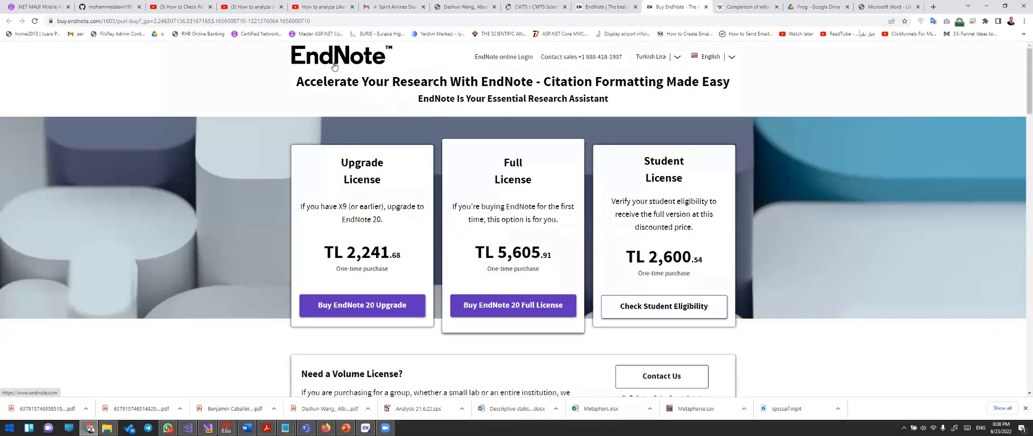
# - Set the EndNote store page's currency to US Dollar
pyautogui.click(659, 59)
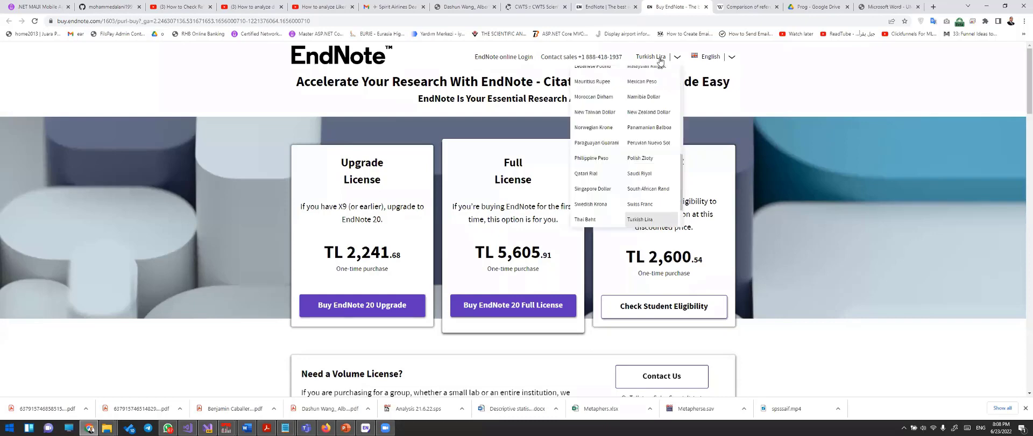
pyautogui.scroll(4, 601, 148)
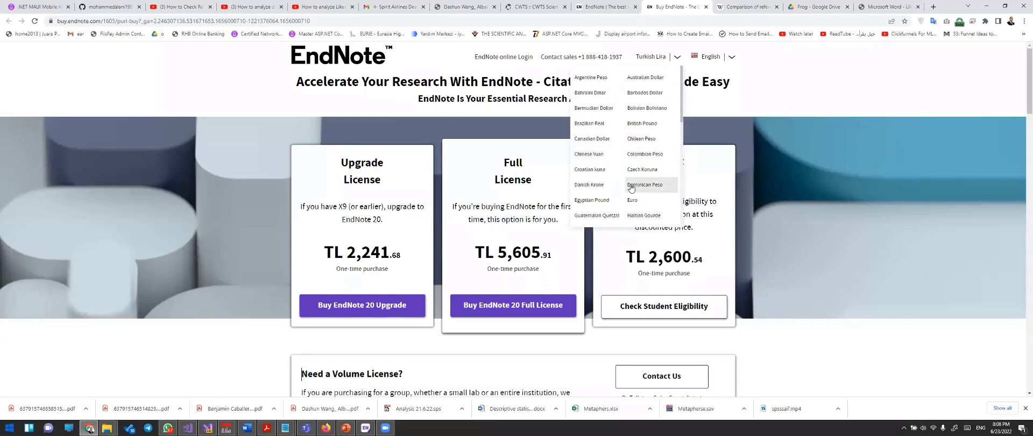
pyautogui.scroll(-2, 631, 187)
pyautogui.scroll(-3, 631, 187)
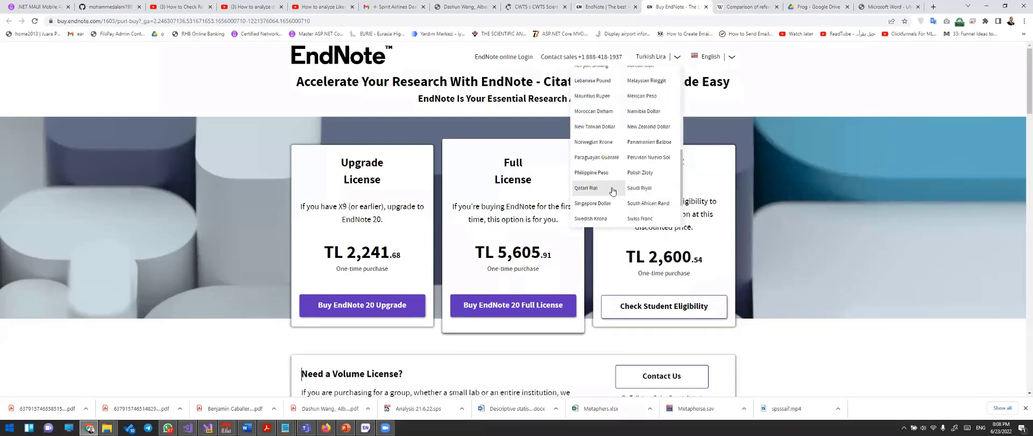
pyautogui.click(638, 216)
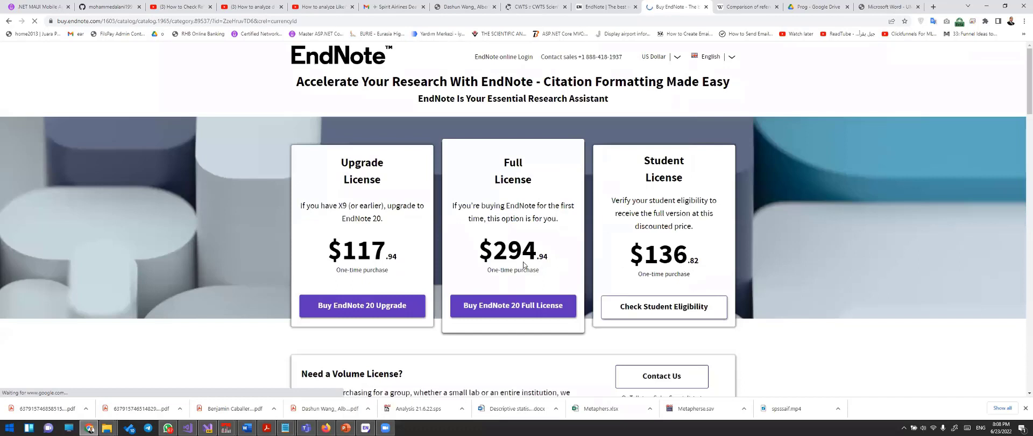
# - Examine the full and student licence prices and the volume licence section on the purchase page
pyautogui.moveTo(508, 255); pyautogui.dragTo(521, 256)
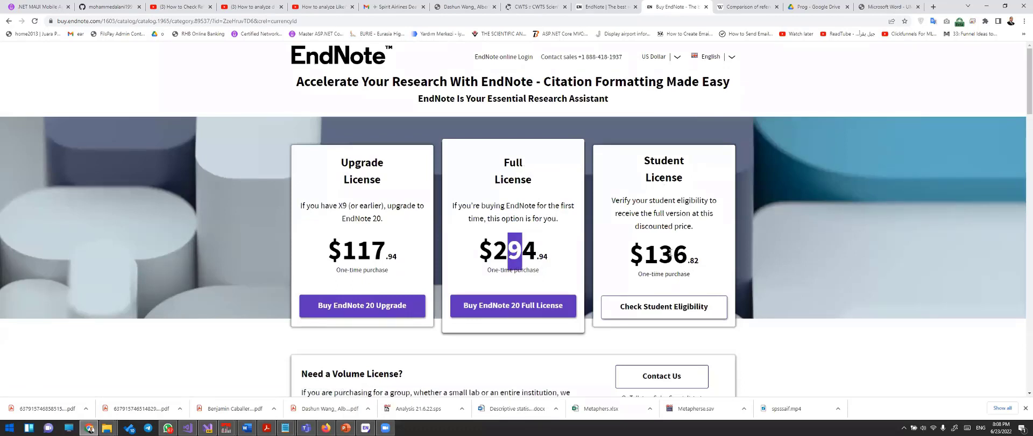
pyautogui.moveTo(670, 252); pyautogui.dragTo(692, 256)
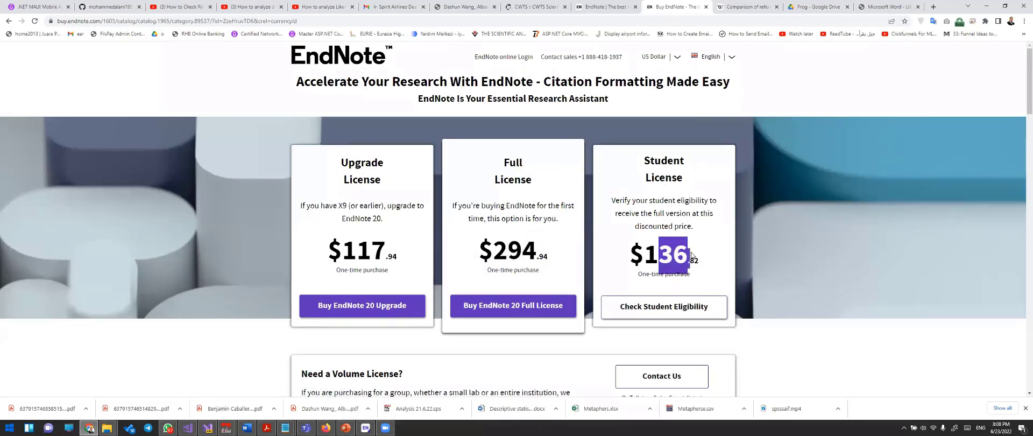
pyautogui.click(747, 243)
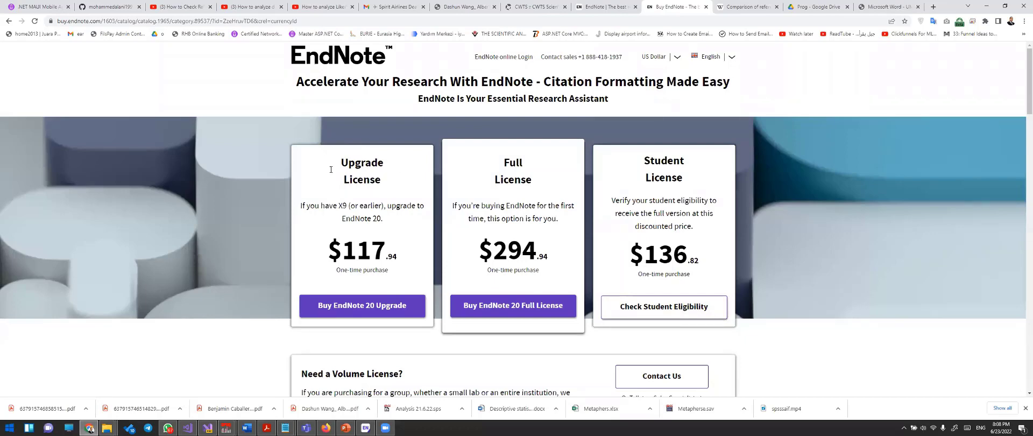
pyautogui.scroll(-3, 760, 272)
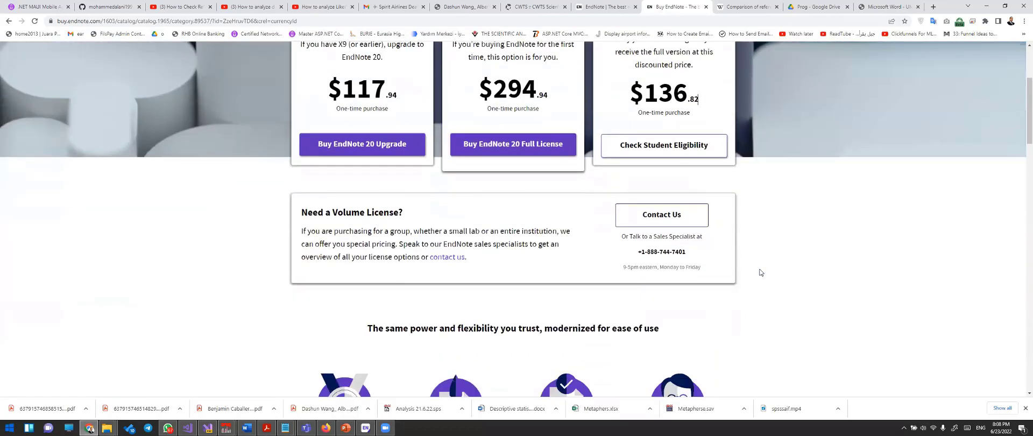
pyautogui.scroll(3, 759, 270)
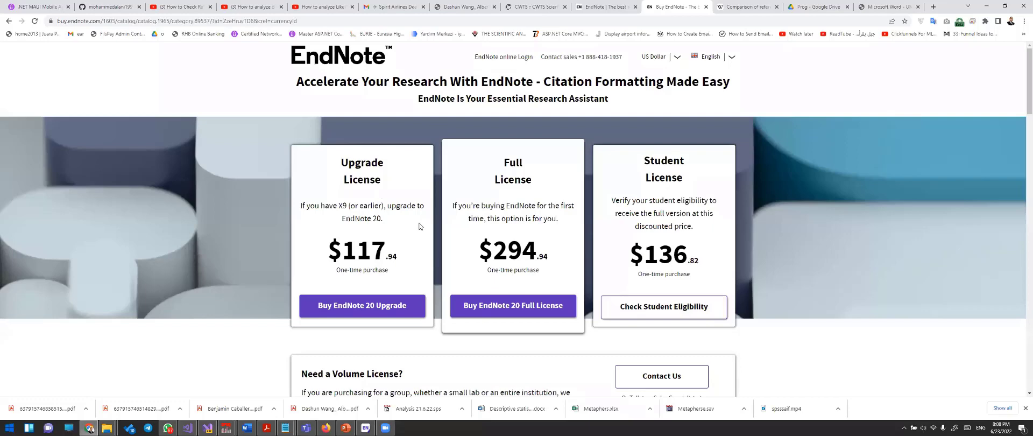
# - Visit the EndNote home page, its online sign-in page and the new member registration
pyautogui.click(355, 65)
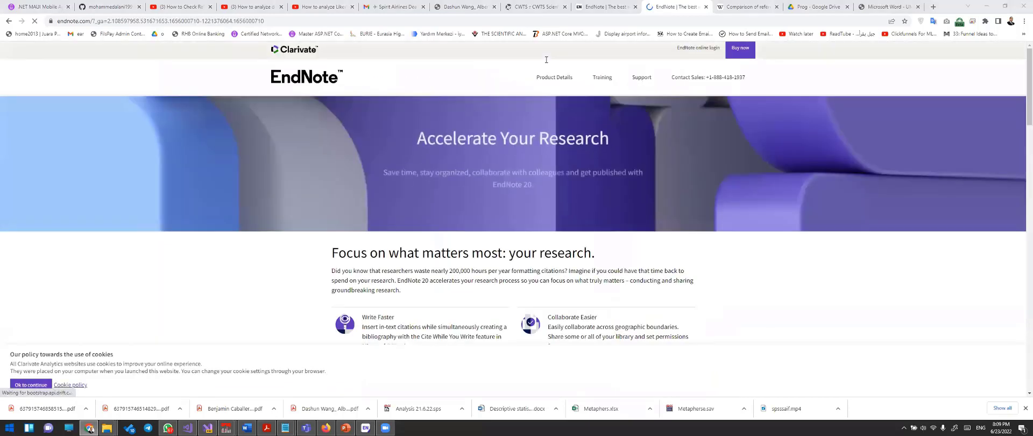
pyautogui.click(713, 49)
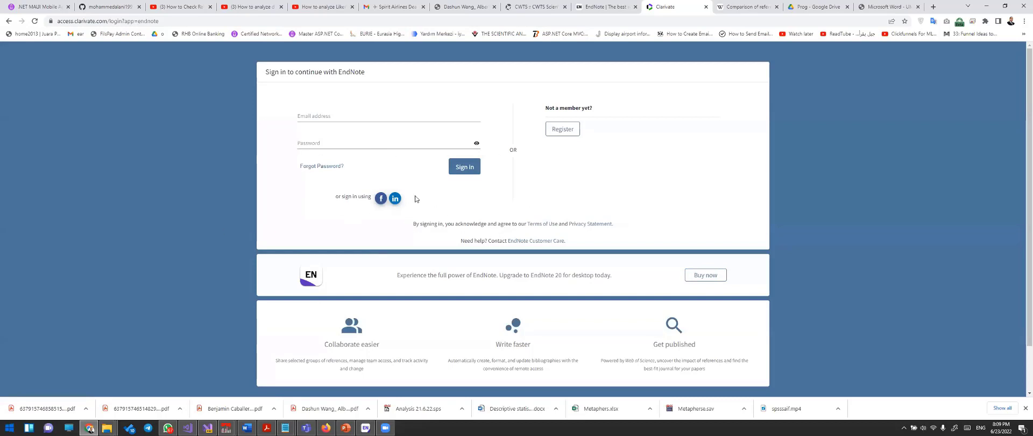
pyautogui.click(574, 132)
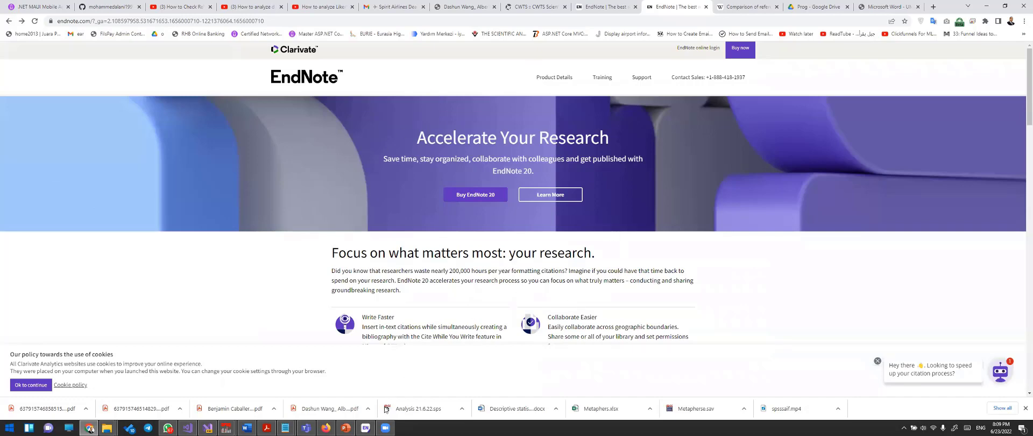
# - Switch to the EndNote desktop program and look through the metaverse library's full reference list
pyautogui.click(365, 427)
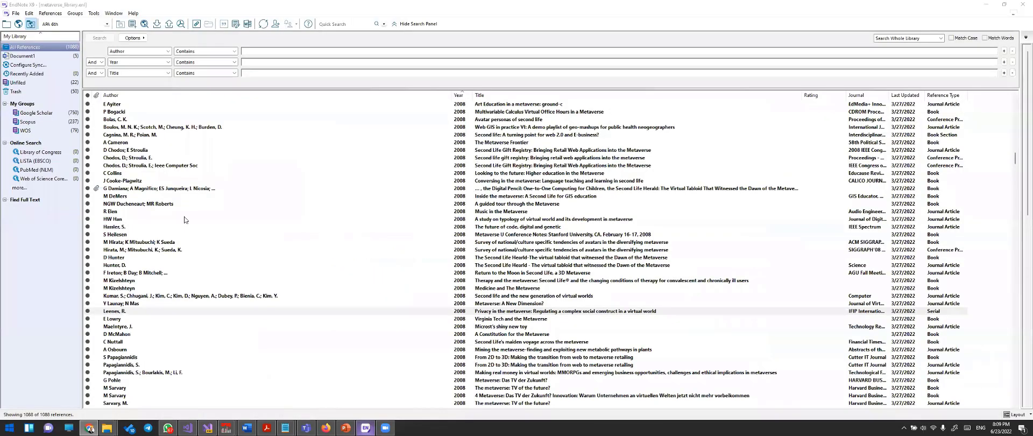
pyautogui.scroll(20, 184, 219)
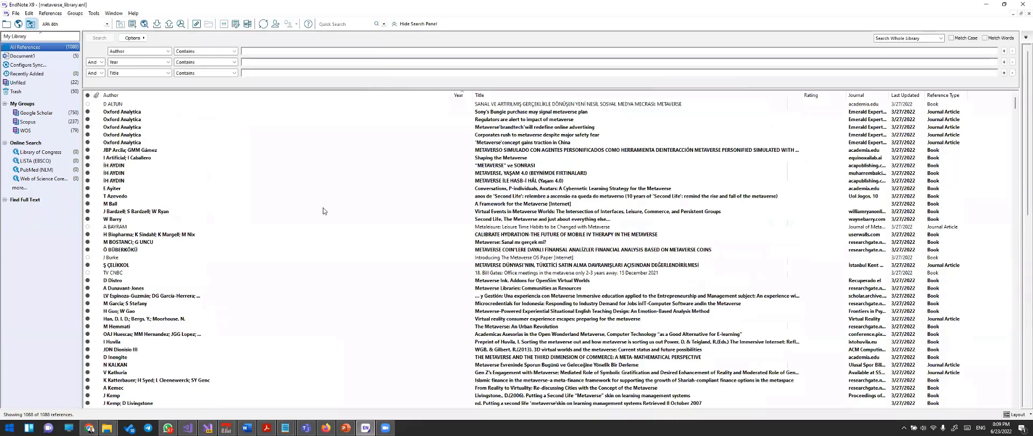
pyautogui.scroll(-1, 874, 21)
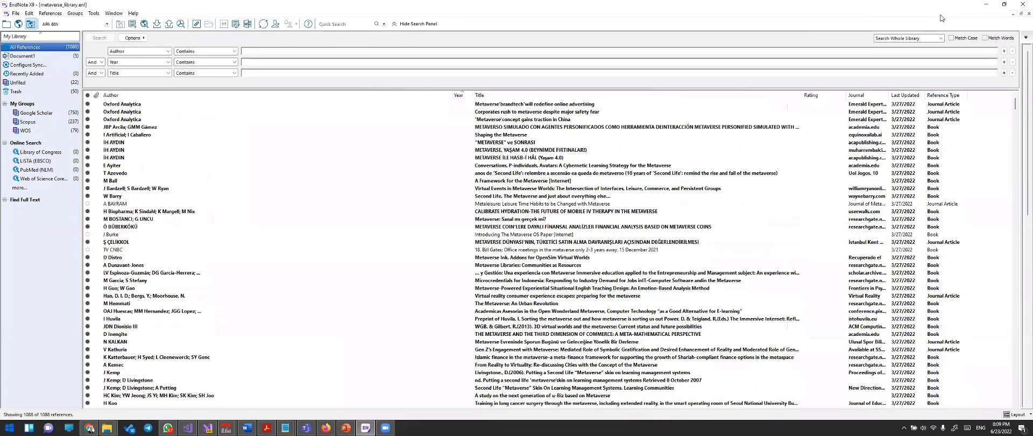
pyautogui.scroll(1, 1011, 19)
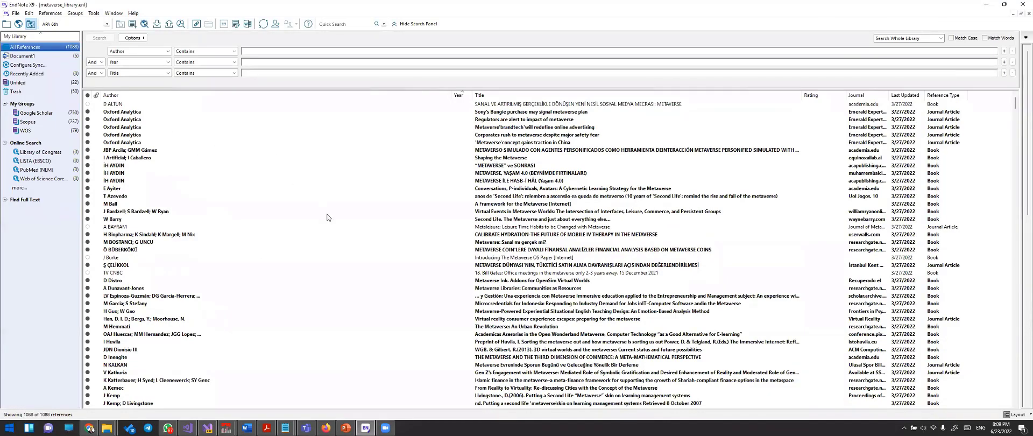
pyautogui.scroll(-5, 558, 194)
pyautogui.scroll(-20, 558, 193)
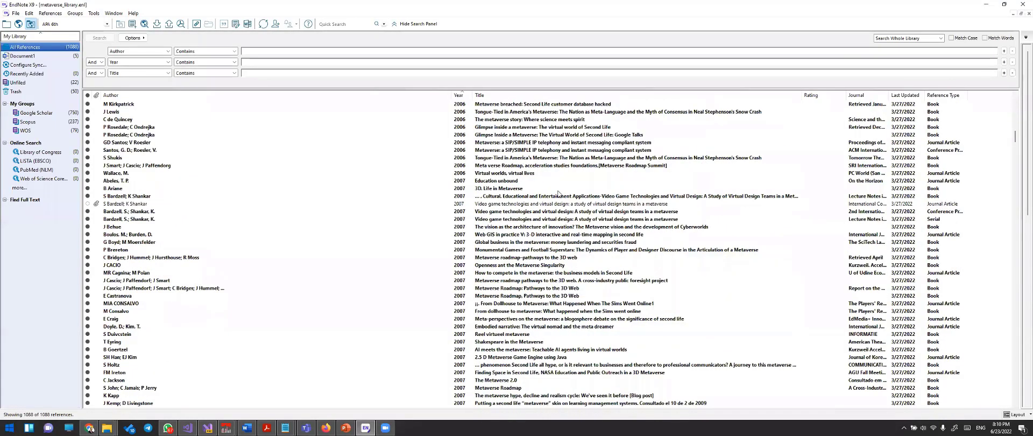
pyautogui.scroll(-20, 457, 211)
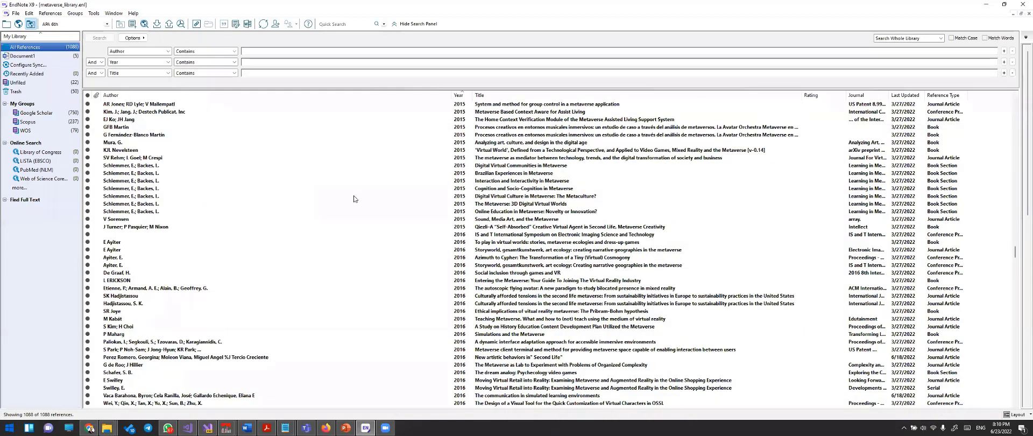
pyautogui.scroll(-4, 354, 199)
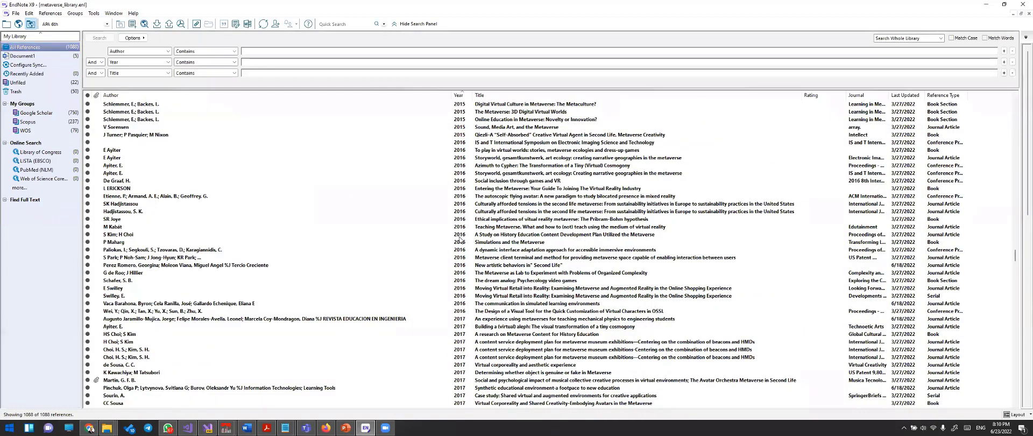
# - Open the reference "A Study on History Education Content Development Plan Utilized the Metaverse", review its fields, and return to the reference list
pyautogui.click(517, 236)
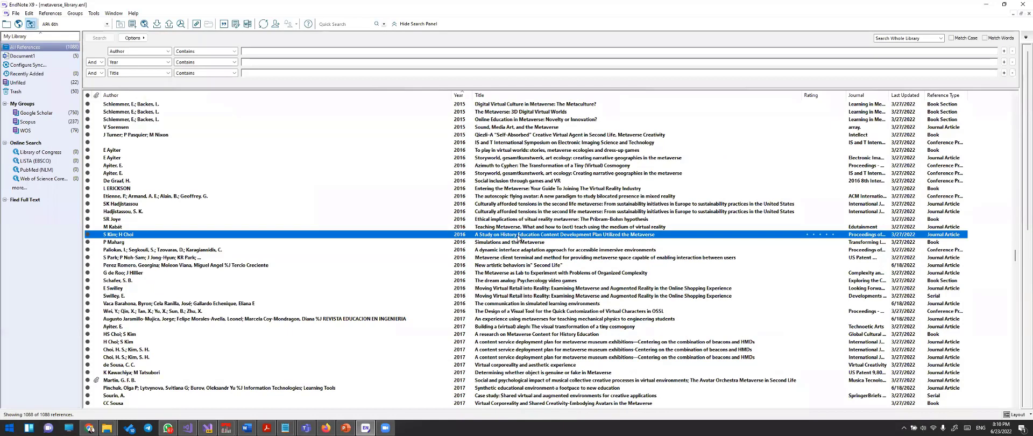
pyautogui.doubleClick(518, 236)
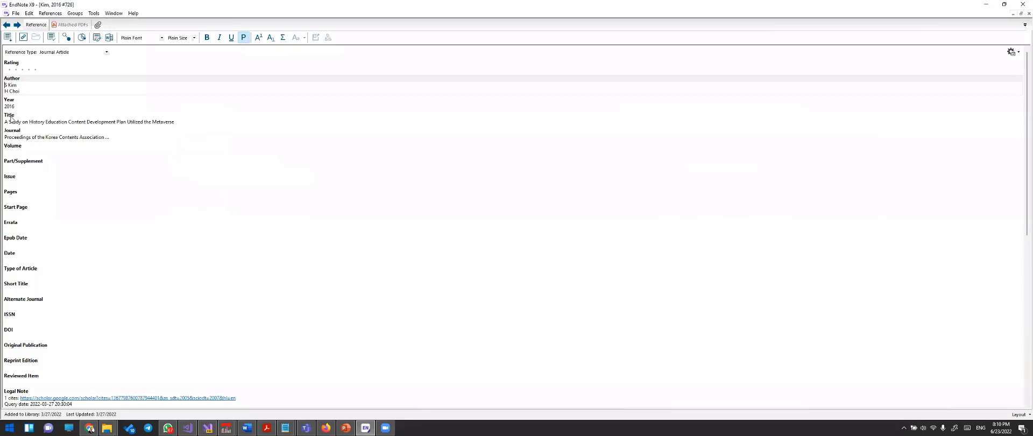
pyautogui.scroll(-4, 26, 172)
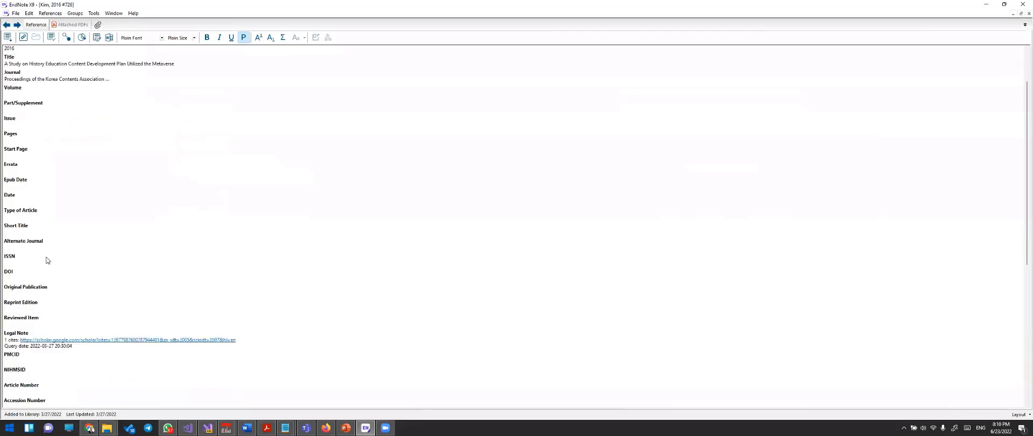
pyautogui.scroll(-2, 38, 319)
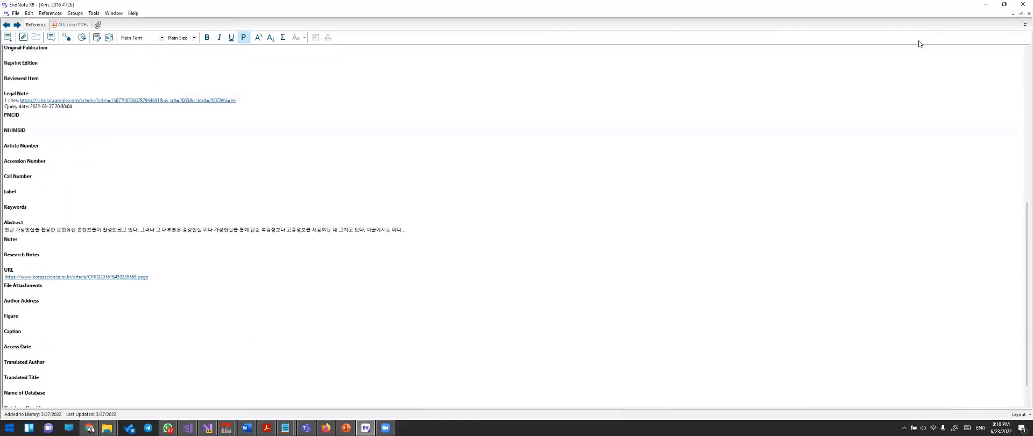
pyautogui.hotkey('ctrl', 'w')
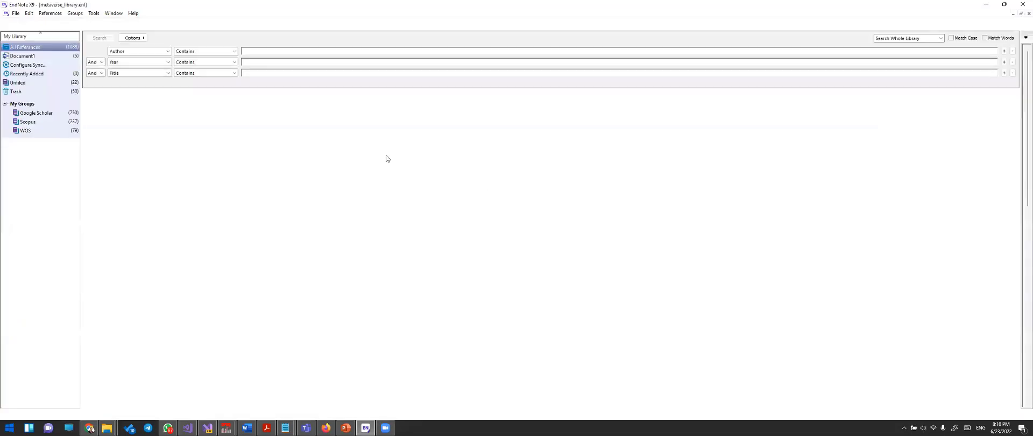
pyautogui.scroll(10, 354, 171)
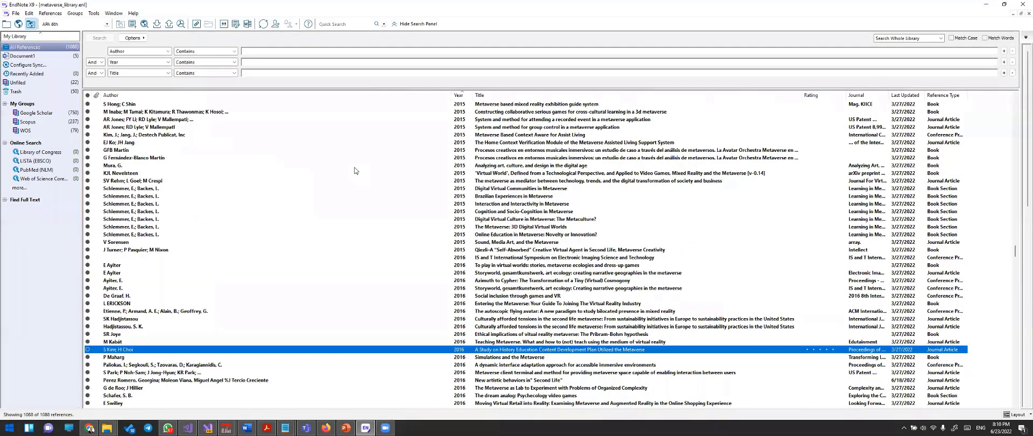
pyautogui.scroll(5, 355, 170)
pyautogui.scroll(10, 354, 171)
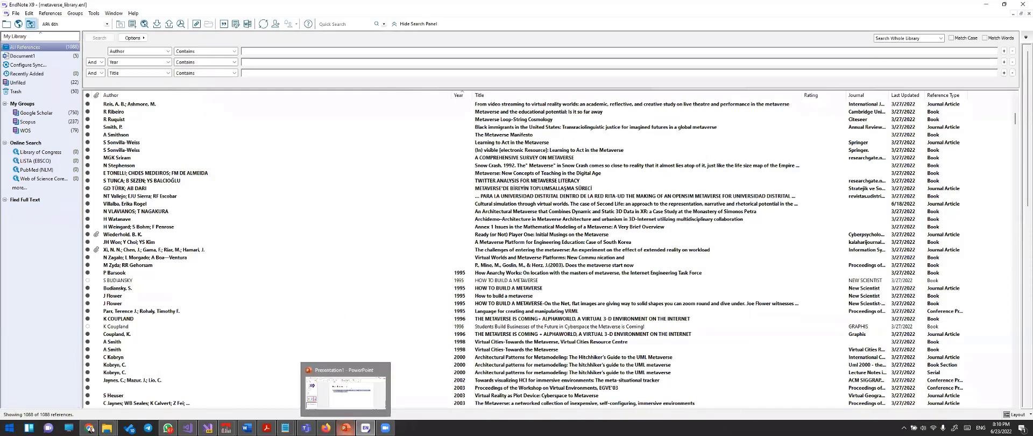
# - Switch to PowerPoint and copy the Google Drive folder link from the Download & Install slide
pyautogui.click(345, 428)
pyautogui.rightClick(450, 171)
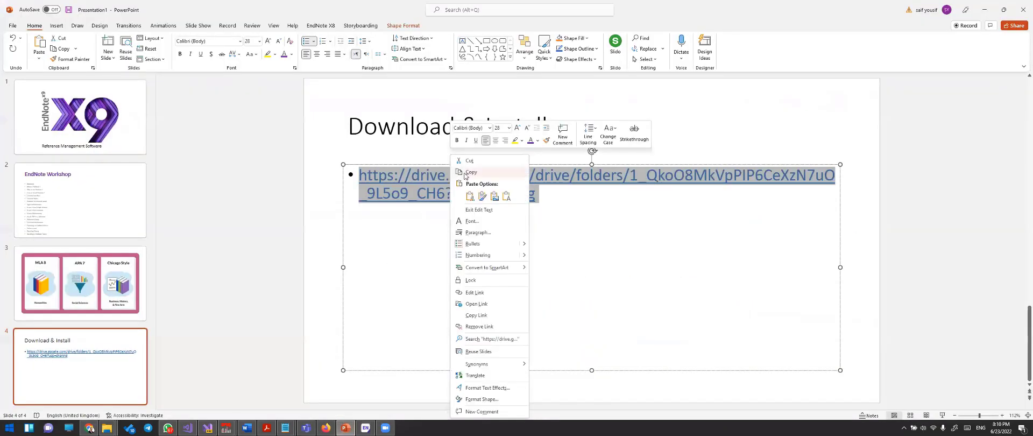
pyautogui.click(466, 172)
# - Switch to Chrome and open the copied Google Drive link in the current EndNote tab
pyautogui.click(90, 427)
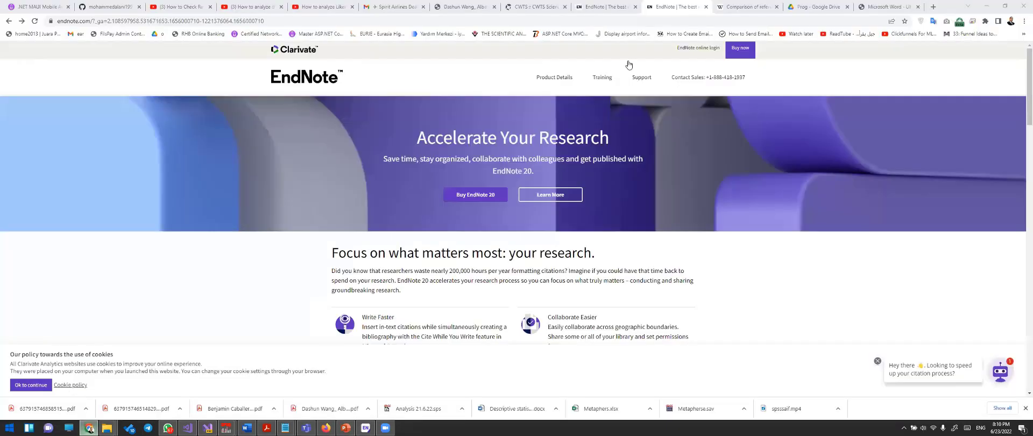
pyautogui.rightClick(656, 22)
pyautogui.click(672, 88)
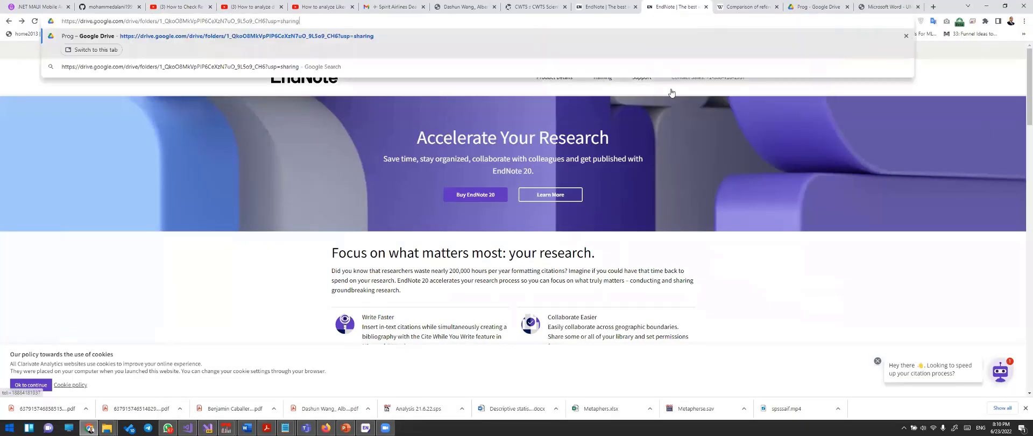
pyautogui.press('Return')
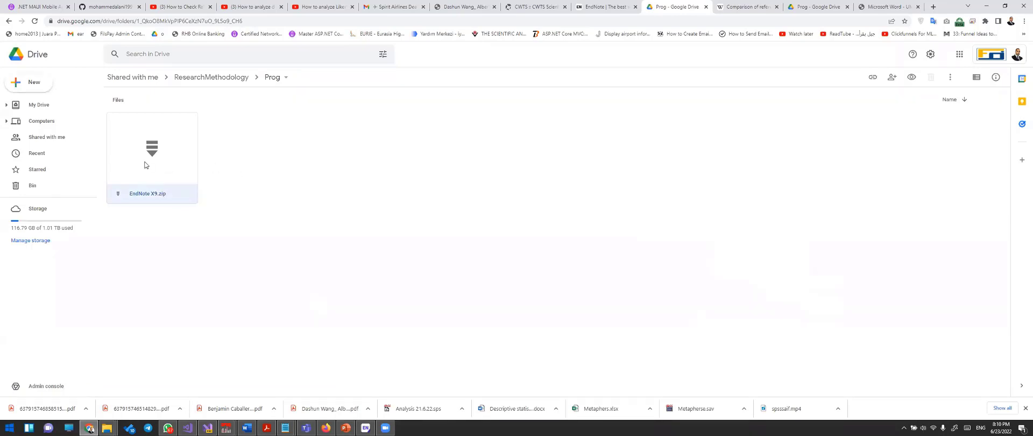
# - Show the available actions for the shared Prog folder, and switch to the local EndNote X9 folder in File Explorer
pyautogui.click(283, 78)
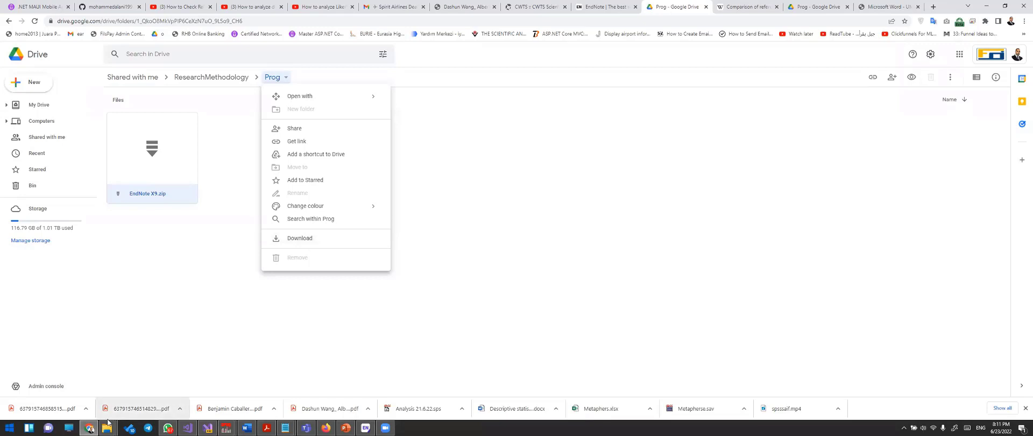
pyautogui.rightClick(107, 425)
pyautogui.click(88, 413)
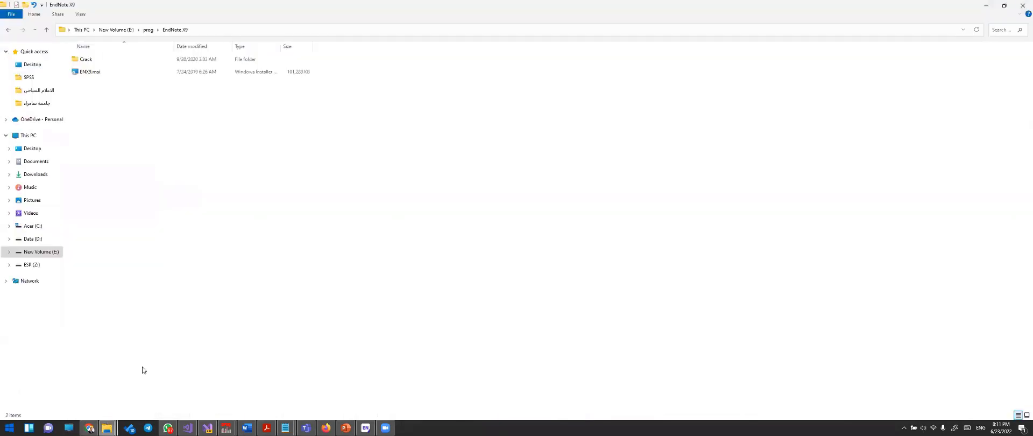
# - Point out the ENX9.msi installer and the Crack folder inside the EndNote X9 folder by selecting each in turn
pyautogui.click(99, 73)
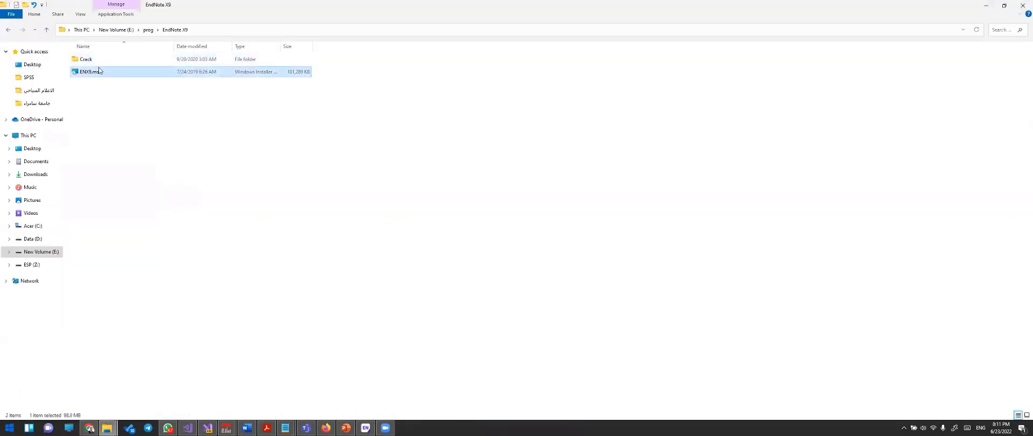
pyautogui.click(99, 64)
pyautogui.click(98, 71)
pyautogui.click(97, 61)
pyautogui.click(98, 73)
pyautogui.click(99, 62)
pyautogui.click(97, 74)
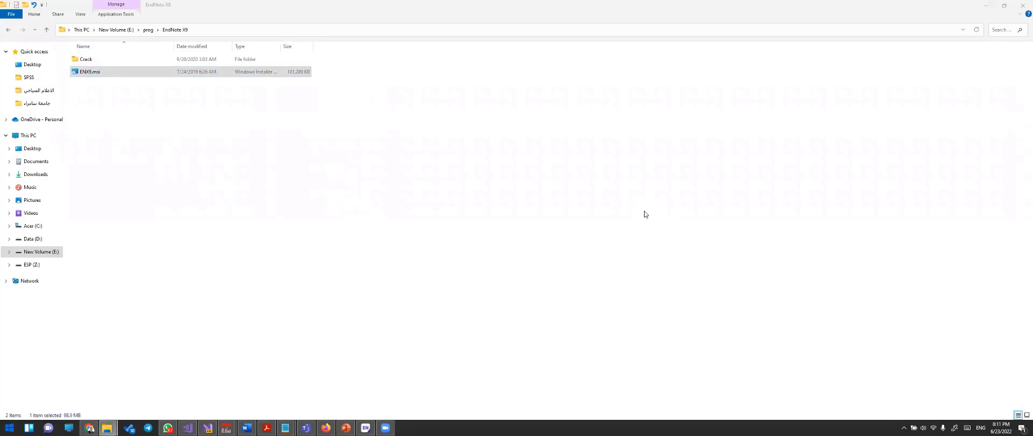
pyautogui.click(92, 72)
pyautogui.click(95, 59)
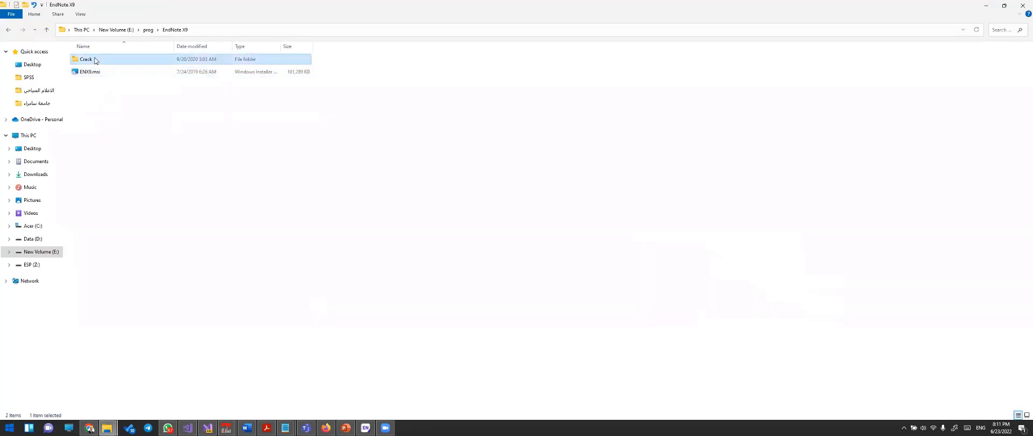
# - Open the Crack folder and copy EndNote.exe
pyautogui.doubleClick(95, 59)
pyautogui.rightClick(92, 65)
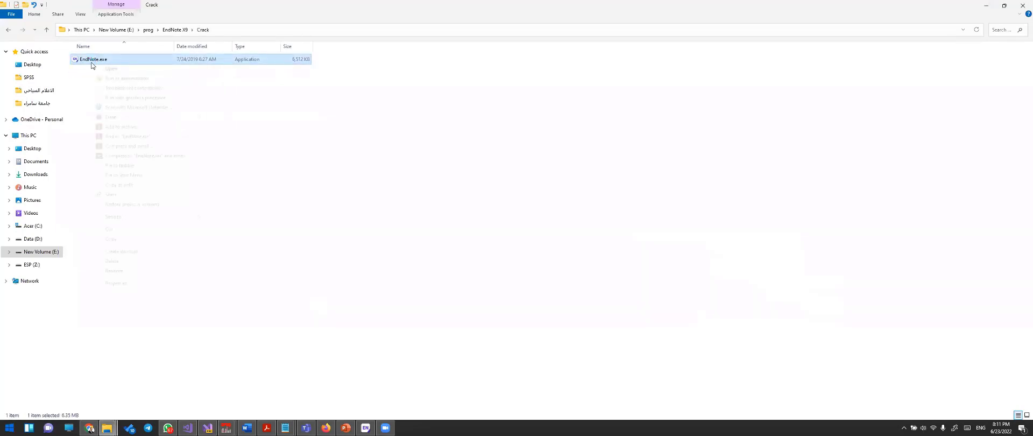
pyautogui.click(109, 241)
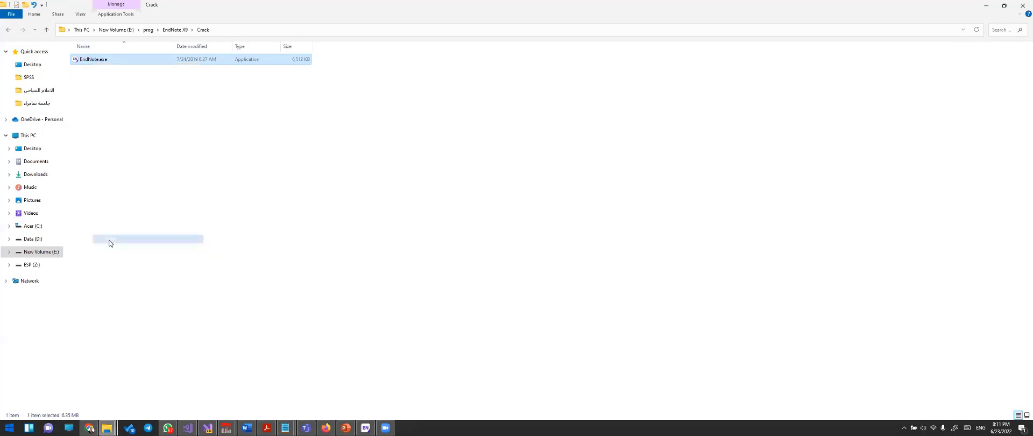
# - Open the EndNote X9 installation folder under Program Files (x86) on drive C
pyautogui.click(32, 226)
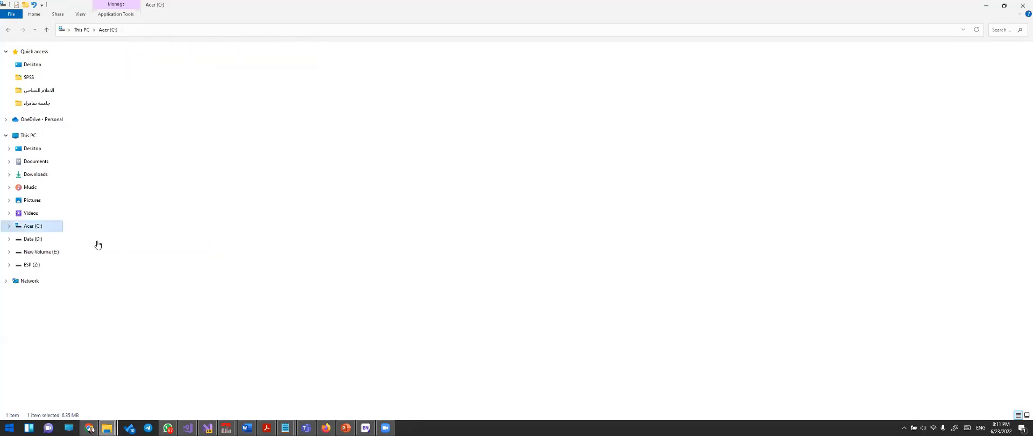
pyautogui.scroll(-2, 153, 220)
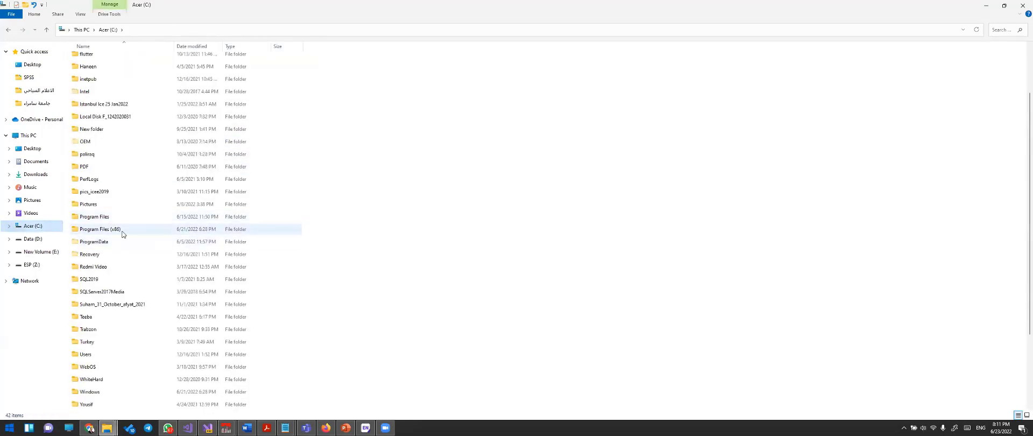
pyautogui.doubleClick(145, 230)
pyautogui.click(137, 124)
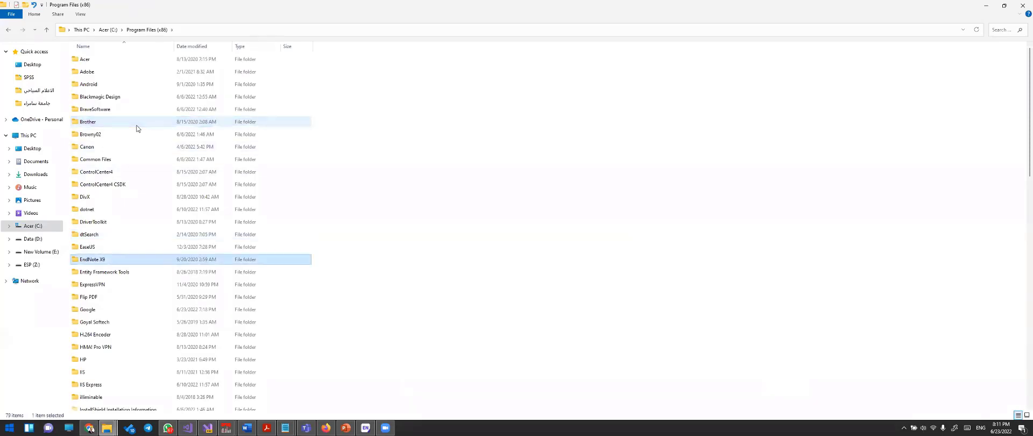
pyautogui.press('Return')
# - Try to paste the copied EndNote.exe into the EndNote X9 installation folder, then cancel without replacing the existing file
pyautogui.rightClick(417, 204)
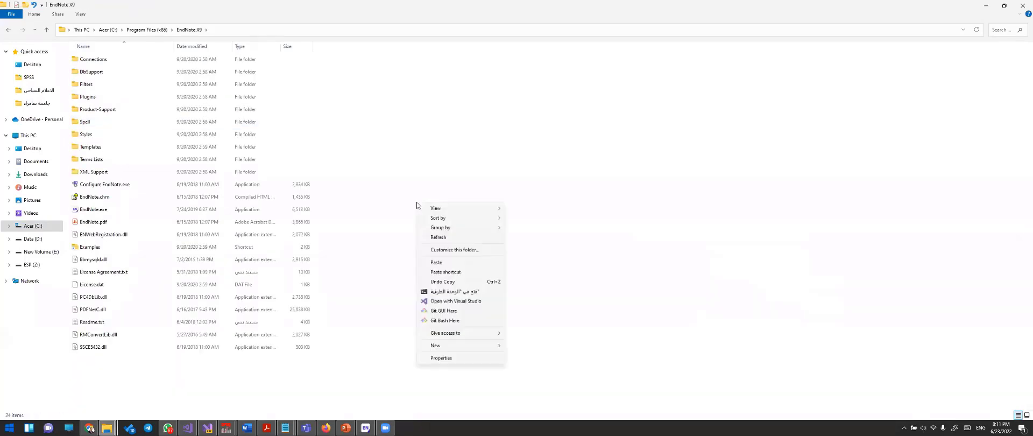
pyautogui.click(436, 262)
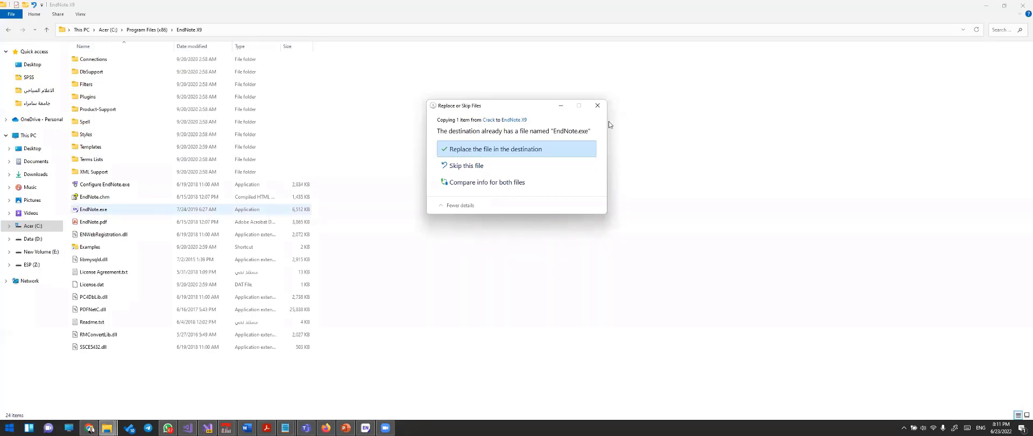
pyautogui.click(597, 105)
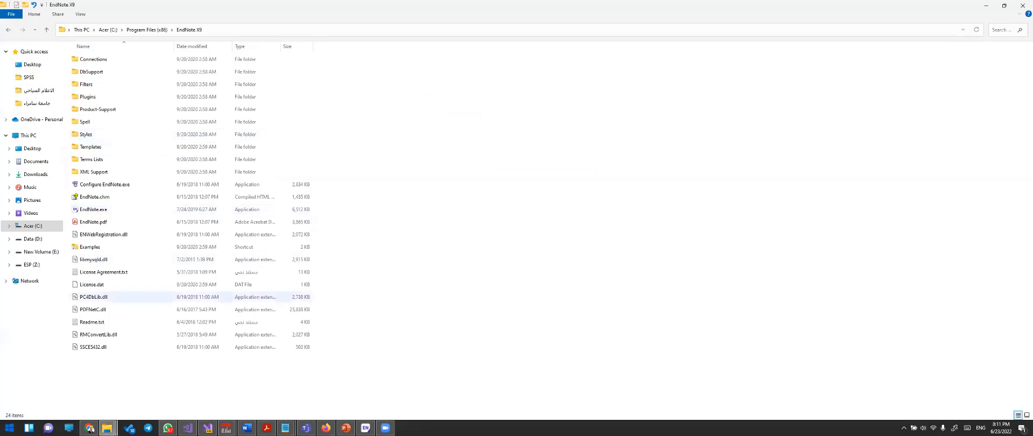
# - Switch to Chrome and show the available actions for the shared Prog folder in Google Drive, including Download
pyautogui.rightClick(107, 428)
pyautogui.click(114, 411)
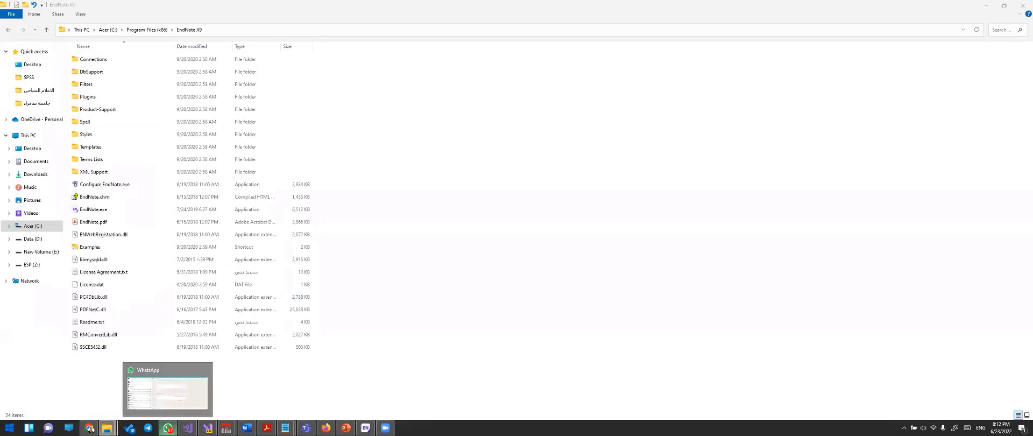
pyautogui.click(89, 428)
pyautogui.click(289, 230)
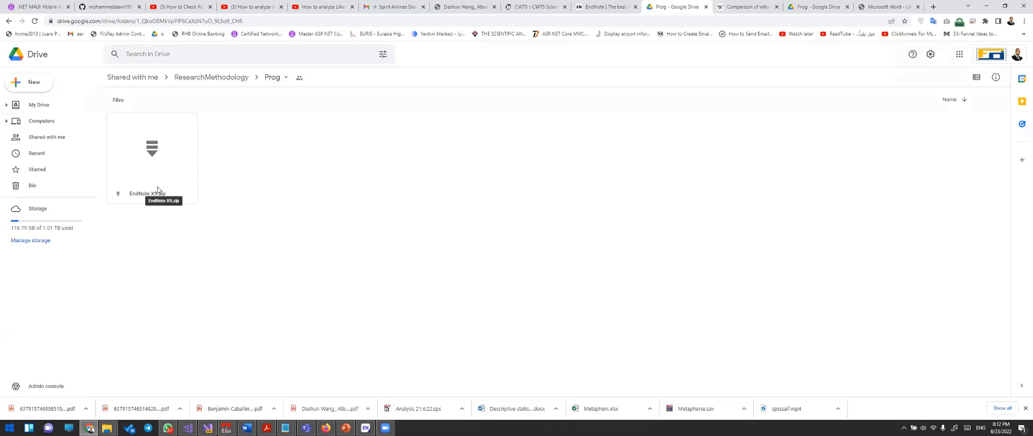
pyautogui.click(285, 81)
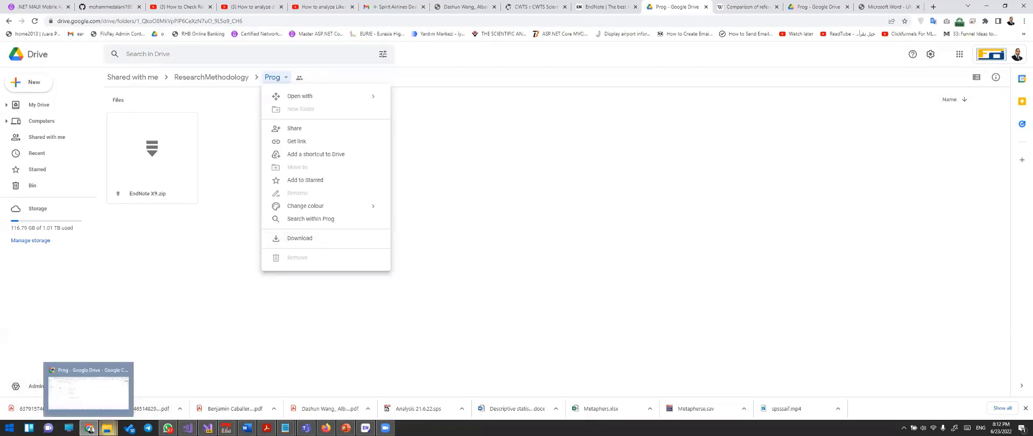
# - Switch to File Explorer and go back to the EndNote X9 folder inside prog on drive E
pyautogui.rightClick(107, 428)
pyautogui.click(107, 414)
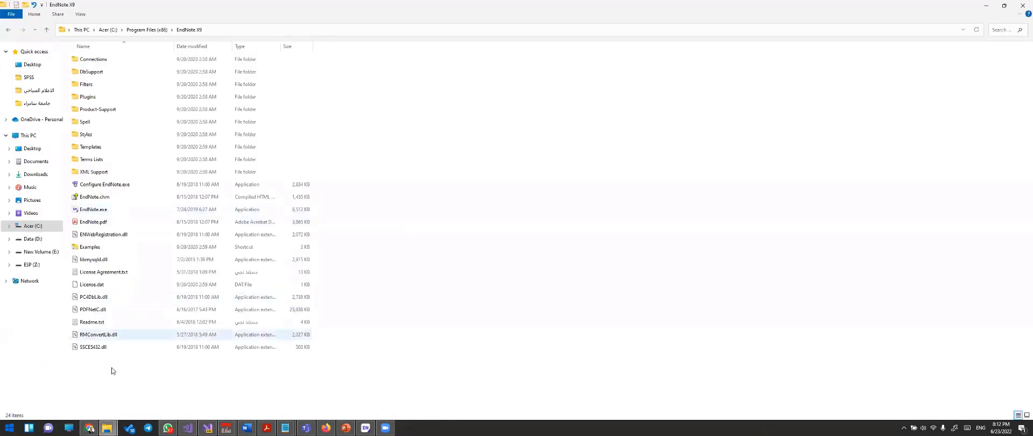
pyautogui.click(10, 31)
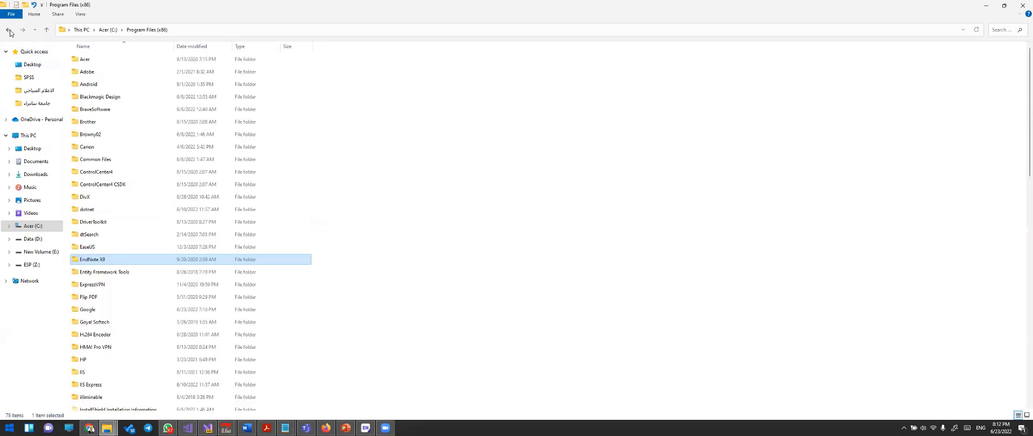
pyautogui.click(10, 31)
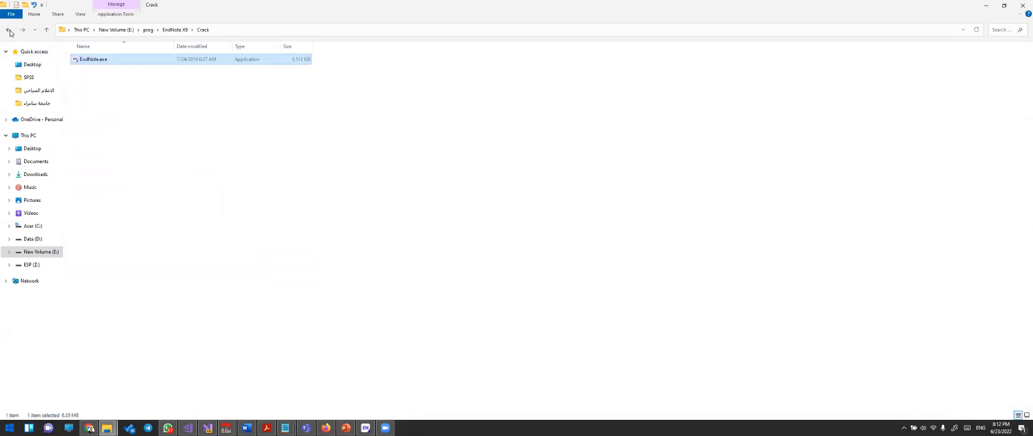
pyautogui.click(9, 32)
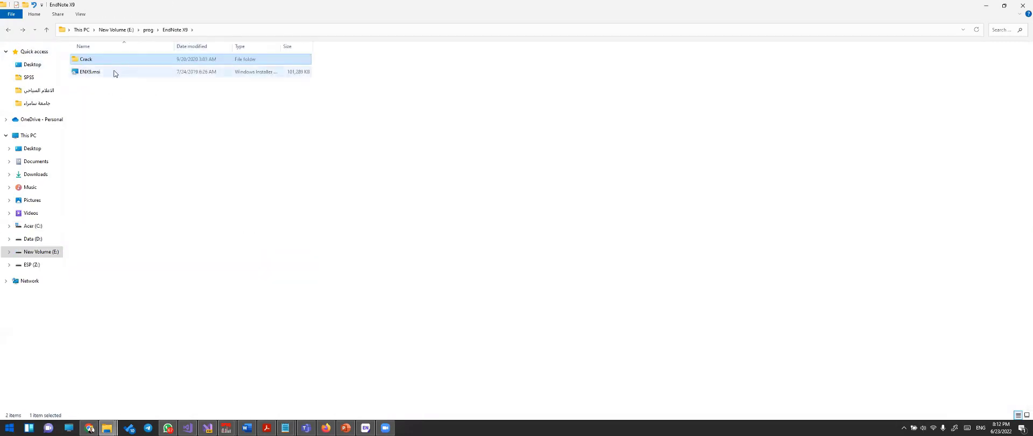
# - Point out the ENX9.msi installer and the Crack folder by selecting them alternately, ending on the installer
pyautogui.click(108, 74)
pyautogui.click(109, 58)
pyautogui.click(103, 75)
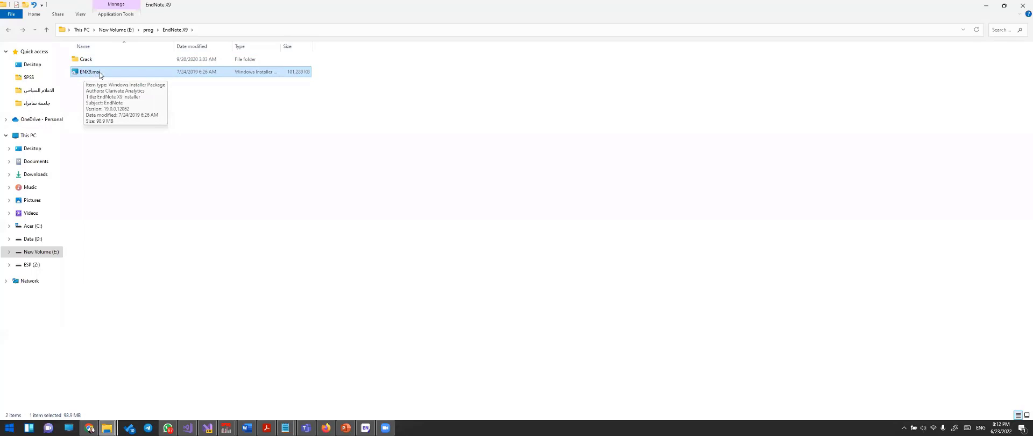
pyautogui.click(102, 61)
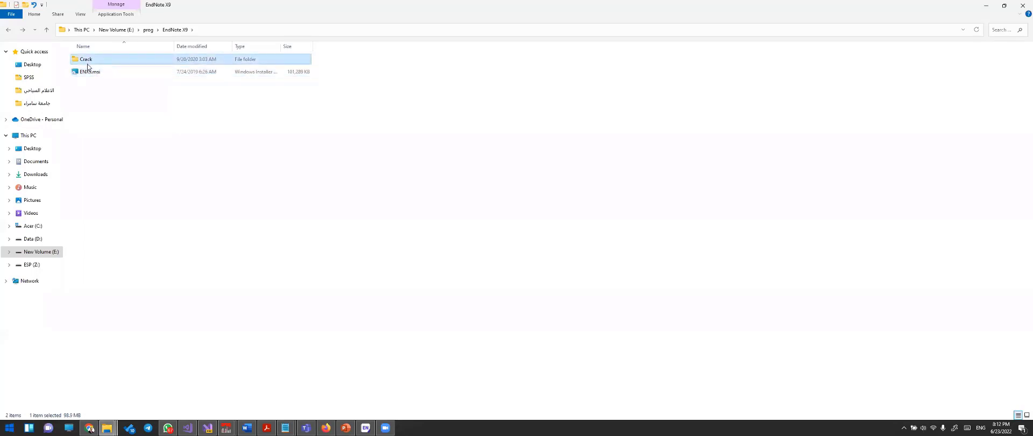
pyautogui.click(87, 75)
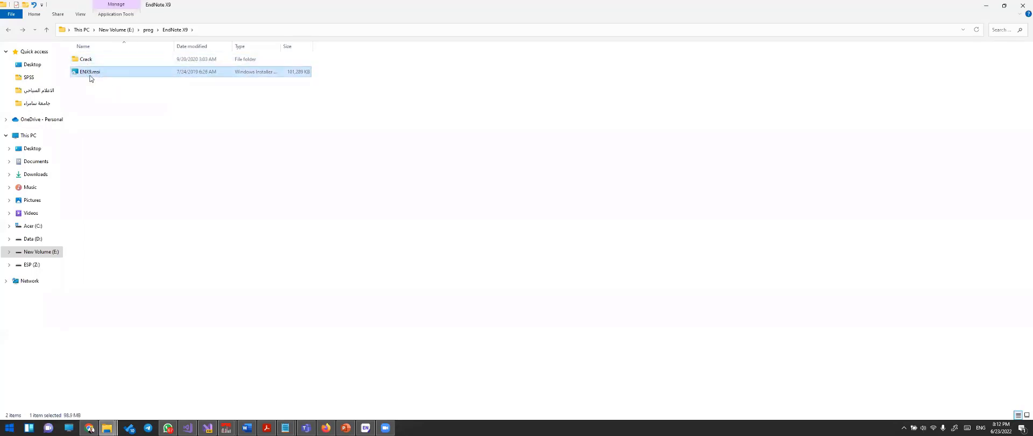
# - Launch the ENX9.msi installer to show its Application Maintenance options, and exit the setup without changing anything
pyautogui.rightClick(94, 74)
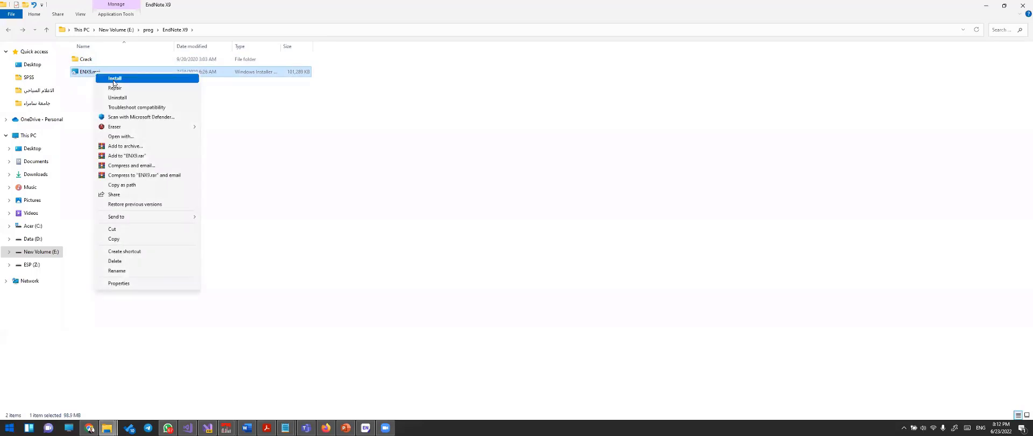
pyautogui.click(114, 80)
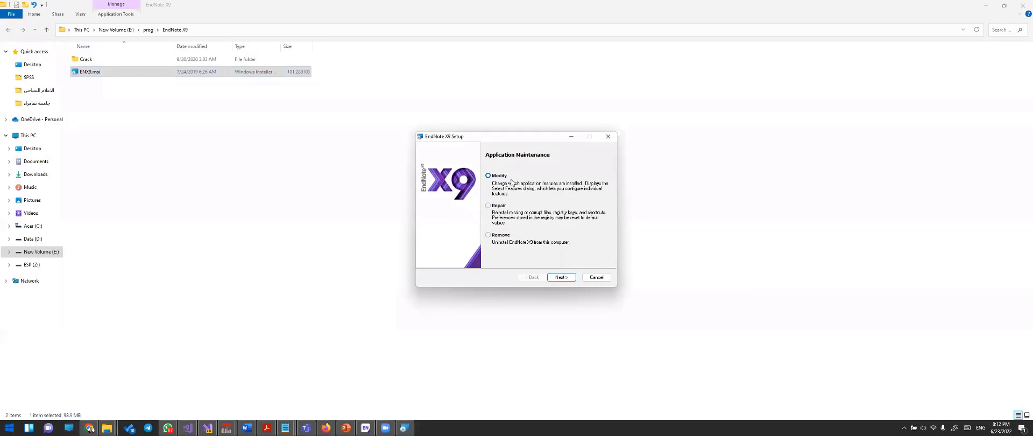
pyautogui.click(594, 278)
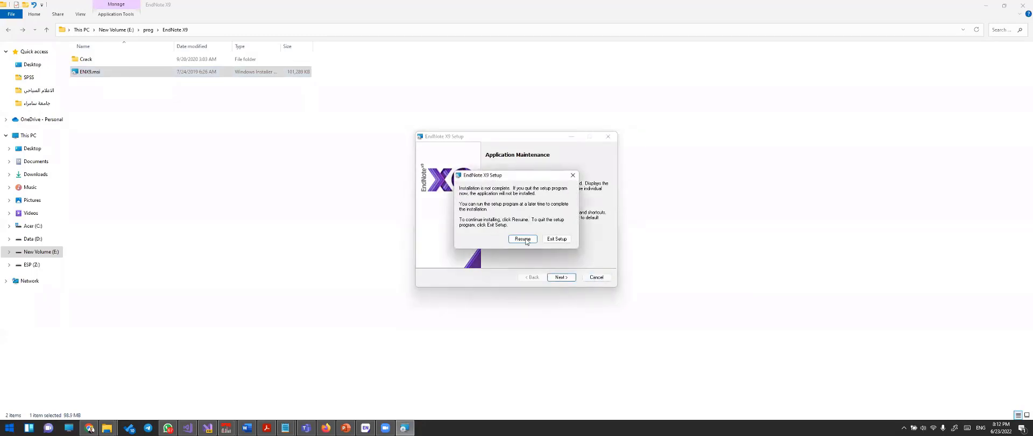
pyautogui.click(556, 241)
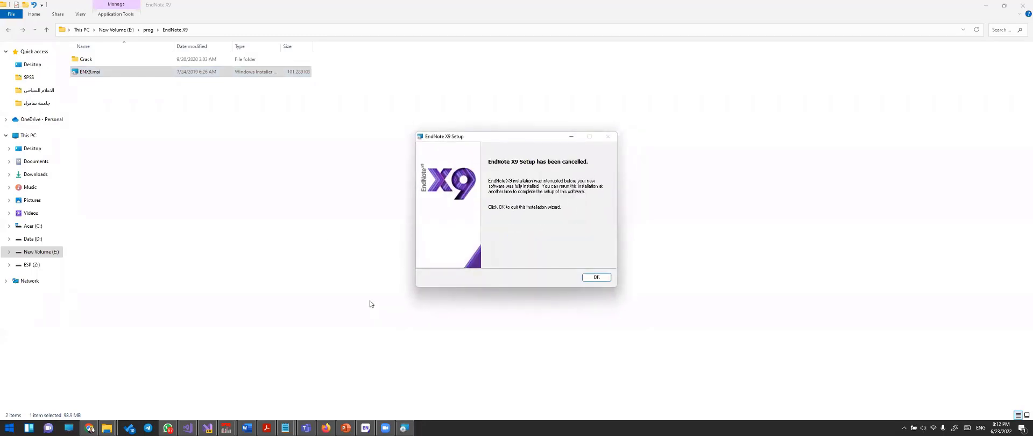
pyautogui.click(586, 277)
# - Reopen the Crack folder and copy the EndNote.exe file again
pyautogui.doubleClick(92, 61)
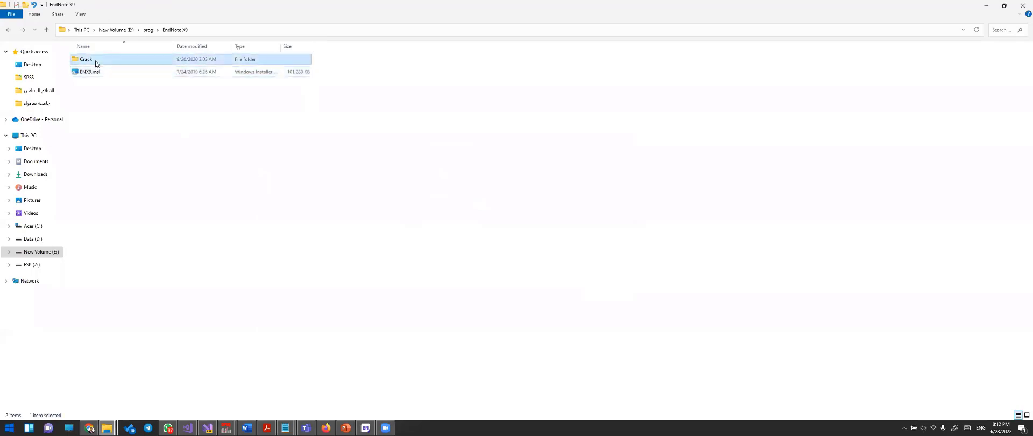
pyautogui.click(92, 60)
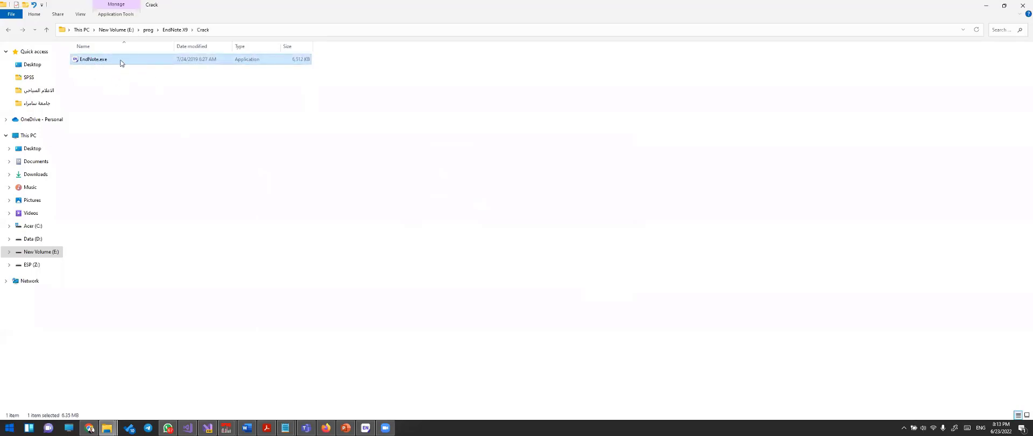
pyautogui.rightClick(120, 63)
# - Go to drive C and open the EndNote X9 folder within Program Files (x86)
pyautogui.click(30, 228)
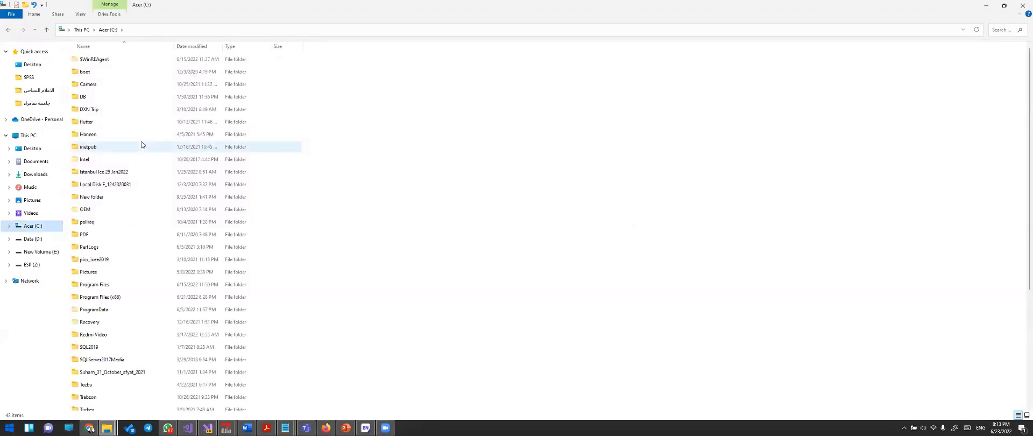
pyautogui.scroll(-1, 144, 143)
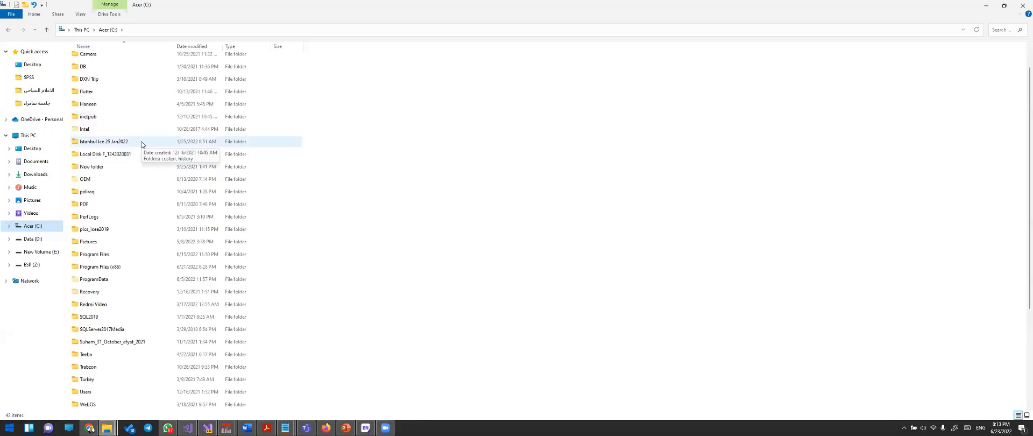
pyautogui.click(118, 269)
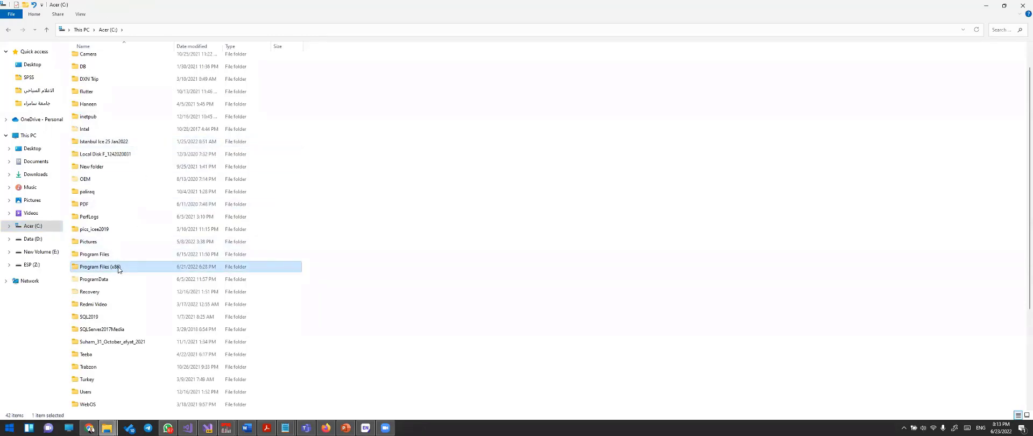
pyautogui.doubleClick(119, 269)
pyautogui.click(116, 121)
pyautogui.write('en')
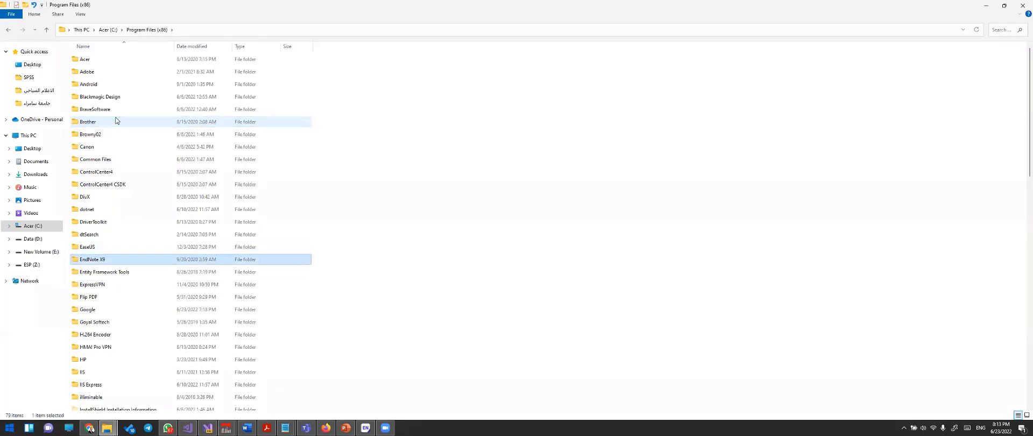
pyautogui.press('Return')
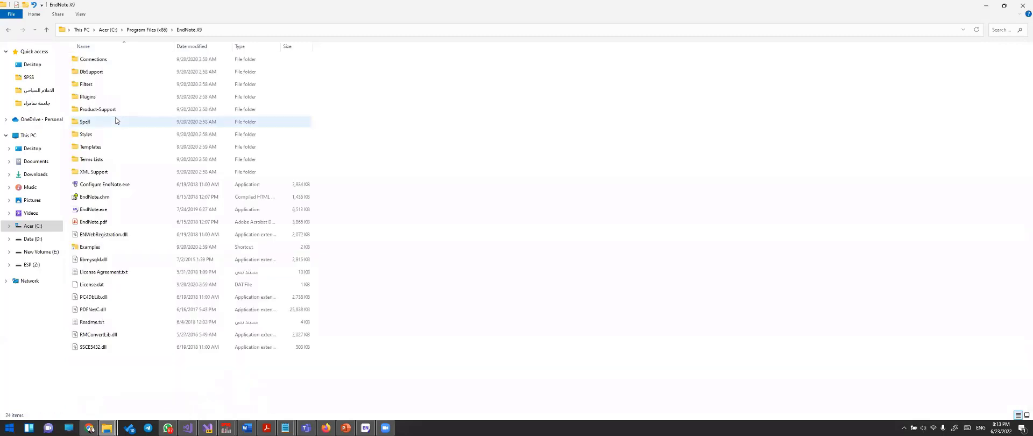
# - Try to paste EndNote.exe over the installed copy in the EndNote X9 folder, and dismiss the replace-or-skip choice
pyautogui.rightClick(516, 171)
pyautogui.click(543, 232)
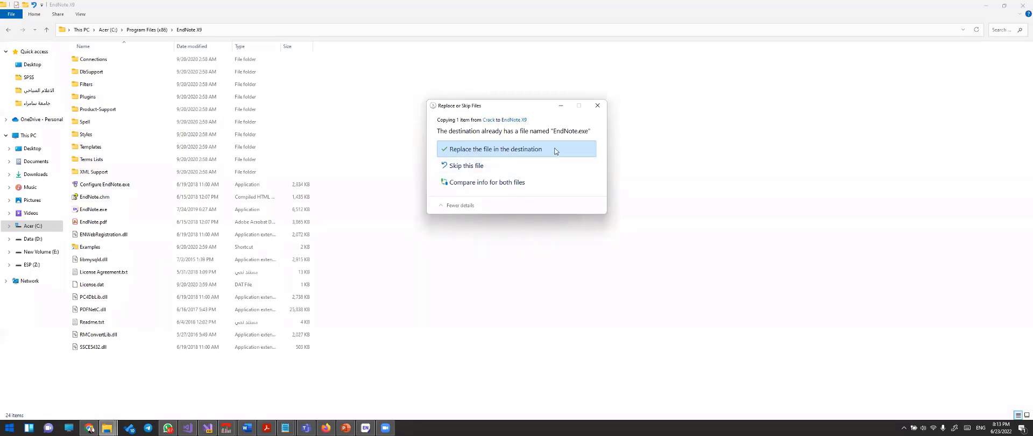
pyautogui.click(597, 106)
# - Switch to the EndNote metaverse library and search the computer's programs for "end"
pyautogui.moveTo(366, 428)
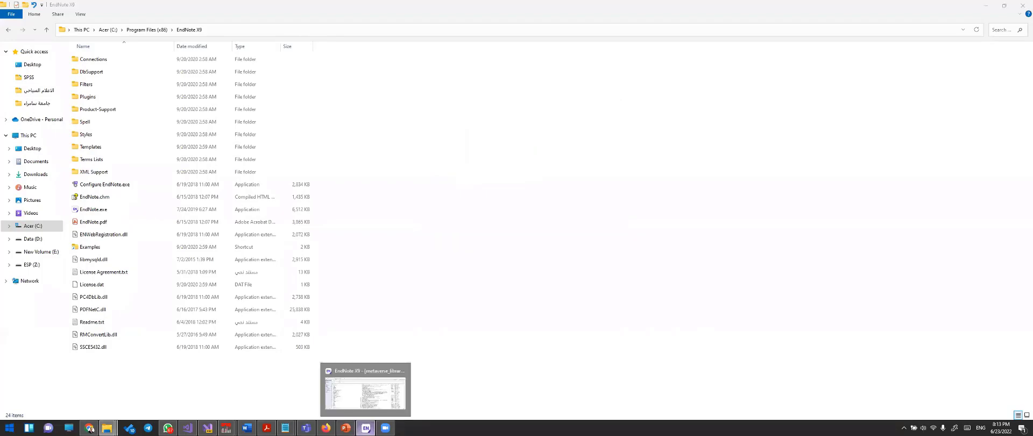
pyautogui.hotkey('alt', 'Tab')
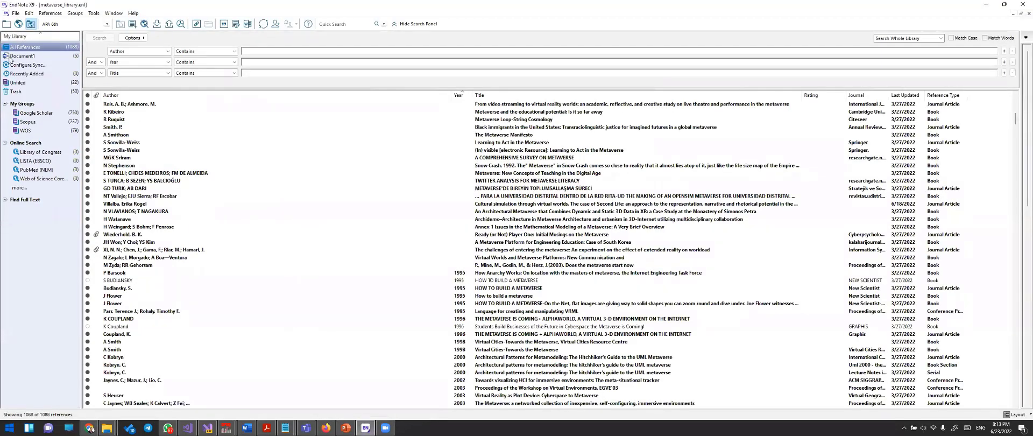
pyautogui.press('super')
pyautogui.write('emnd')
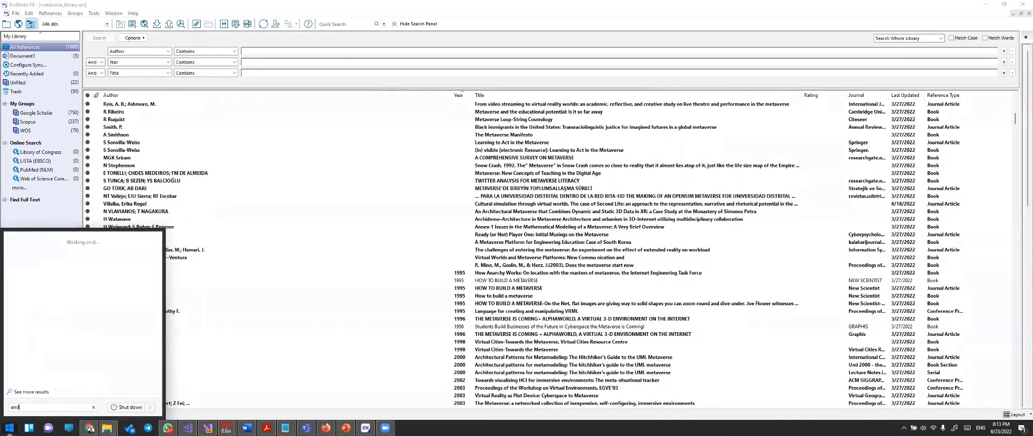
pyautogui.write('nd')
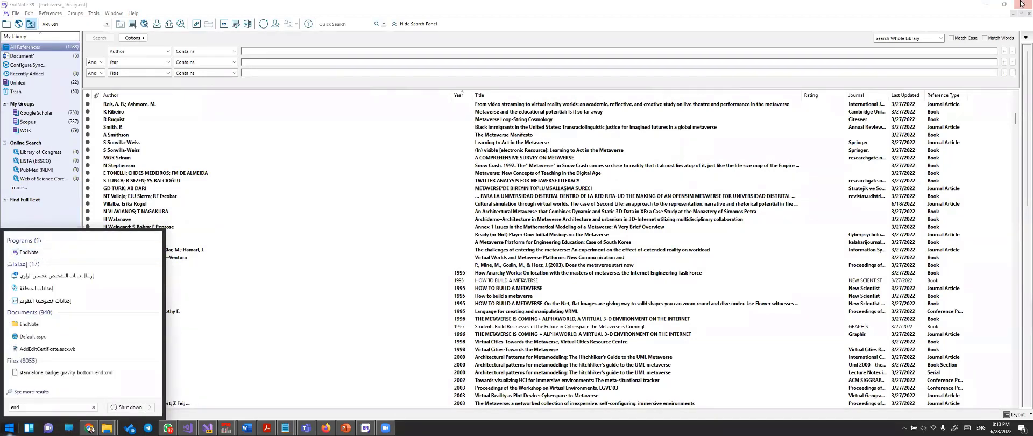
# - Leave the program search and close EndNote, returning to its installation folder in File Explorer
pyautogui.press('Down')
pyautogui.press('Down')
pyautogui.press('Down')
pyautogui.press('Down')
pyautogui.press('Return')
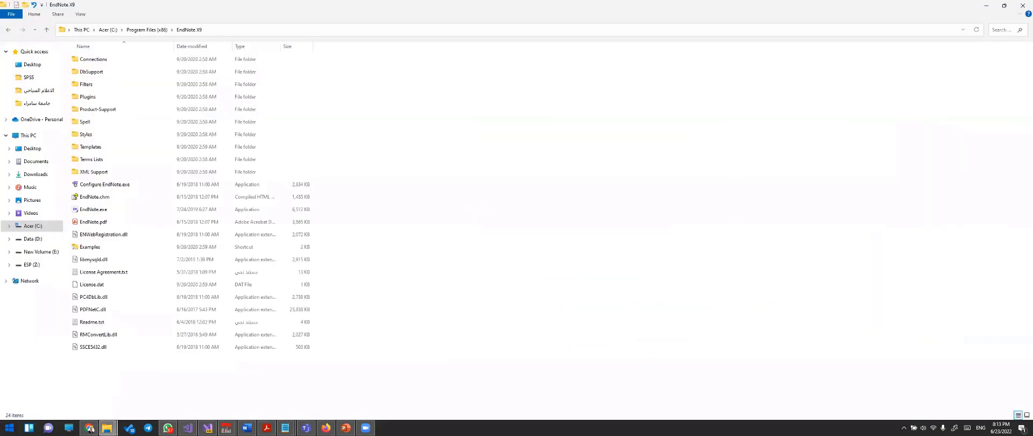
# - Search the computer's programs for "endnote" and launch EndNote
pyautogui.press('super')
pyautogui.press('super')
pyautogui.press('super')
pyautogui.write('en')
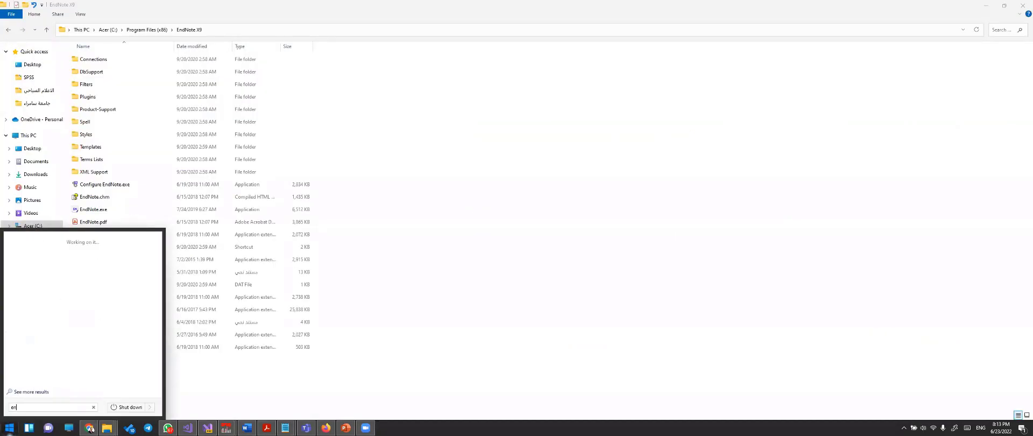
pyautogui.write('dnote')
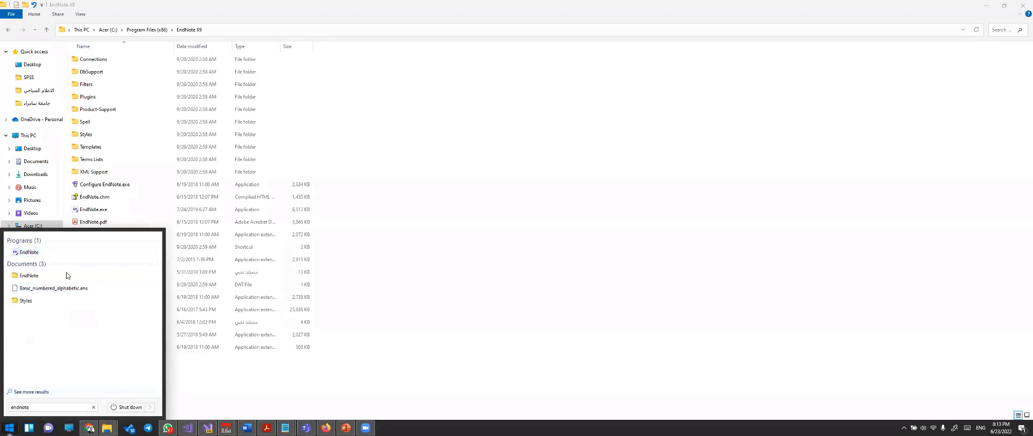
pyautogui.press('Return')
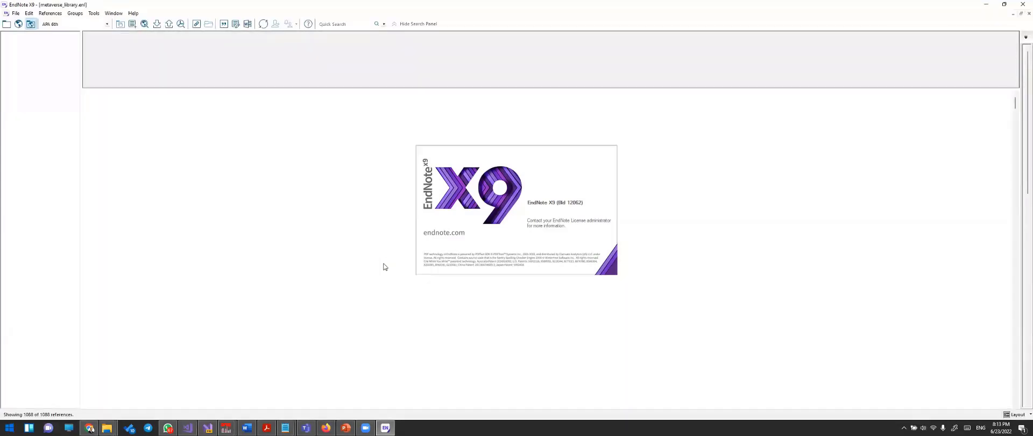
# - Start a new reference library and create and open a Desktop folder named TestingLibrary as its location
pyautogui.click(16, 14)
pyautogui.click(19, 23)
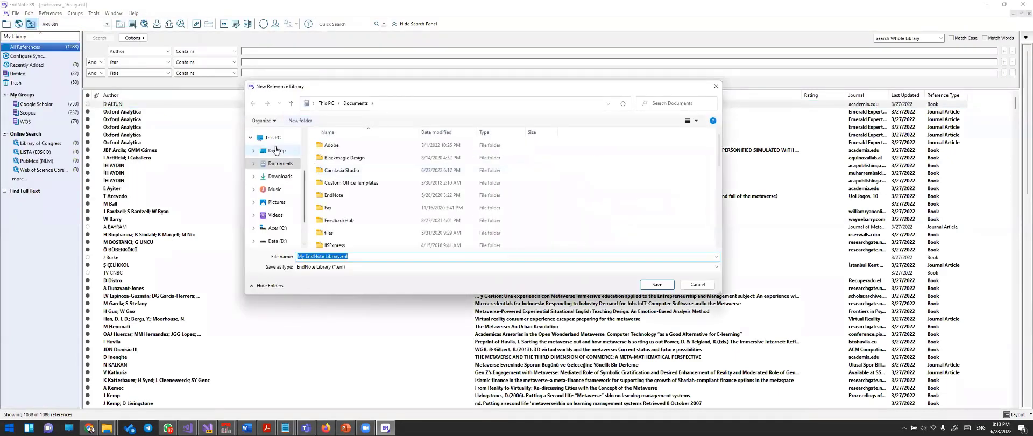
pyautogui.click(269, 152)
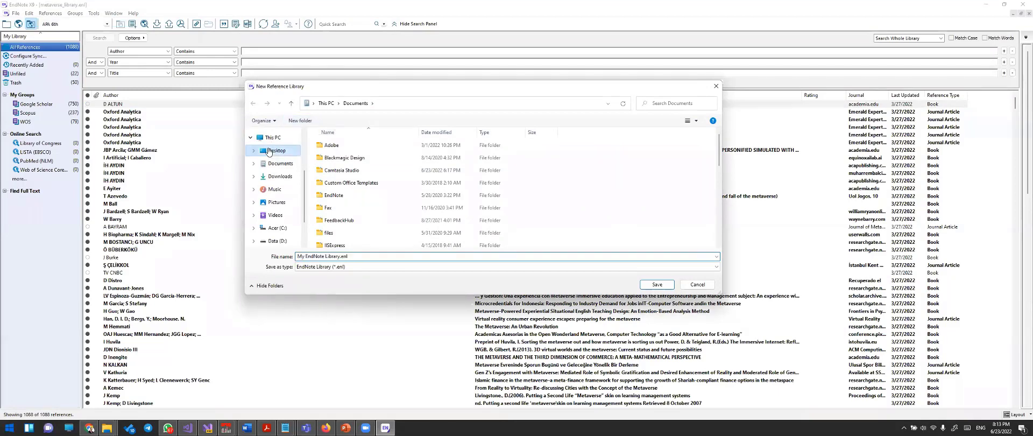
pyautogui.click(301, 121)
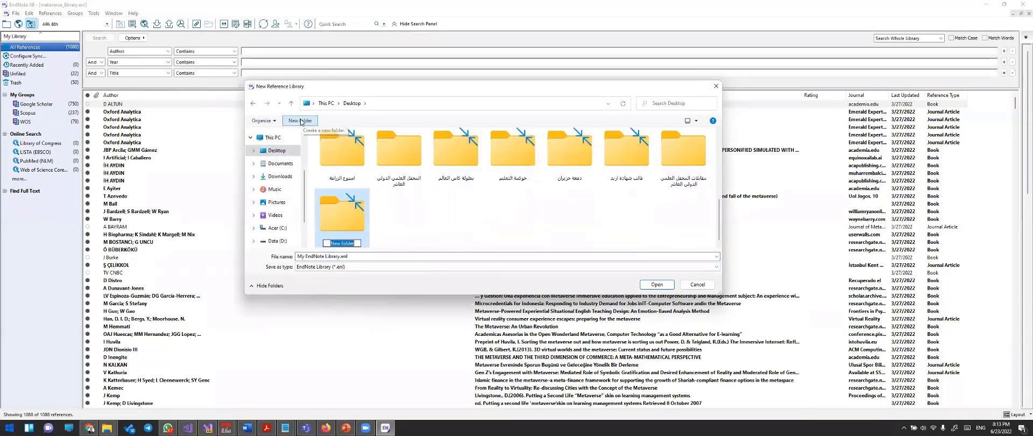
pyautogui.write('Test')
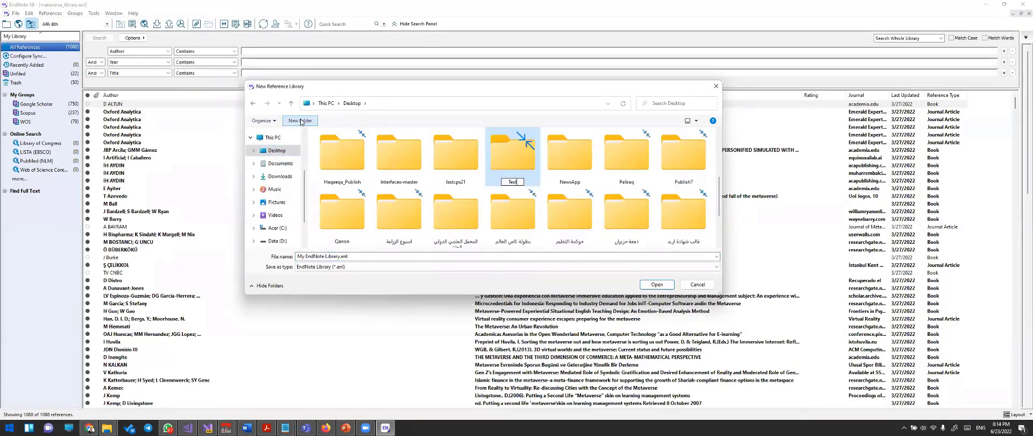
pyautogui.write('ingLibrary')
pyautogui.doubleClick(511, 163)
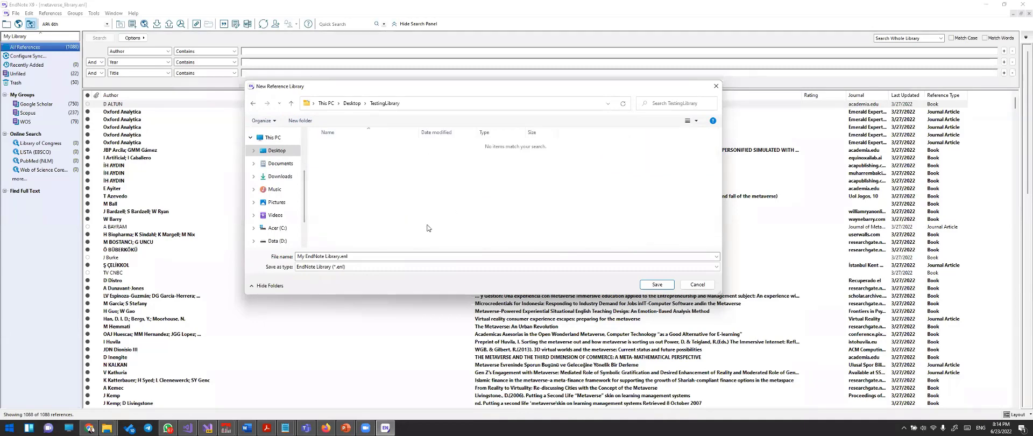
# - Name the new library metaverse.enl and save it in the TestingLibrary folder
pyautogui.click(339, 257)
pyautogui.click(335, 256)
pyautogui.moveTo(340, 257); pyautogui.dragTo(261, 262)
pyautogui.write('meta')
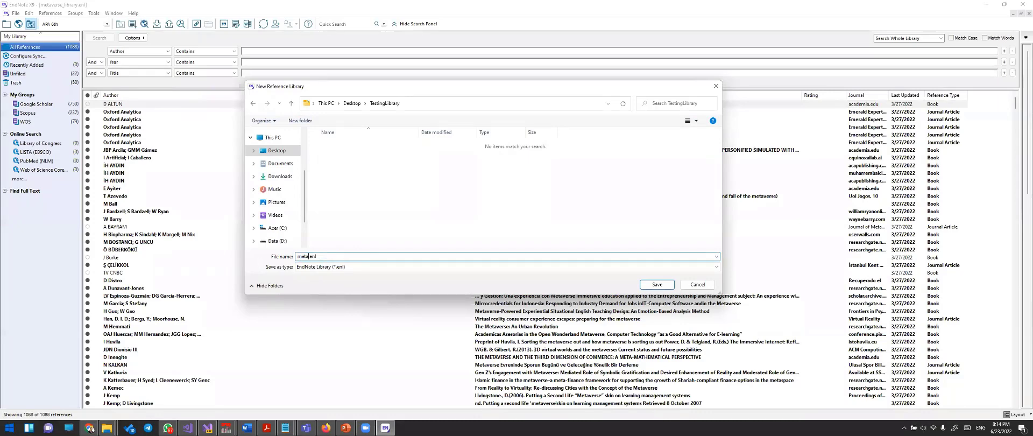
pyautogui.write('verse')
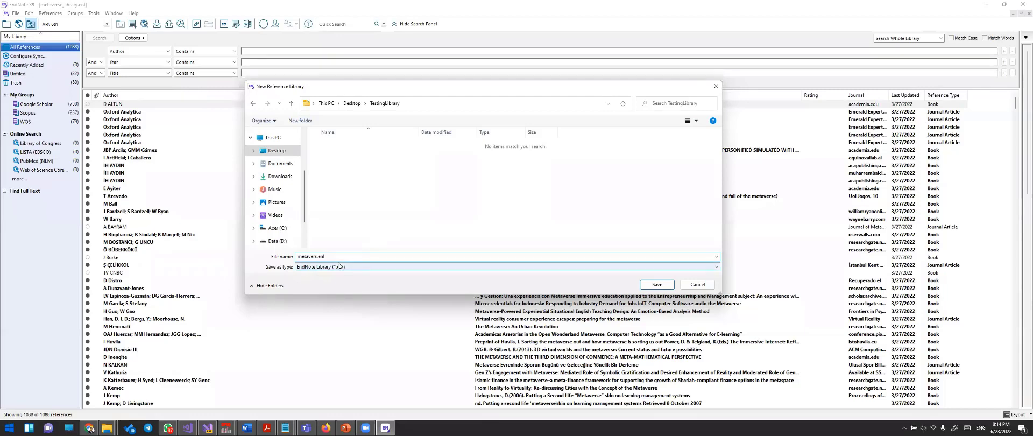
pyautogui.click(667, 288)
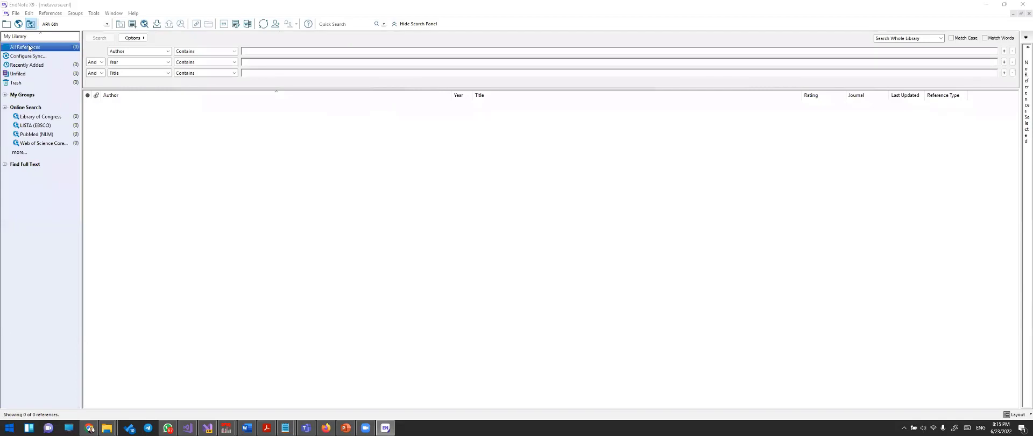
pyautogui.click(16, 14)
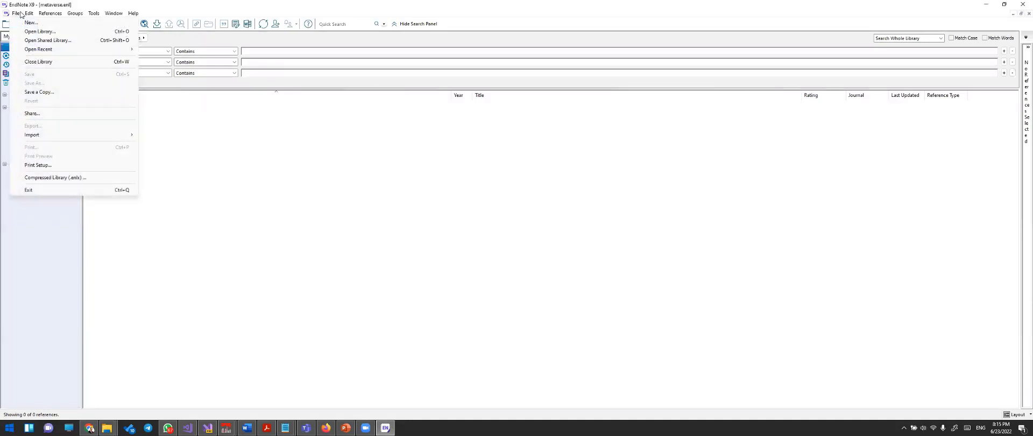
pyautogui.moveTo(135, 16)
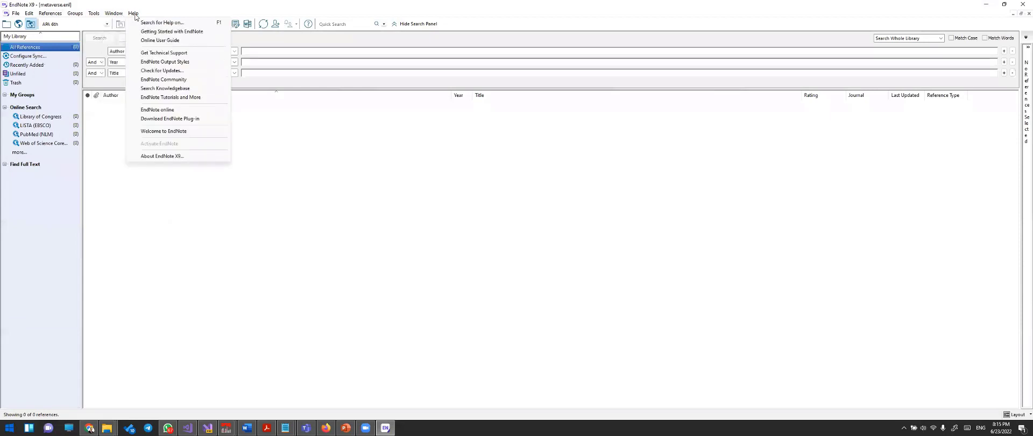
pyautogui.moveTo(17, 18)
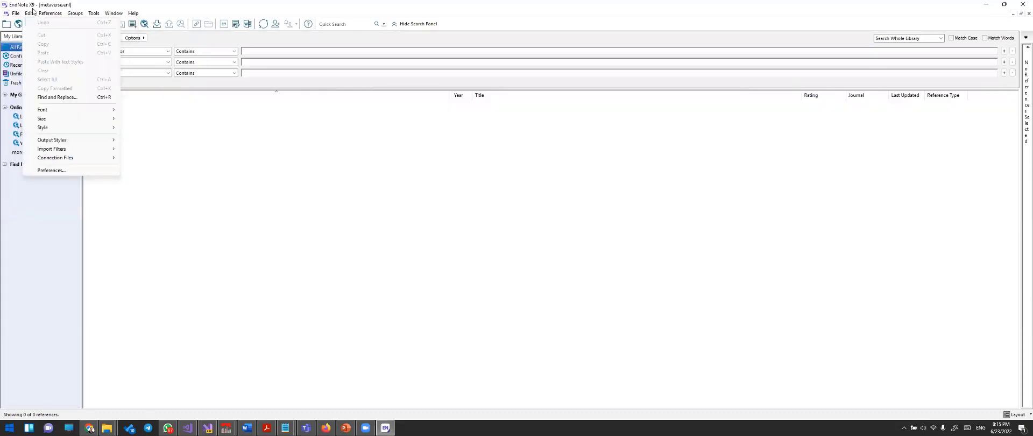
pyautogui.moveTo(85, 143)
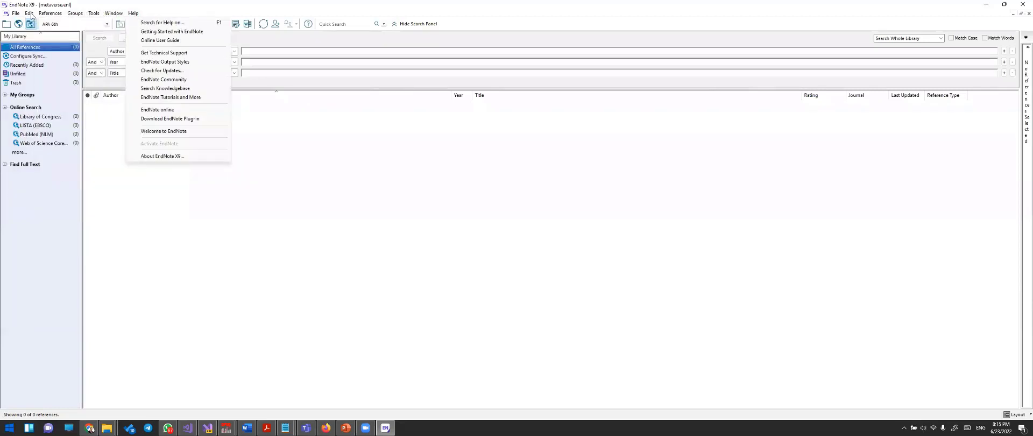
pyautogui.click(51, 13)
pyautogui.click(75, 13)
pyautogui.click(160, 235)
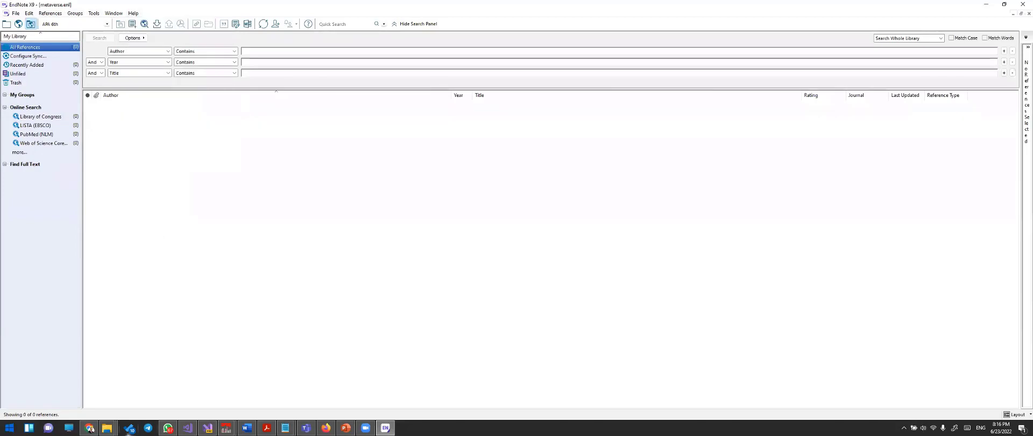
# - Switch to Chrome and open Google Scholar in a new tab
pyautogui.moveTo(90, 429)
pyautogui.click(142, 384)
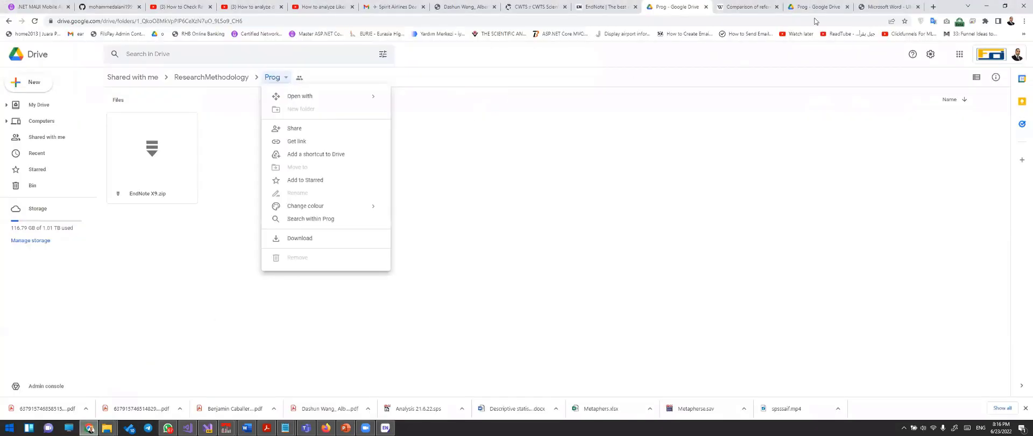
pyautogui.click(934, 7)
pyautogui.write('googl')
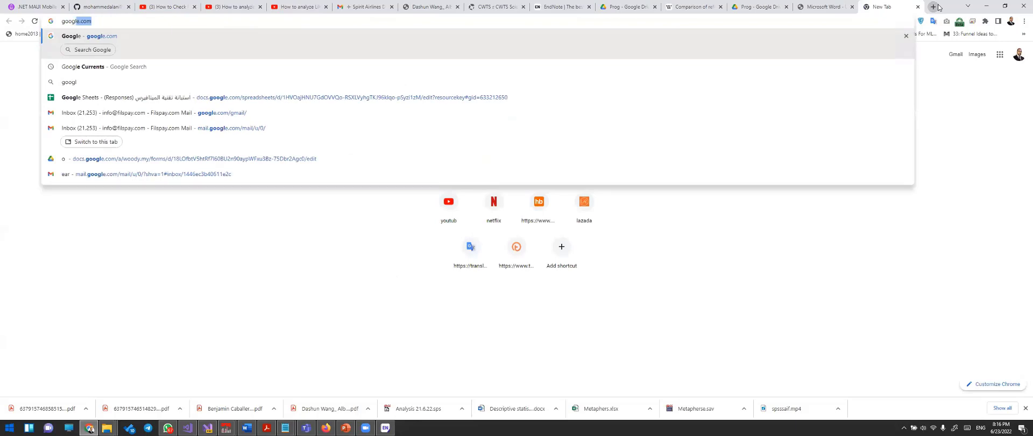
pyautogui.write('e schoalr')
pyautogui.press('Return')
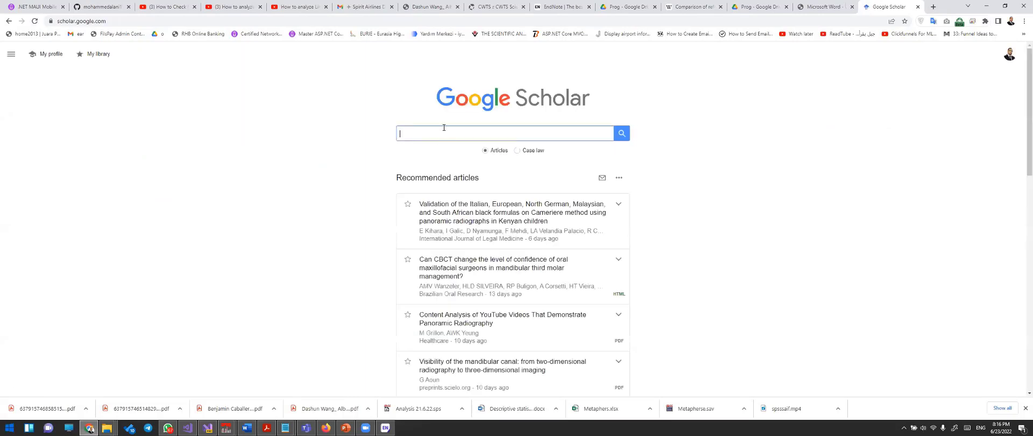
# - Search Google Scholar for "metaverse application"
pyautogui.click(444, 128)
pyautogui.write('metav')
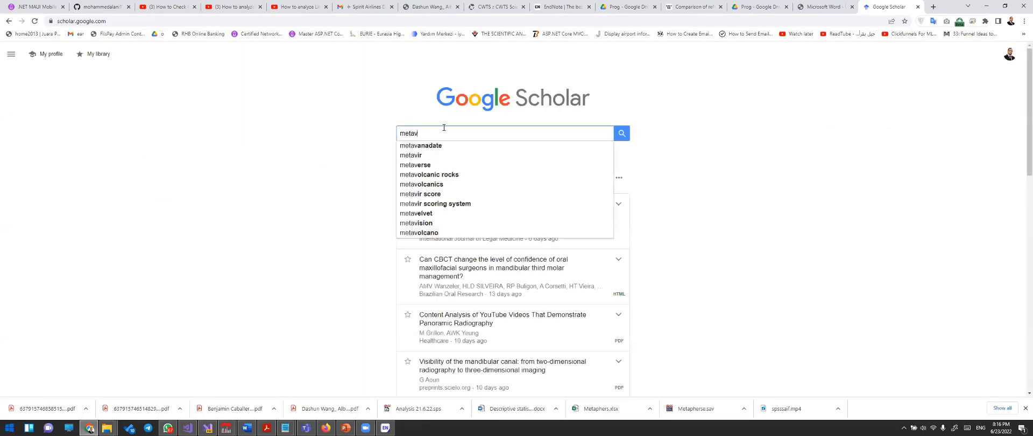
pyautogui.write('erse app')
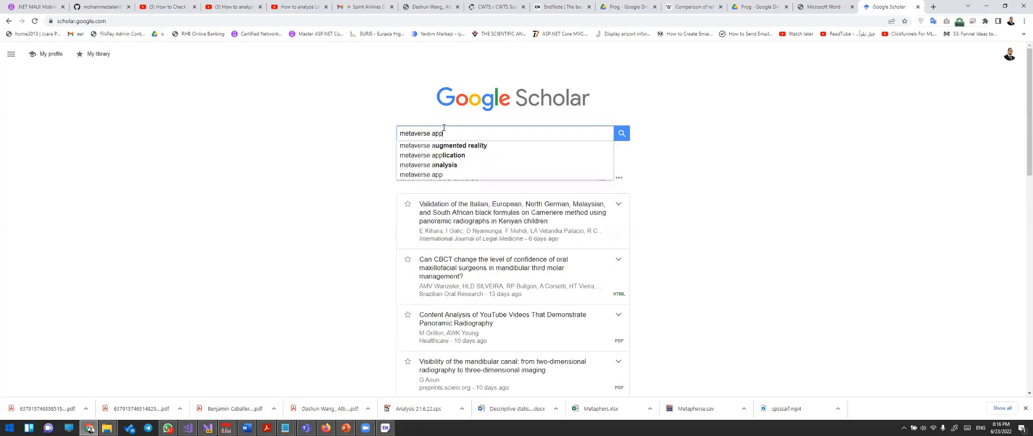
pyautogui.write('lication')
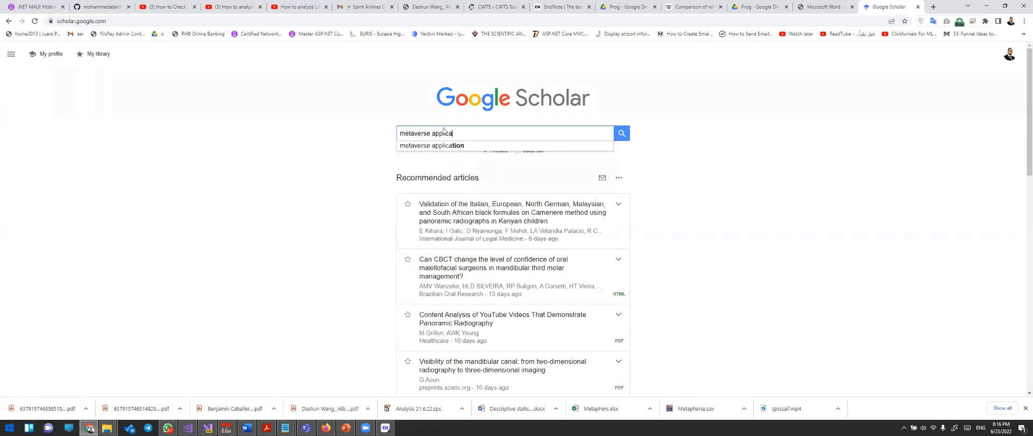
pyautogui.press('Return')
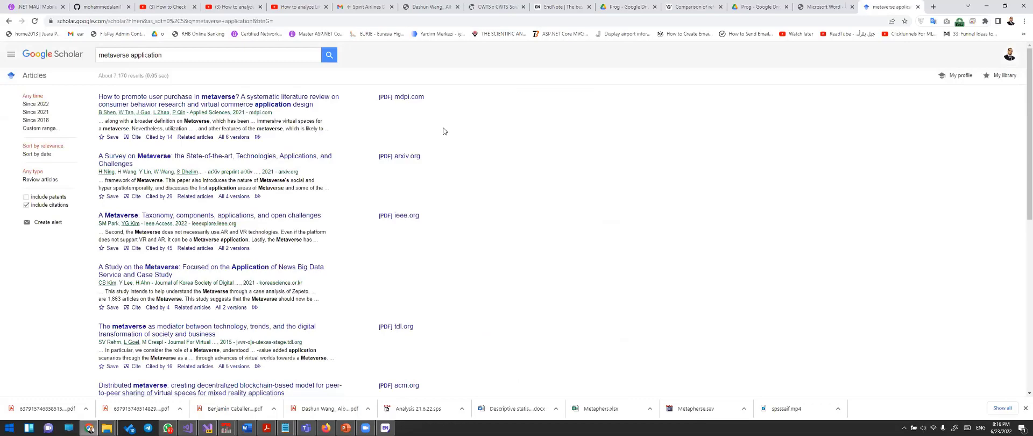
# - Open the citation options for the article "A Metaverse: Taxonomy, components, applications, and open challenges"
pyautogui.scroll(-7, 284, 196)
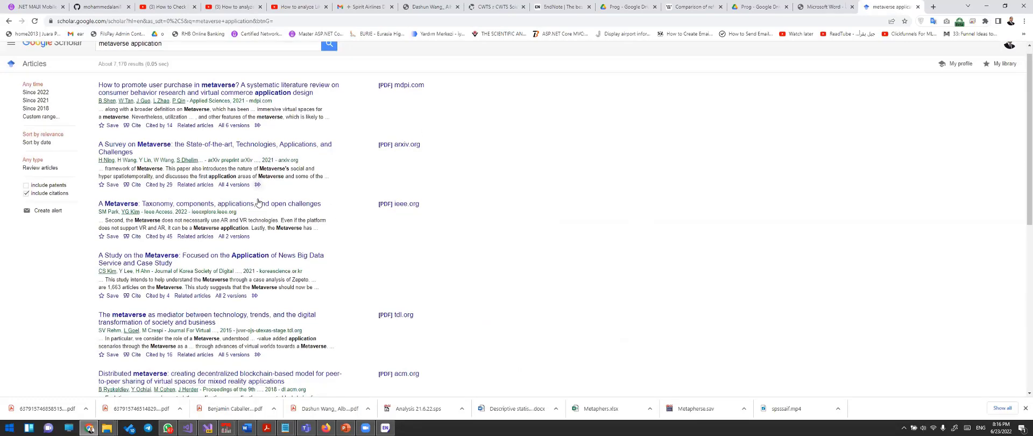
pyautogui.scroll(7, 258, 202)
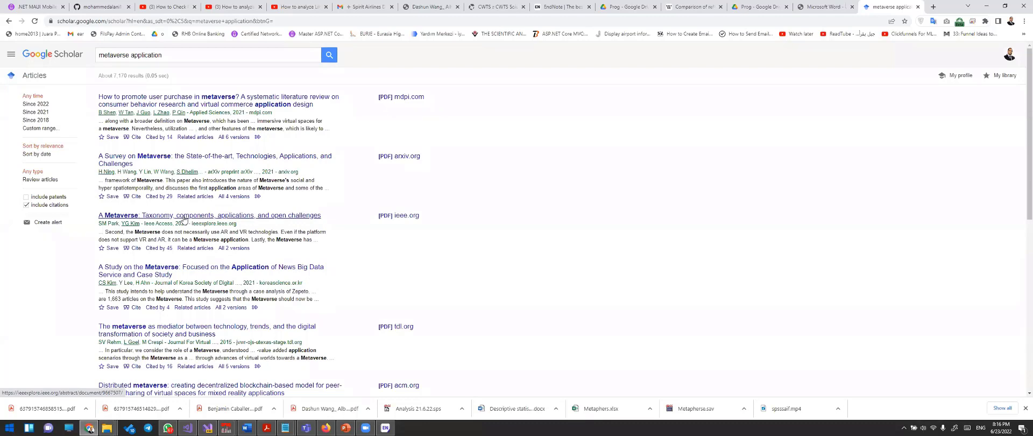
pyautogui.click(135, 248)
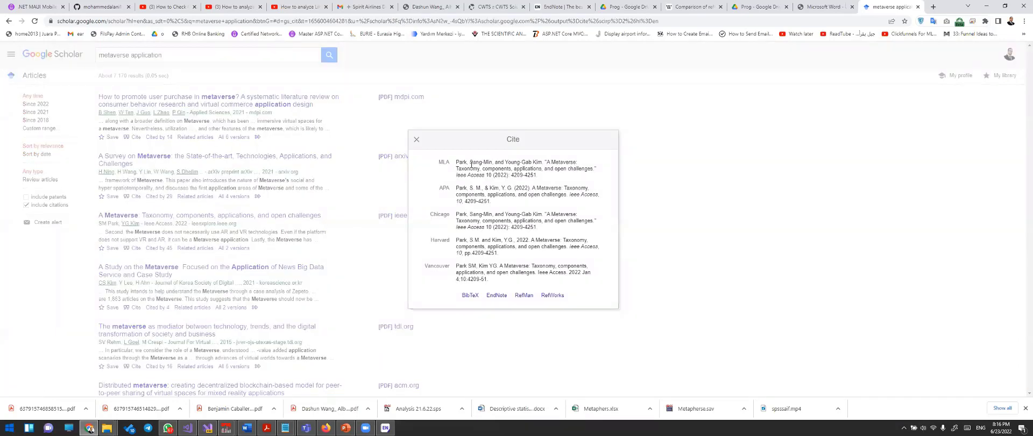
# - Compare how the article's reference is formatted in the MLA, APA, Chicago, Harvard and Vancouver styles
pyautogui.click(470, 187)
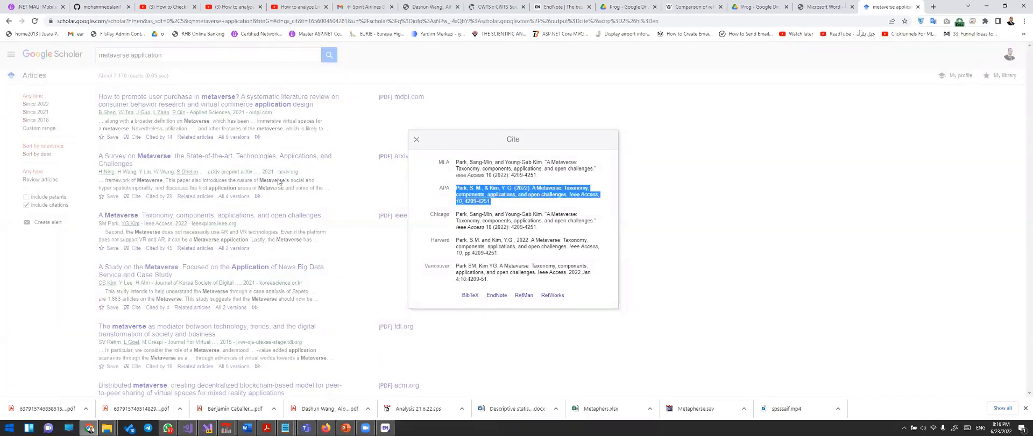
pyautogui.click(488, 168)
pyautogui.click(481, 193)
pyautogui.click(476, 220)
pyautogui.click(472, 246)
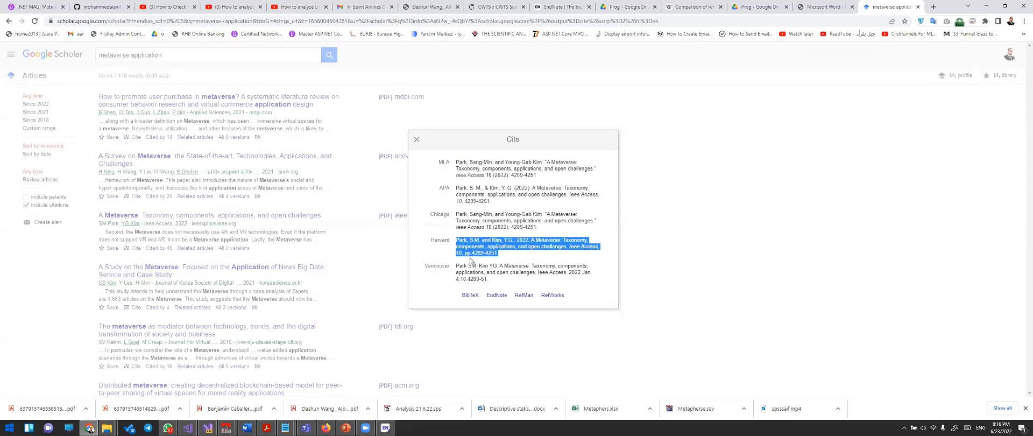
pyautogui.click(469, 264)
pyautogui.click(475, 164)
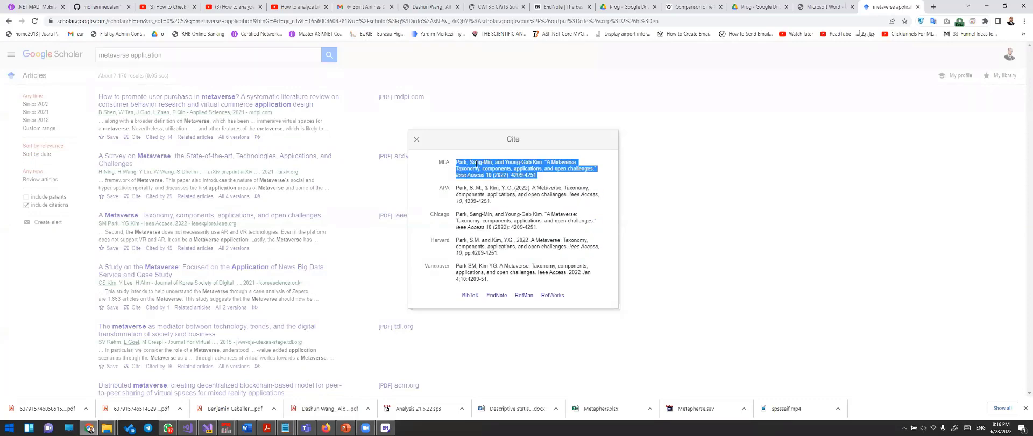
pyautogui.click(460, 168)
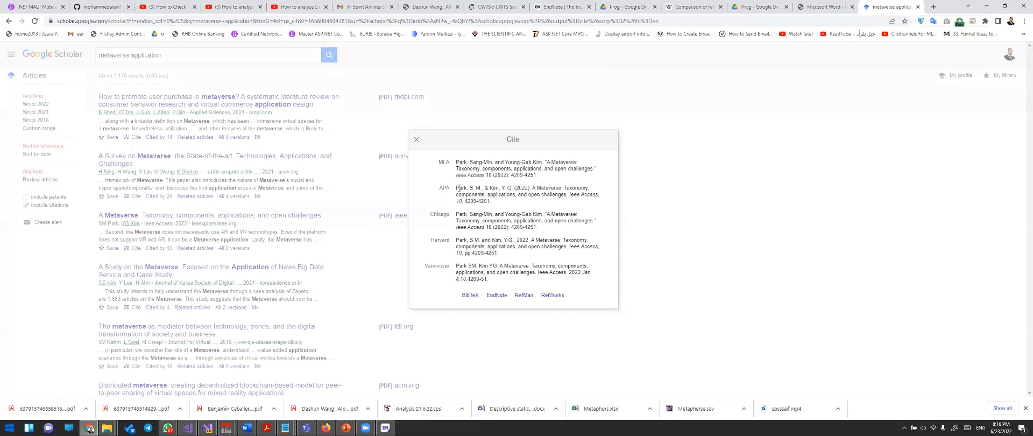
pyautogui.click(457, 188)
pyautogui.click(456, 225)
pyautogui.click(456, 227)
pyautogui.click(469, 243)
pyautogui.click(471, 244)
pyautogui.click(469, 271)
pyautogui.click(469, 271)
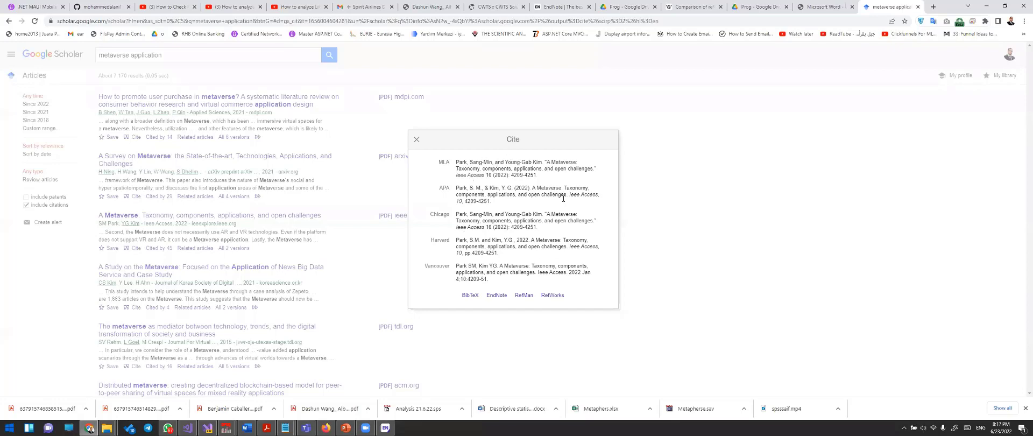
# - Export the article's citation in EndNote format into the metaverse library and open its reference record
pyautogui.click(496, 296)
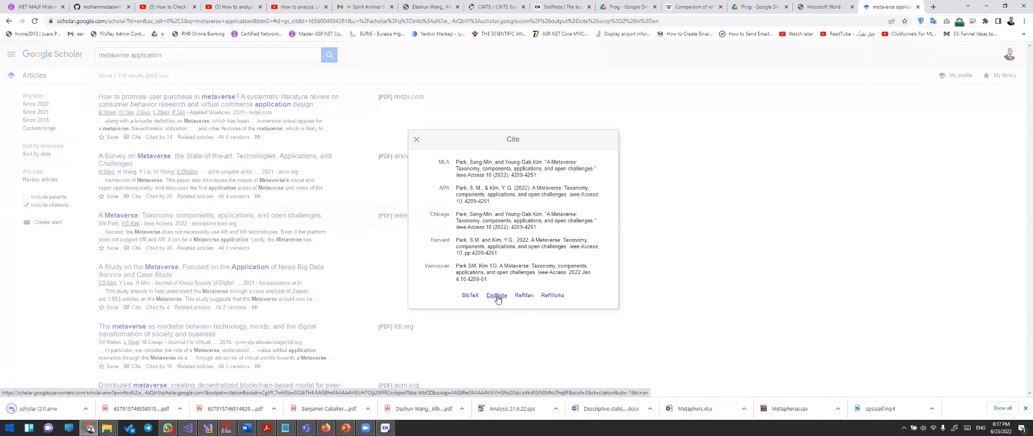
pyautogui.click(49, 411)
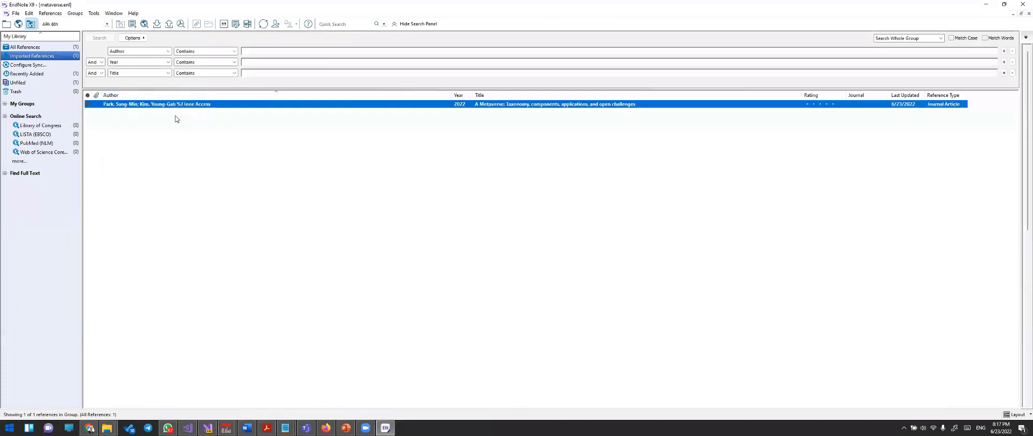
pyautogui.click(161, 105)
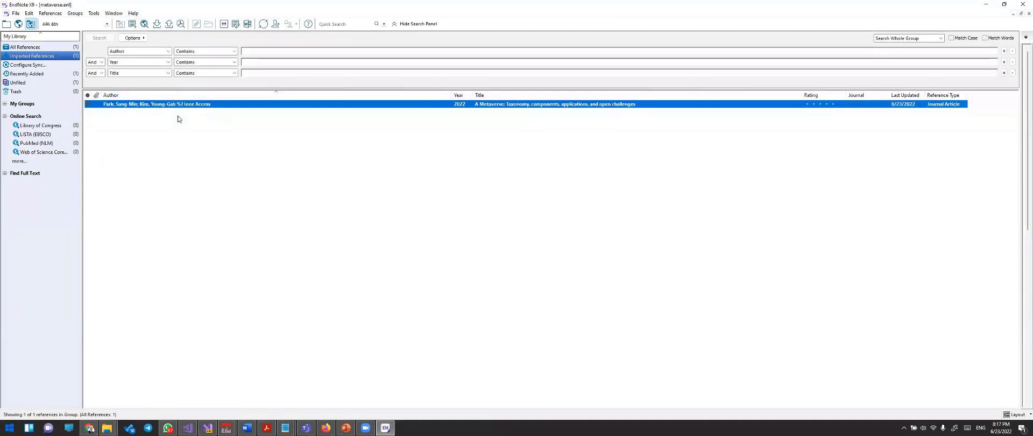
pyautogui.doubleClick(212, 104)
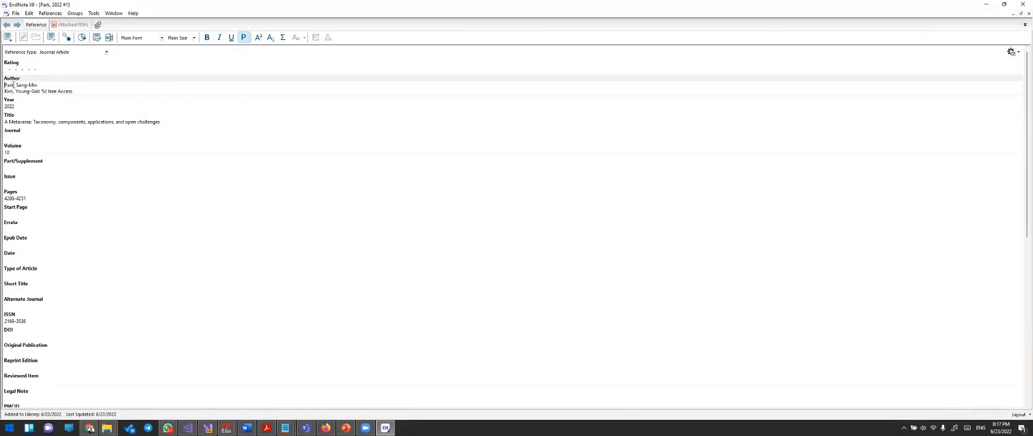
# - Examine the author, year, title, journal and volume fields of the imported "A Metaverse: Taxonomy, components, applications, and open challenges" reference
pyautogui.moveTo(13, 85); pyautogui.dragTo(94, 91)
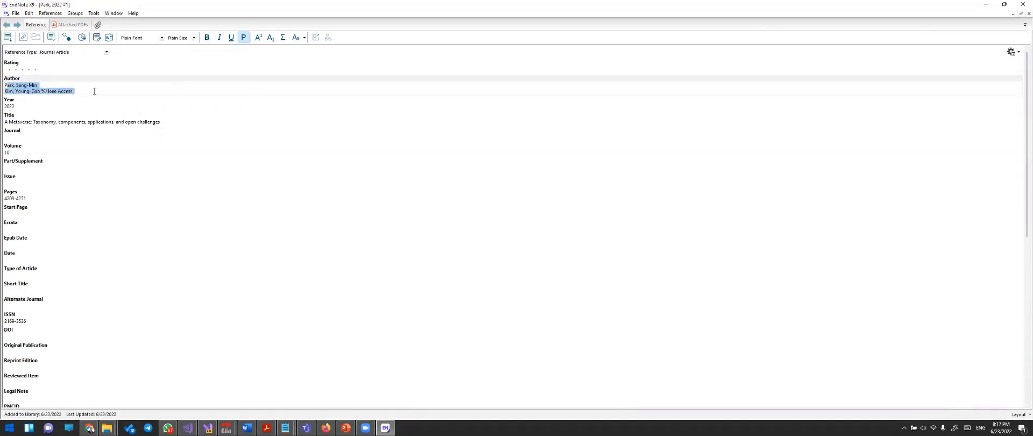
pyautogui.tripleClick(21, 85)
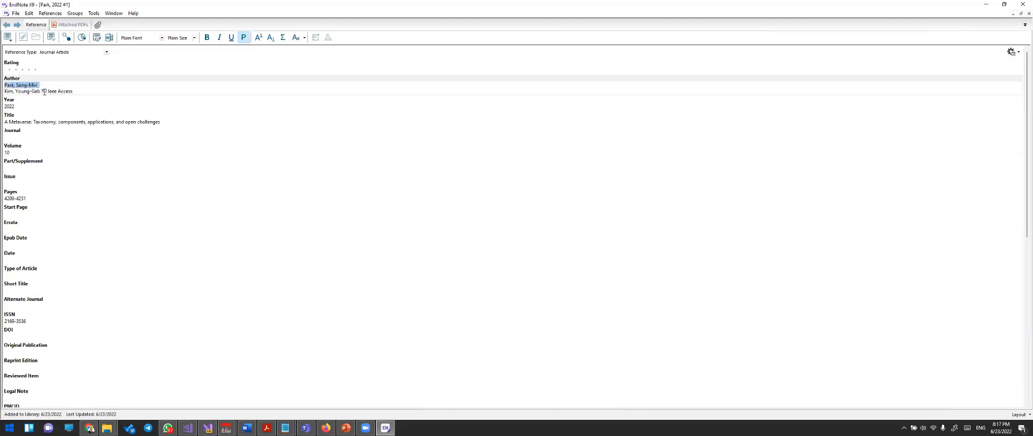
pyautogui.tripleClick(44, 92)
pyautogui.tripleClick(7, 106)
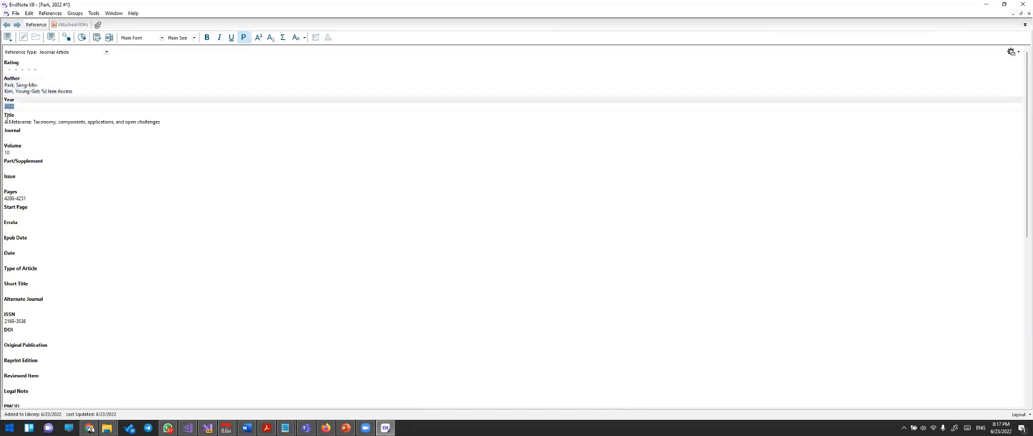
pyautogui.click(7, 121)
pyautogui.moveTo(5, 123); pyautogui.dragTo(176, 132)
pyautogui.click(17, 137)
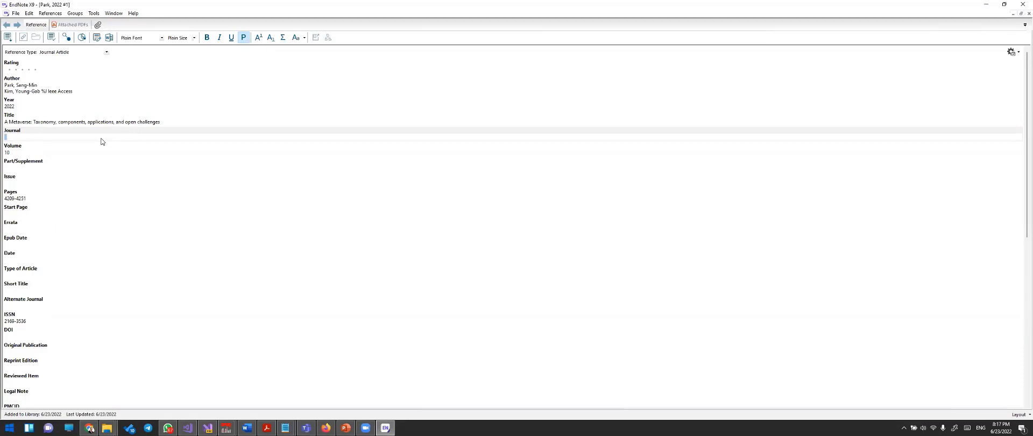
pyautogui.press('Tab')
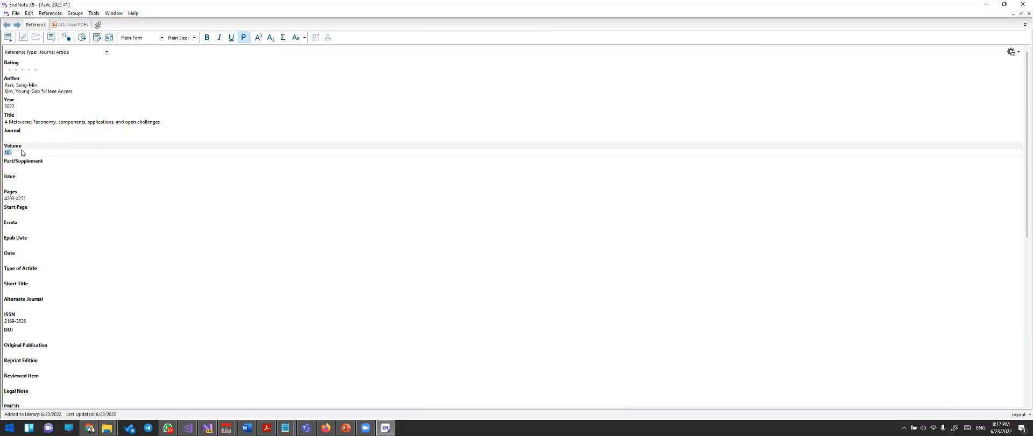
# - Look through the remaining fields of the reference record down to Language, and close the record
pyautogui.scroll(-3, 33, 199)
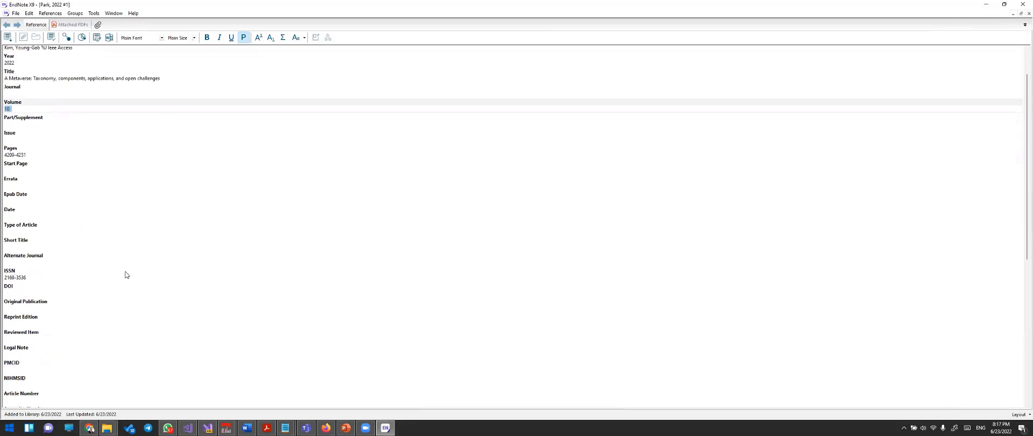
pyautogui.scroll(-9, 70, 252)
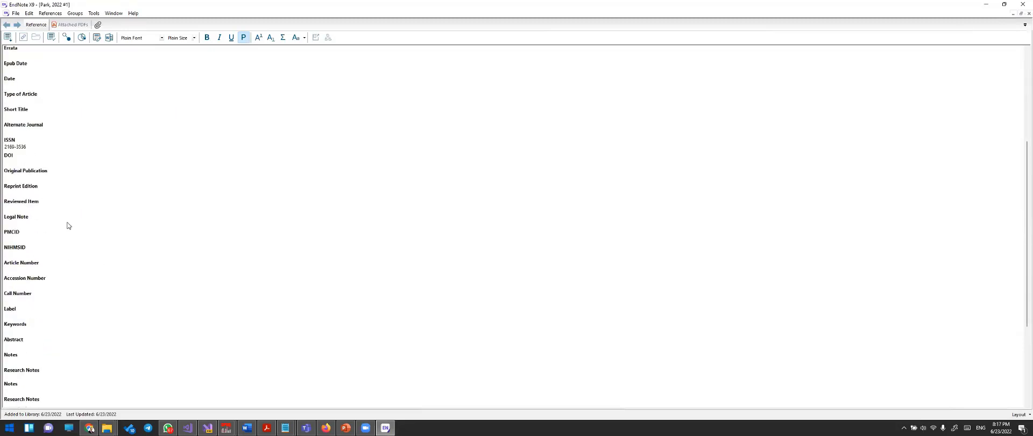
pyautogui.scroll(-5, 68, 225)
pyautogui.scroll(-3, 68, 225)
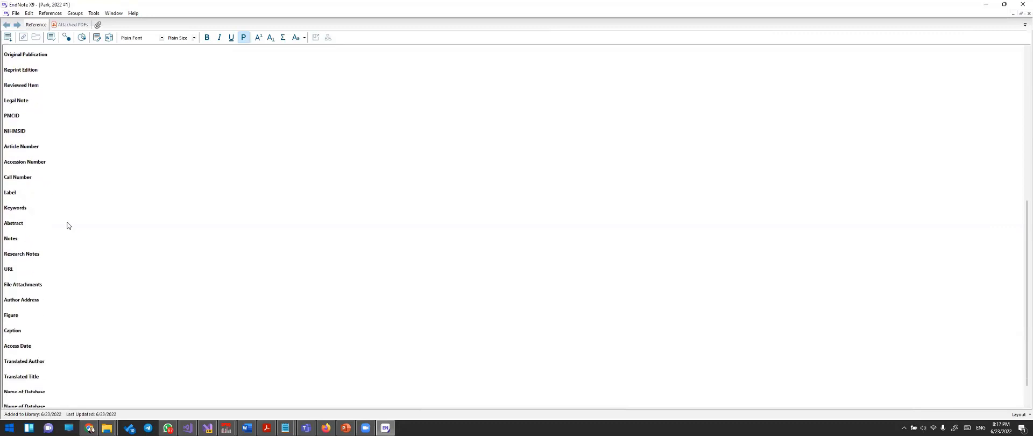
pyautogui.scroll(-2, 67, 225)
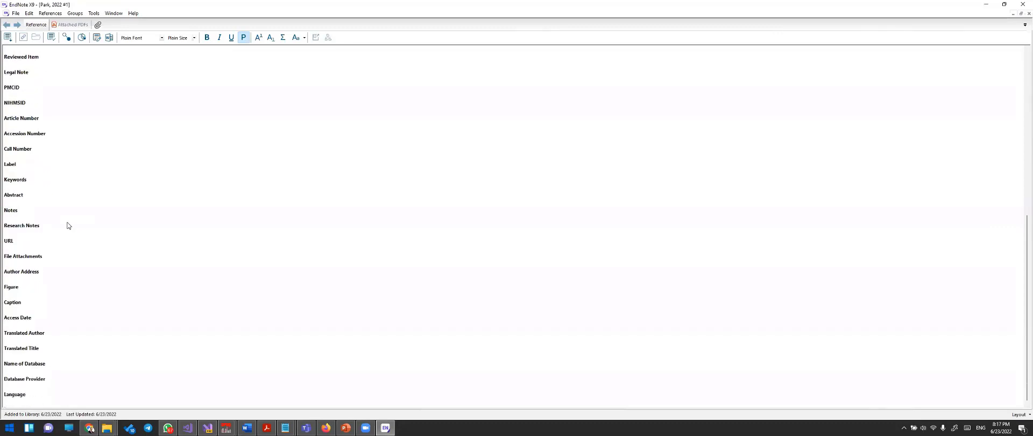
pyautogui.scroll(20, 67, 225)
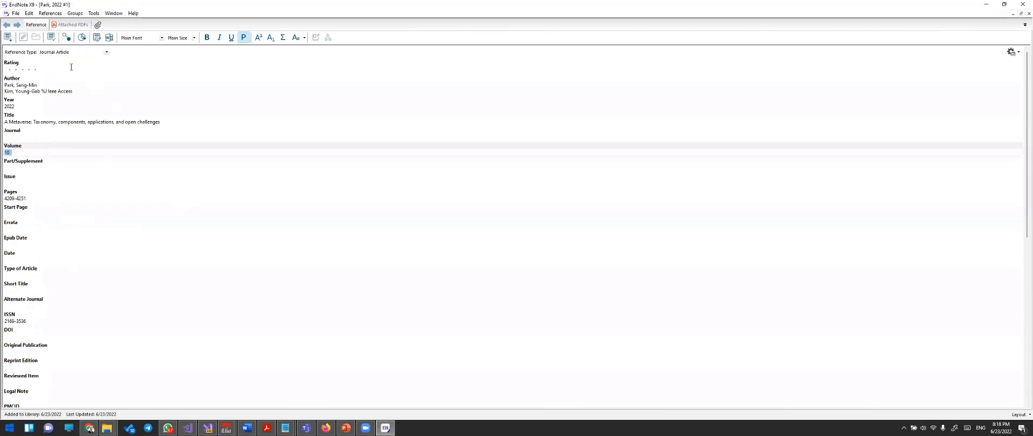
pyautogui.click(1028, 14)
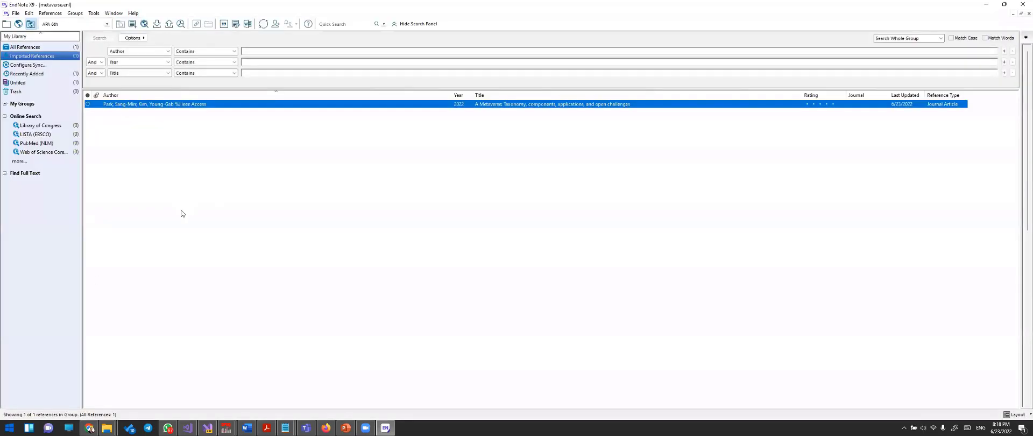
# - Switch back to Google Scholar and open the citation options for the article "MetaAID: A Flexible Framework for Developing Metaverse Applications via AI Technology and Human Editing"
pyautogui.click(89, 428)
pyautogui.rightClick(107, 428)
pyautogui.click(721, 193)
pyautogui.click(416, 140)
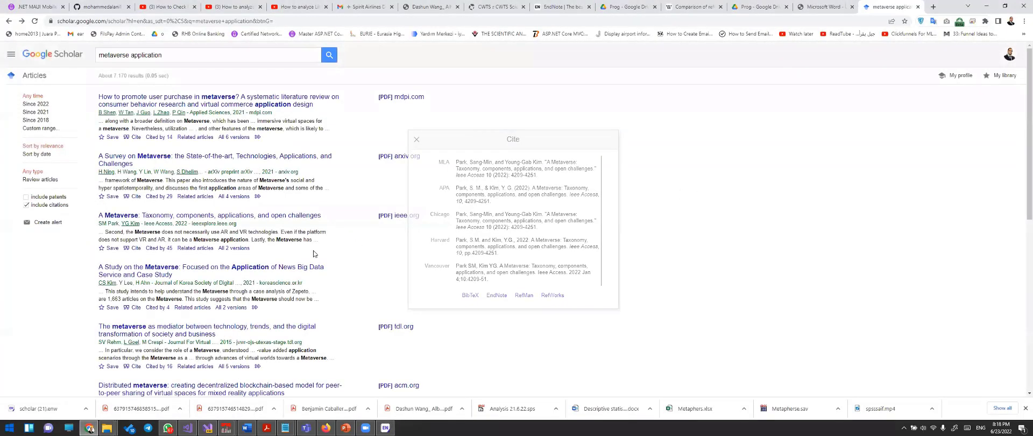
pyautogui.scroll(-5, 419, 211)
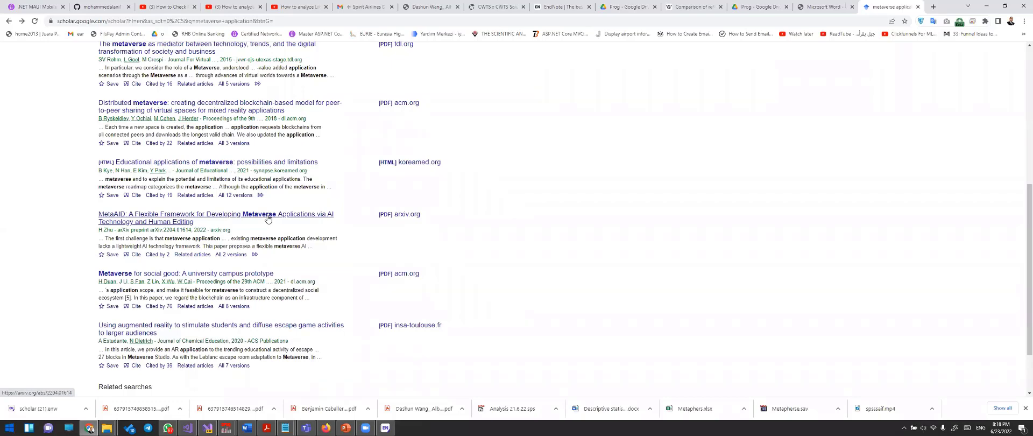
pyautogui.click(135, 256)
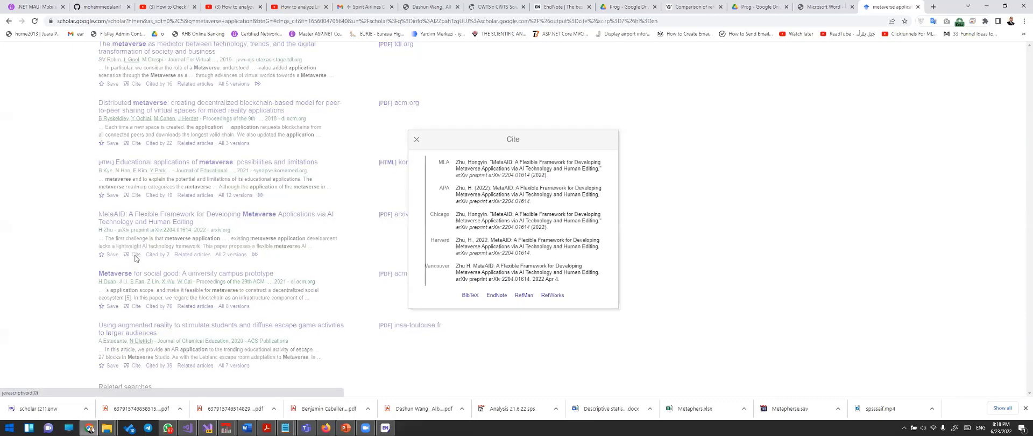
# - Export the MetaAID article's citation in EndNote format into the metaverse library and select the imported reference
pyautogui.click(482, 162)
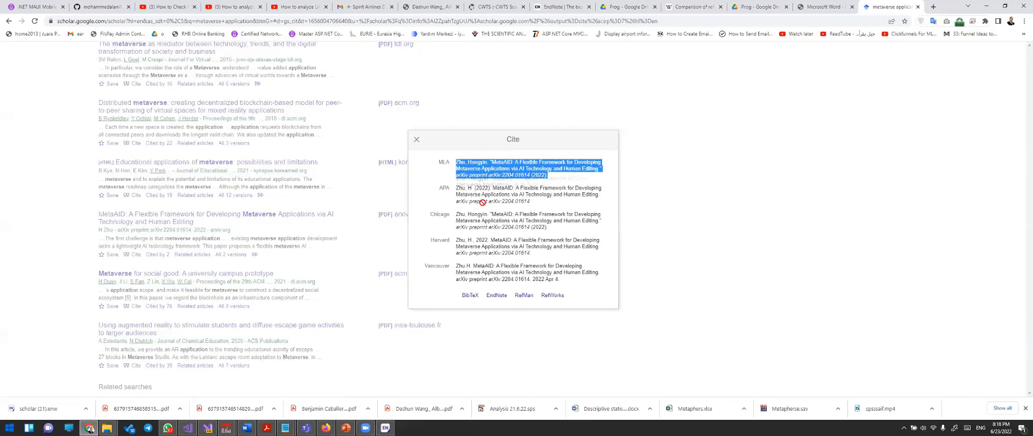
pyautogui.click(496, 295)
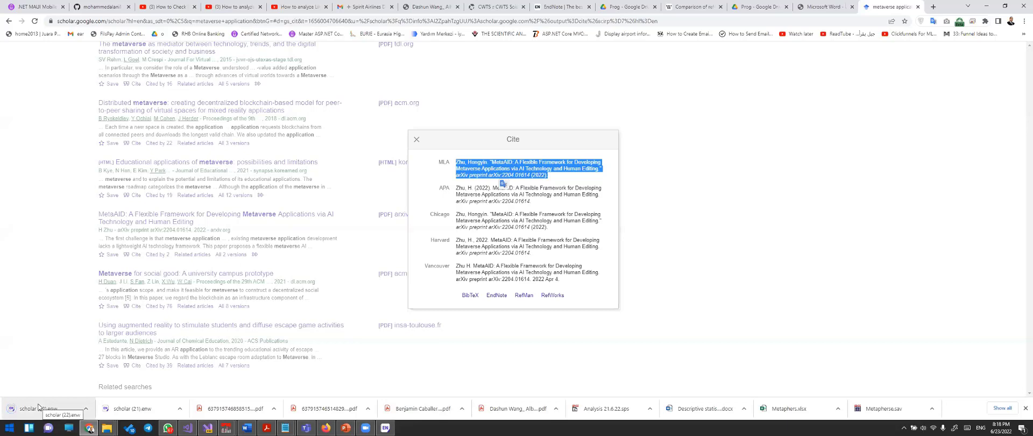
pyautogui.click(39, 407)
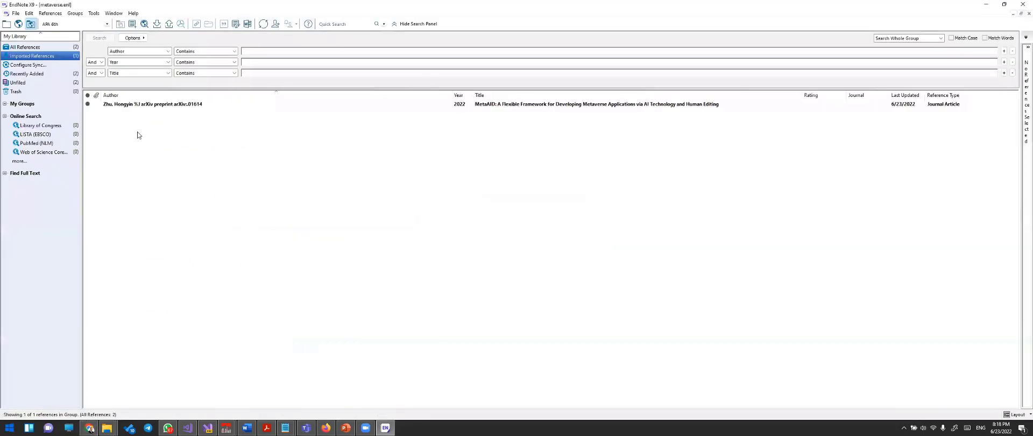
pyautogui.click(127, 106)
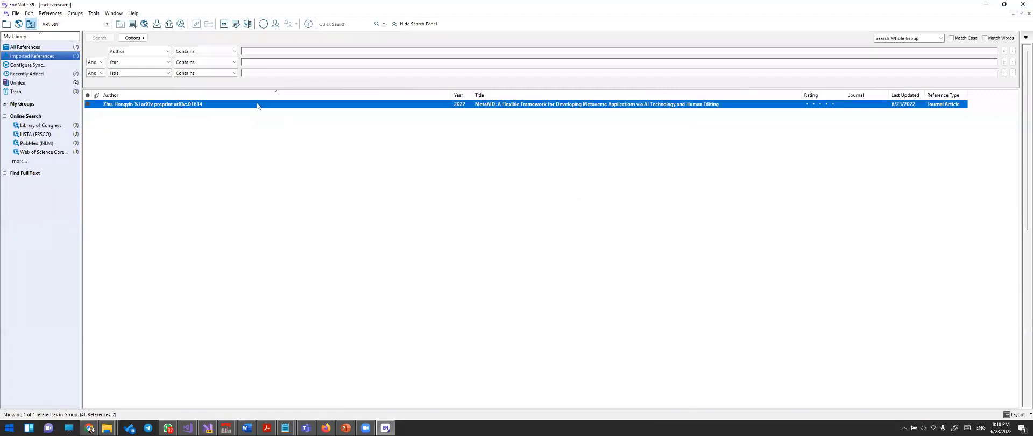
# - Show all references in the library, examine the MetaAID record's author, title and remaining fields, and close the record
pyautogui.click(16, 48)
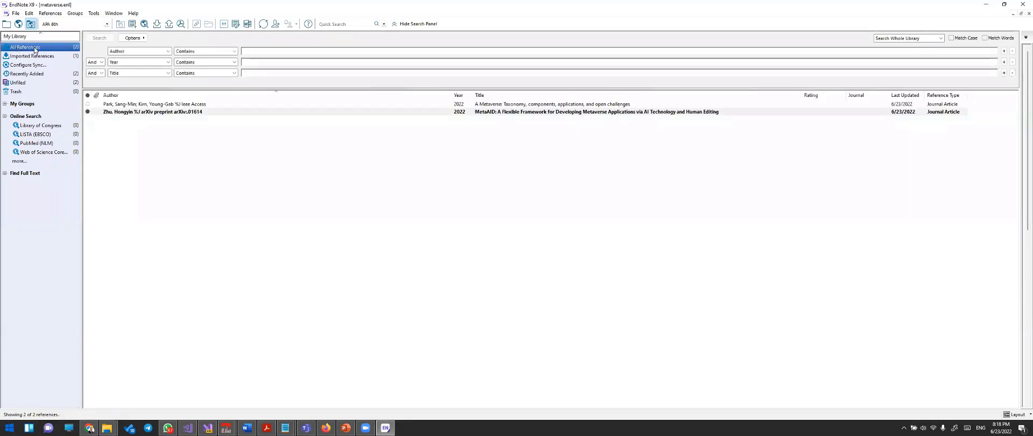
pyautogui.click(184, 105)
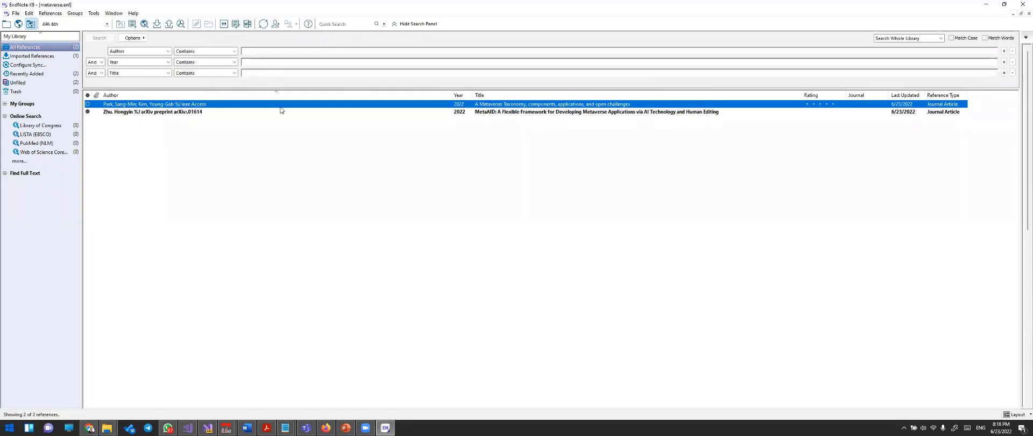
pyautogui.click(473, 112)
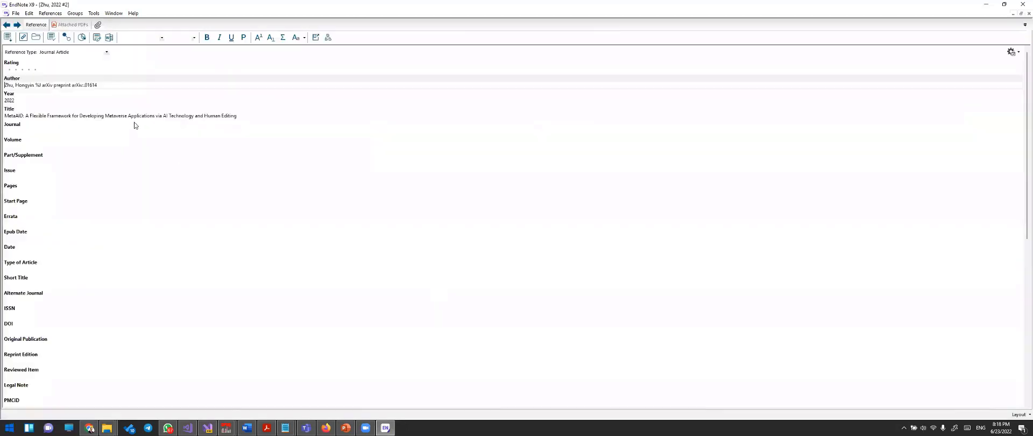
pyautogui.doubleClick(52, 85)
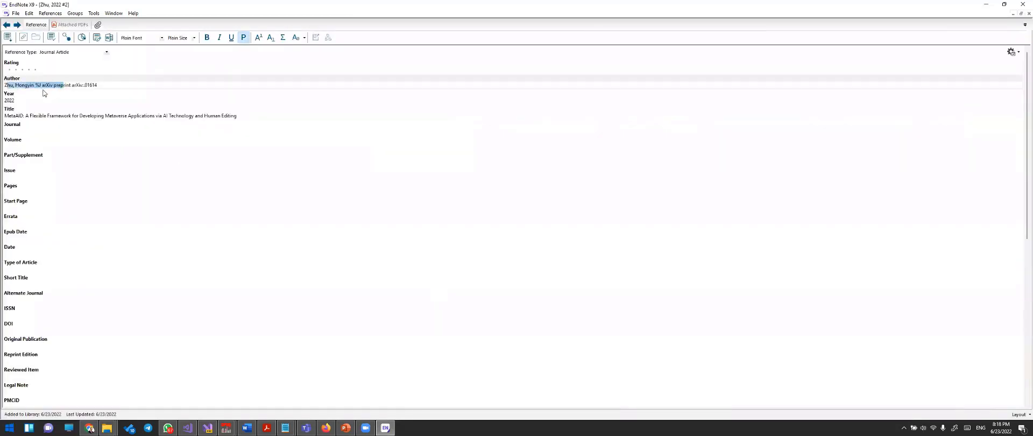
pyautogui.click(15, 112)
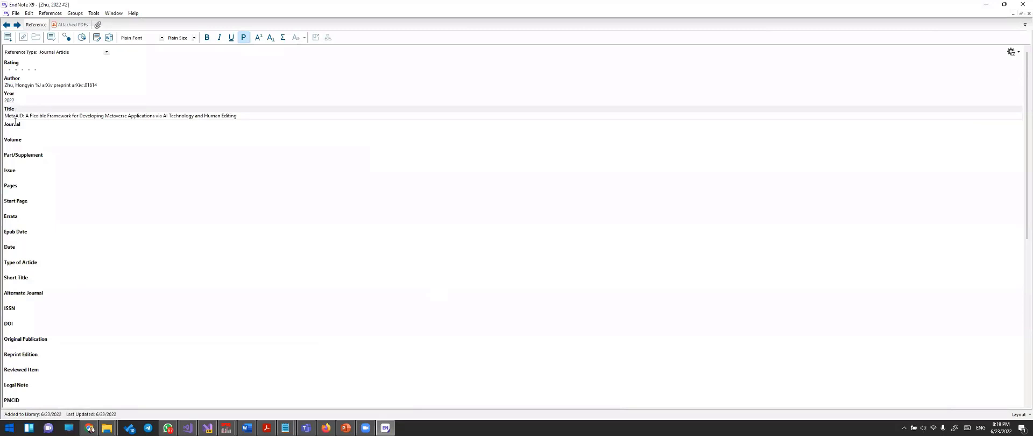
pyautogui.scroll(-3, 141, 302)
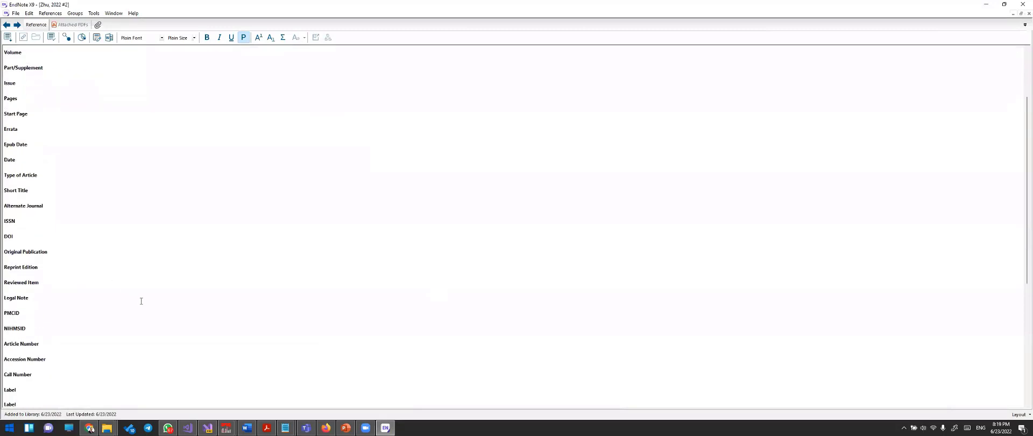
pyautogui.click(1029, 13)
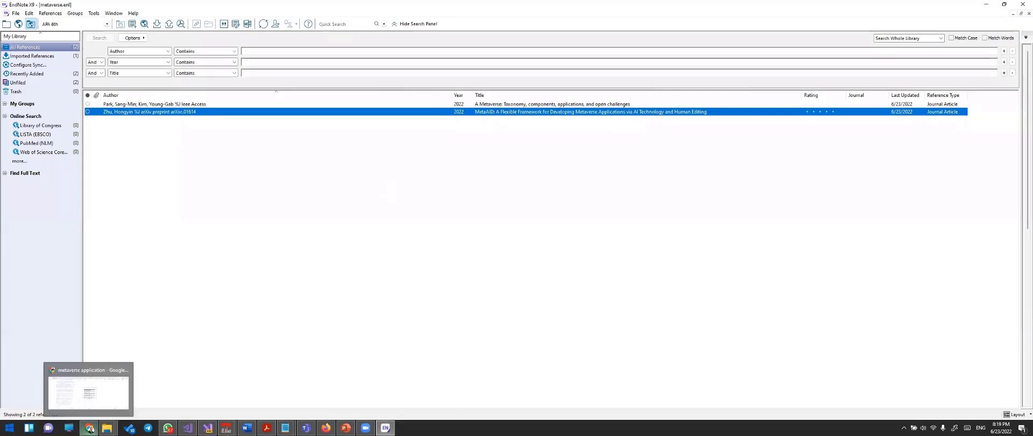
# - Return to Google Scholar, close the citation window and search for the Arabic term "الفقه"
pyautogui.click(90, 427)
pyautogui.click(718, 197)
pyautogui.scroll(5, 237, 60)
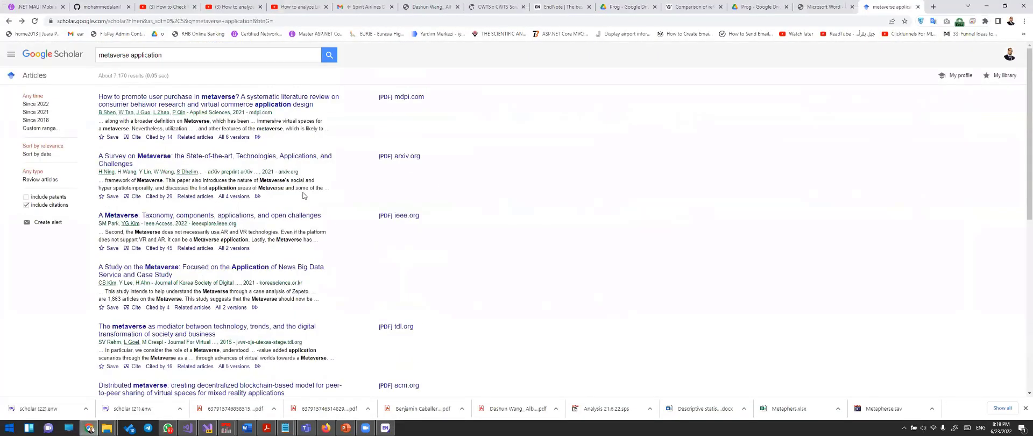
pyautogui.click(234, 57)
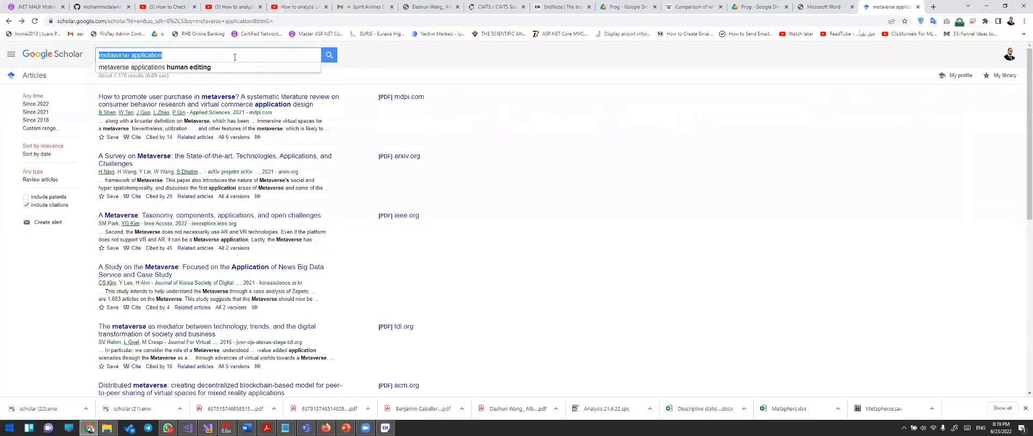
pyautogui.write('h')
pyautogui.press('BackSpace')
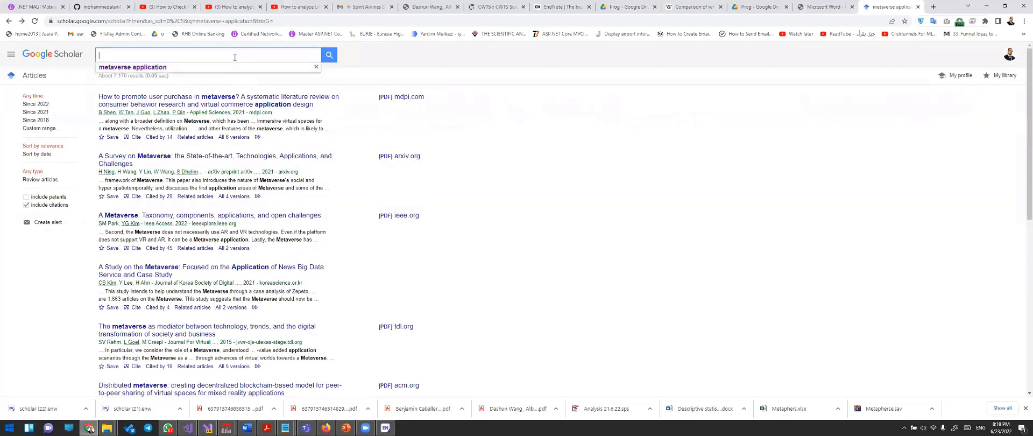
pyautogui.write('الله')
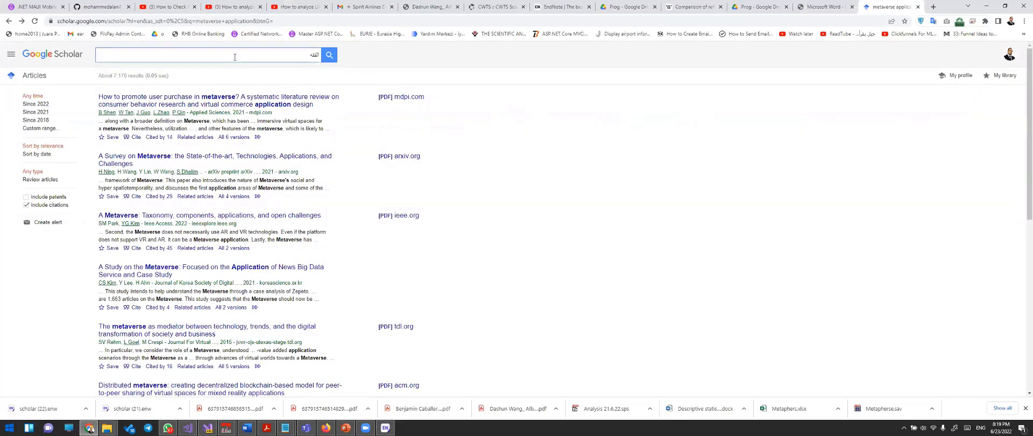
pyautogui.press('Return')
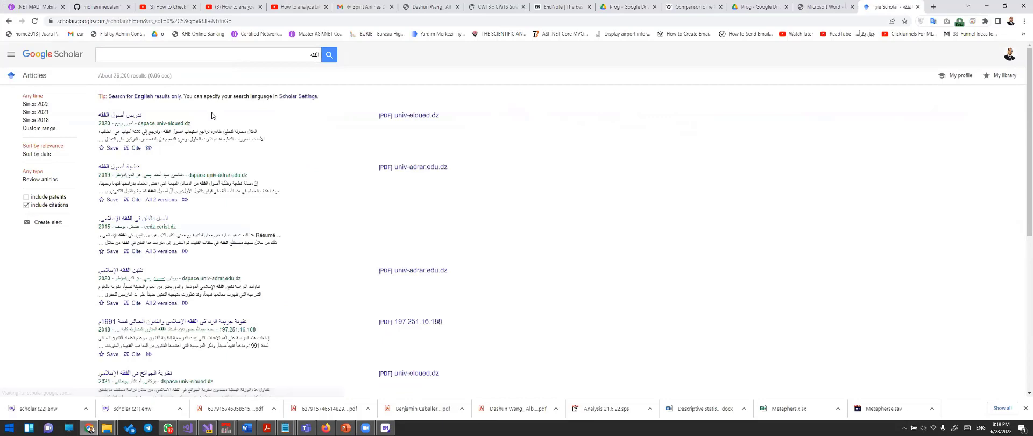
# - Export the EndNote citation of the article "عقوبة جريمة الزنا في الفقه الإسلامي والقانون الجنائي لسنة 1991م" into the metaverse library and select the imported reference
pyautogui.scroll(-3, 212, 115)
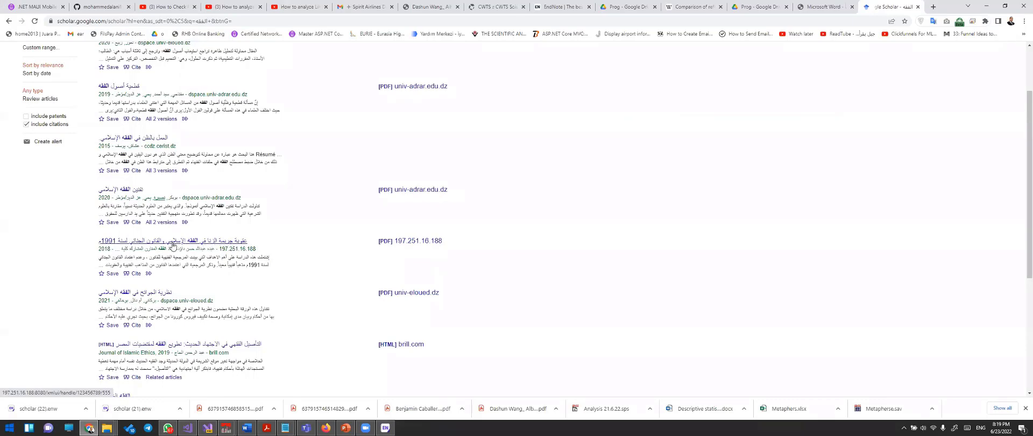
pyautogui.click(136, 275)
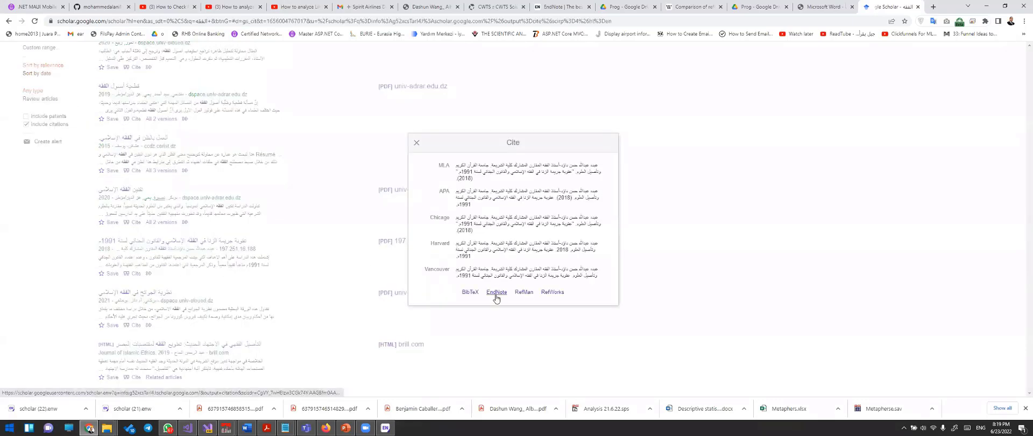
pyautogui.click(495, 295)
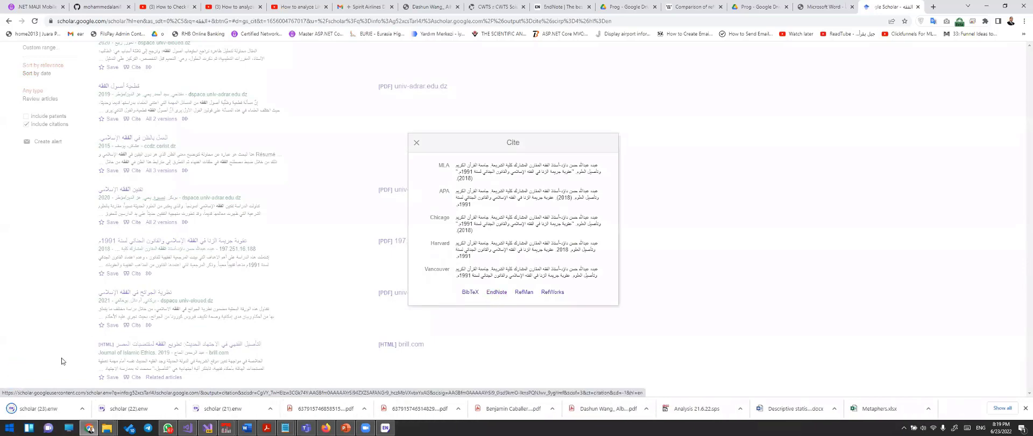
pyautogui.click(40, 414)
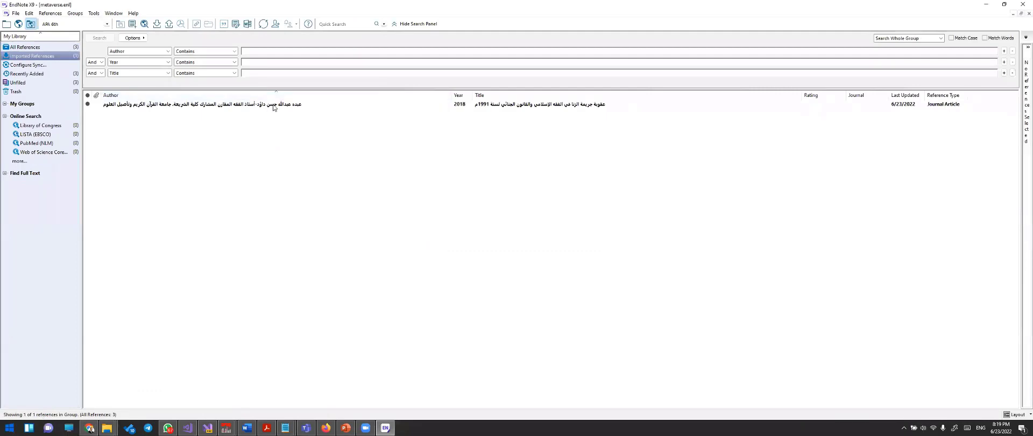
pyautogui.click(274, 107)
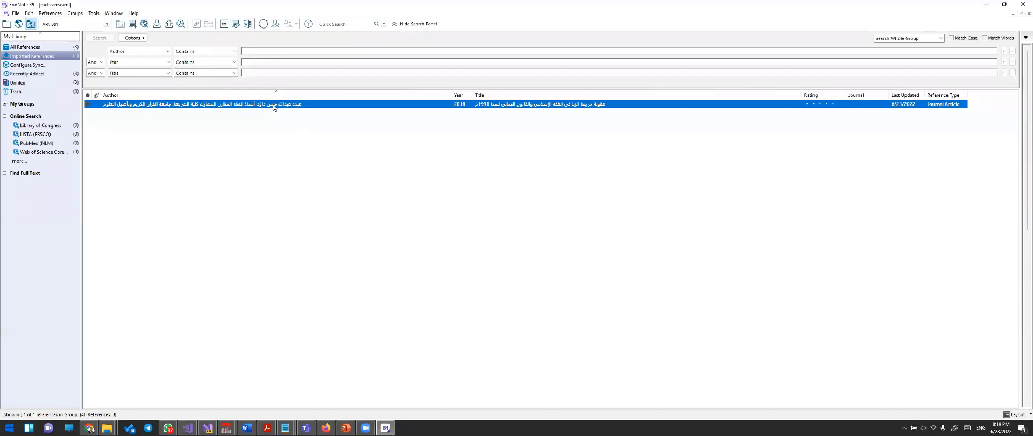
# - Open the imported Arabic reference, examine its author, year, title and remaining fields, and close the record
pyautogui.doubleClick(274, 105)
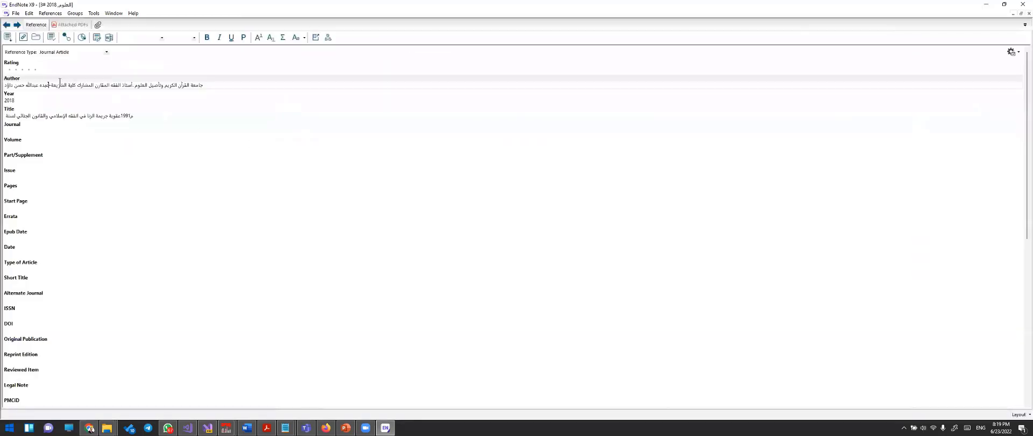
pyautogui.moveTo(48, 81); pyautogui.dragTo(146, 78)
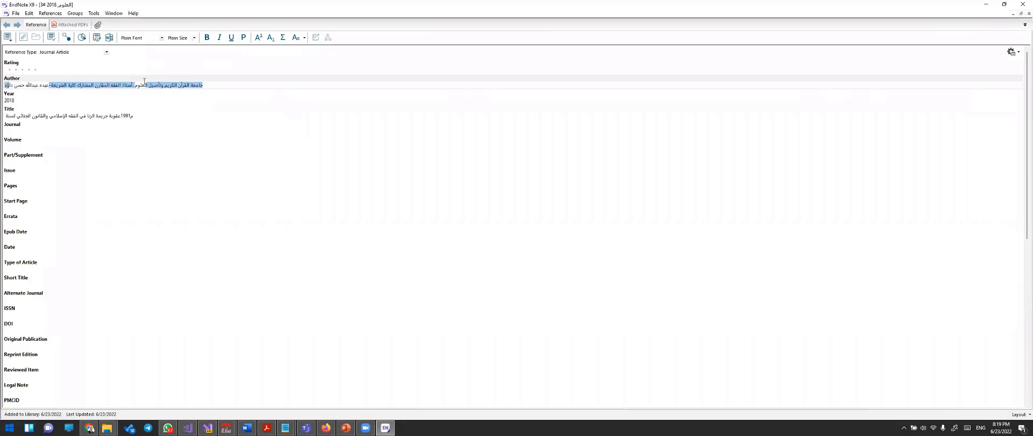
pyautogui.click(8, 101)
pyautogui.doubleClick(7, 100)
pyautogui.click(13, 116)
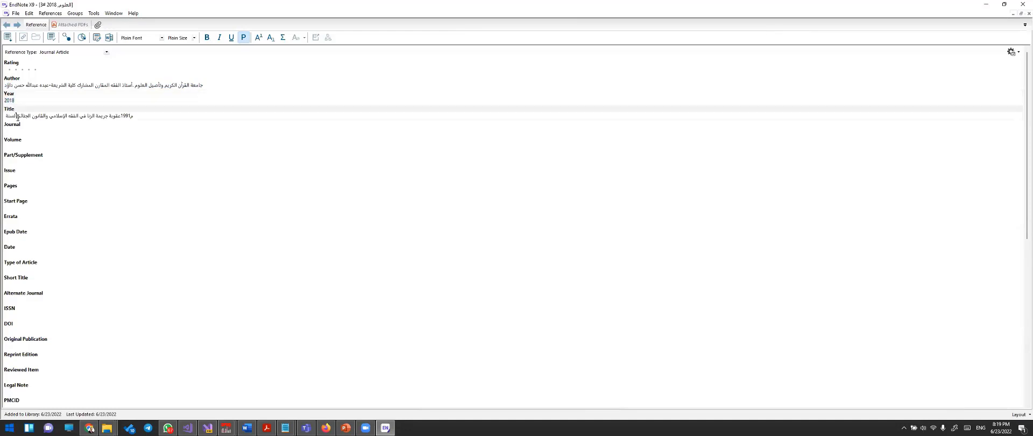
pyautogui.scroll(-1, 105, 180)
pyautogui.scroll(-2, 105, 180)
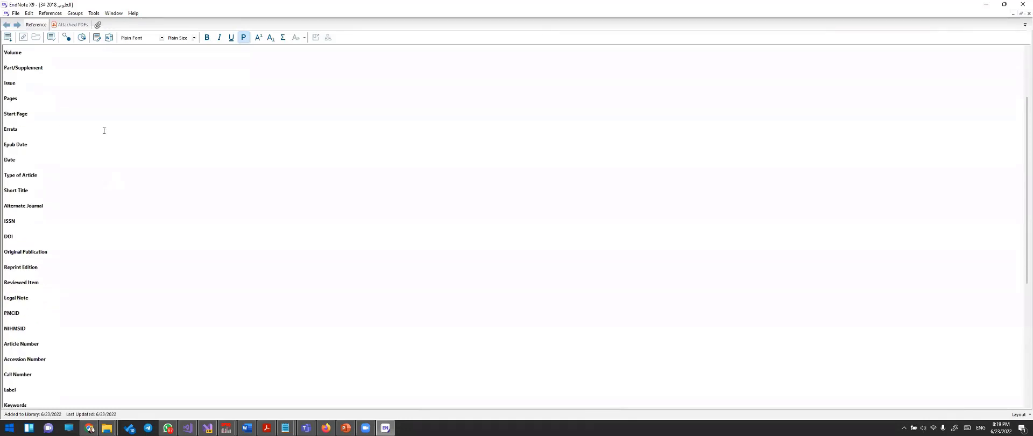
pyautogui.click(1021, 15)
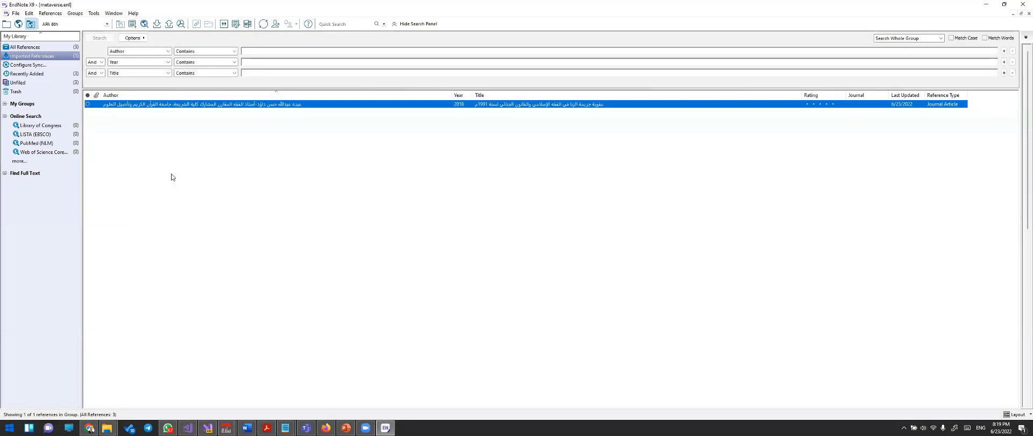
# - Return to Google Scholar, look through the results for "الفقه" and select the search term
pyautogui.click(89, 428)
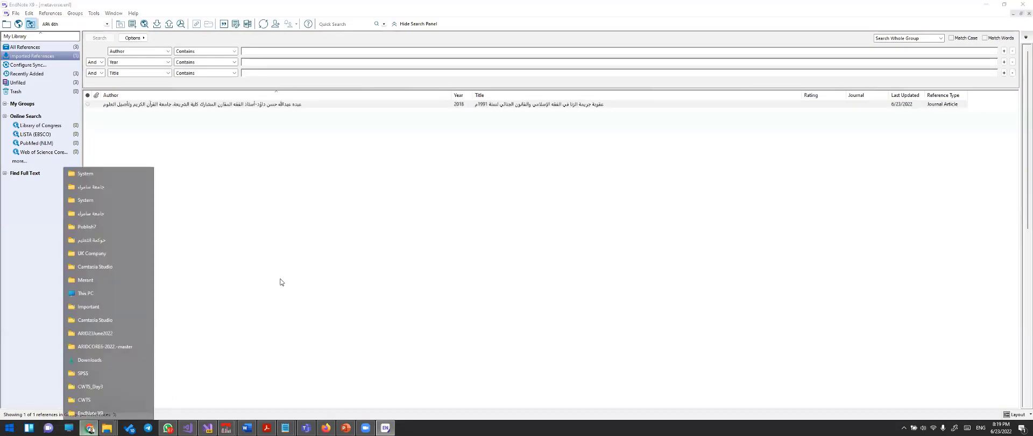
pyautogui.click(655, 232)
pyautogui.scroll(-2, 249, 255)
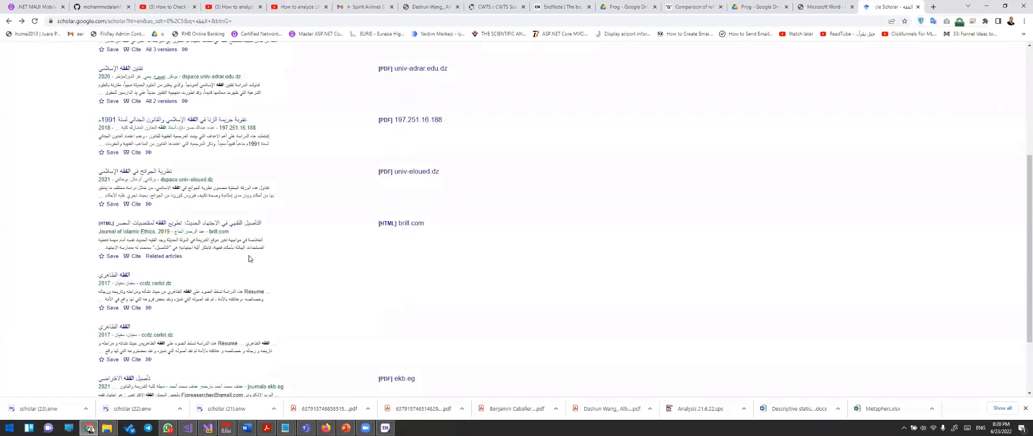
pyautogui.scroll(-1, 249, 255)
pyautogui.scroll(-2, 249, 258)
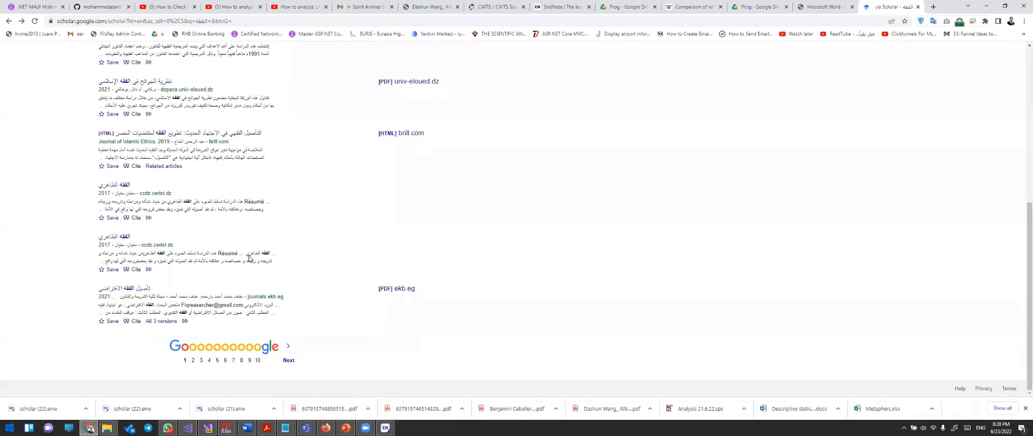
pyautogui.scroll(8, 248, 258)
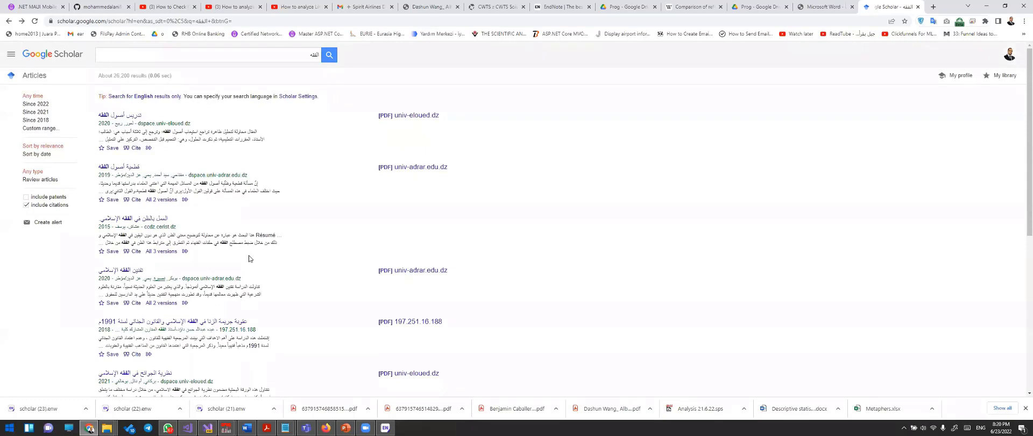
pyautogui.doubleClick(303, 56)
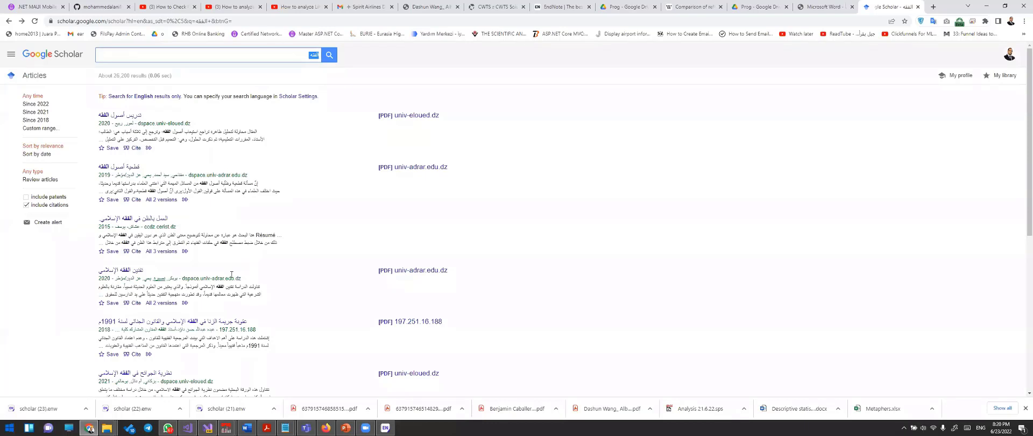
# - Launch Word with a blank document, maximize its window and show the EndNote X9 commands
pyautogui.press('super')
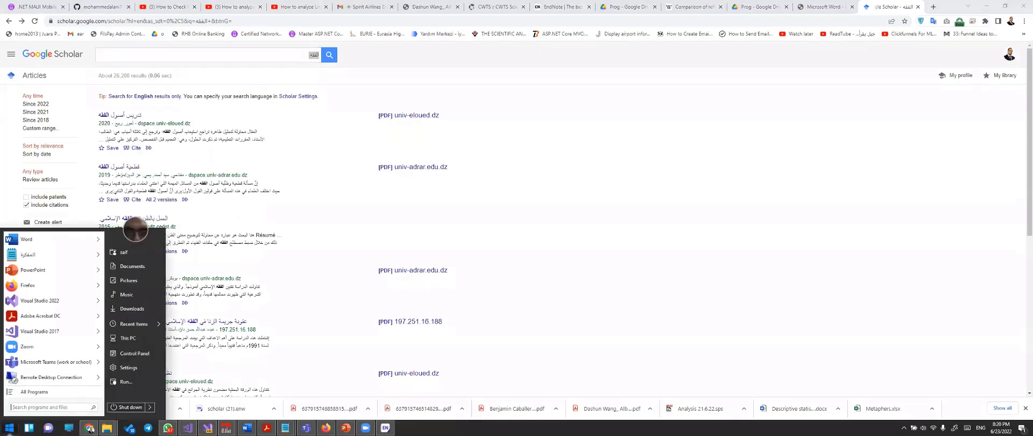
pyautogui.write('word')
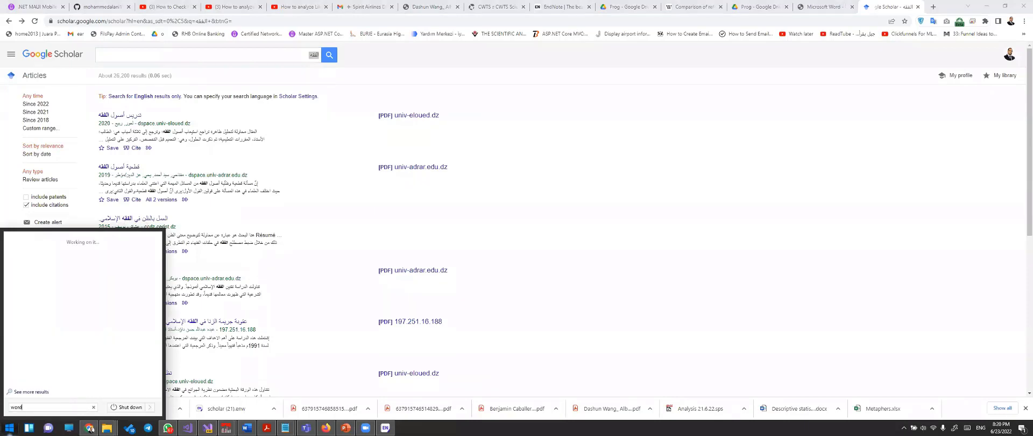
pyautogui.click(65, 241)
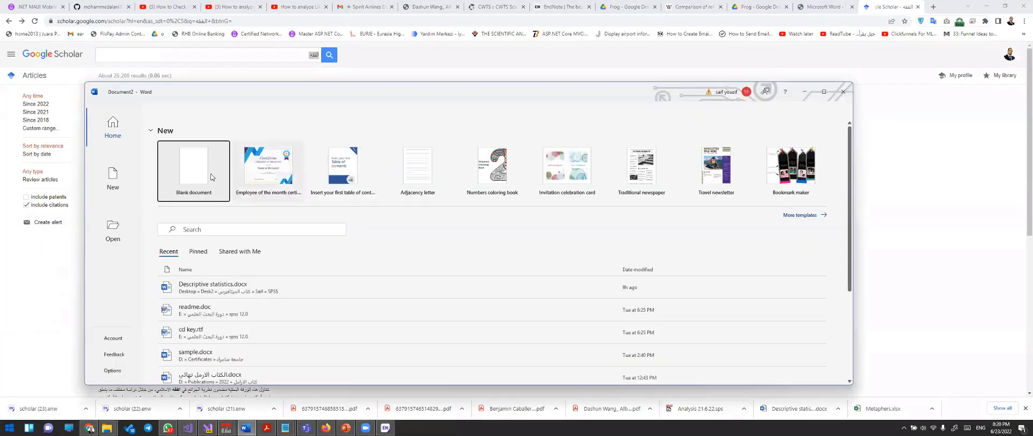
pyautogui.click(207, 177)
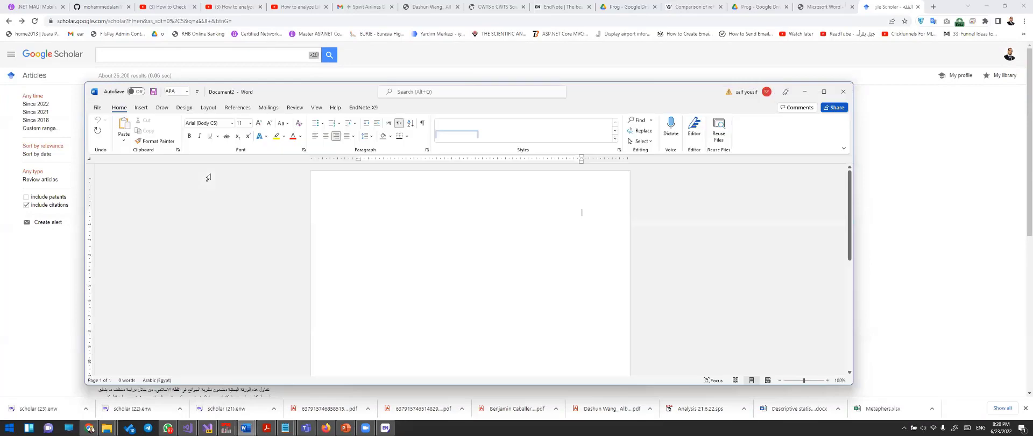
pyautogui.click(824, 91)
pyautogui.scroll(4, 473, 177)
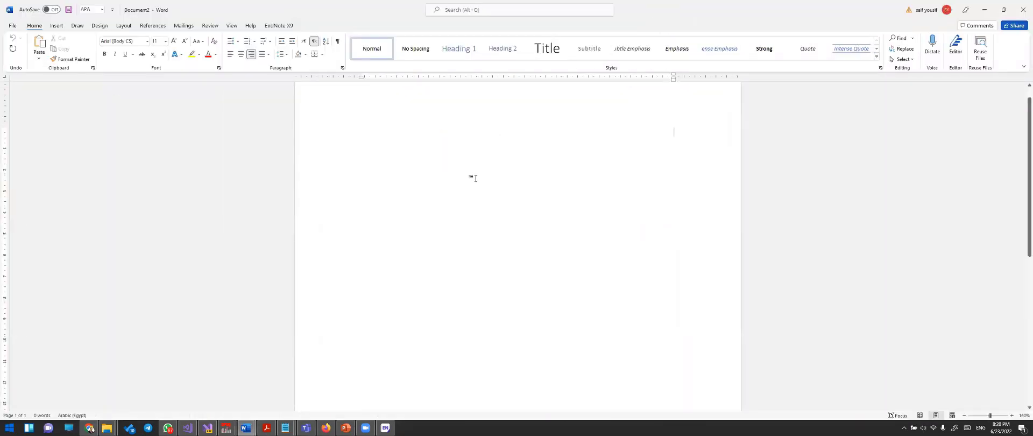
pyautogui.scroll(1, 473, 177)
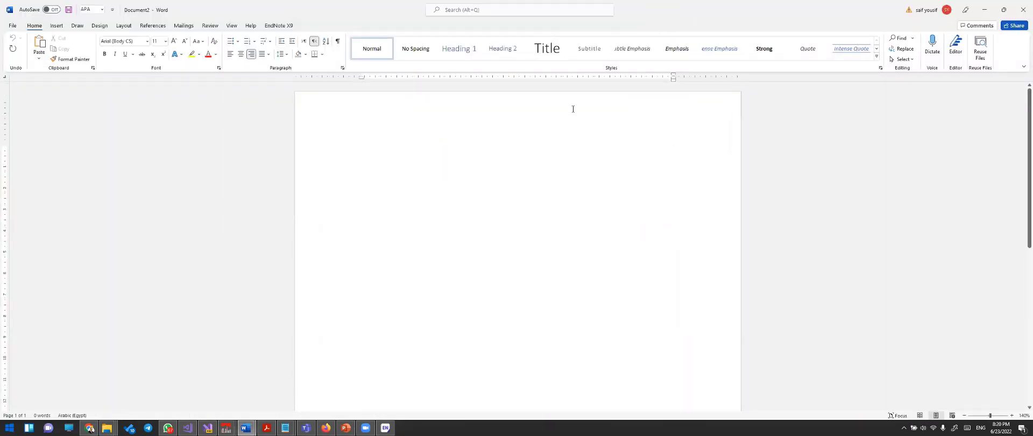
pyautogui.click(279, 26)
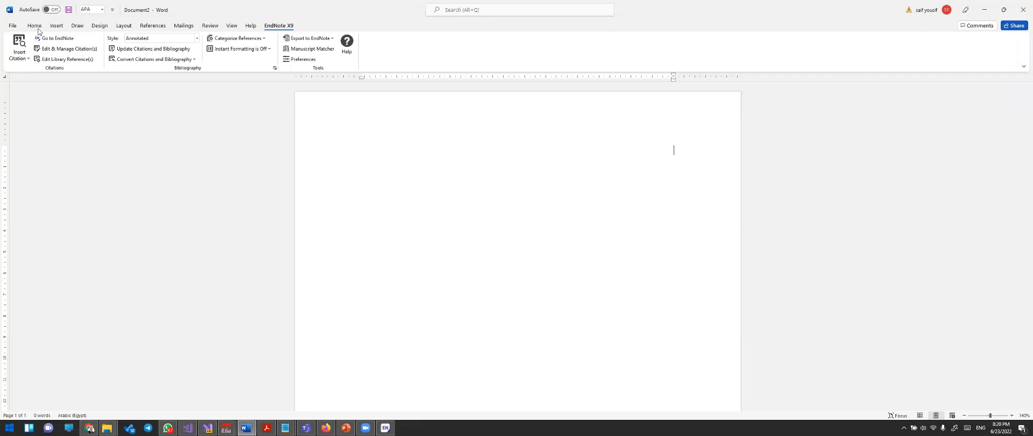
# - Switch to left-to-right English input and write "And this concept hightled in" in the blank document
pyautogui.hotkey('alt', 'shift')
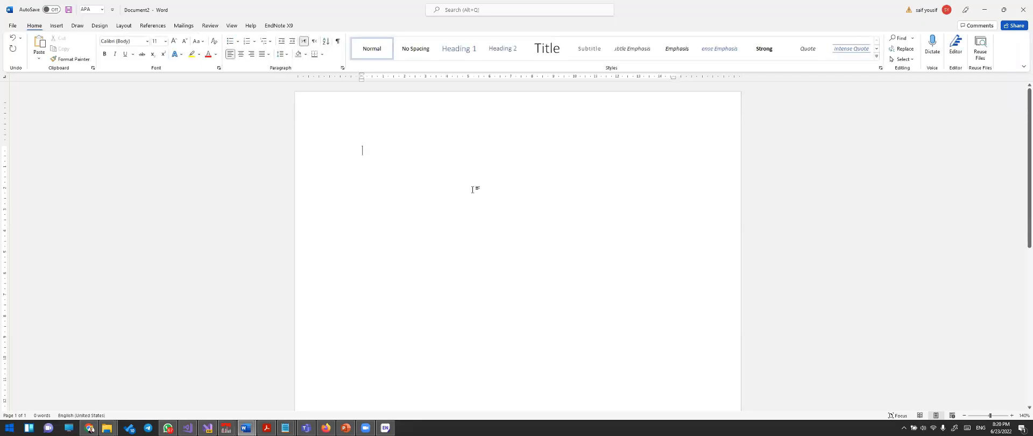
pyautogui.write('And this ')
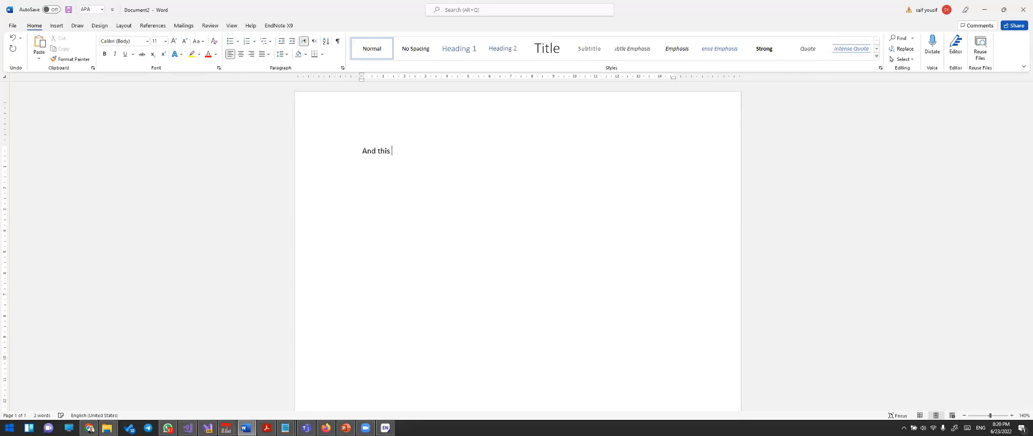
pyautogui.write('concept hightled in')
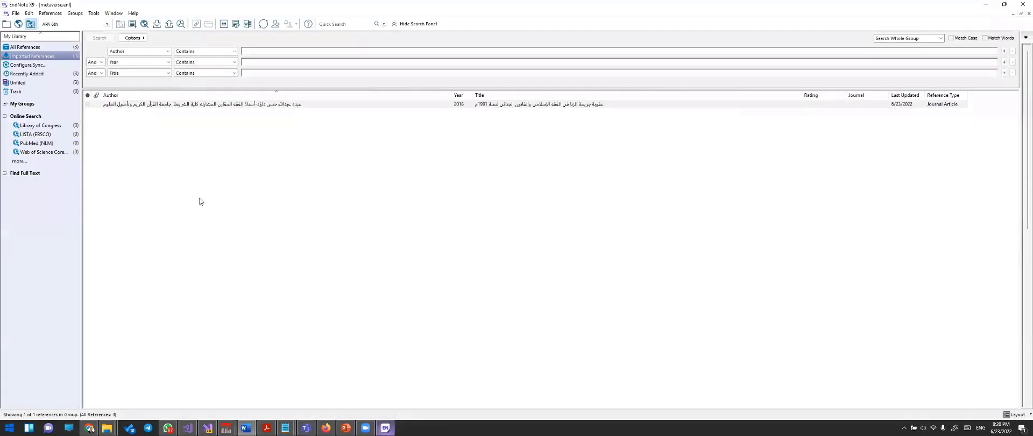
# - Insert the MetaAID reference from the EndNote library as a citation after the sentence and inspect the citation and its bibliography entry
pyautogui.click(386, 428)
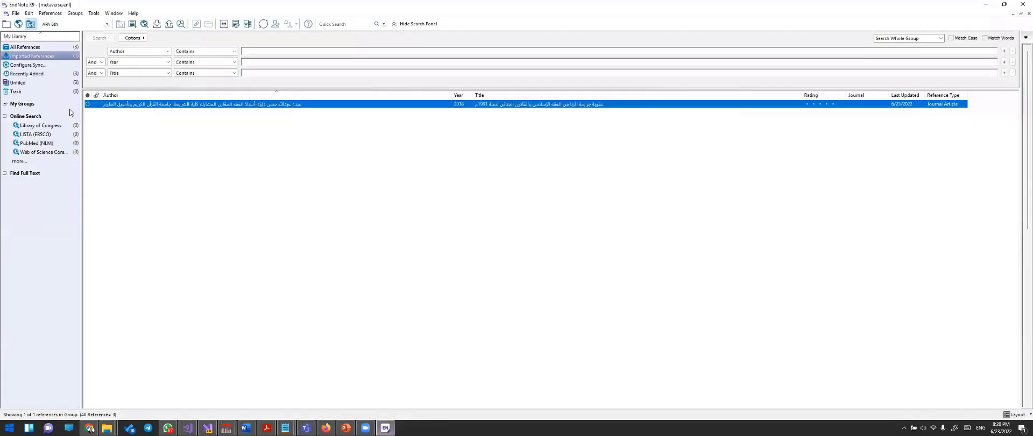
pyautogui.click(64, 48)
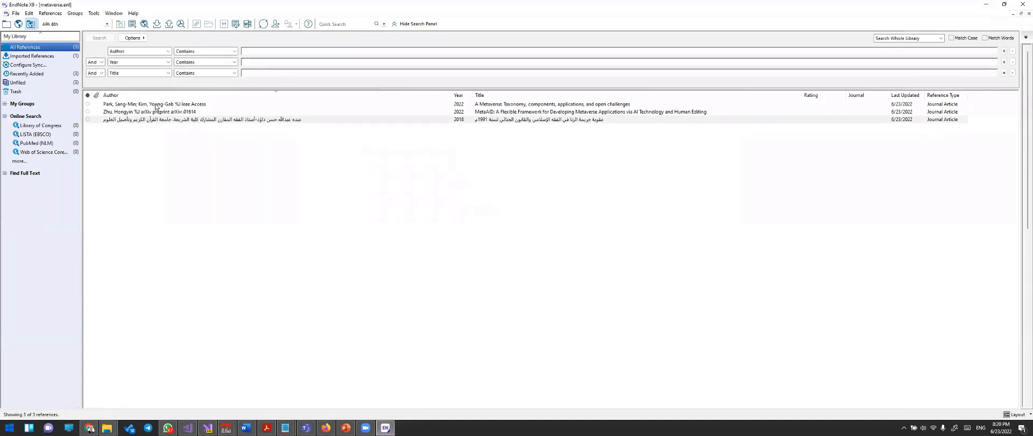
pyautogui.click(137, 113)
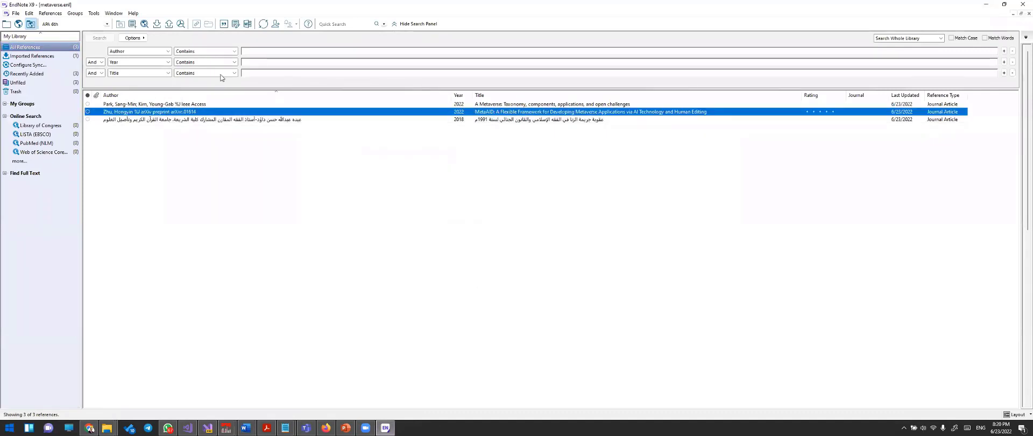
pyautogui.click(225, 25)
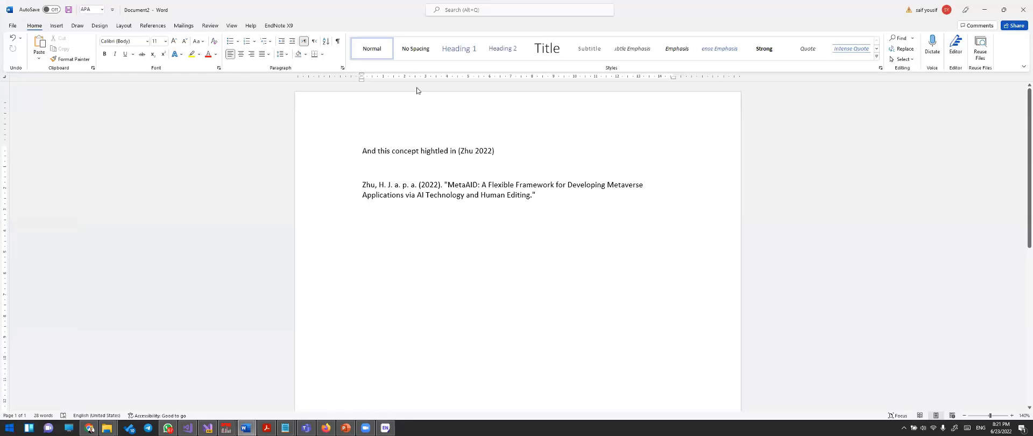
pyautogui.click(476, 151)
pyautogui.click(383, 187)
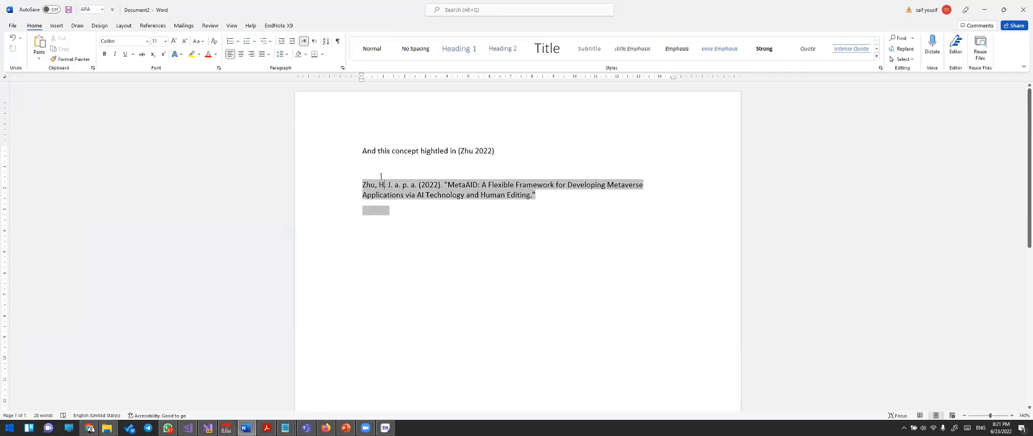
# - Add blank lines between the sentence and the bibliography and write the heading "Refernces" above the bibliography entry
pyautogui.click(379, 171)
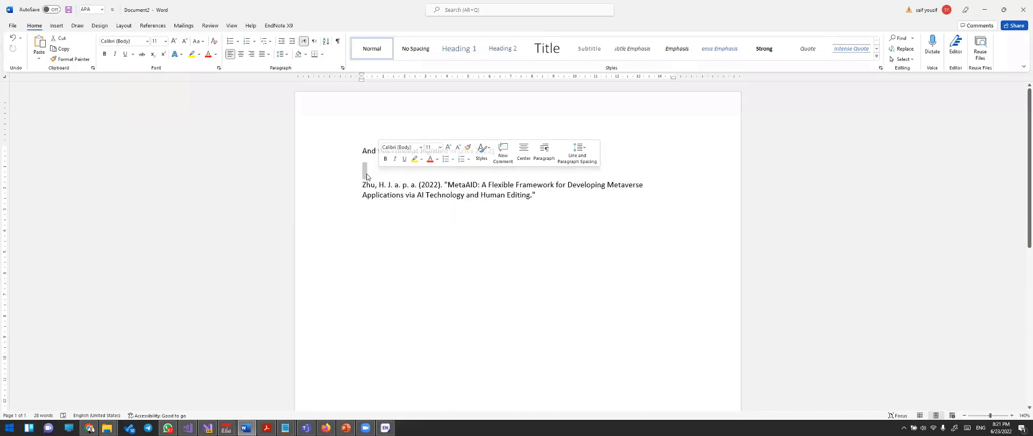
pyautogui.press('Return')
pyautogui.press('Return')
pyautogui.press('Return')
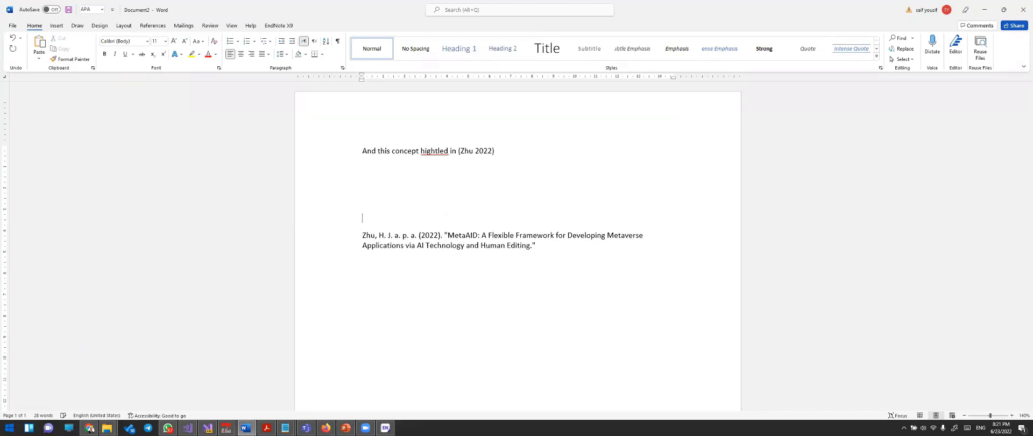
pyautogui.write('Refernces')
# - Push the "Refernces" heading and the bibliography onto a second page with blank lines before the heading
pyautogui.scroll(-3, 362, 219)
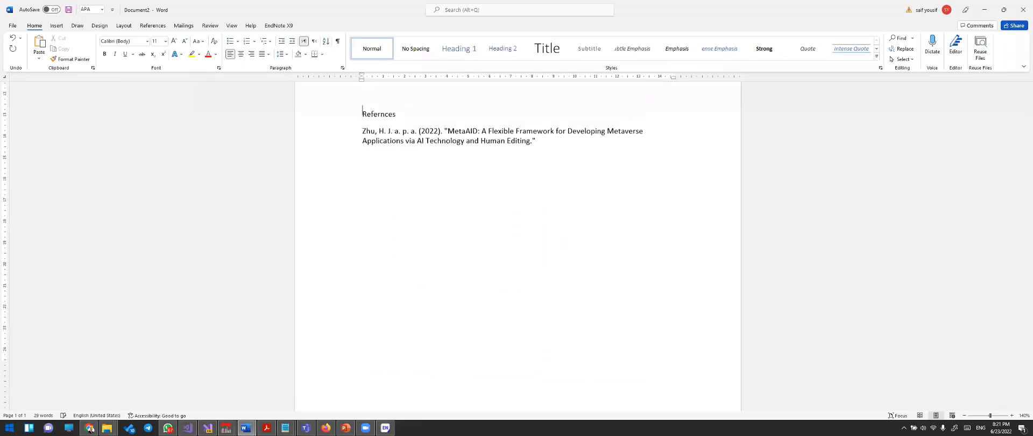
pyautogui.press('Return')
pyautogui.press('Return')
pyautogui.press('Return')
pyautogui.press('Return')
pyautogui.press('Return')
pyautogui.press('Return')
pyautogui.press('Return')
pyautogui.press('Return')
pyautogui.press('Return')
pyautogui.press('Return')
pyautogui.press('Return')
pyautogui.press('Return')
pyautogui.press('Return')
pyautogui.press('Return')
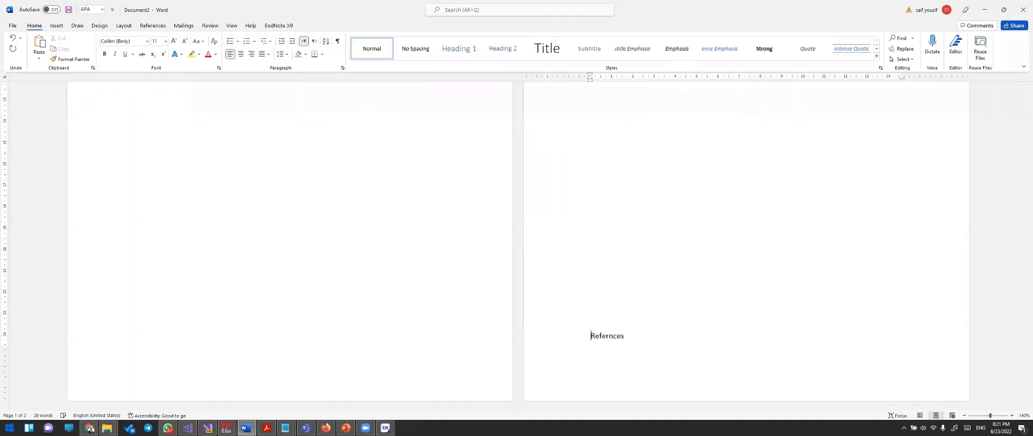
pyautogui.scroll(1, 341, 226)
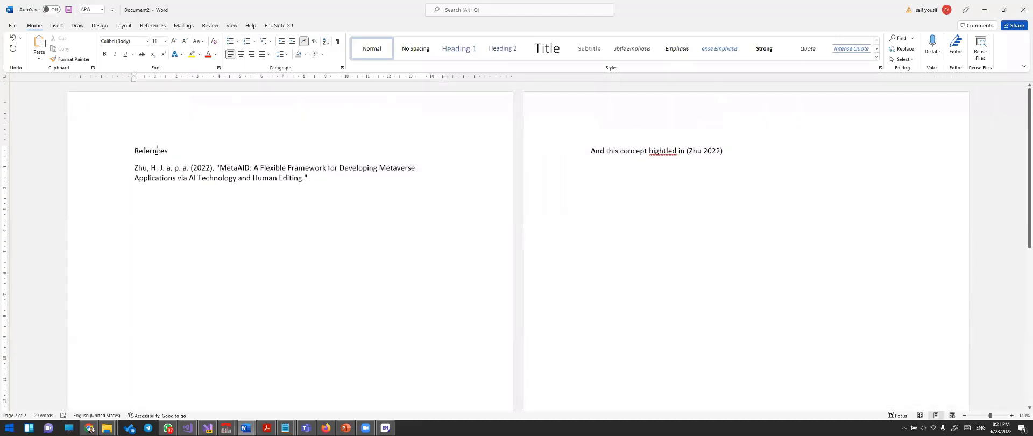
# - Replace the "Refernces" heading above the bibliography with the Arabic heading "قةئمة المصادر والرماجع"
pyautogui.doubleClick(156, 150)
pyautogui.write('rhz')
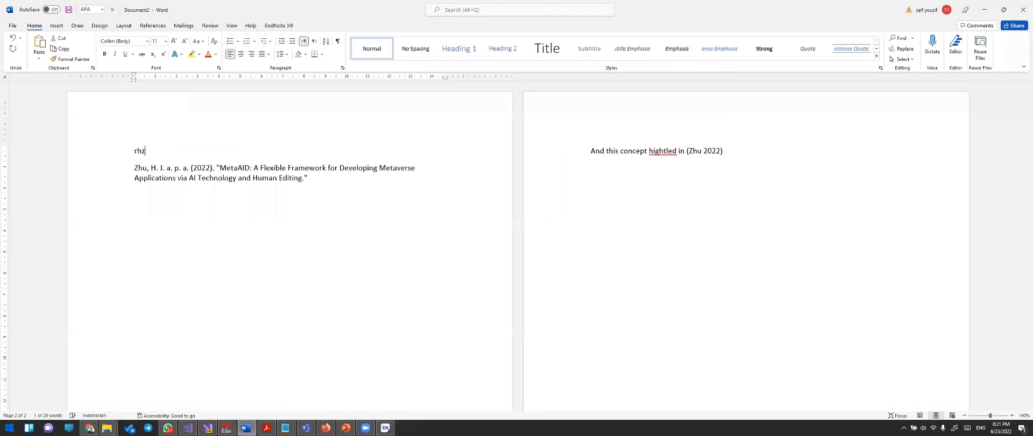
pyautogui.press('BackSpace')
pyautogui.press('BackSpace')
pyautogui.press('BackSpace')
pyautogui.hotkey('alt', 'shift')
pyautogui.write('ق')
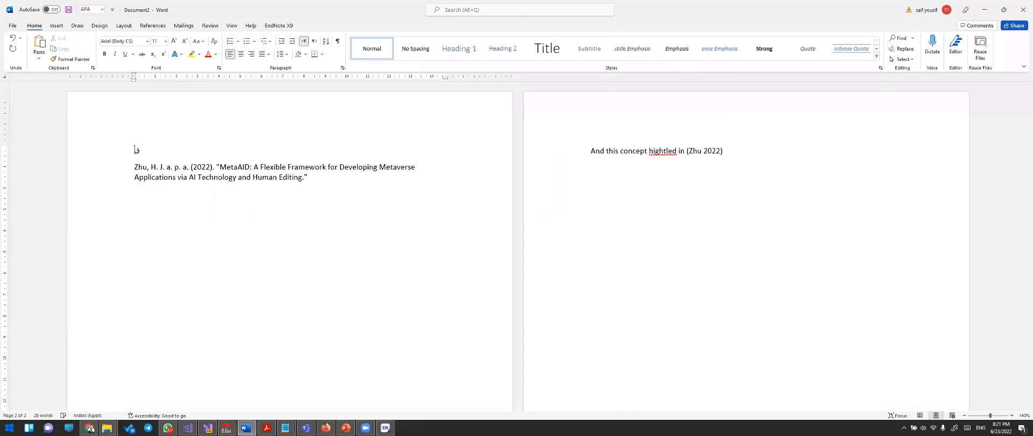
pyautogui.write('ةئمة المصادر والرماجع')
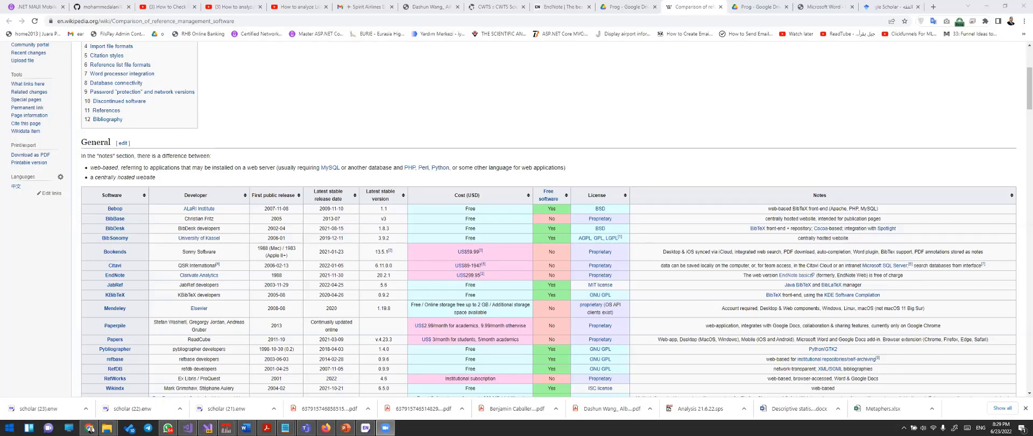
# - Examine the General table in Wikipedia's comparison of reference management software
pyautogui.scroll(-2, 354, 302)
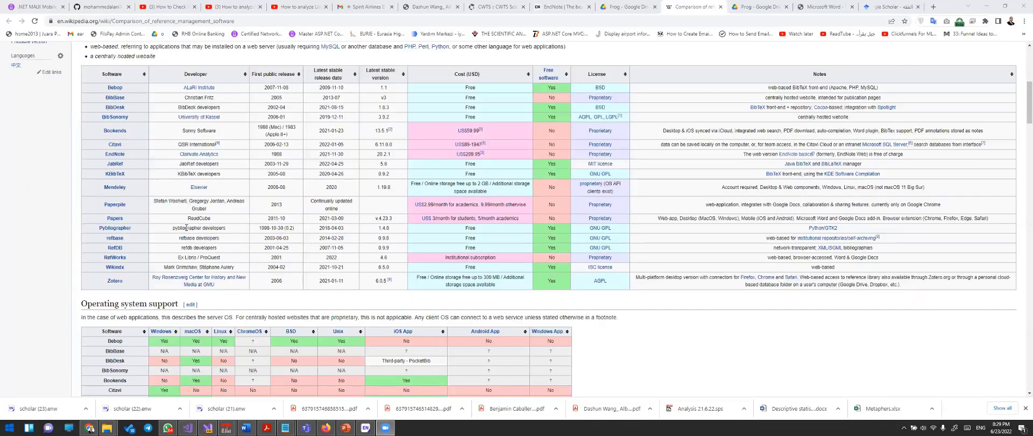
pyautogui.scroll(5, 242, 231)
pyautogui.scroll(-4, 128, 159)
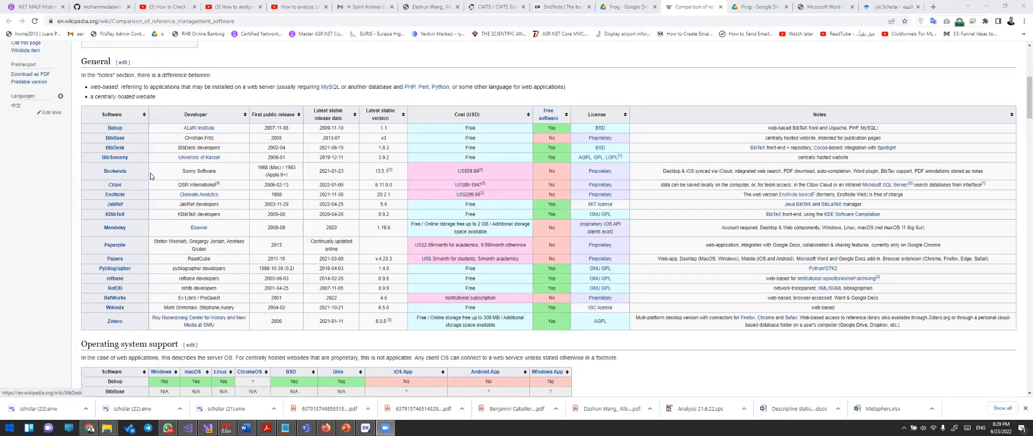
# - Look over the article's contents list and the first public release dates of the compared reference managers
pyautogui.scroll(1, 152, 172)
pyautogui.scroll(-1, 144, 193)
pyautogui.moveTo(108, 231)
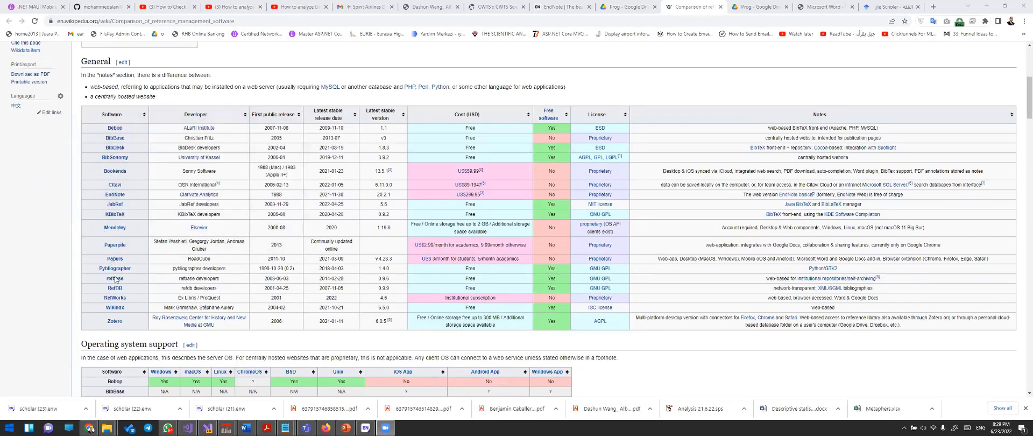
pyautogui.moveTo(114, 290)
pyautogui.scroll(2, 142, 138)
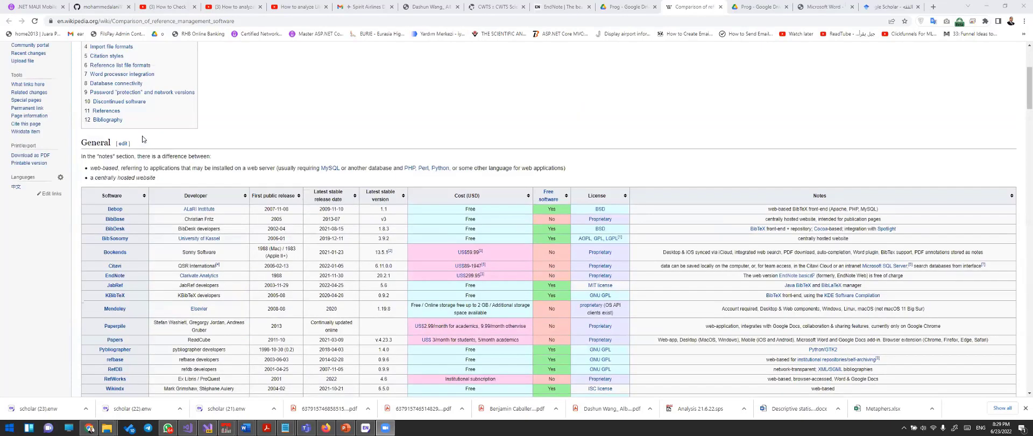
pyautogui.scroll(4, 143, 139)
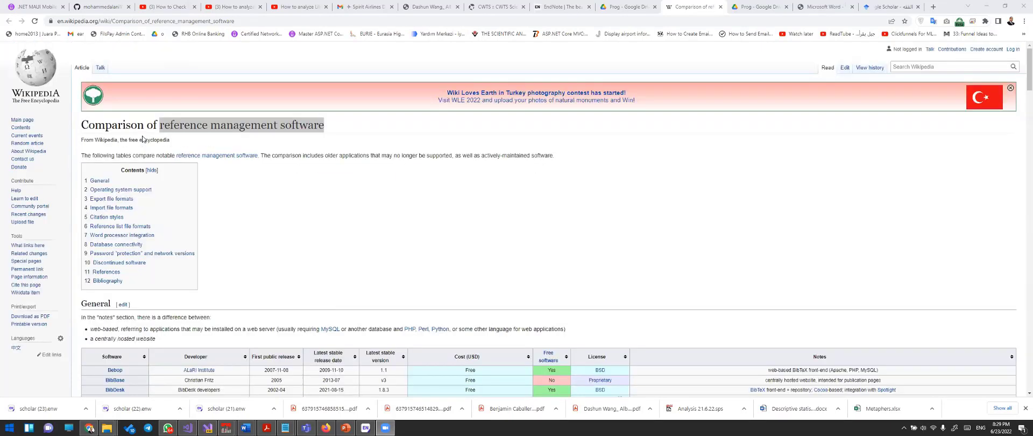
pyautogui.scroll(-2, 142, 139)
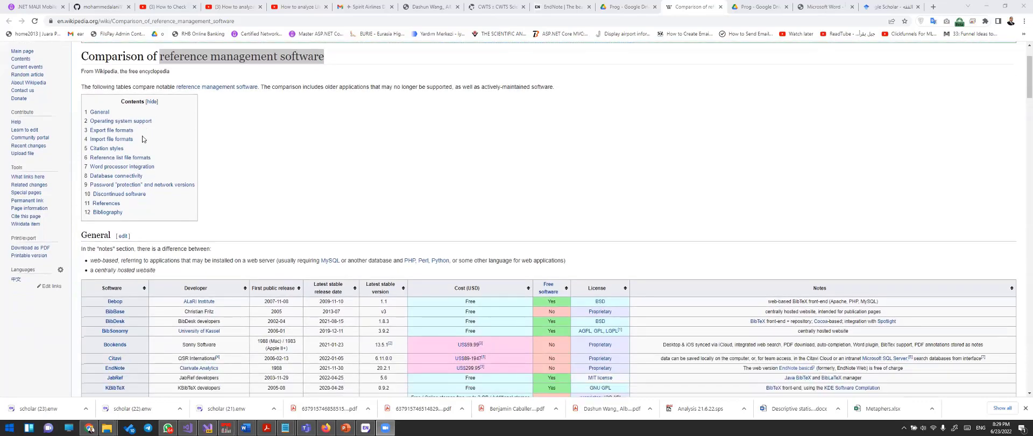
pyautogui.scroll(-4, 142, 138)
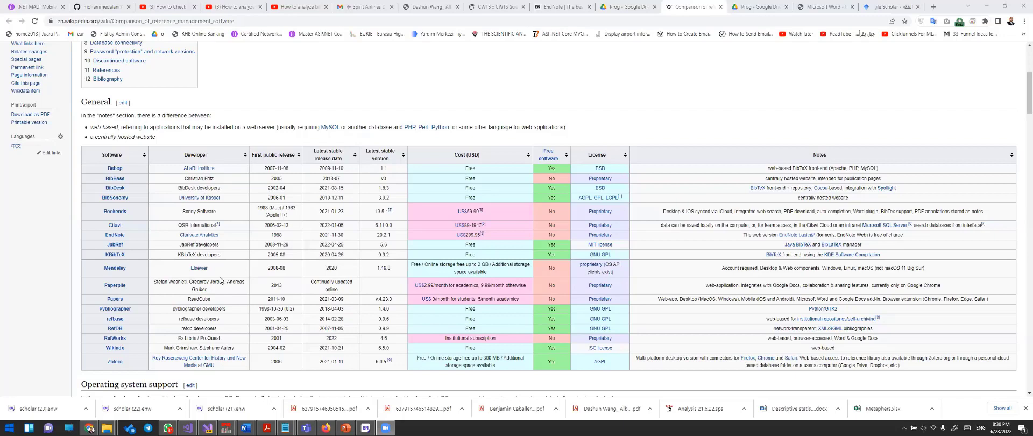
pyautogui.moveTo(279, 168); pyautogui.dragTo(277, 299)
pyautogui.click(340, 155)
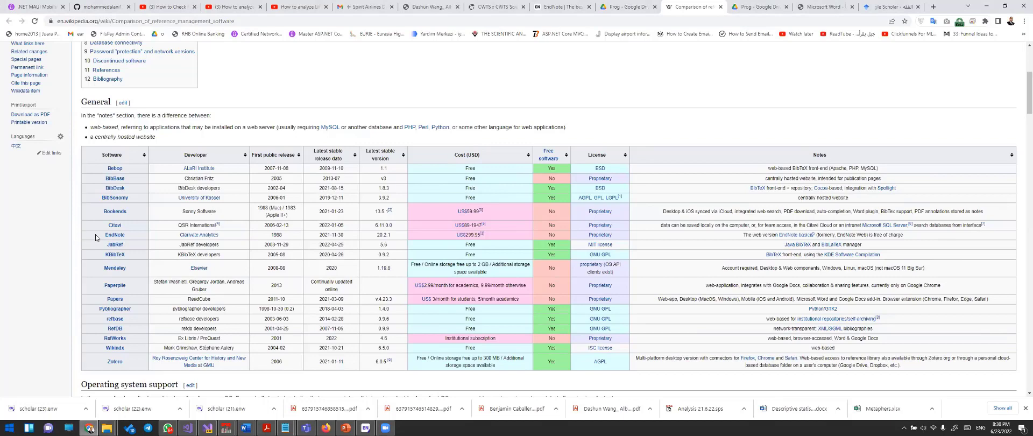
# - Examine EndNote's row in the General table, covering its developer, release dates, version and cost
pyautogui.moveTo(99, 235); pyautogui.dragTo(134, 235)
pyautogui.click(177, 239)
pyautogui.moveTo(178, 239); pyautogui.dragTo(233, 240)
pyautogui.moveTo(272, 235); pyautogui.dragTo(282, 235)
pyautogui.moveTo(179, 237)
pyautogui.moveTo(179, 236); pyautogui.dragTo(220, 236)
pyautogui.moveTo(213, 239)
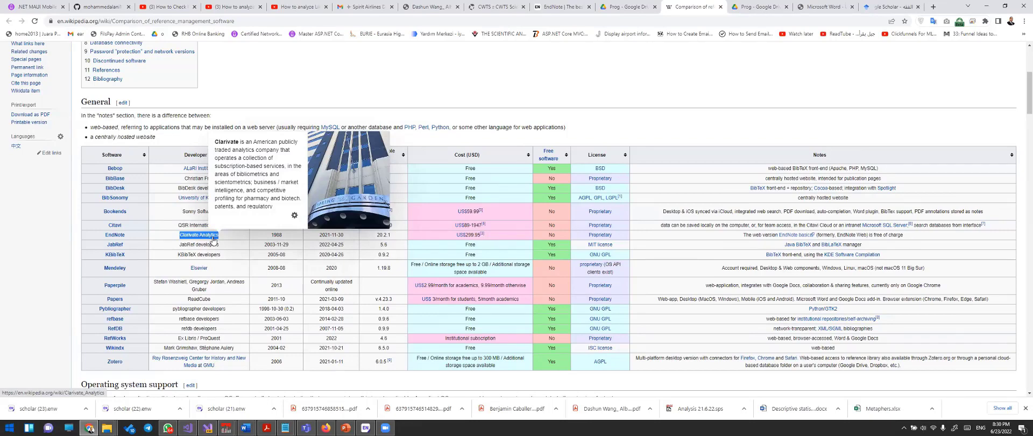
pyautogui.click(179, 237)
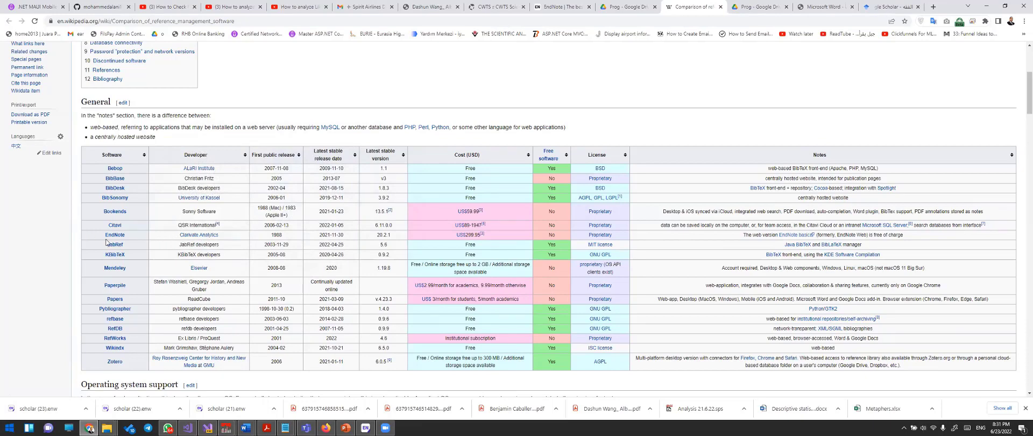
pyautogui.doubleClick(276, 235)
pyautogui.moveTo(344, 235); pyautogui.dragTo(319, 238)
pyautogui.doubleClick(392, 240)
pyautogui.moveTo(456, 235); pyautogui.dragTo(500, 235)
# - Examine the Mendeley, RefWorks and Zotero entries and the operating system support table
pyautogui.doubleClick(130, 268)
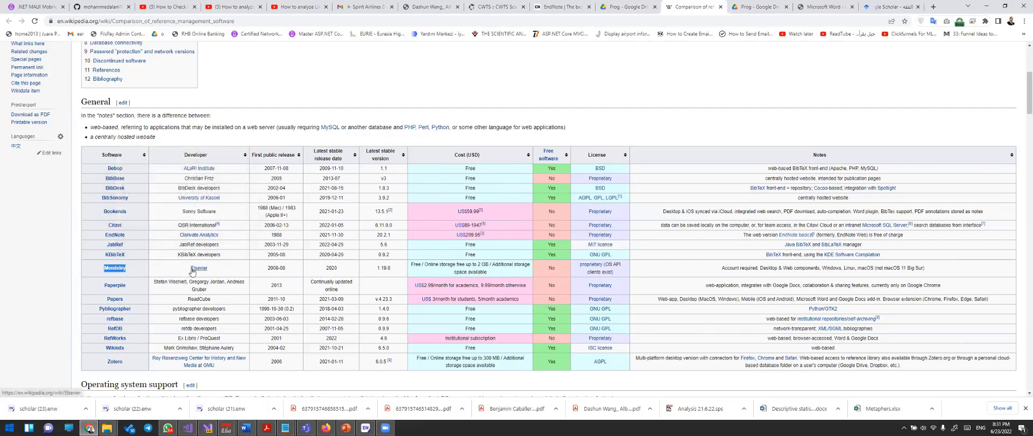
pyautogui.doubleClick(223, 272)
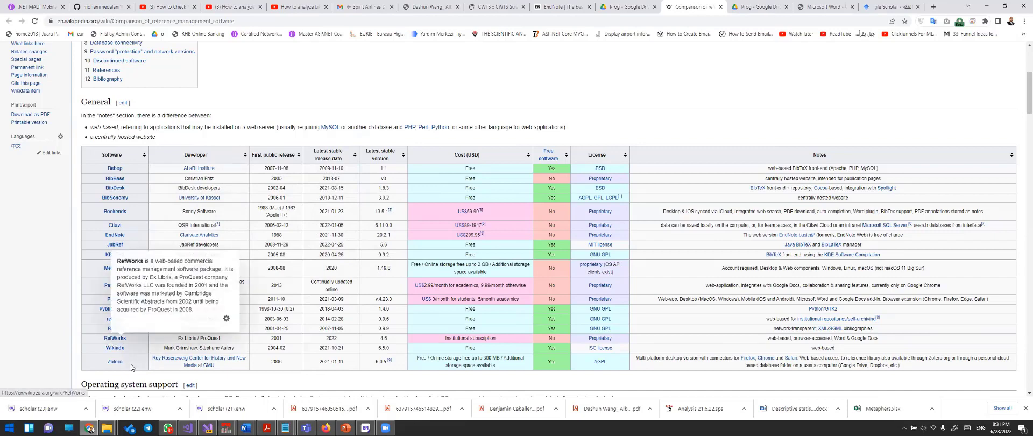
pyautogui.moveTo(114, 368)
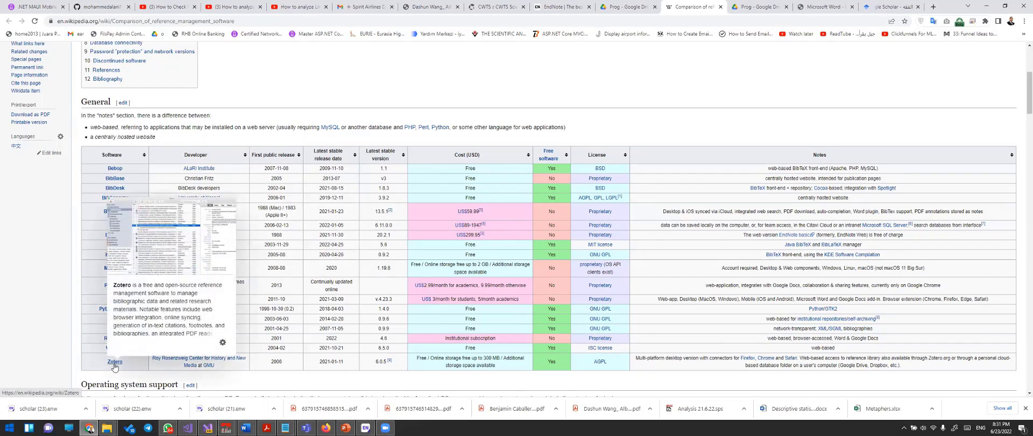
pyautogui.scroll(-2, 370, 293)
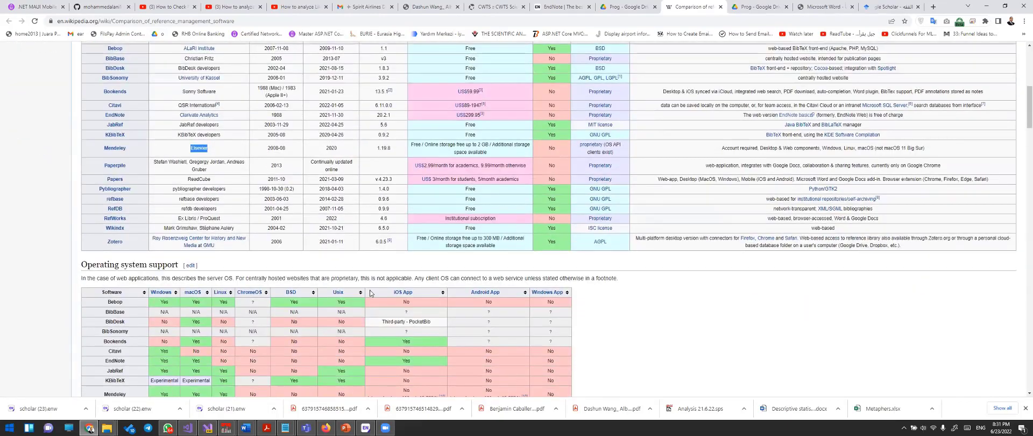
pyautogui.scroll(-1, 370, 294)
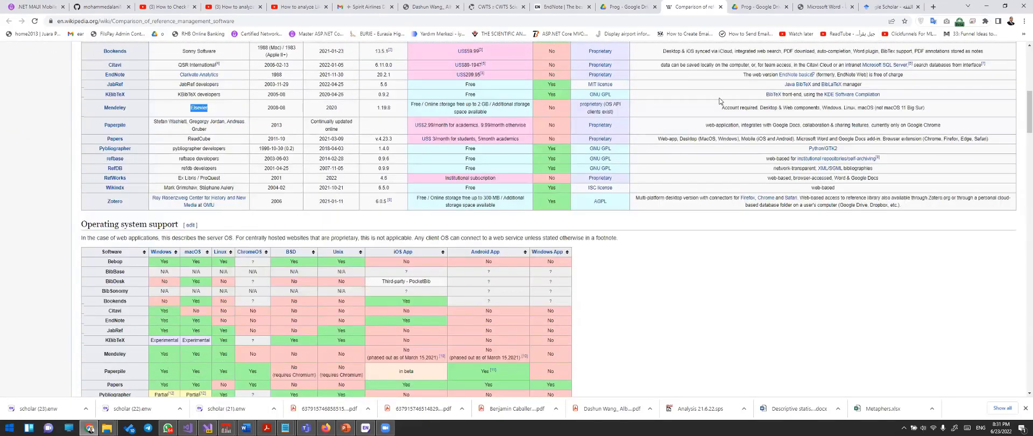
pyautogui.scroll(2, 852, 108)
# - Go back to Google Scholar's "metaverse application" results and view the citation formats and export options for the first article
pyautogui.click(893, 7)
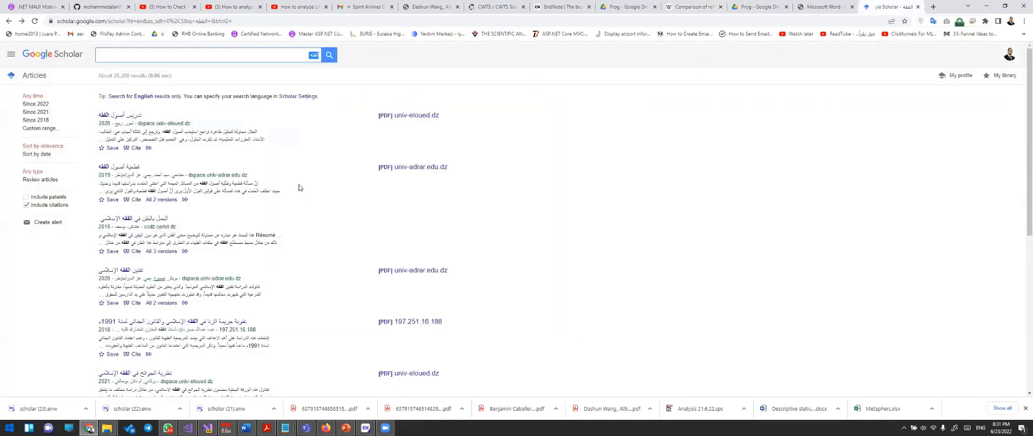
pyautogui.click(9, 21)
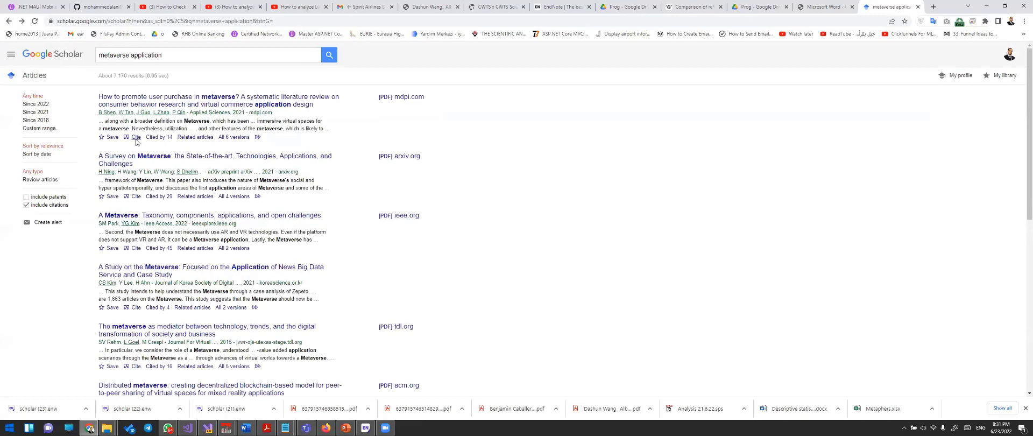
pyautogui.click(135, 137)
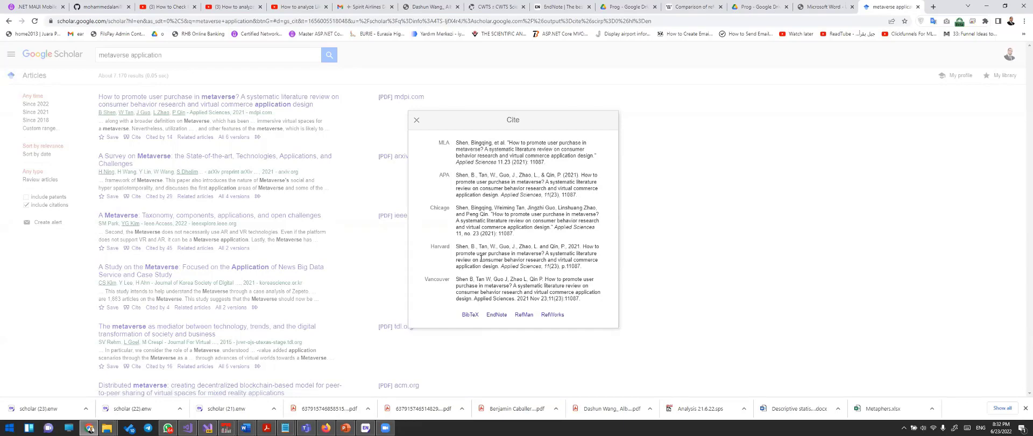
pyautogui.click(723, 228)
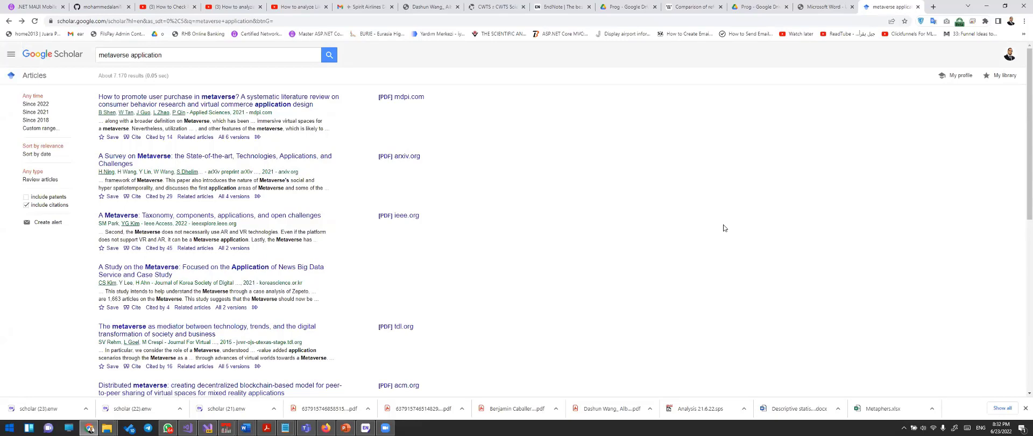
pyautogui.click(818, 12)
pyautogui.hotkey('ctrl', 'Tab')
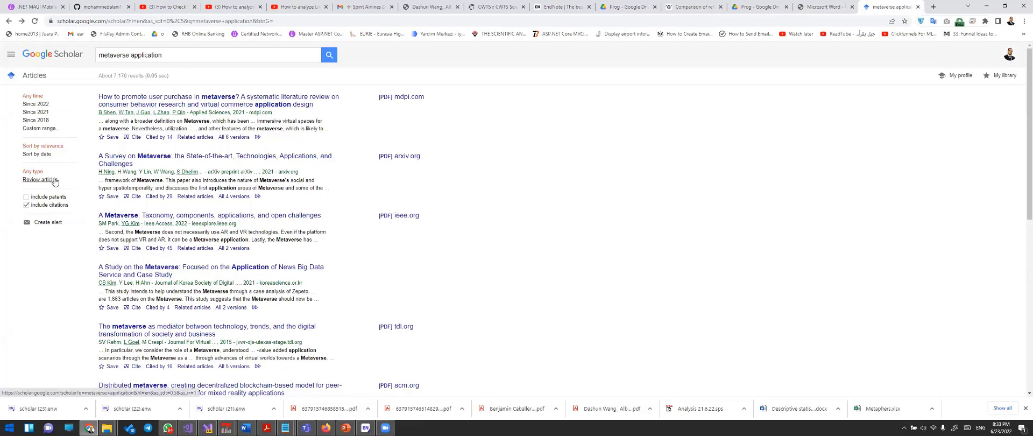
# - Switch to Document2 in Word and add "and agreed by" after the citation in the English sentence
pyautogui.moveTo(246, 428)
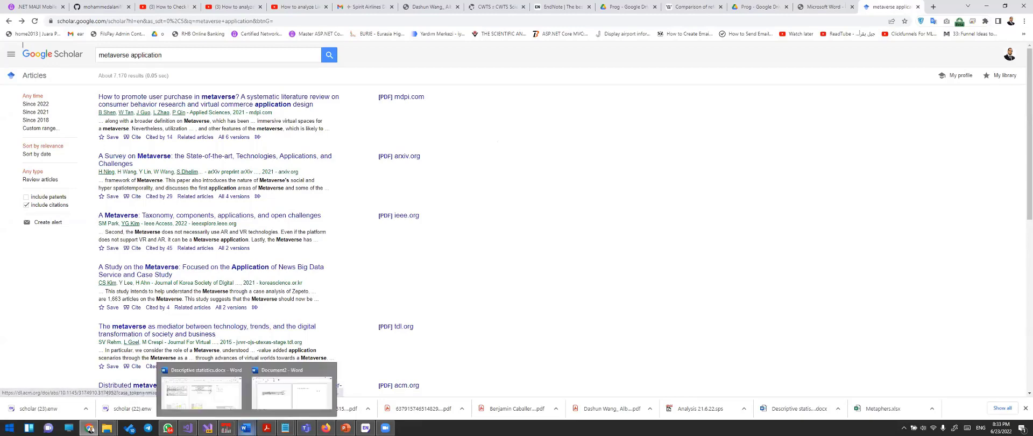
pyautogui.click(289, 399)
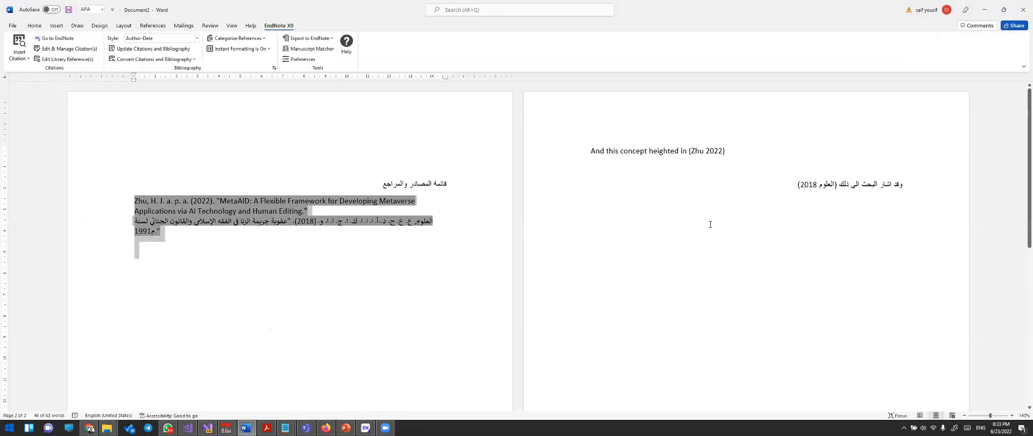
pyautogui.click(614, 150)
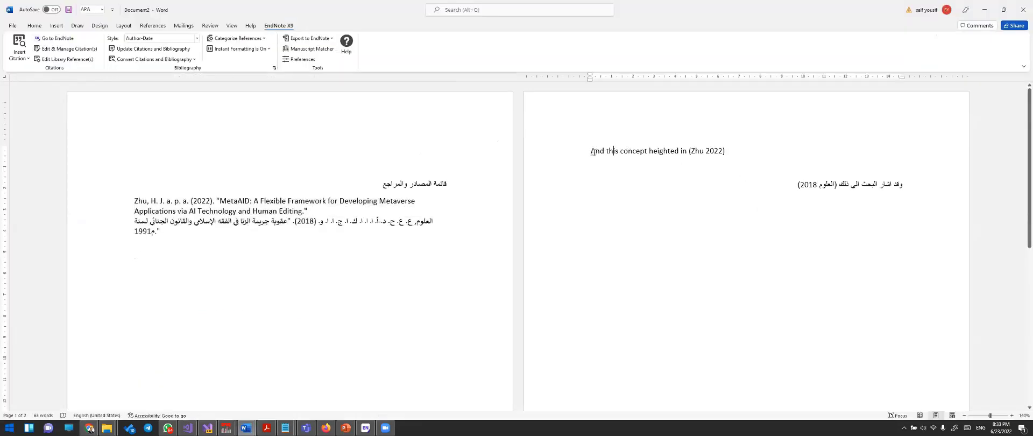
pyautogui.moveTo(593, 151); pyautogui.dragTo(670, 152)
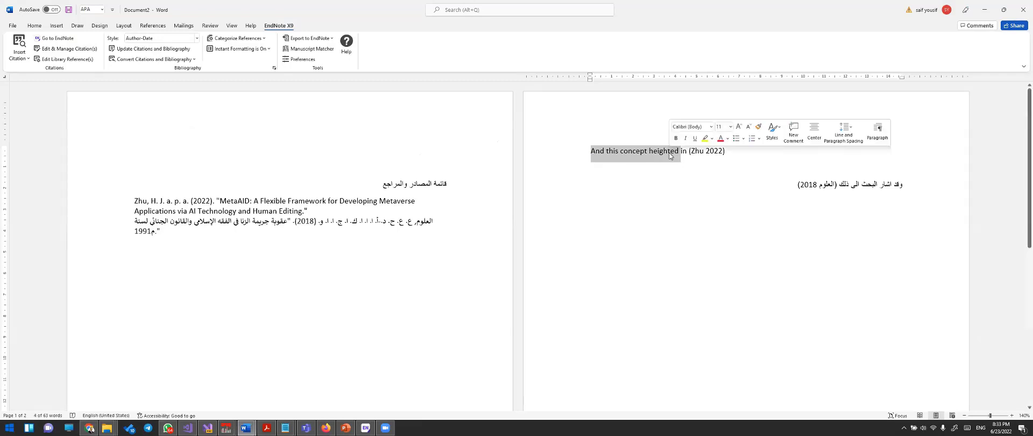
pyautogui.click(670, 152)
pyautogui.click(691, 151)
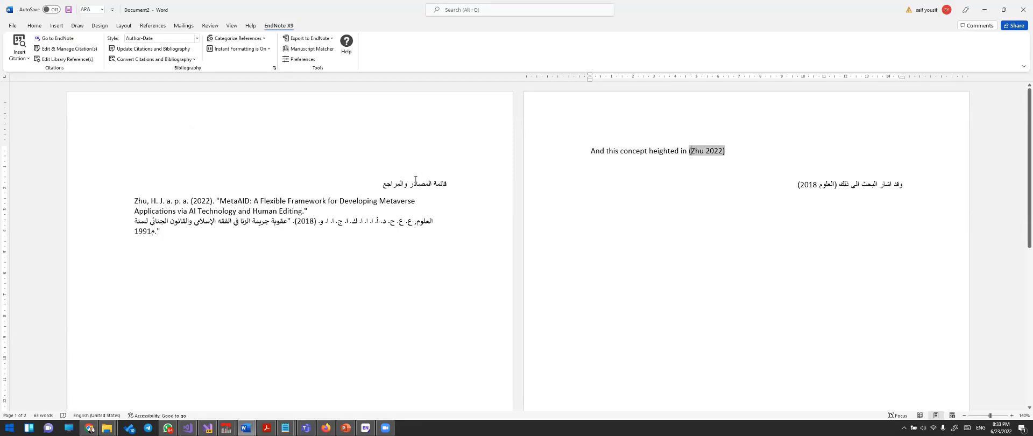
pyautogui.click(602, 151)
pyautogui.tripleClick(720, 150)
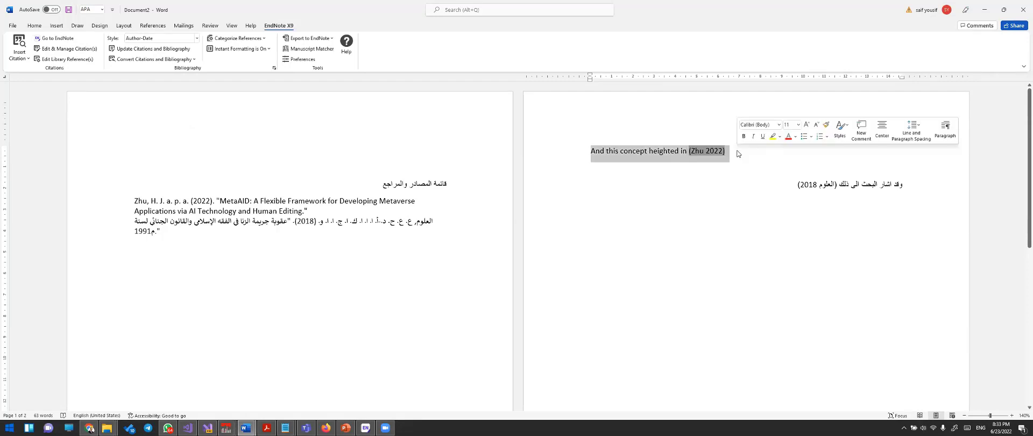
pyautogui.click(725, 152)
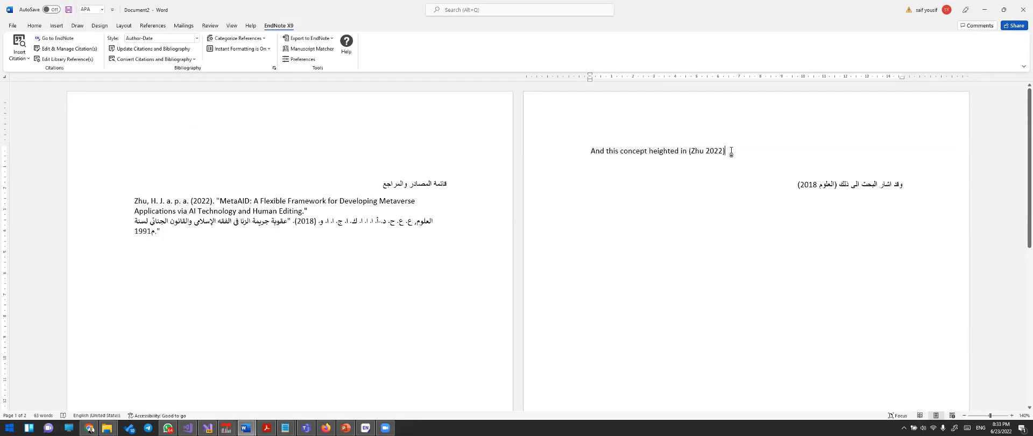
pyautogui.write('and agreed by')
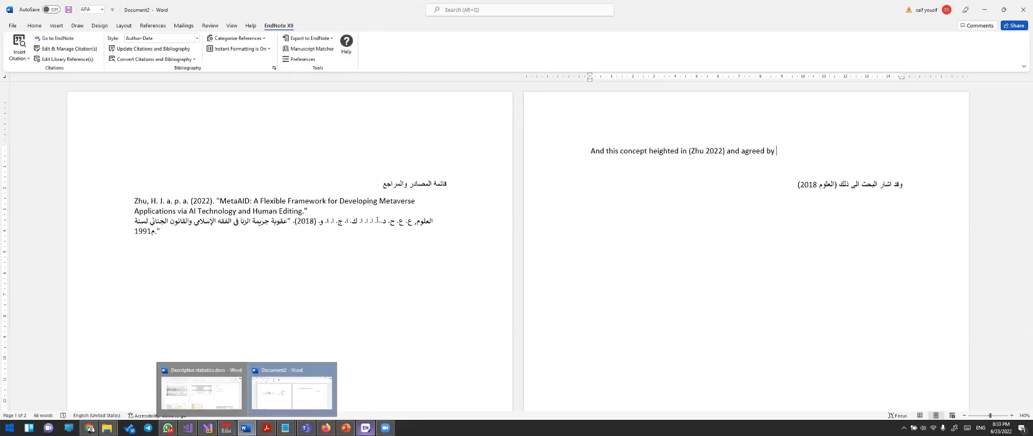
# - Insert the EndNote reference "A Metaverse: Taxonomy, components, applications, and open challenges" as a citation after "and agreed by" in the Word document
pyautogui.moveTo(326, 429)
pyautogui.click(365, 428)
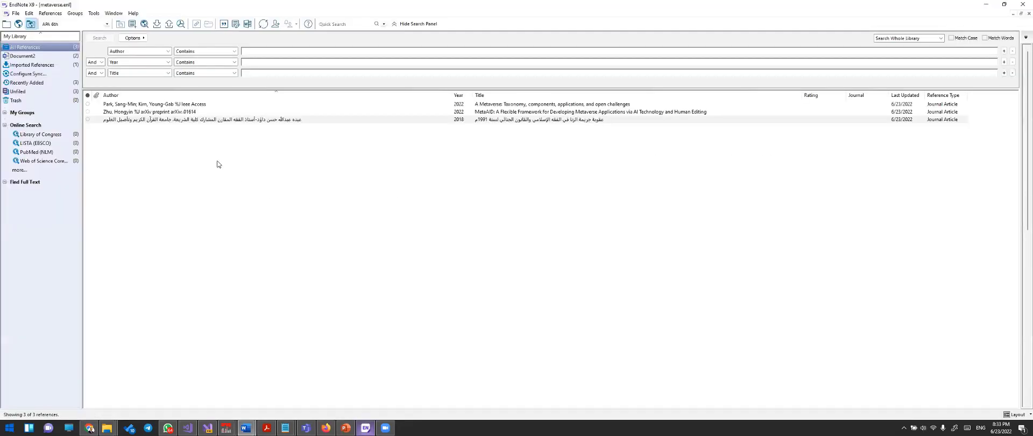
pyautogui.click(173, 104)
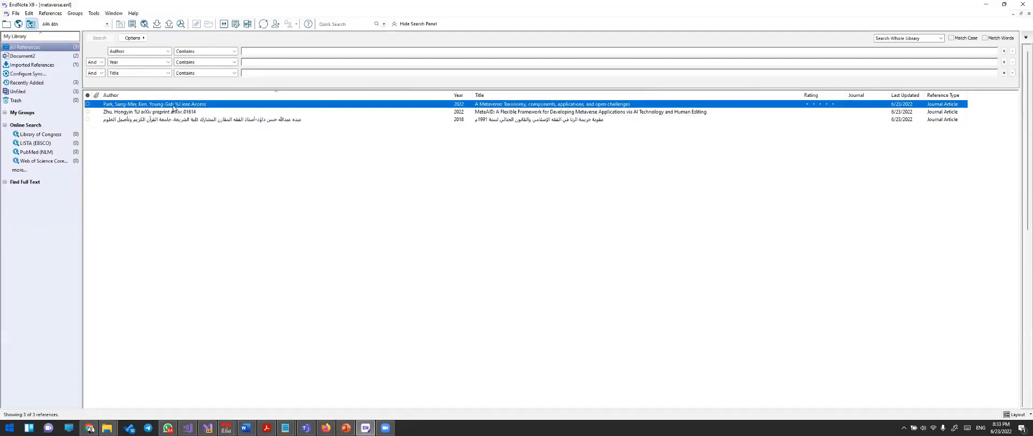
pyautogui.click(223, 24)
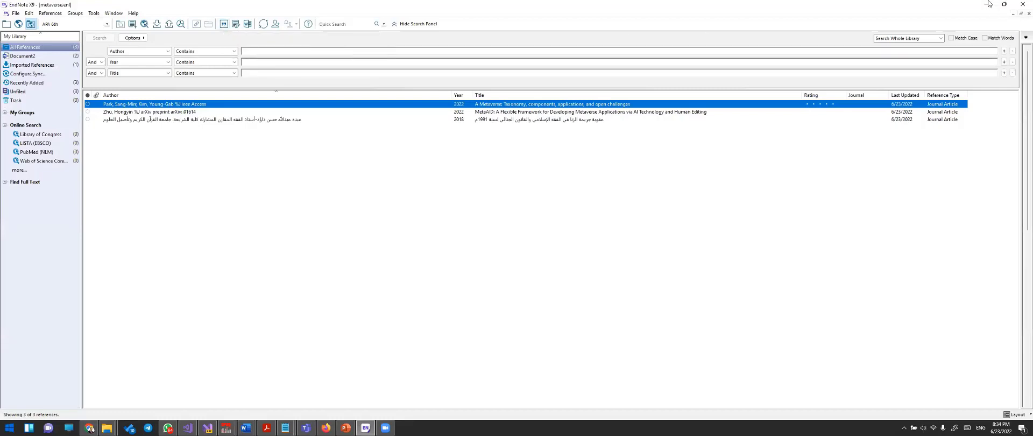
pyautogui.click(702, 150)
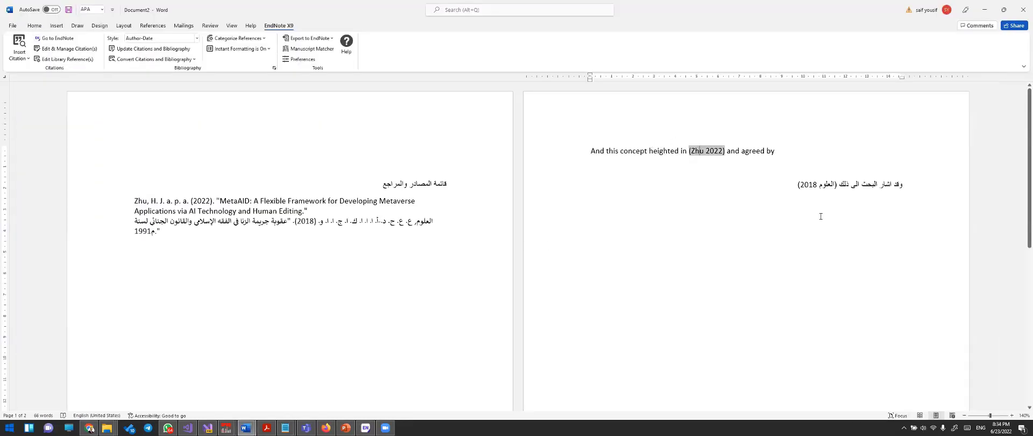
pyautogui.tripleClick(801, 150)
pyautogui.click(783, 154)
pyautogui.moveTo(346, 428)
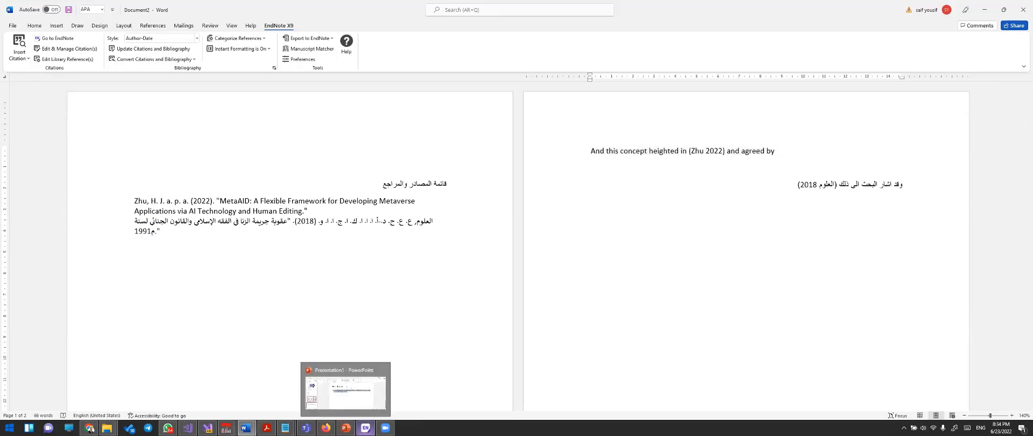
pyautogui.hotkey('alt', 'Tab')
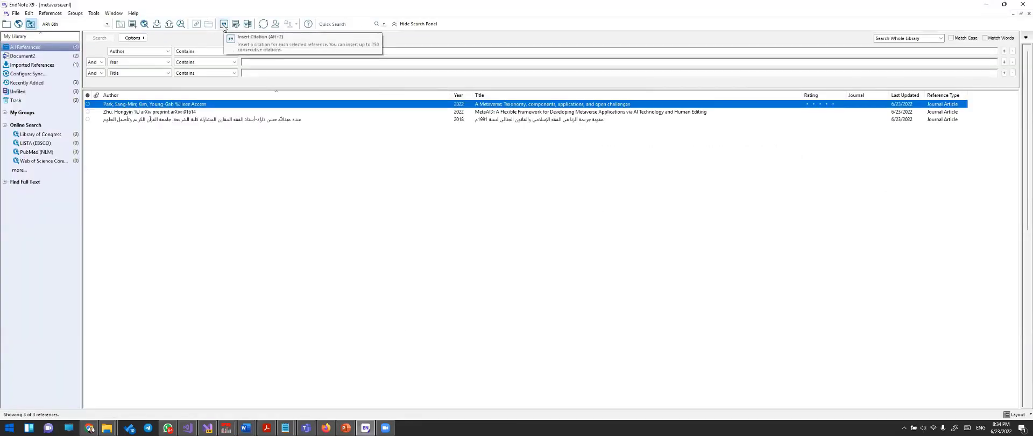
pyautogui.click(224, 25)
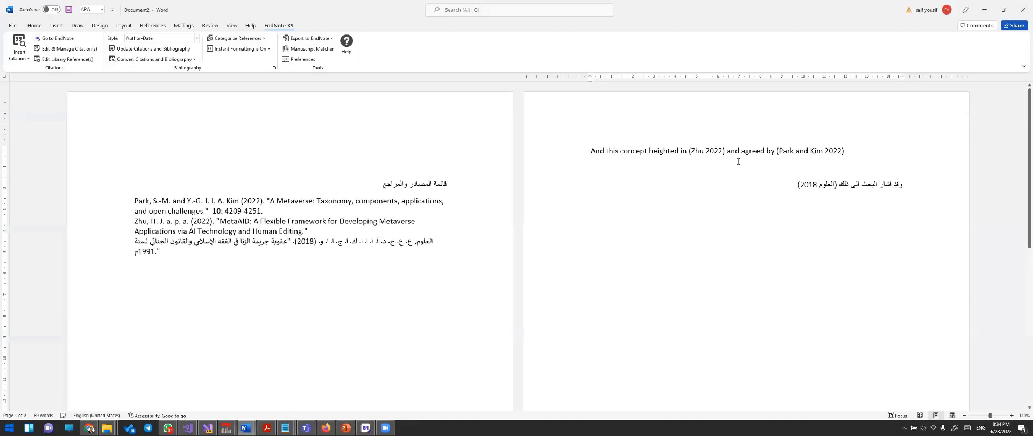
pyautogui.click(790, 150)
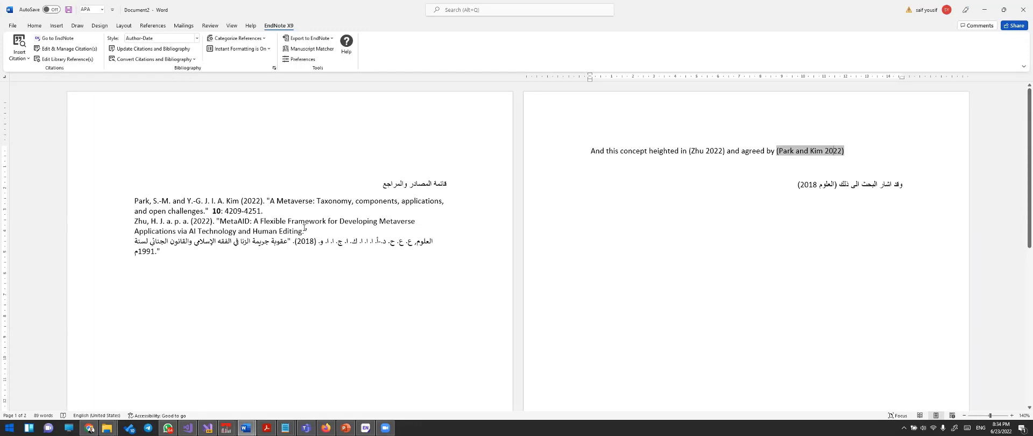
pyautogui.click(281, 221)
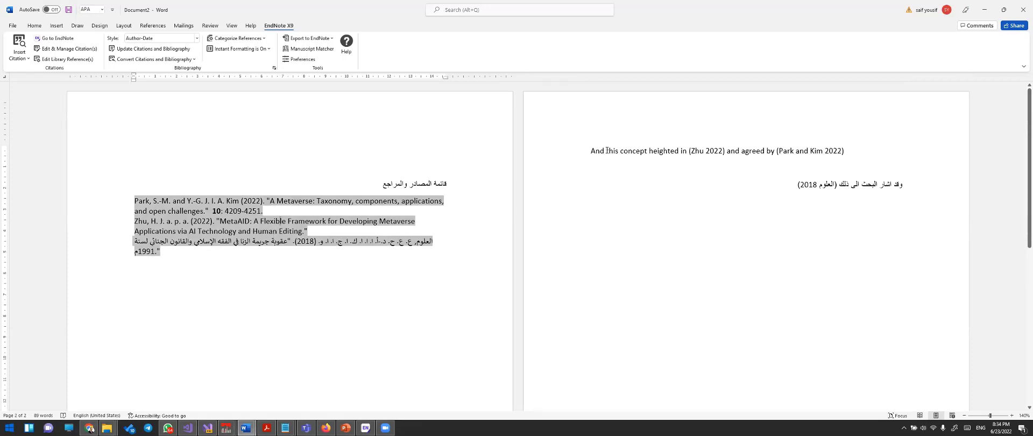
# - Check the two in-text citations in the English sentence and switch the EndNote citation style to APA 6th
pyautogui.click(632, 150)
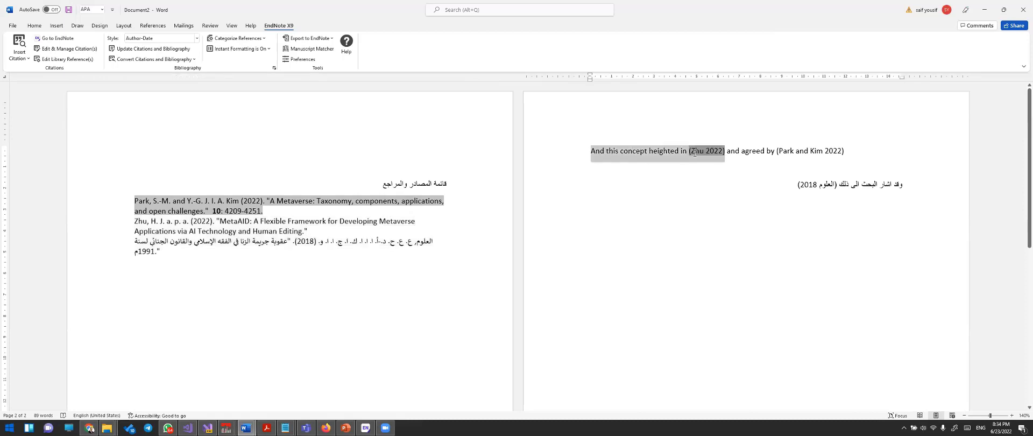
pyautogui.click(805, 152)
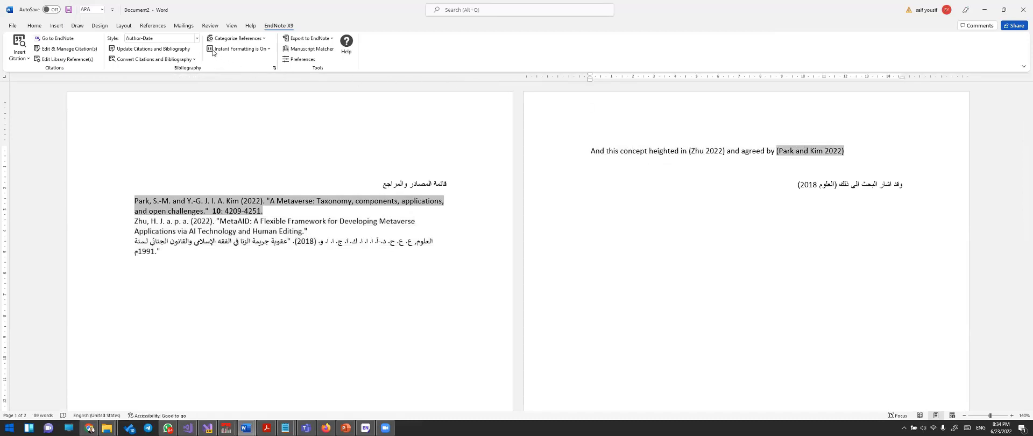
pyautogui.click(197, 39)
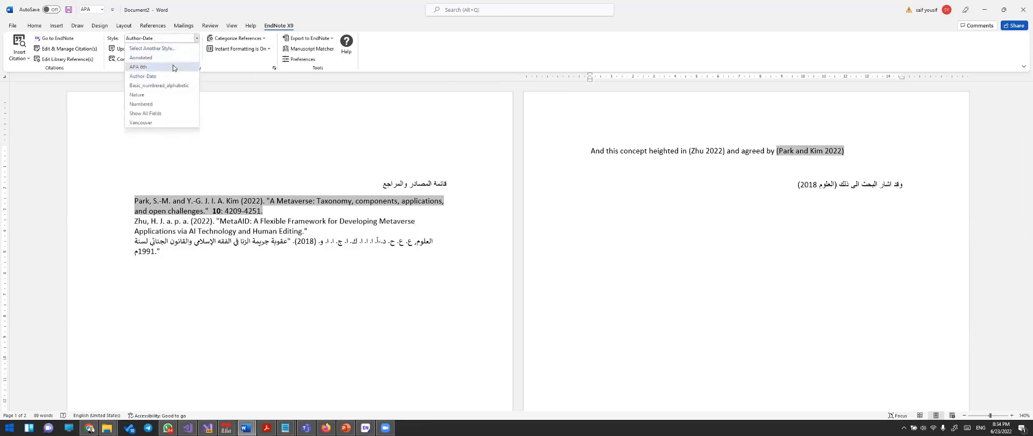
pyautogui.click(142, 67)
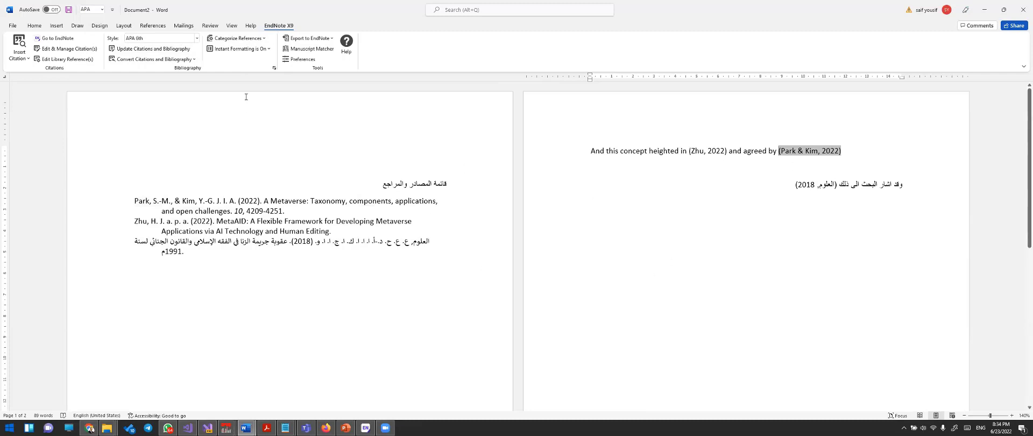
# - Switch the EndNote citation style to Numbered and check the in-text citations against the reference list
pyautogui.click(198, 38)
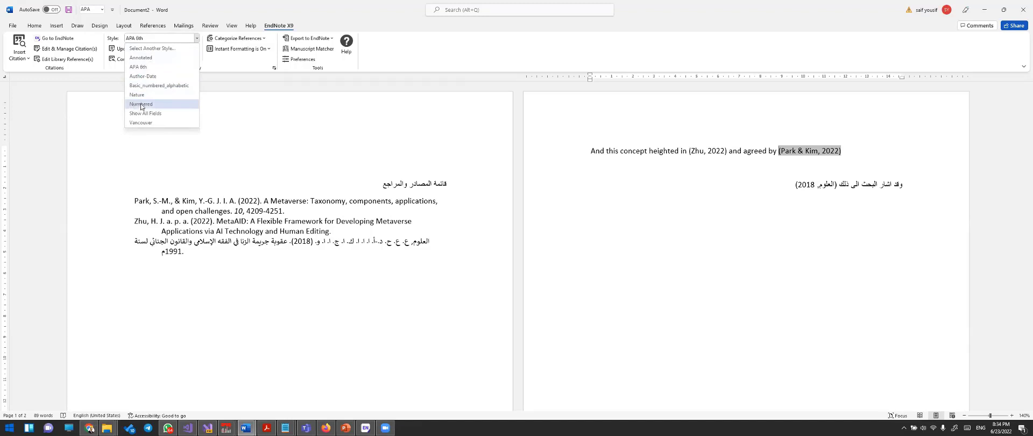
pyautogui.click(141, 105)
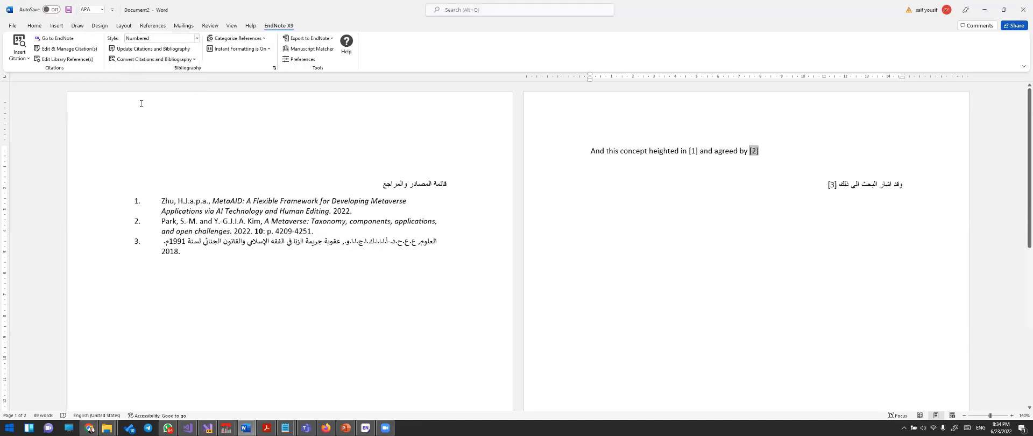
pyautogui.click(707, 152)
pyautogui.click(693, 151)
pyautogui.doubleClick(753, 150)
pyautogui.click(188, 222)
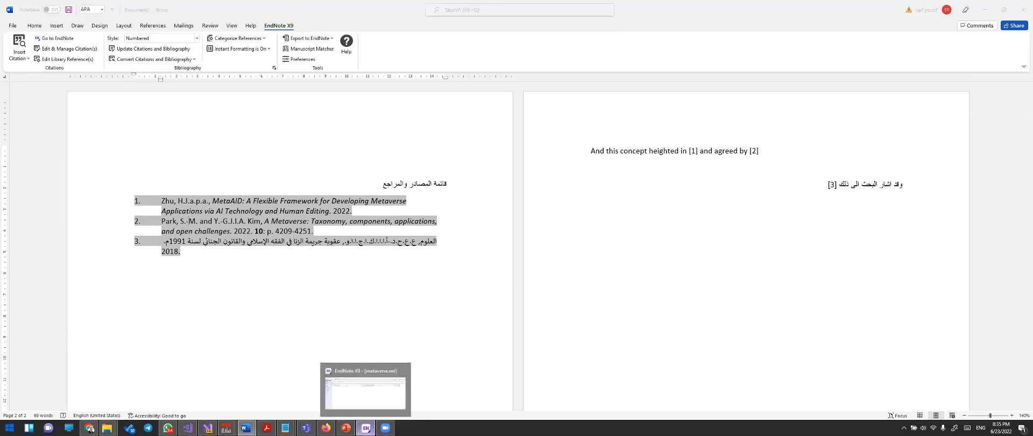
# - Switch to EndNote, run Find Full Text on "A Metaverse: Taxonomy, components, applications, and open challenges" and view the search's result group
pyautogui.click(366, 427)
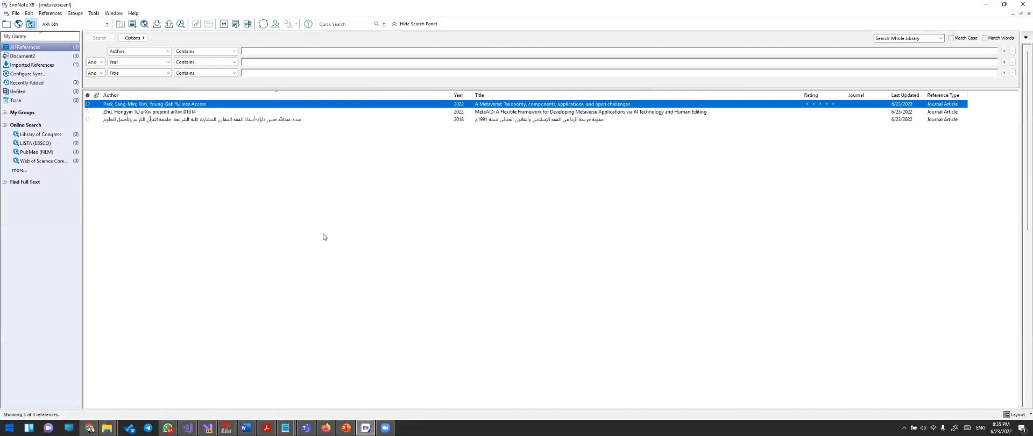
pyautogui.rightClick(256, 106)
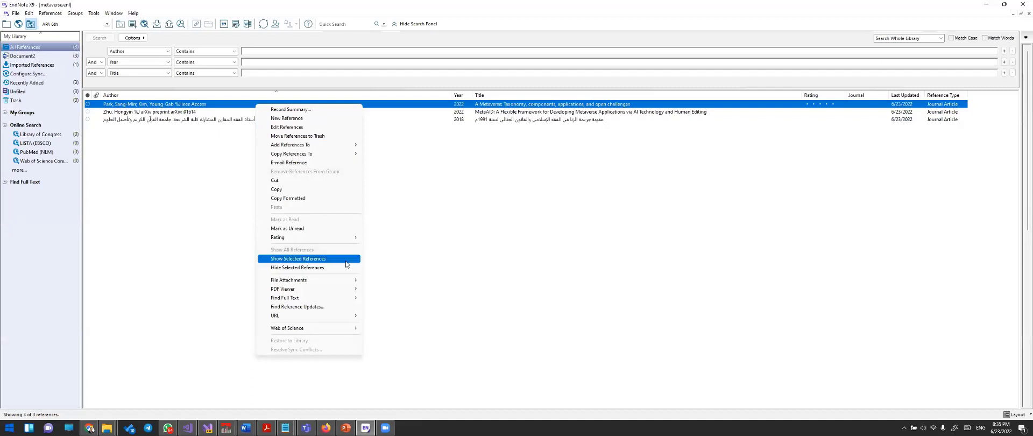
pyautogui.moveTo(296, 301)
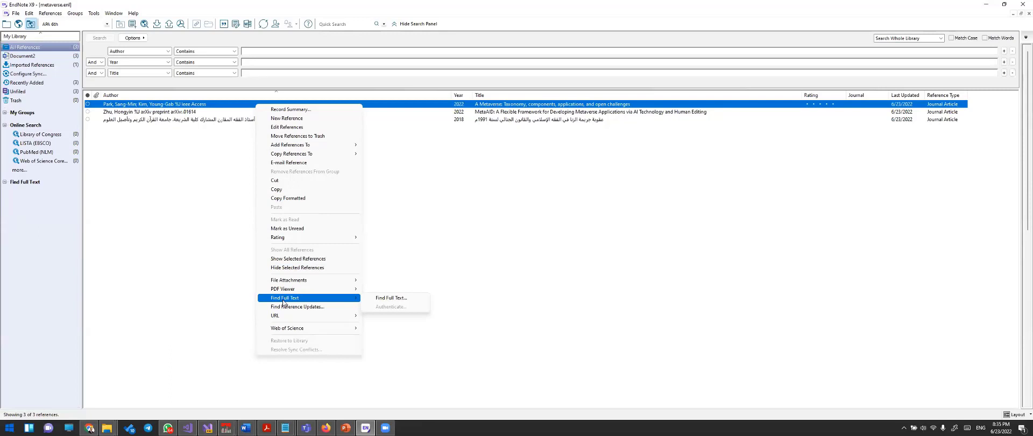
pyautogui.click(388, 300)
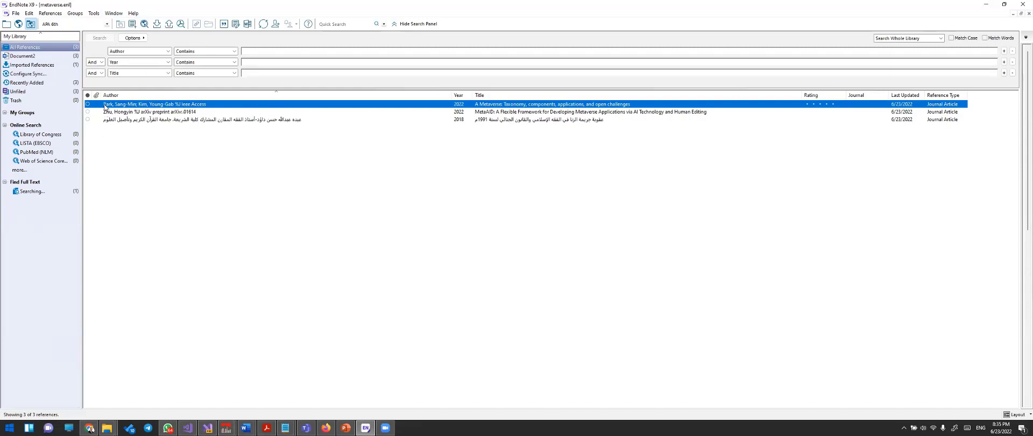
pyautogui.click(49, 193)
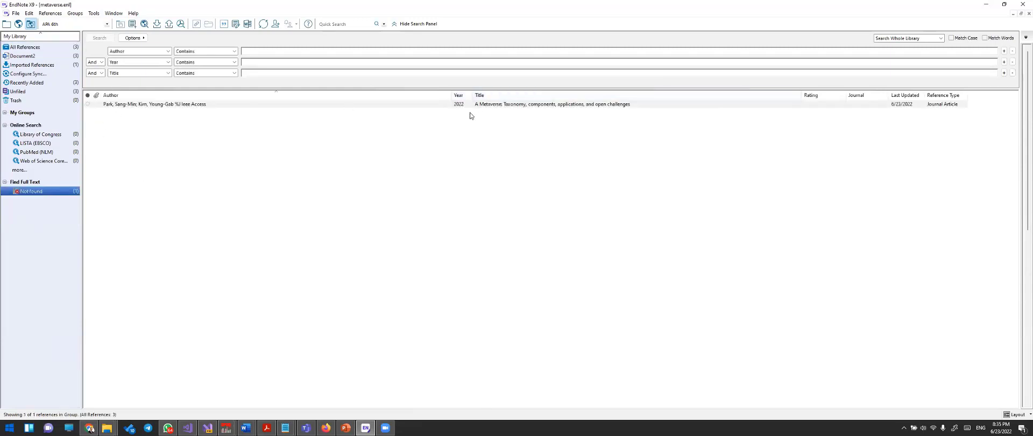
# - Run Find Full Text on the "MetaAID: A Flexible Framework for Developing Metaverse Applications" reference from the full library and view the result group
pyautogui.click(47, 47)
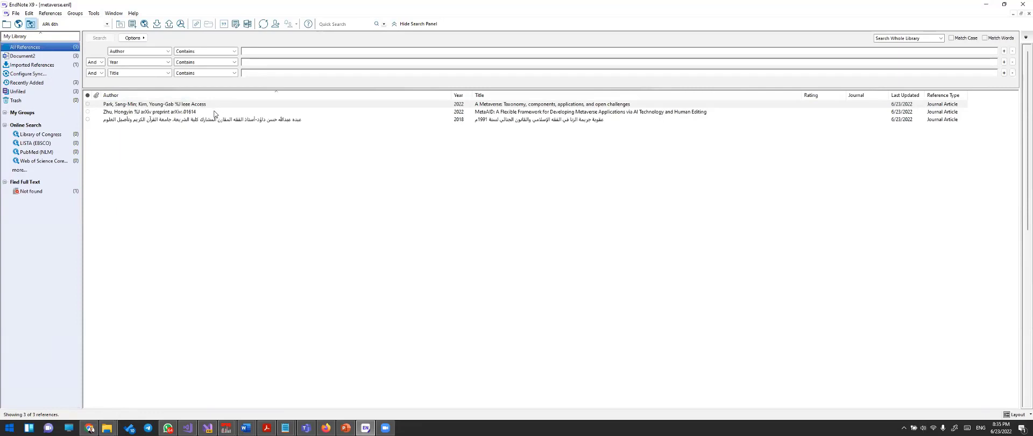
pyautogui.rightClick(215, 112)
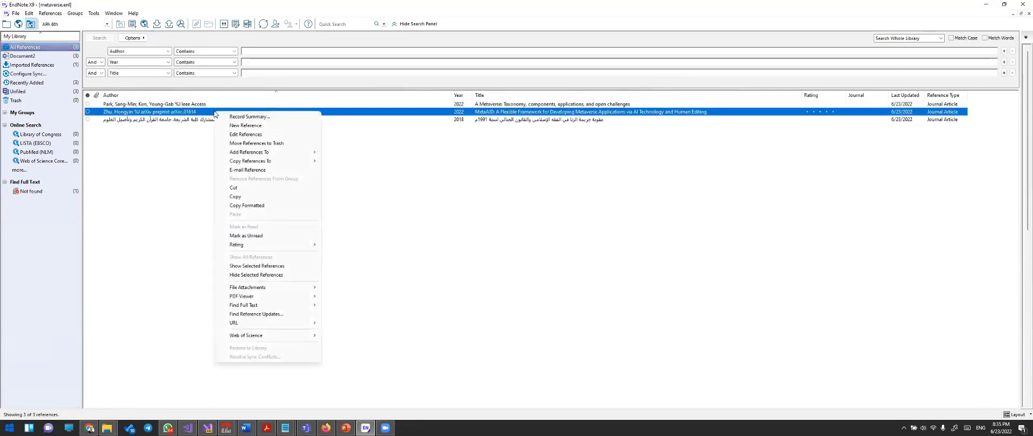
pyautogui.moveTo(285, 307)
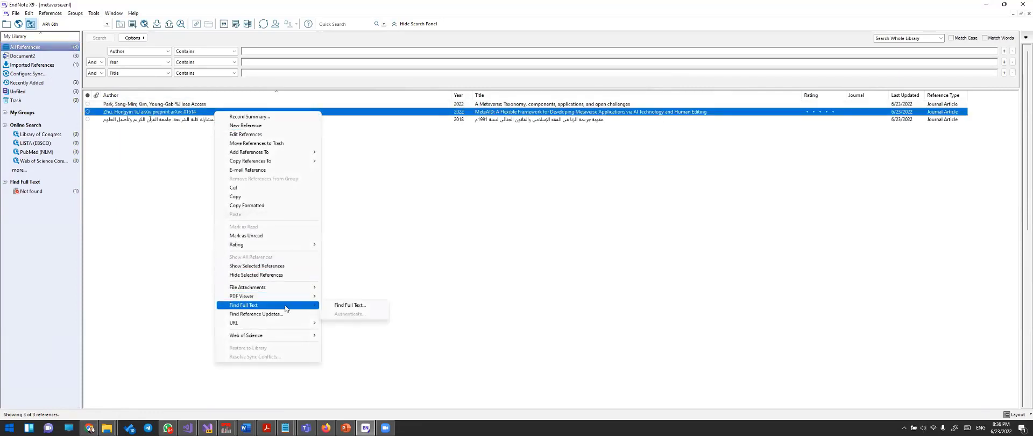
pyautogui.click(347, 306)
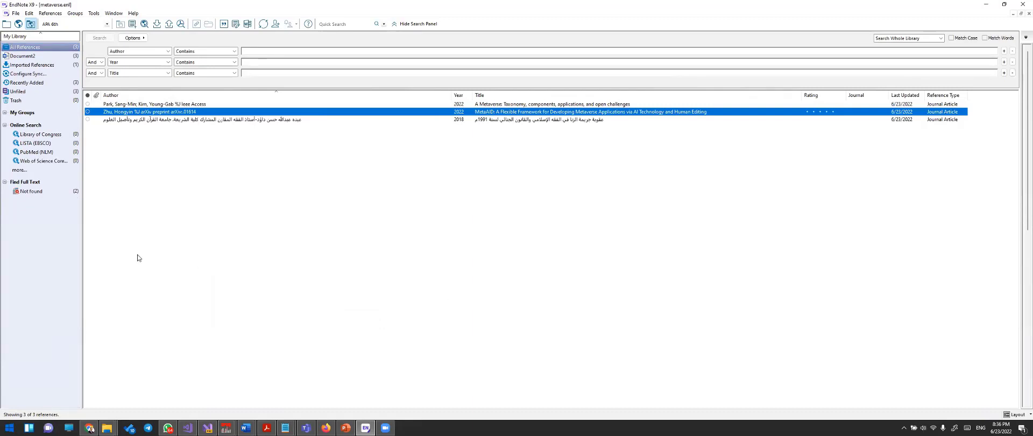
pyautogui.click(32, 191)
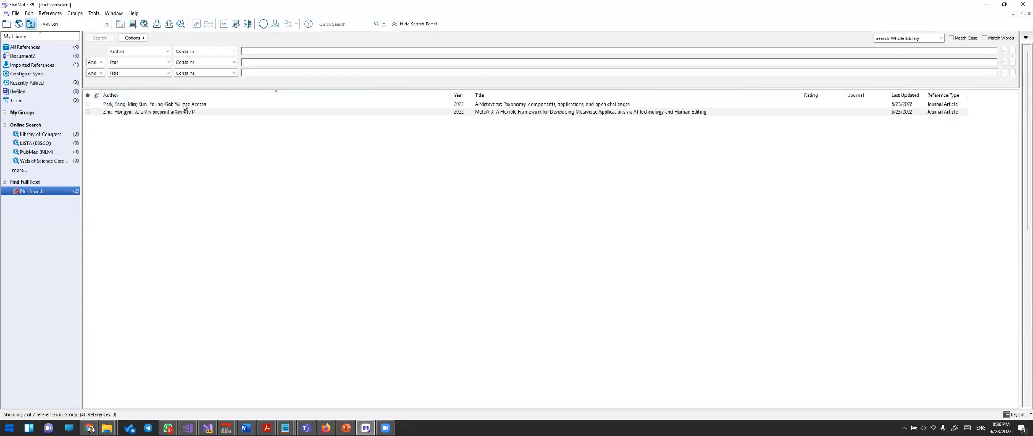
# - Run Find Full Text on the Arabic 2018 reference from the full library and view the result group
pyautogui.click(45, 48)
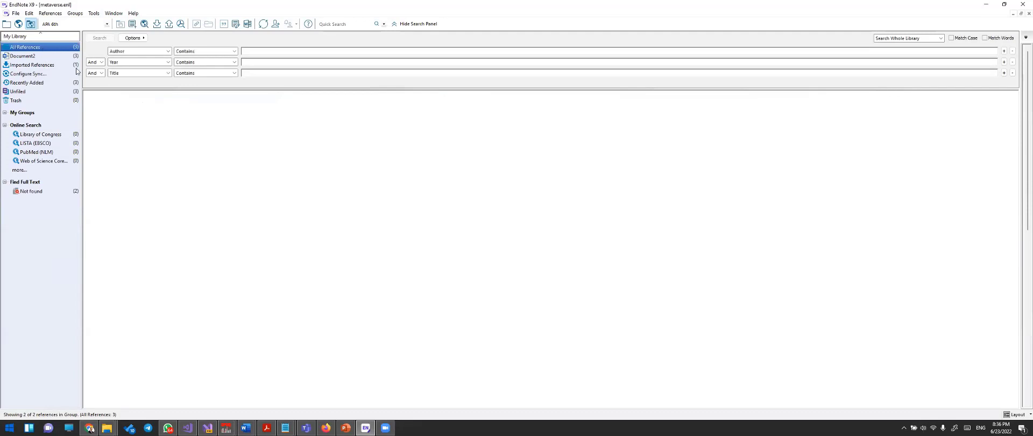
pyautogui.click(204, 120)
pyautogui.rightClick(204, 119)
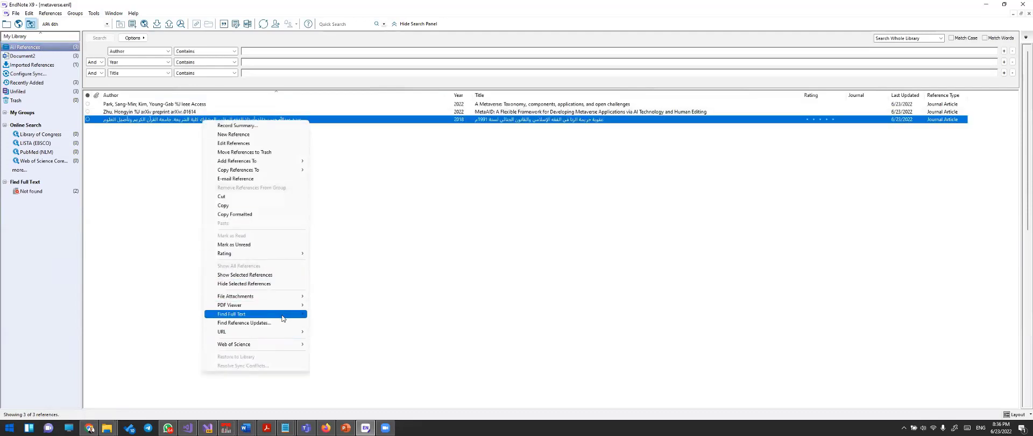
pyautogui.moveTo(280, 314)
pyautogui.click(327, 315)
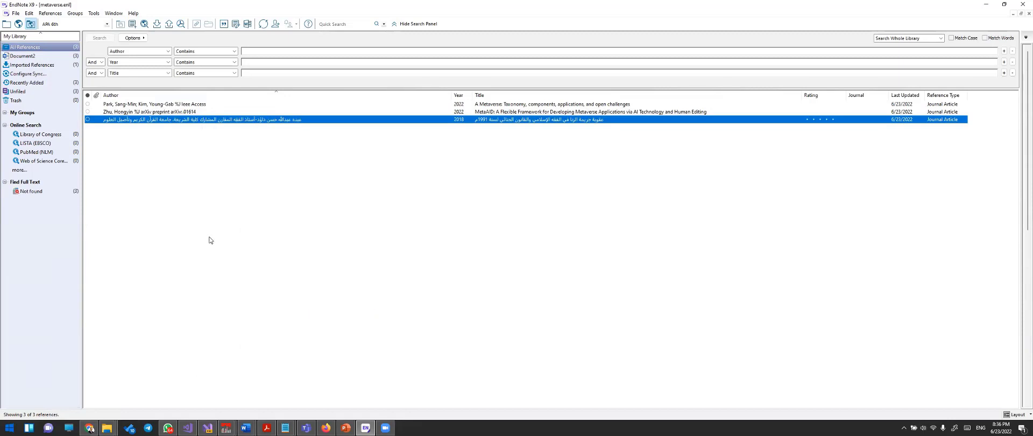
pyautogui.click(52, 191)
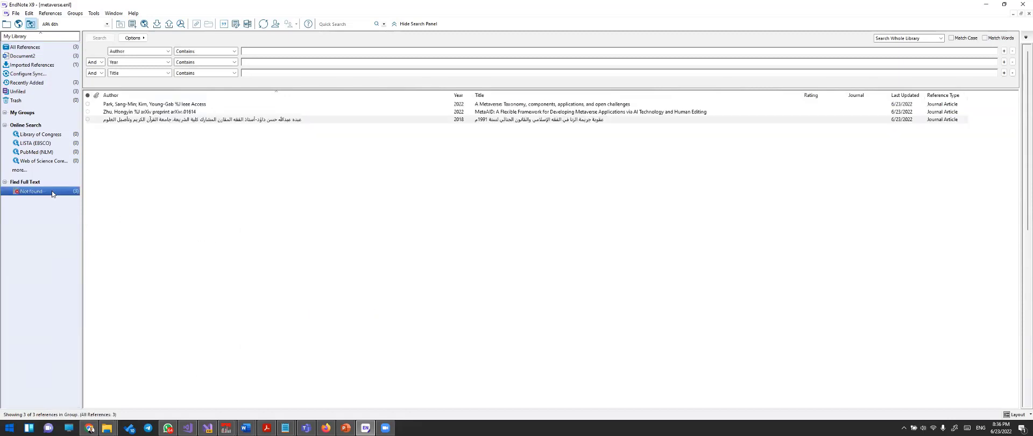
# - Show all references again, run Find Full Text on all three at once, and clear the selection
pyautogui.click(40, 49)
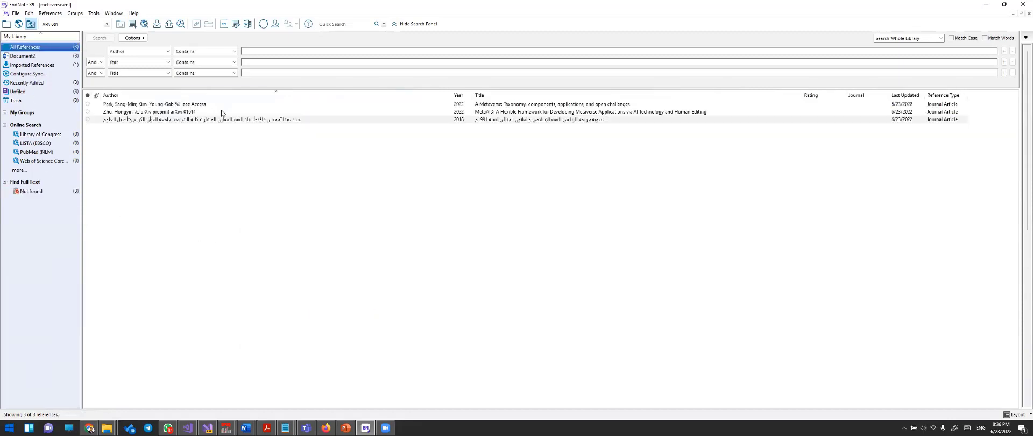
pyautogui.hotkey('ctrl', 'a')
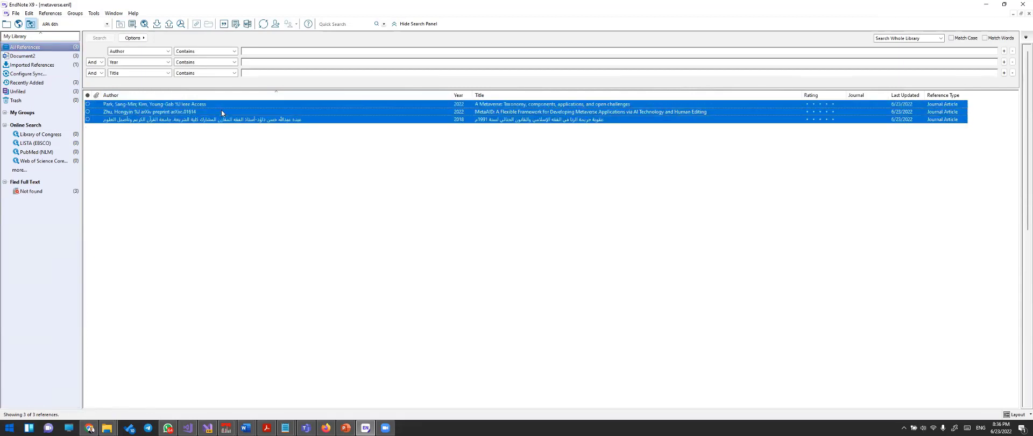
pyautogui.rightClick(221, 111)
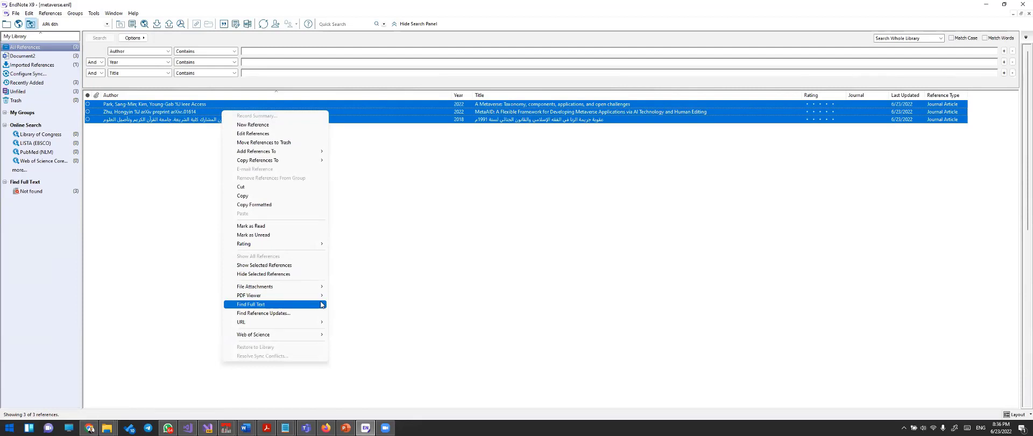
pyautogui.click(347, 305)
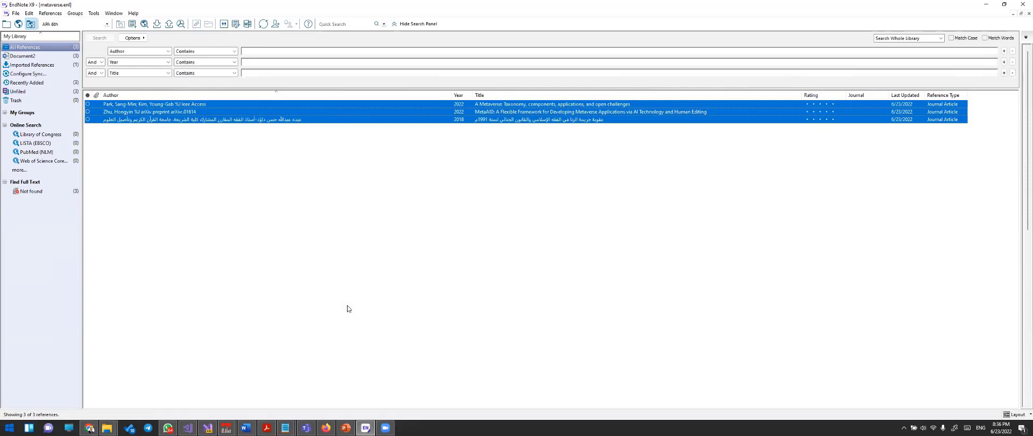
pyautogui.click(228, 231)
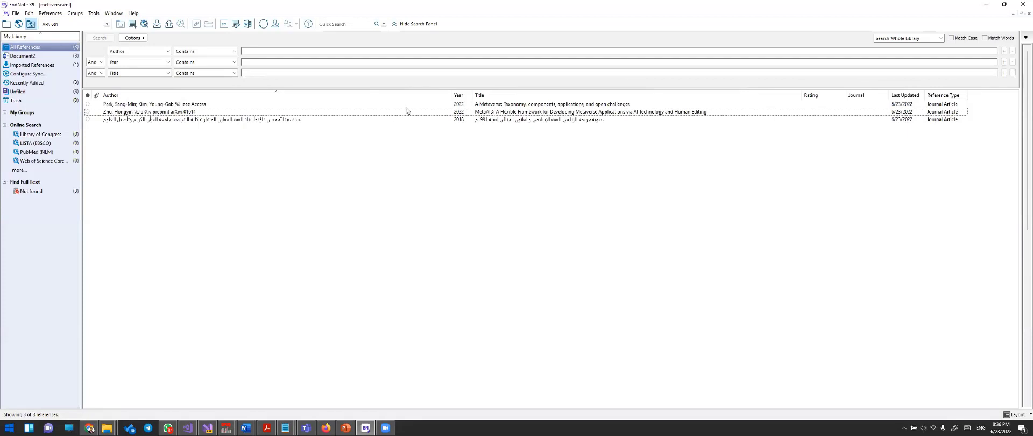
# - Copy the title of the "A Metaverse: Taxonomy, components, applications, and open challenges" record and search for it in Google Scholar in the browser
pyautogui.doubleClick(184, 104)
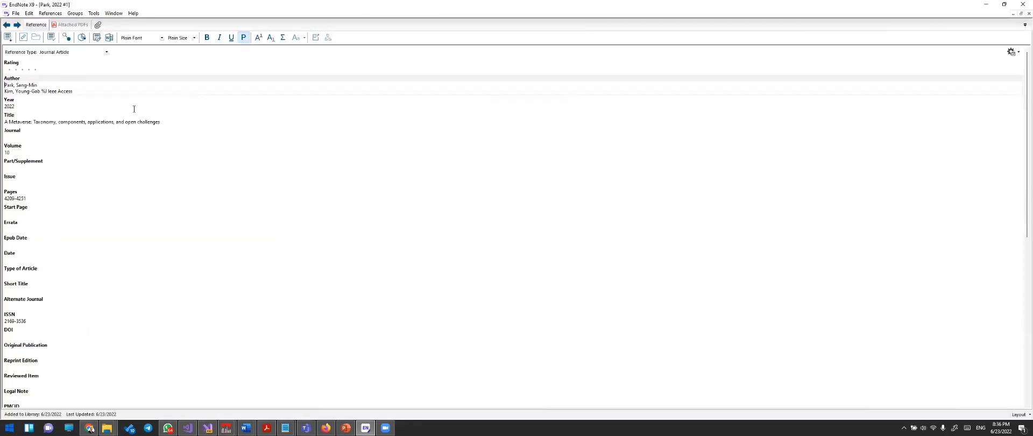
pyautogui.tripleClick(84, 120)
pyautogui.rightClick(84, 121)
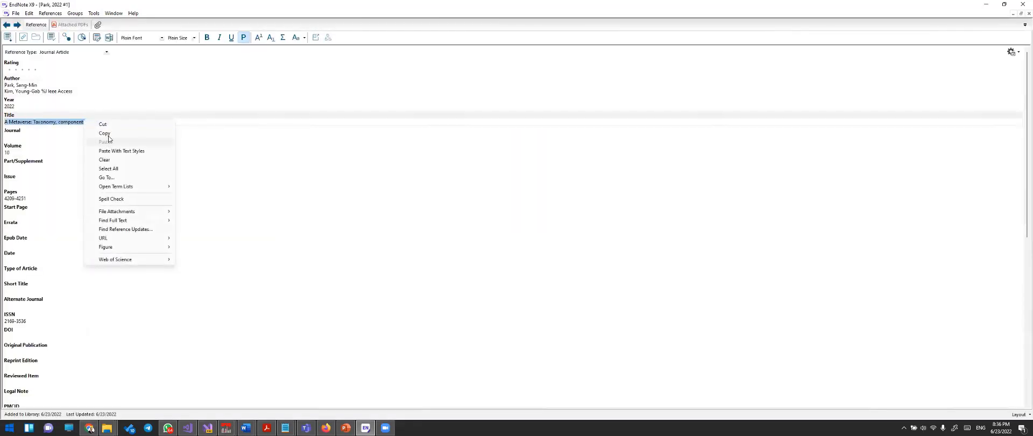
pyautogui.click(108, 134)
pyautogui.click(90, 427)
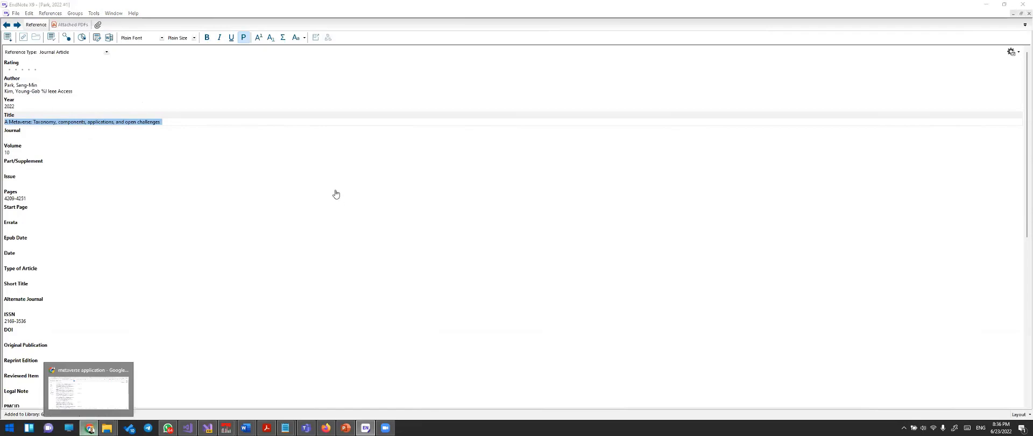
pyautogui.tripleClick(163, 49)
pyautogui.hotkey('ctrl', 'v')
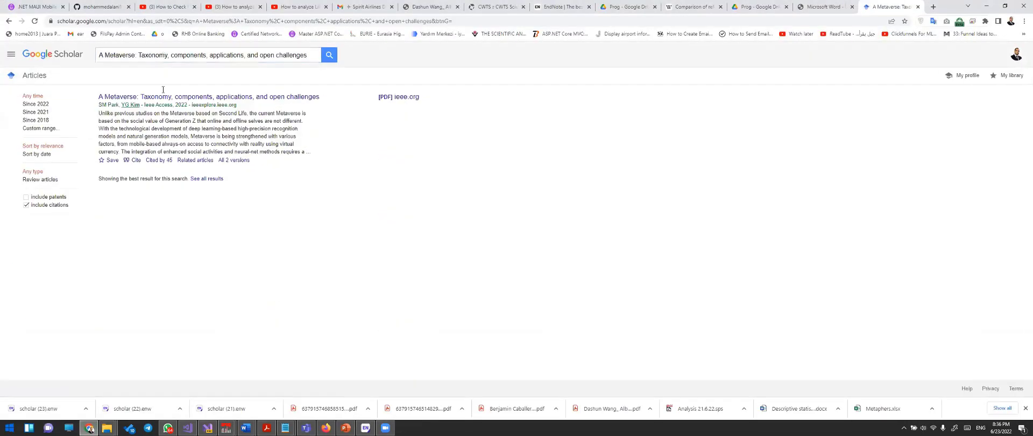
# - Open the ieee.org full-text PDF from the Google Scholar result and save it in a new Desktop folder named PDS
pyautogui.click(385, 100)
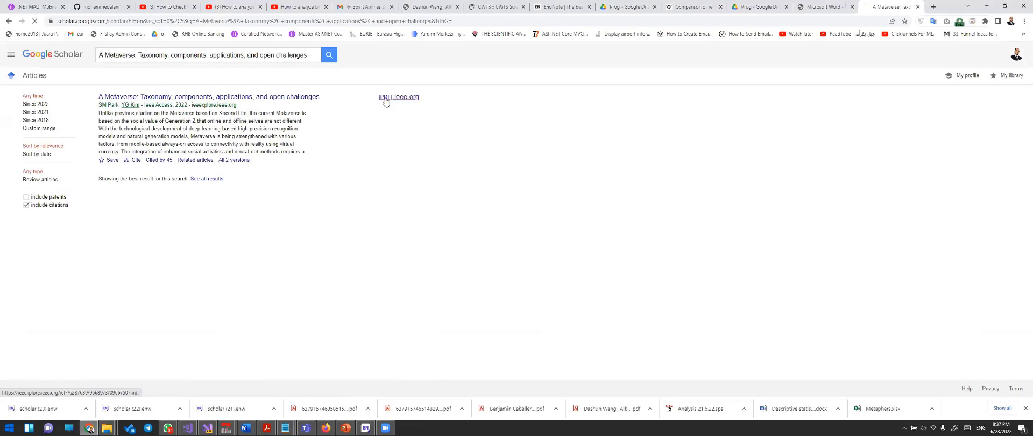
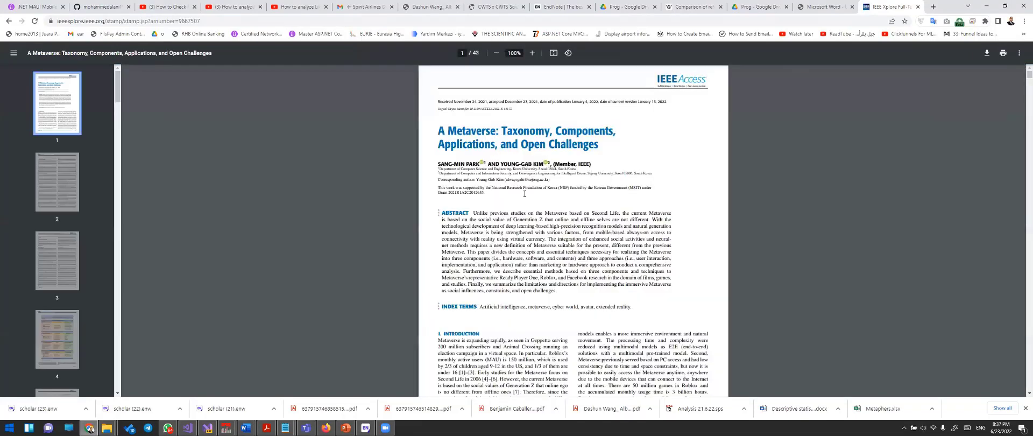
pyautogui.rightClick(525, 194)
pyautogui.click(539, 229)
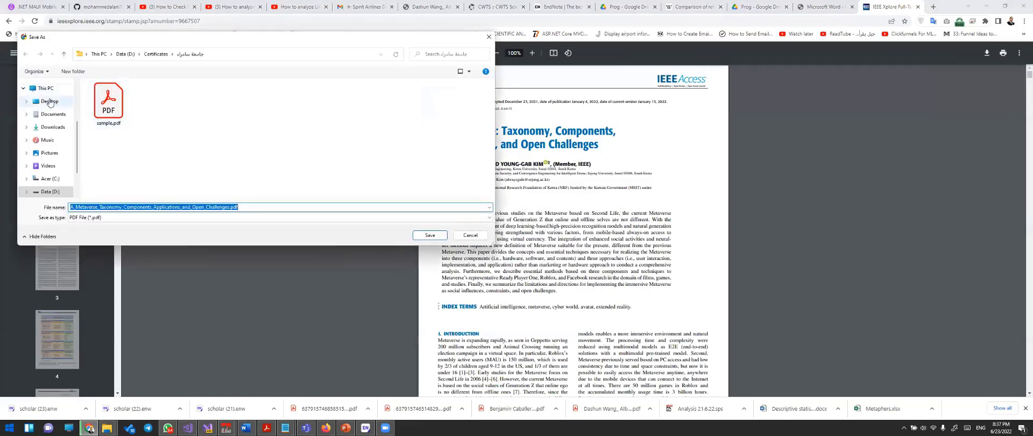
pyautogui.click(50, 101)
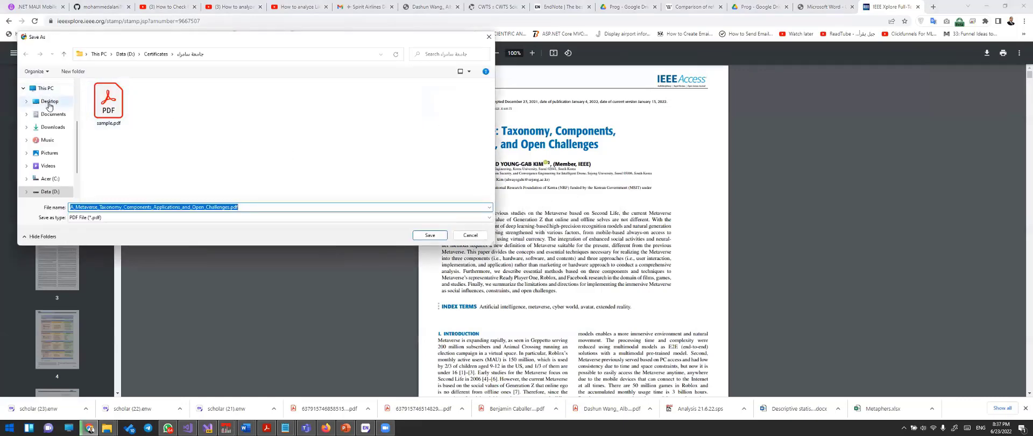
pyautogui.click(83, 73)
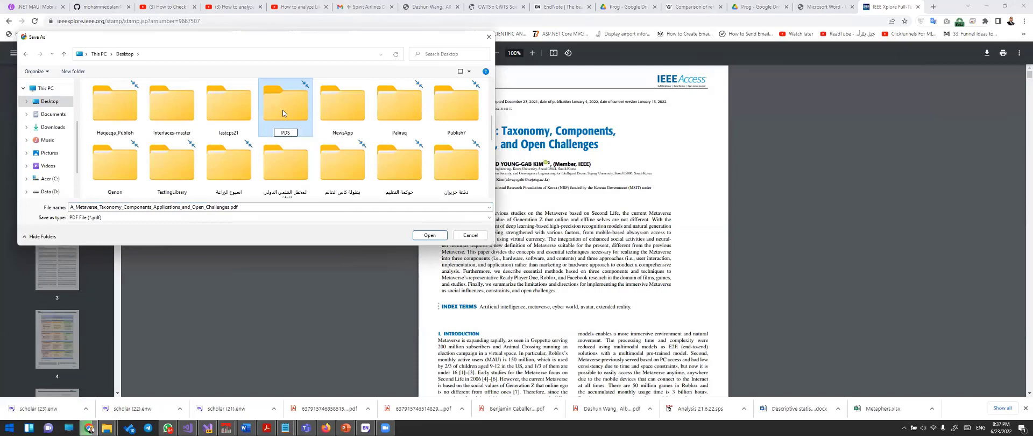
pyautogui.doubleClick(283, 112)
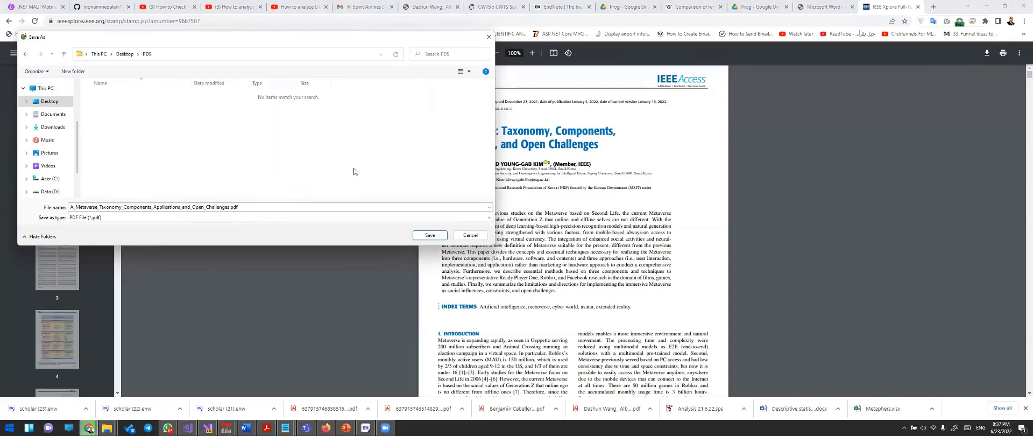
pyautogui.click(430, 235)
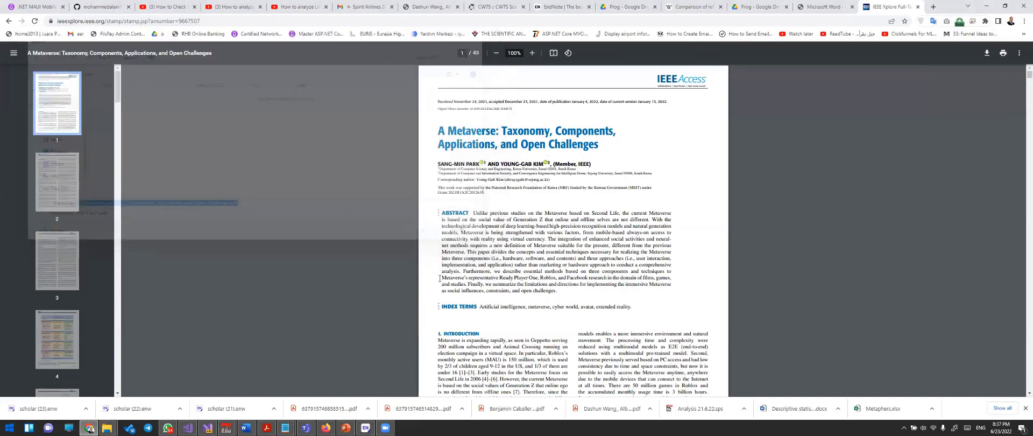
# - Switch to EndNote and attach the saved PDF from the Desktop's PDS folder to the open "A Metaverse: Taxonomy" reference
pyautogui.click(365, 427)
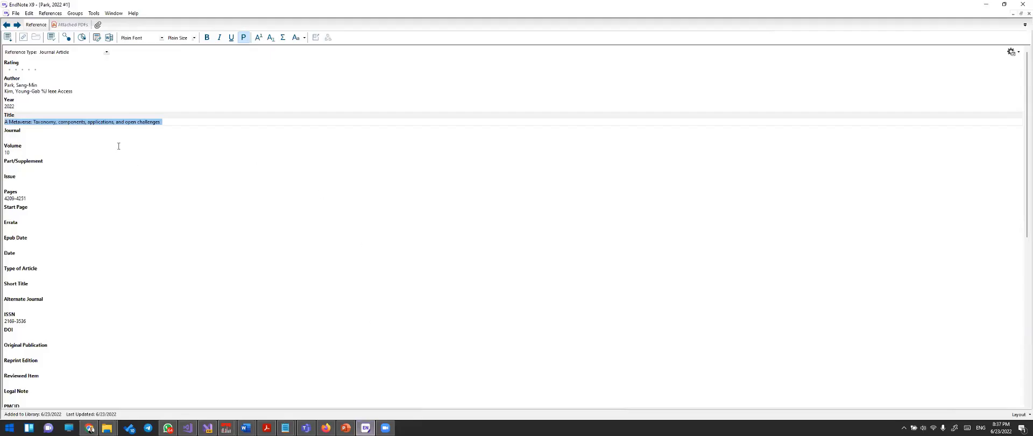
pyautogui.rightClick(266, 145)
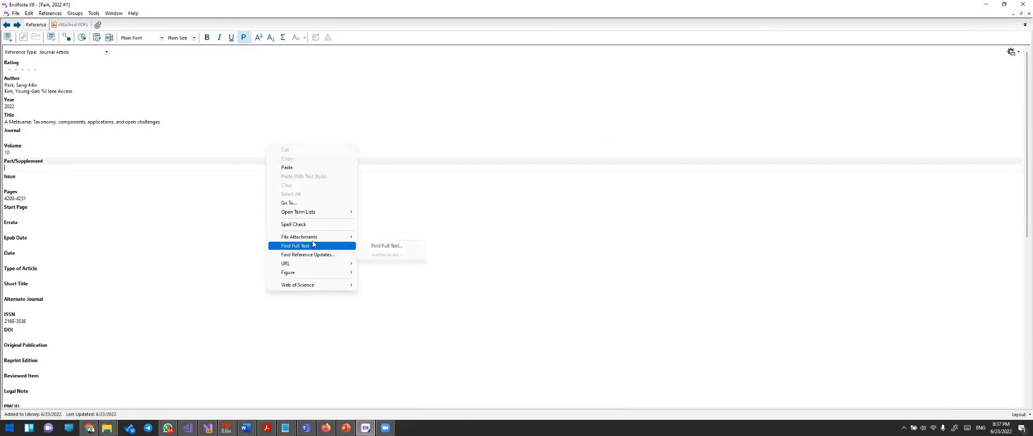
pyautogui.moveTo(313, 238)
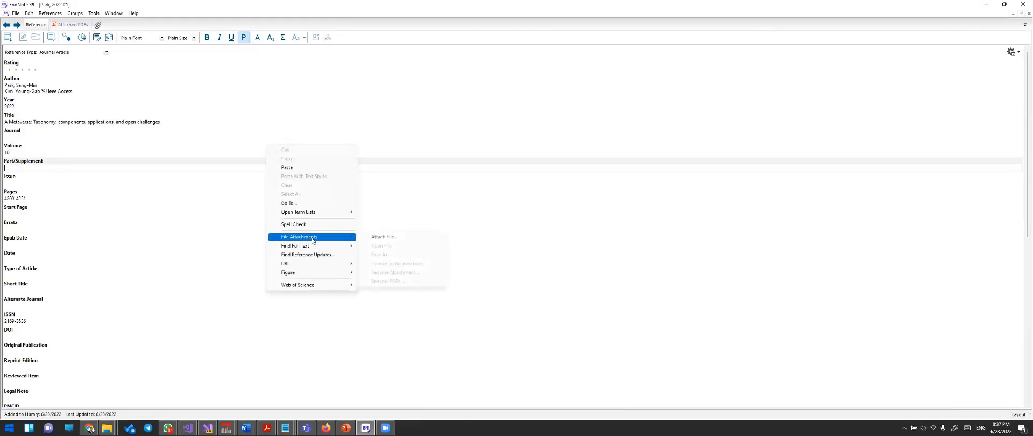
pyautogui.click(379, 237)
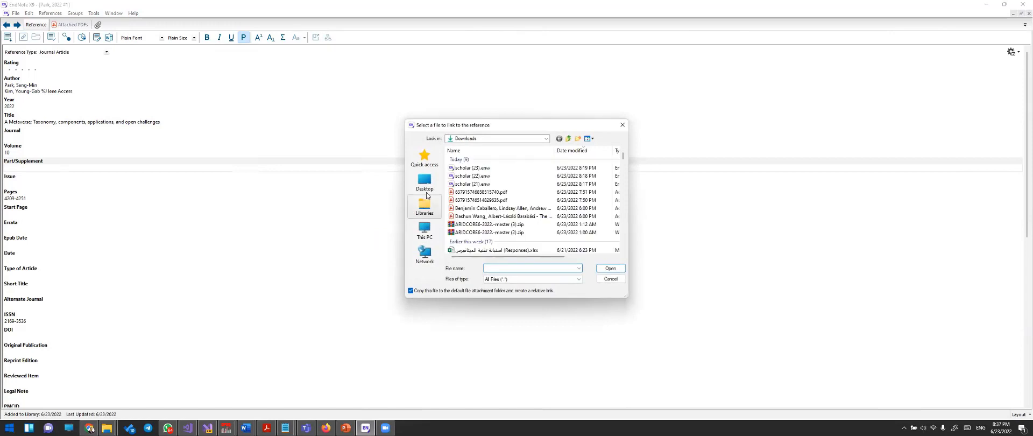
pyautogui.click(426, 186)
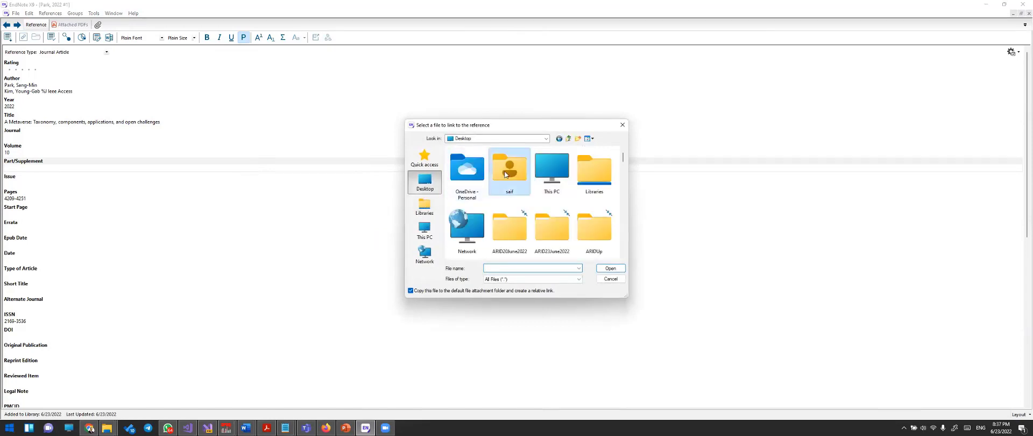
pyautogui.click(506, 174)
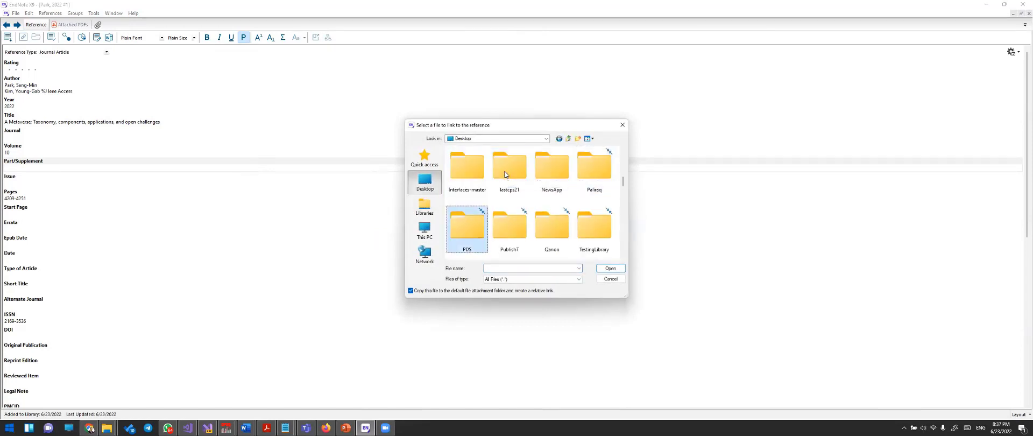
pyautogui.doubleClick(475, 238)
pyautogui.click(478, 160)
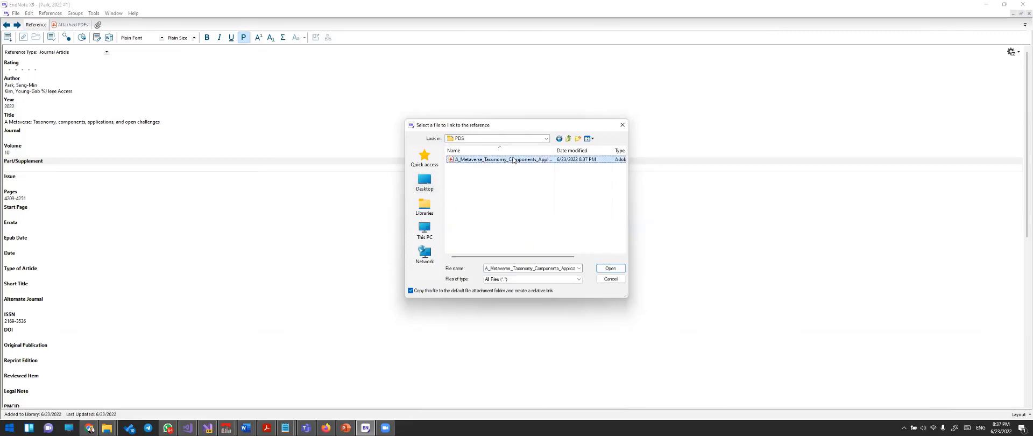
pyautogui.click(611, 268)
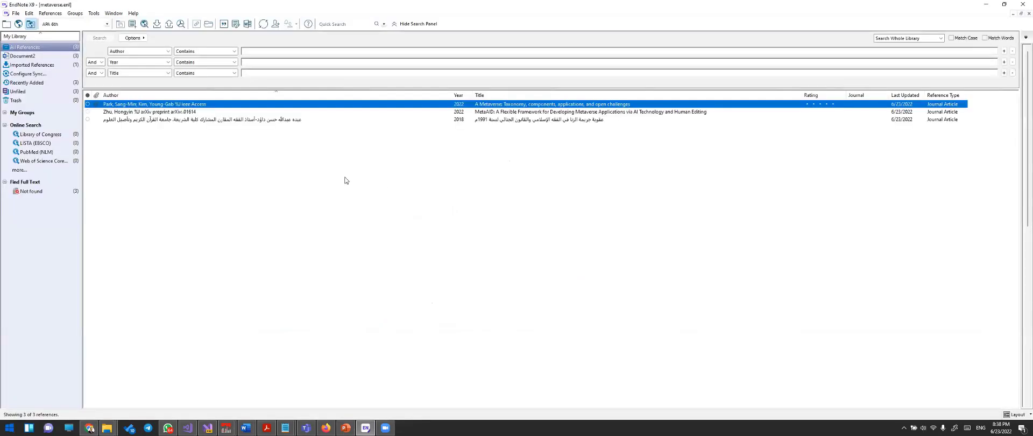
# - Reopen the "A Metaverse: Taxonomy, components, applications, and open challenges" record from the library and open its attached PDF
pyautogui.click(103, 112)
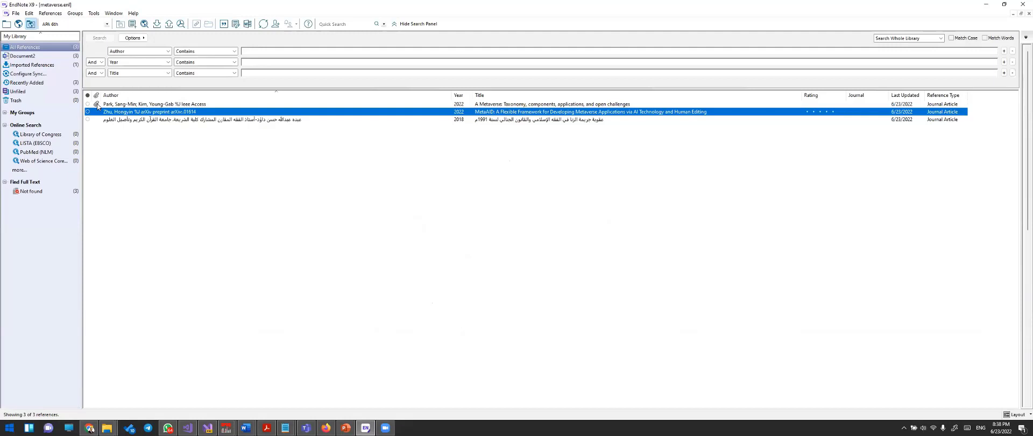
pyautogui.click(117, 106)
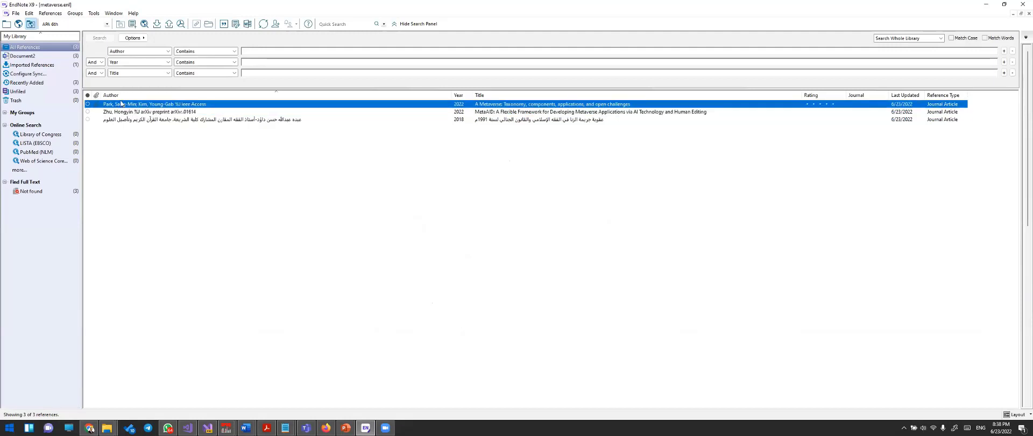
pyautogui.doubleClick(121, 103)
pyautogui.scroll(-3, 131, 178)
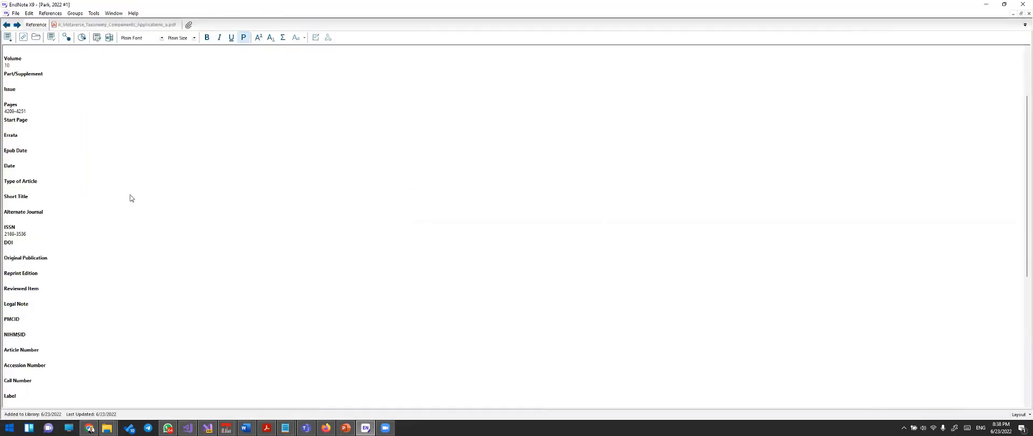
pyautogui.scroll(-3, 130, 198)
pyautogui.click(18, 257)
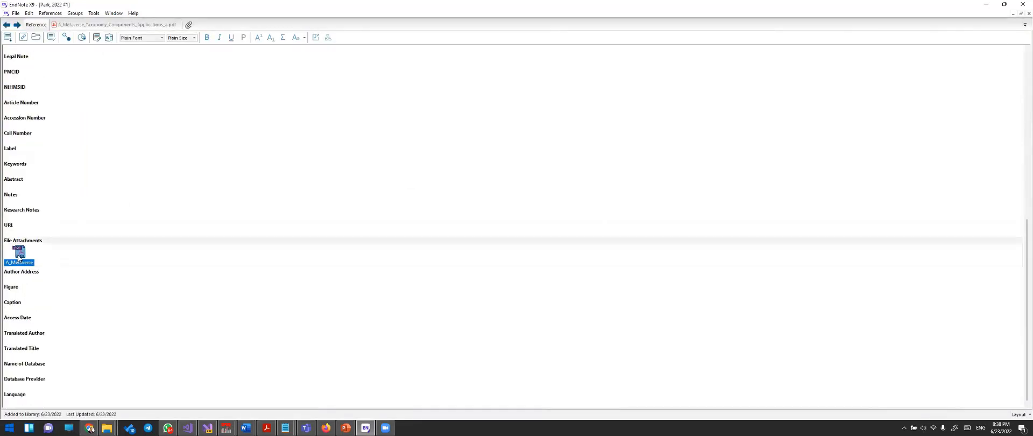
pyautogui.doubleClick(18, 258)
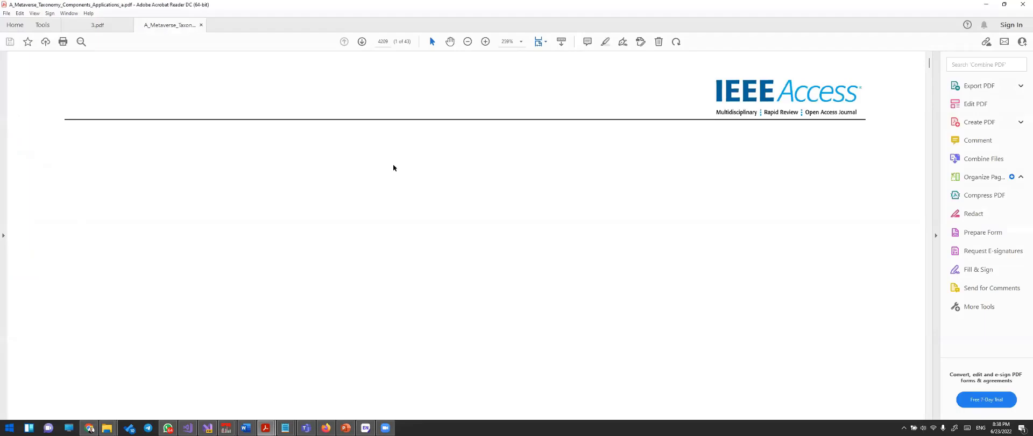
# - Skim through the attached PDF, close Acrobat Reader, and close the reference record
pyautogui.scroll(-10, 928, 169)
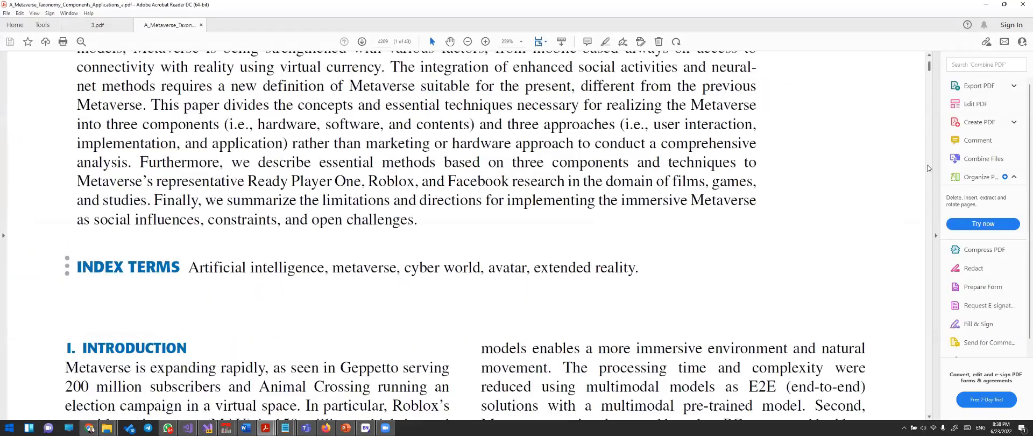
pyautogui.scroll(-15, 927, 161)
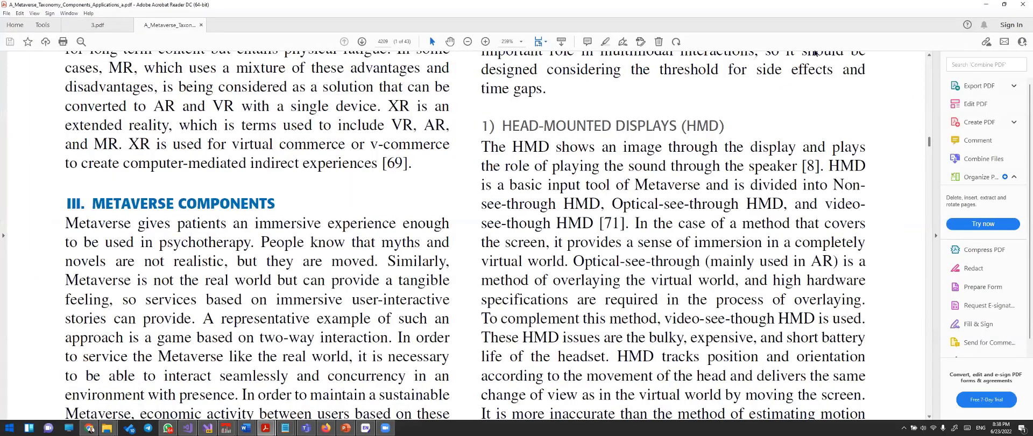
pyautogui.scroll(10, 927, 161)
pyautogui.click(201, 26)
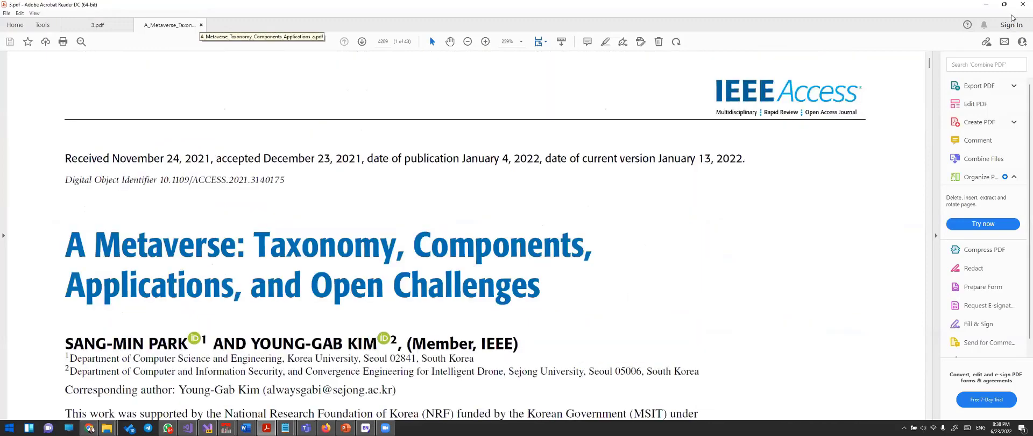
pyautogui.click(1021, 5)
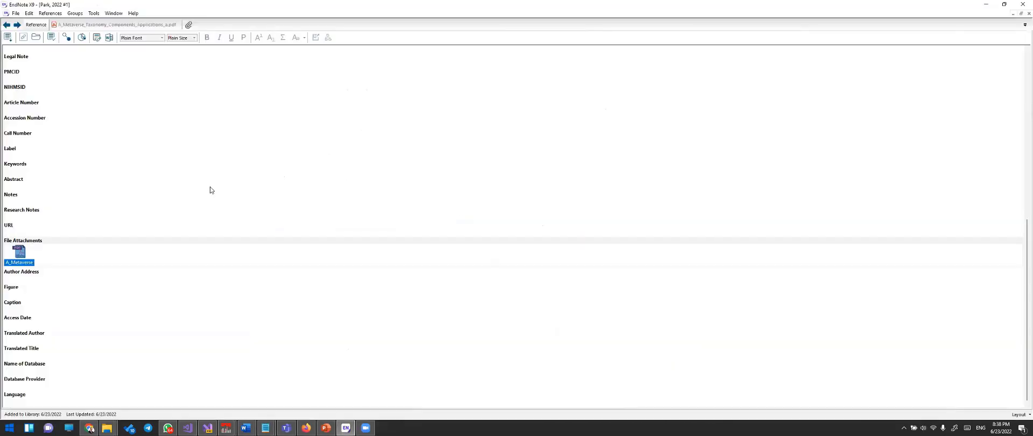
pyautogui.click(1025, 13)
# - Search google.com in a new browser tab for "A Metaverse: Taxonomy, components, applications, and open challenges" and look through the results
pyautogui.click(90, 428)
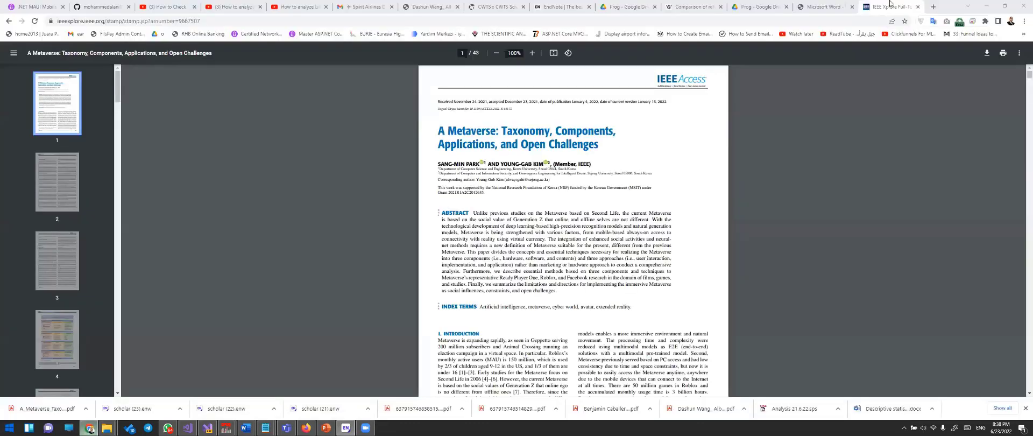
pyautogui.click(935, 6)
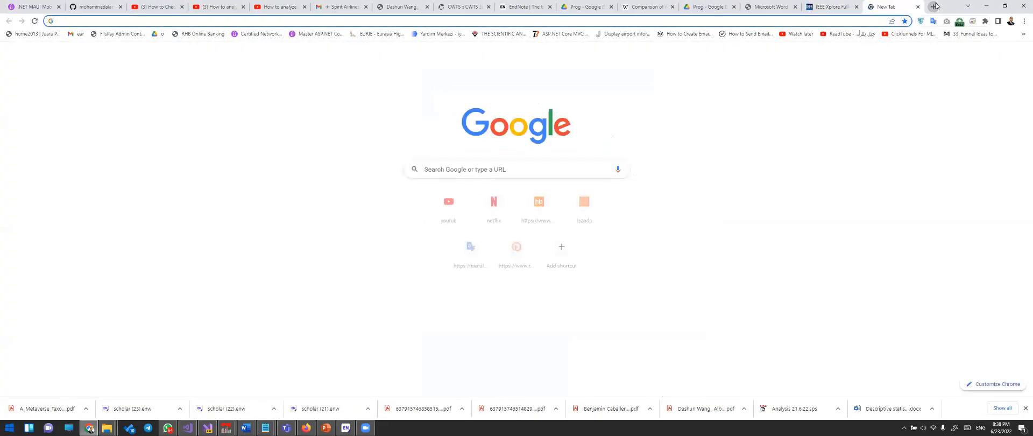
pyautogui.write('googl')
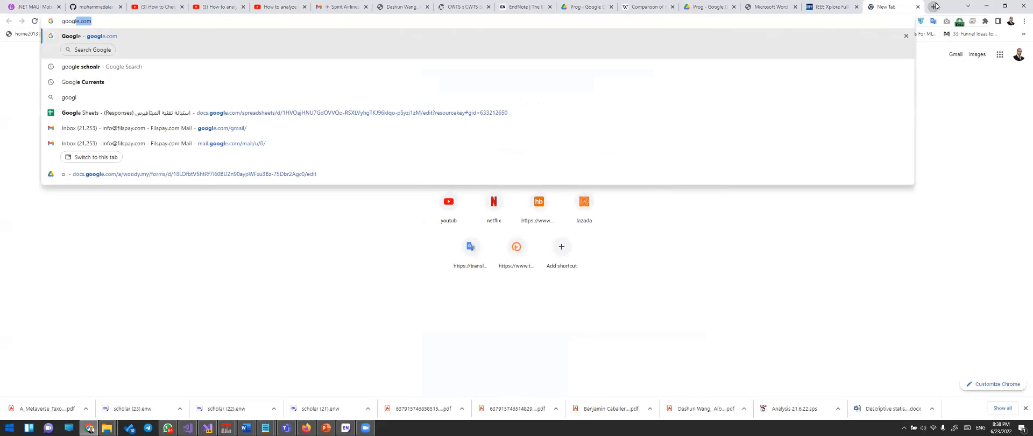
pyautogui.write('e.com')
pyautogui.press('Return')
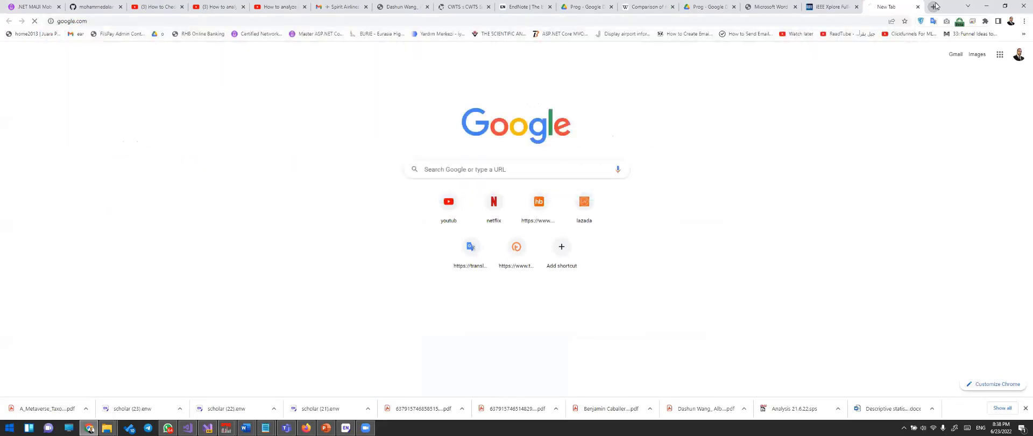
pyautogui.write('A Metaverse: Taxonomy, components, applications, and open challenges')
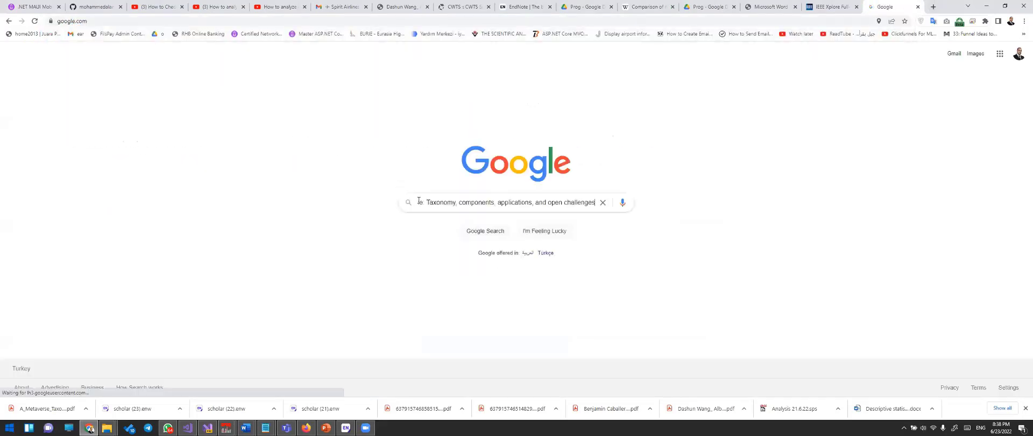
pyautogui.press('Return')
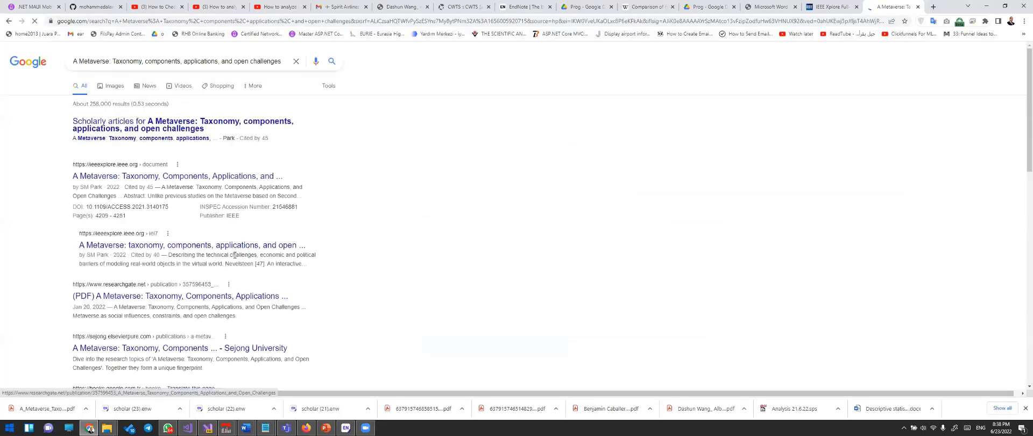
pyautogui.scroll(-10, 235, 255)
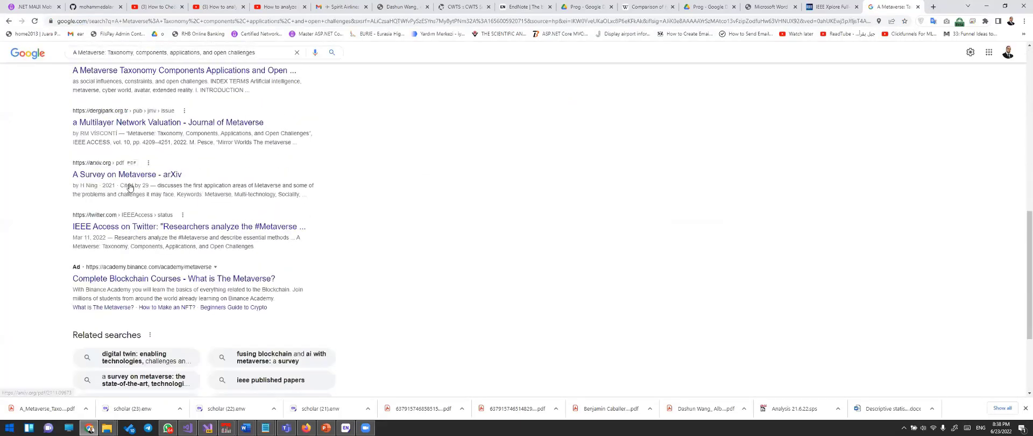
pyautogui.scroll(10, 129, 187)
# - Copy the article title from the Google query, go to Google Scholar, and search for that title there
pyautogui.tripleClick(148, 64)
pyautogui.hotkey('ctrl', 'c')
pyautogui.press('BackSpace')
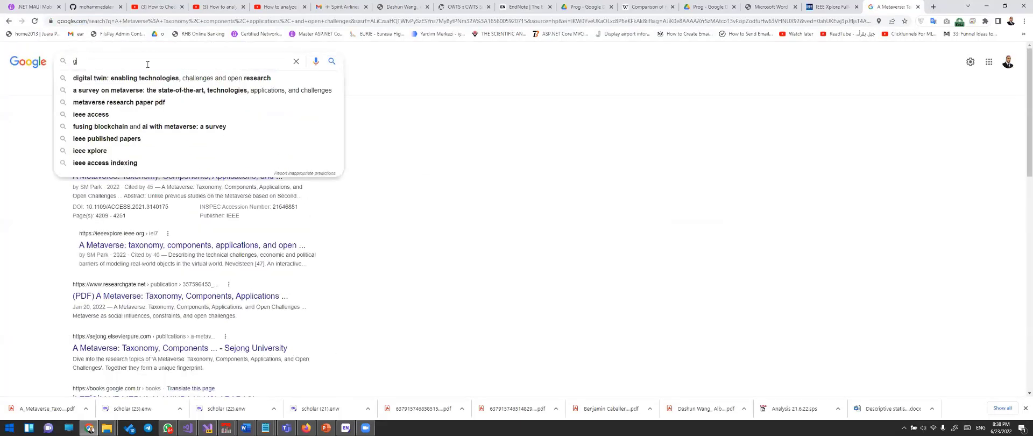
pyautogui.write('google scholar')
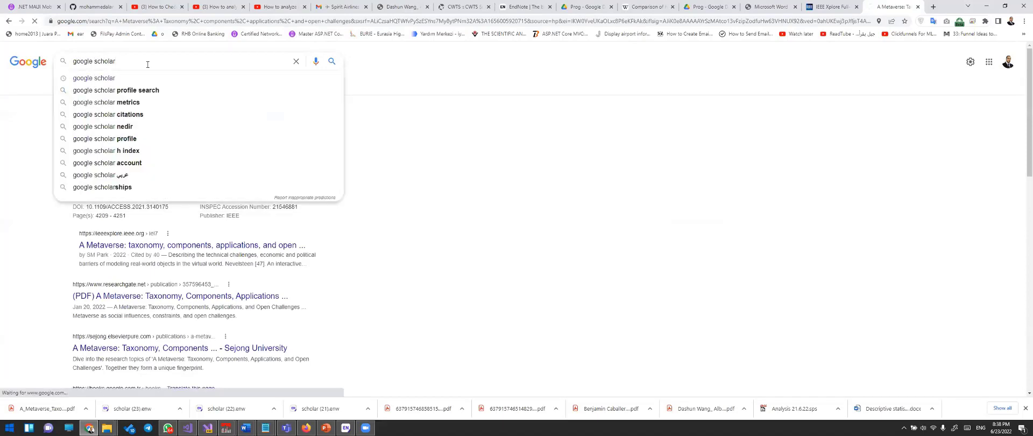
pyautogui.press('Return')
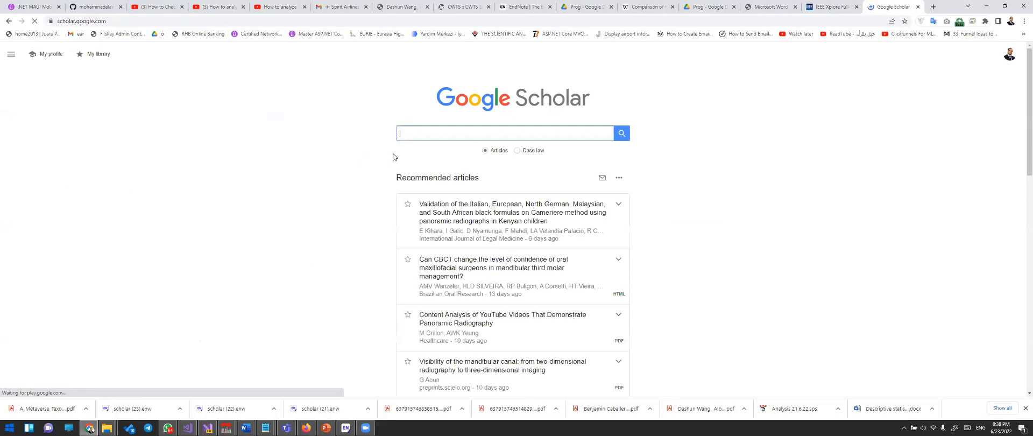
pyautogui.hotkey('ctrl', 'v')
pyautogui.press('Return')
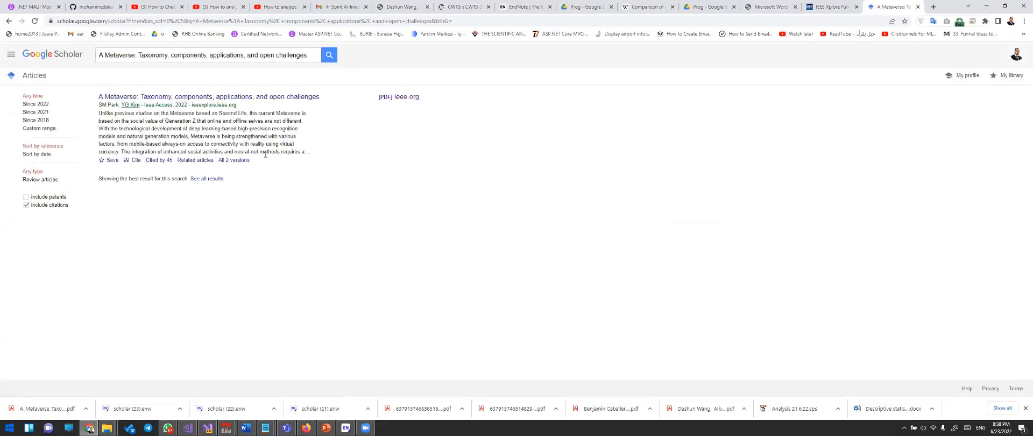
# - View all versions of the metaverse taxonomy article in Google Scholar, and return to the search result
pyautogui.click(235, 161)
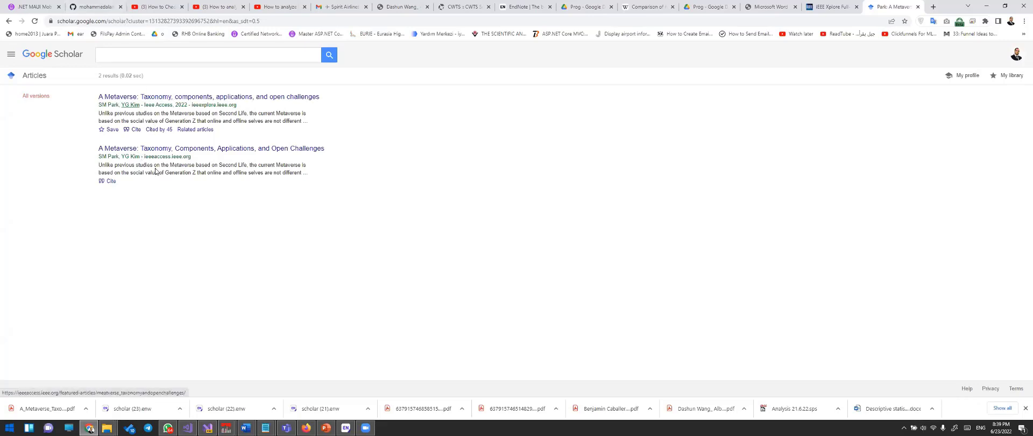
pyautogui.click(9, 21)
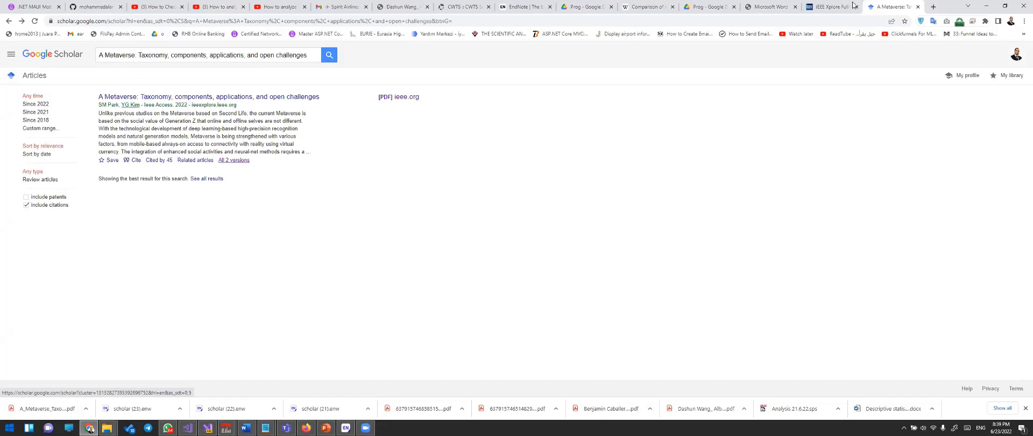
# - Search Google for "sci hub" in a new browser tab and open the Sci-Hub website from the results
pyautogui.click(931, 7)
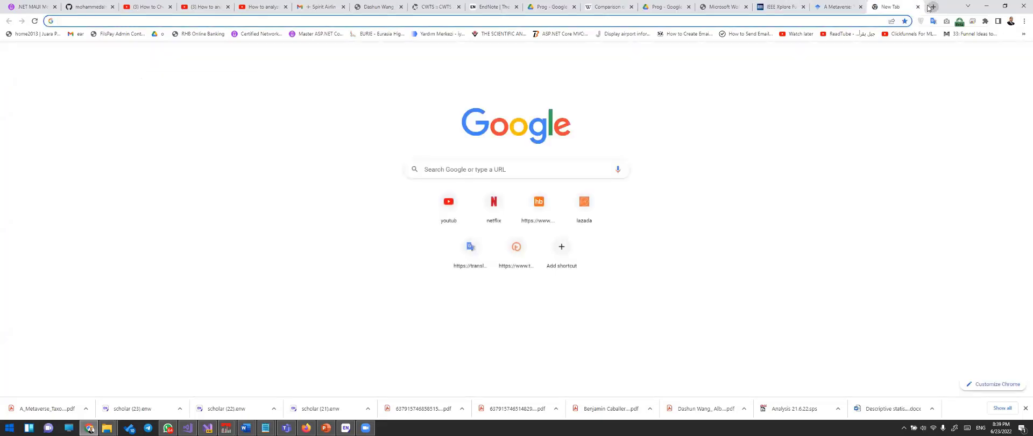
pyautogui.write('sci')
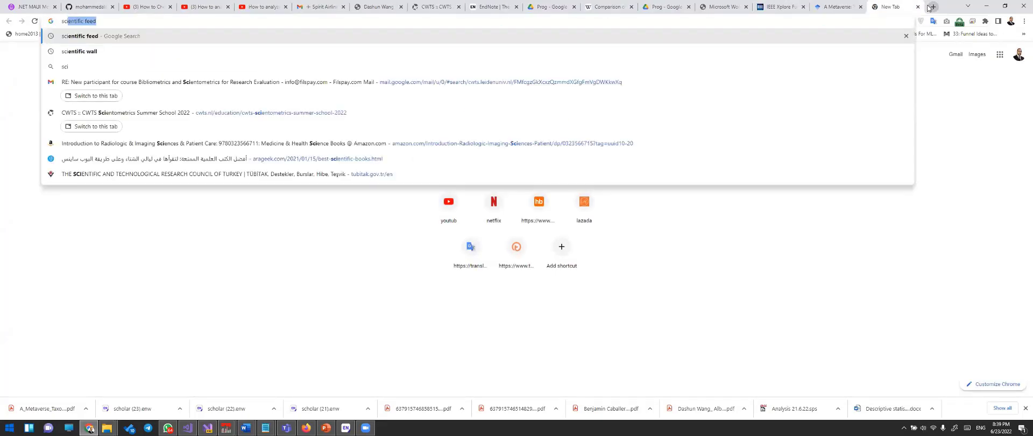
pyautogui.write(' hub')
pyautogui.press('Return')
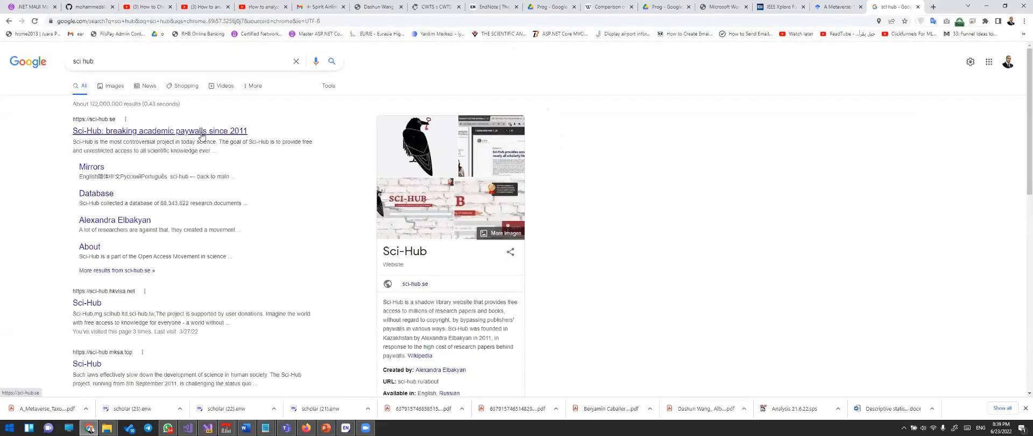
pyautogui.click(202, 132)
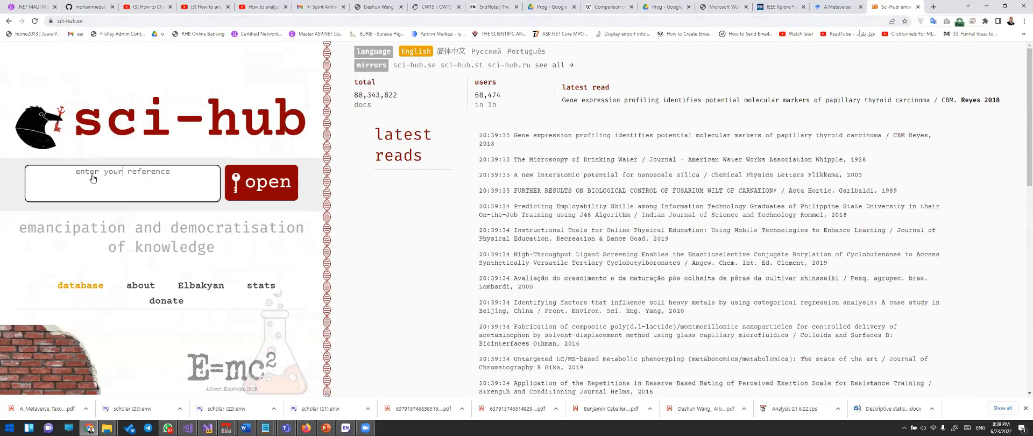
# - Paste the title "A Metaverse: Taxonomy, components, applications, and open challenges" as the Sci-Hub reference and submit the lookup
pyautogui.rightClick(127, 173)
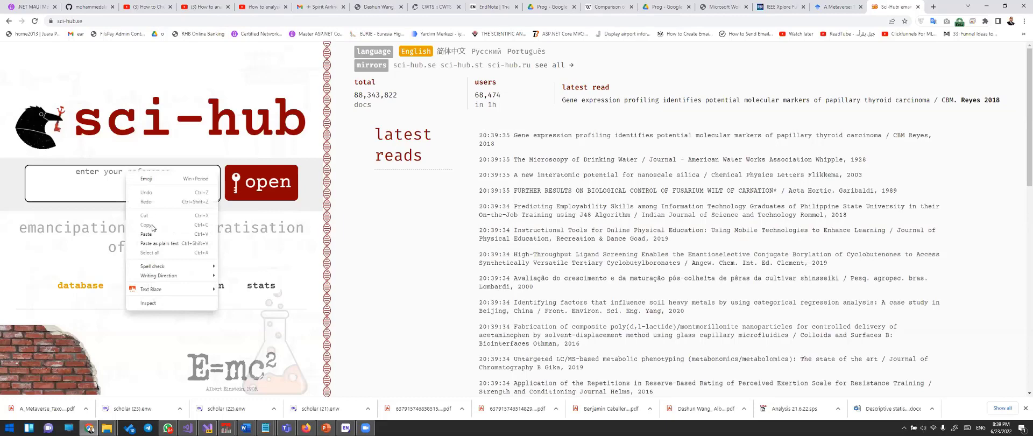
pyautogui.click(152, 225)
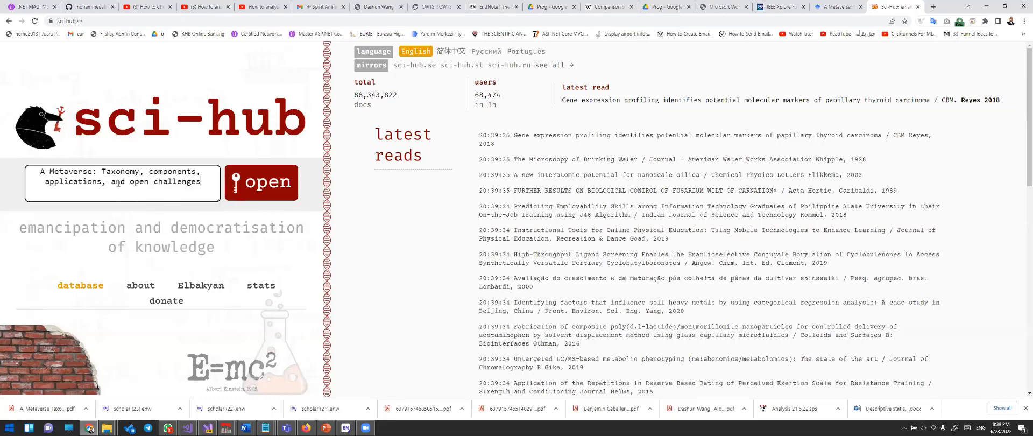
pyautogui.click(270, 194)
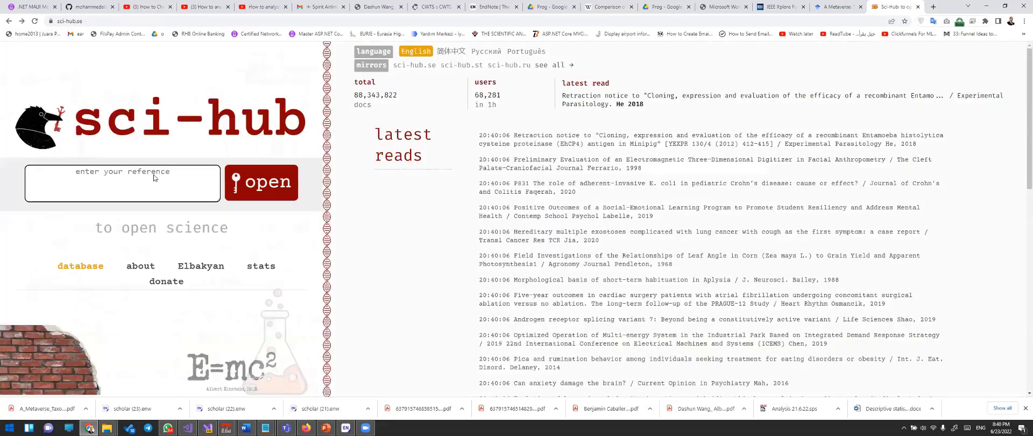
# - Decline the incoming WhatsApp call and enter the metaverse article title as the Sci-Hub reference again
pyautogui.rightClick(160, 195)
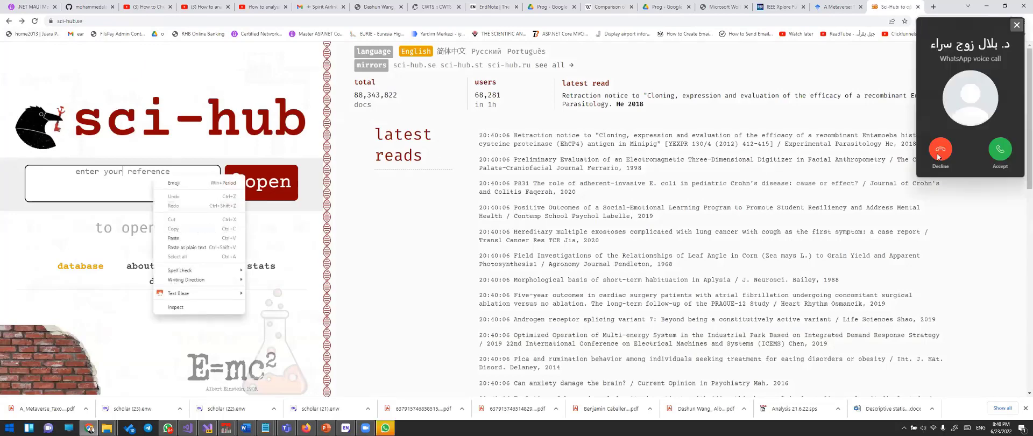
pyautogui.click(939, 155)
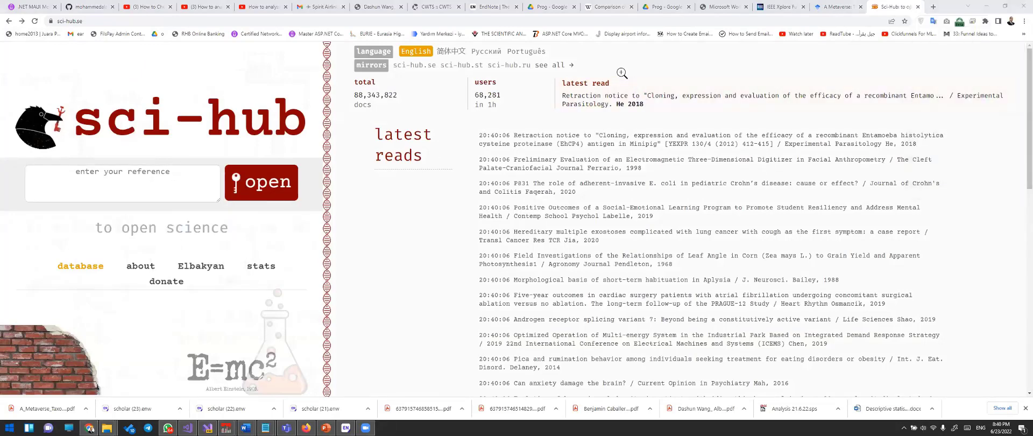
pyautogui.rightClick(170, 173)
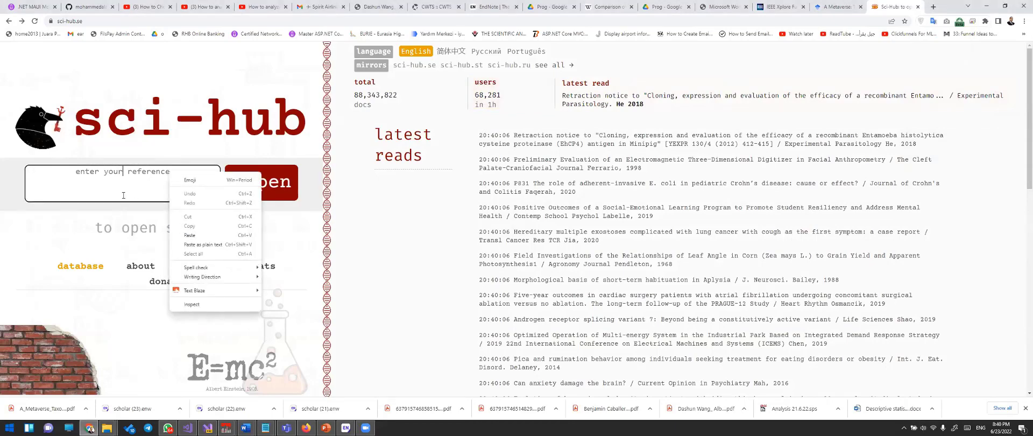
pyautogui.write('A Metaverse: Taxonomy, components, applications, and open challenges')
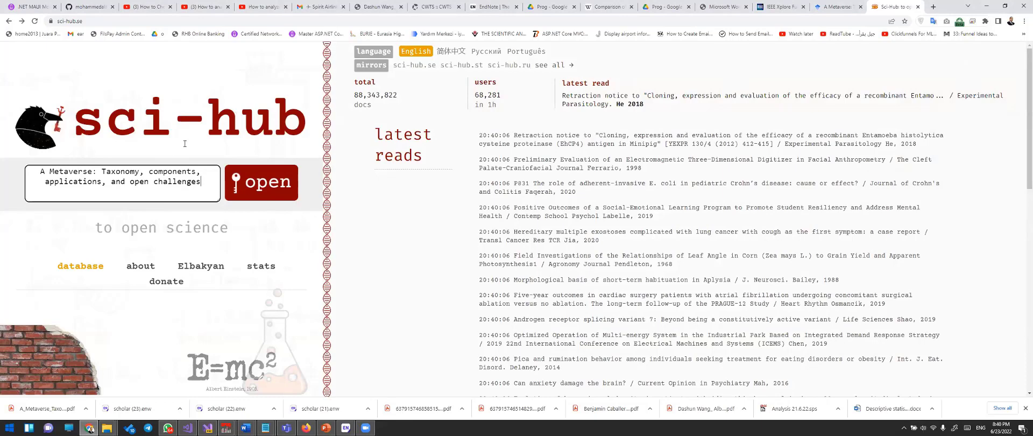
# - Search Google for "library gensis" in a new browser tab and open the Library Genesis site at libgen.is
pyautogui.click(933, 7)
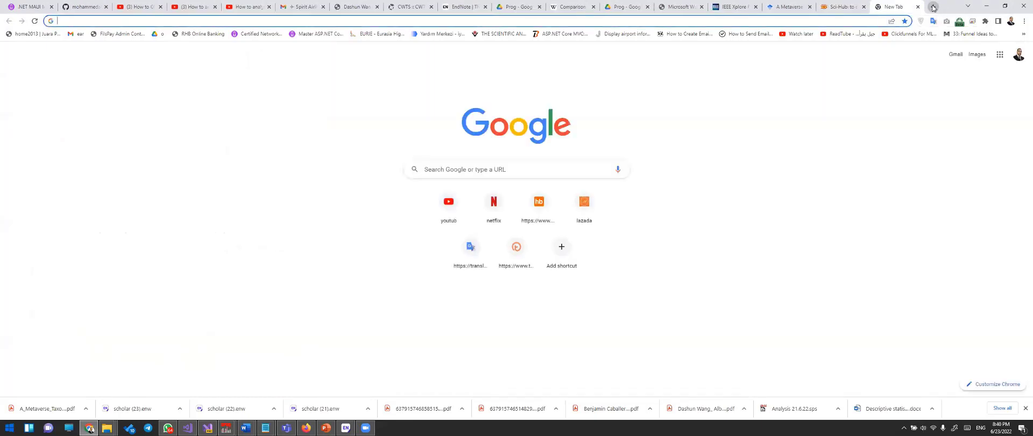
pyautogui.write('libra')
pyautogui.press('Return')
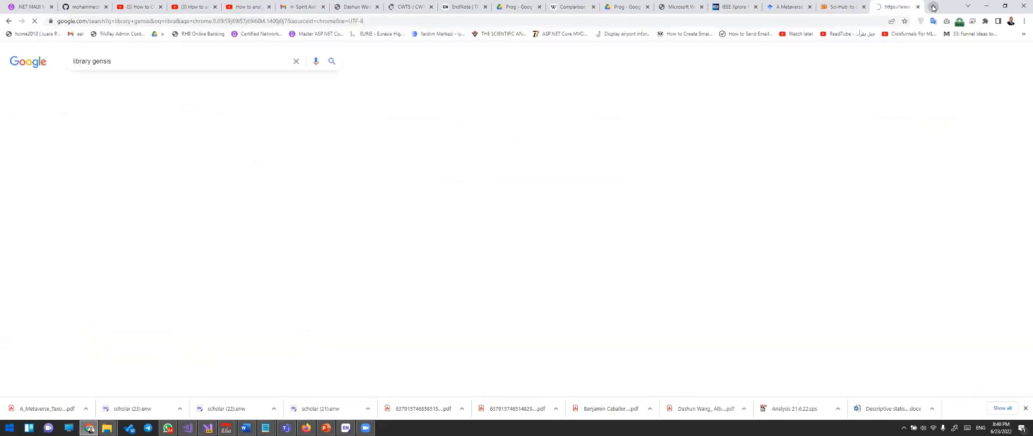
pyautogui.click(87, 161)
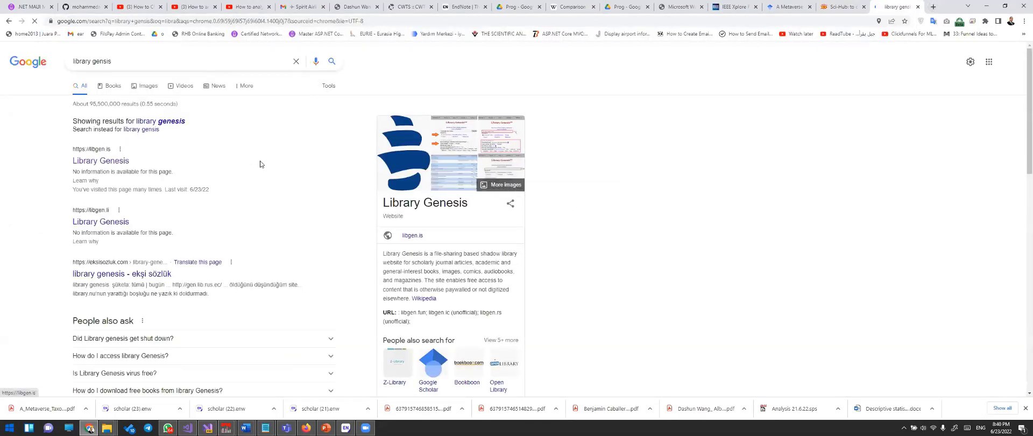
# - Search Google for "amazon" in another new browser tab and open the Amazon.com website
pyautogui.click(934, 6)
pyautogui.write('amaz')
pyautogui.press('Return')
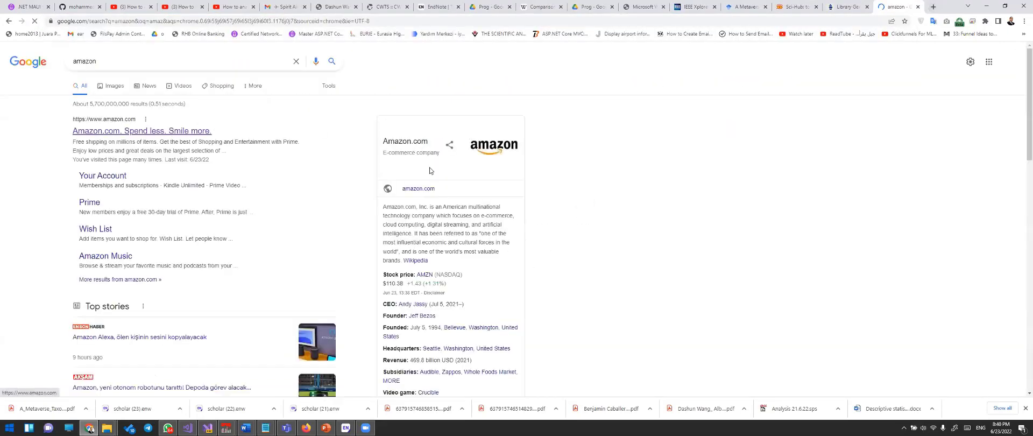
pyautogui.click(429, 170)
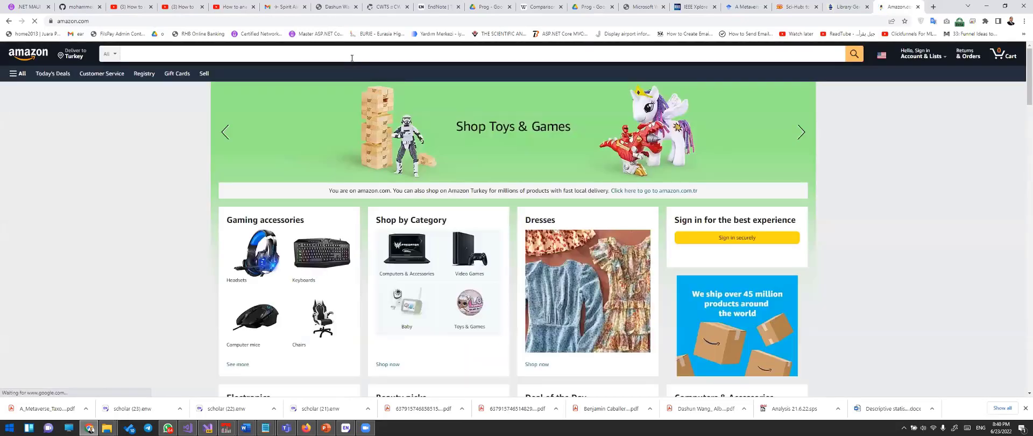
# - Search Amazon for "metaverse" and open the page of the book "The Metaverse: And How it Will Revolutionize Everything"
pyautogui.write('meta')
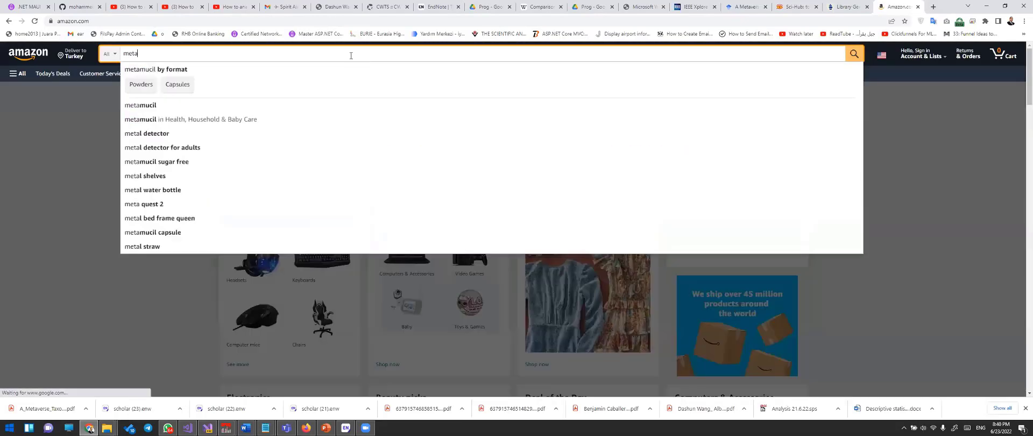
pyautogui.write('verse')
pyautogui.press('Return')
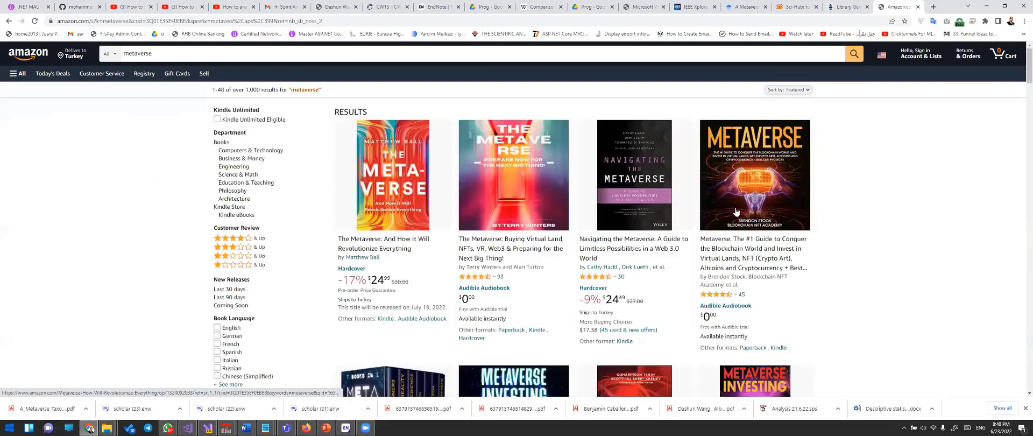
pyautogui.scroll(-2, 440, 234)
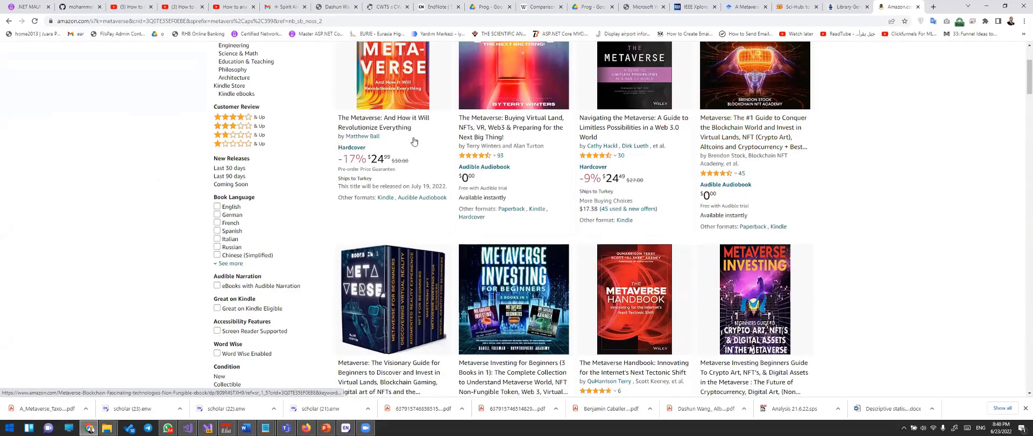
pyautogui.click(412, 141)
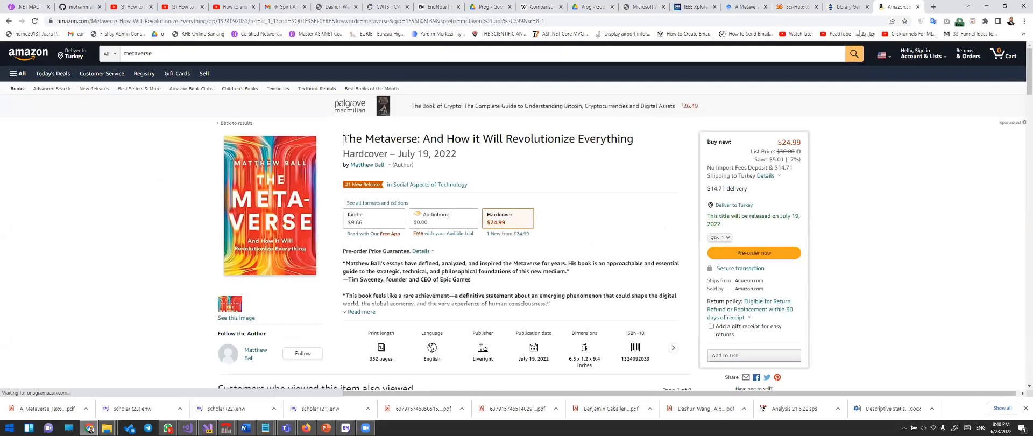
# - Copy the book title from its Amazon page and search Library Genesis for "The Metaverse: And How it Will Revolutionize Everything"
pyautogui.moveTo(343, 139); pyautogui.dragTo(633, 138)
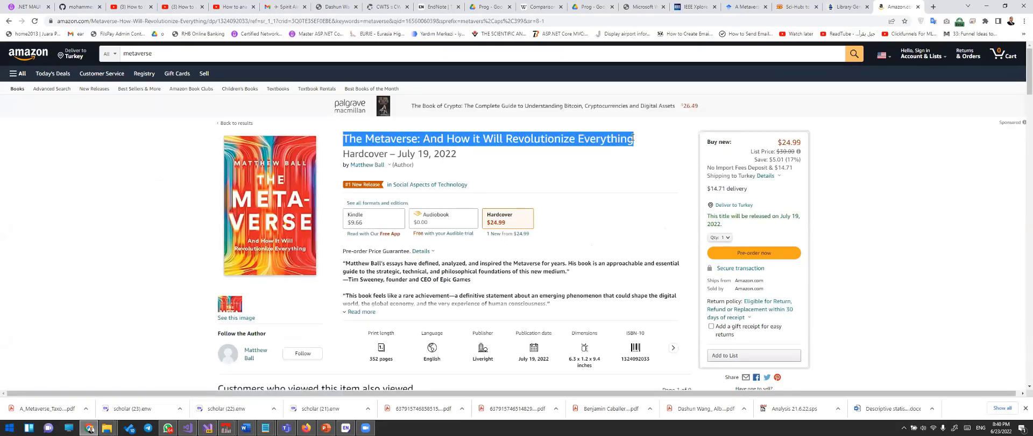
pyautogui.click(847, 7)
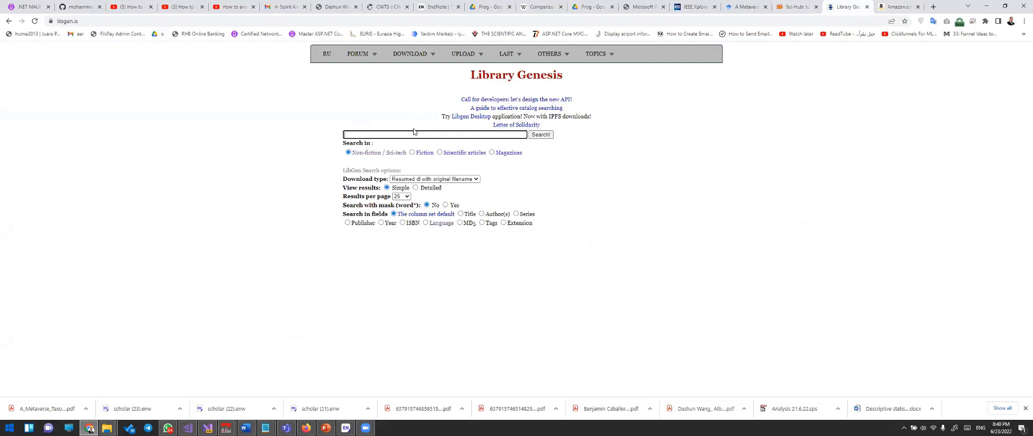
pyautogui.write('The Metaverse: And How It Will Revolutionize Everything')
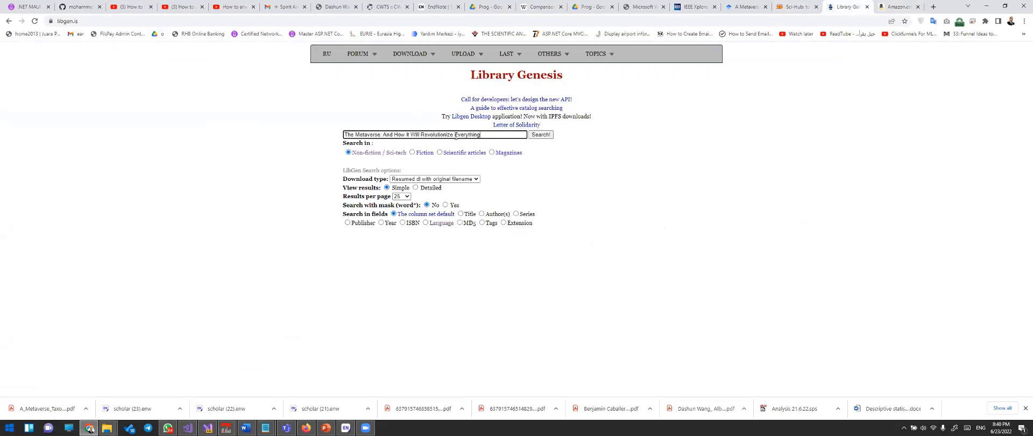
pyautogui.click(541, 135)
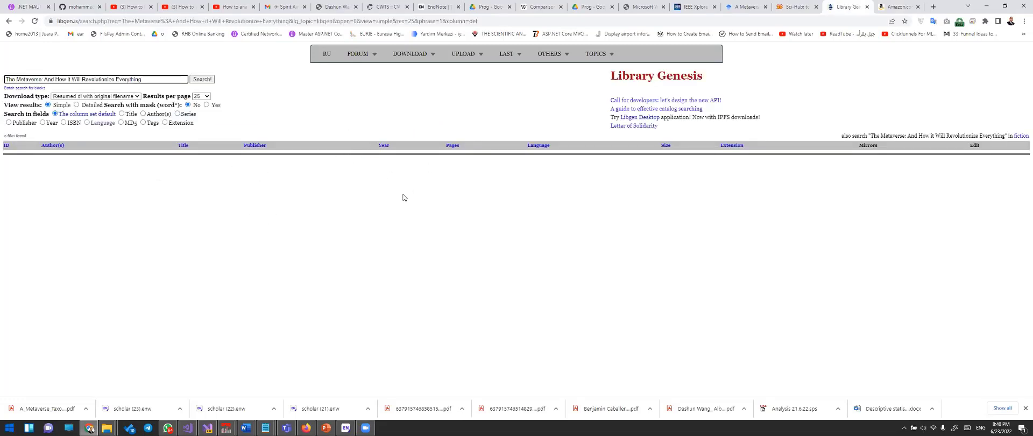
# - Return to the Library Genesis start page and replace the book title in the search query with "sc"
pyautogui.click(9, 20)
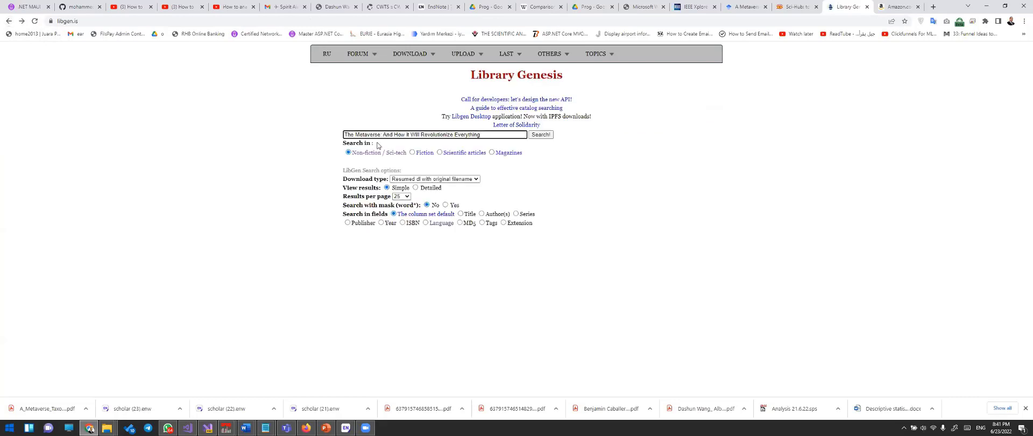
pyautogui.tripleClick(411, 135)
pyautogui.write('sc')
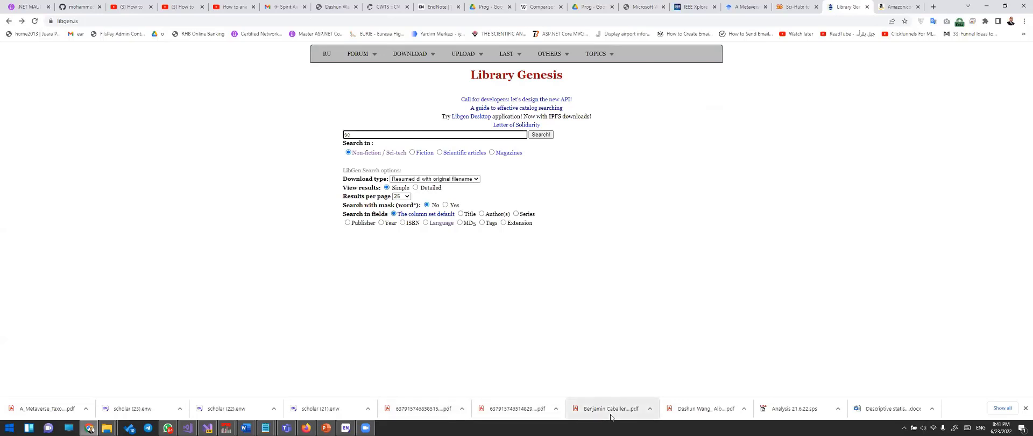
# - Open the downloaded PDF of "The Science of Science", skim through its pages, and close its browser tab
pyautogui.click(699, 410)
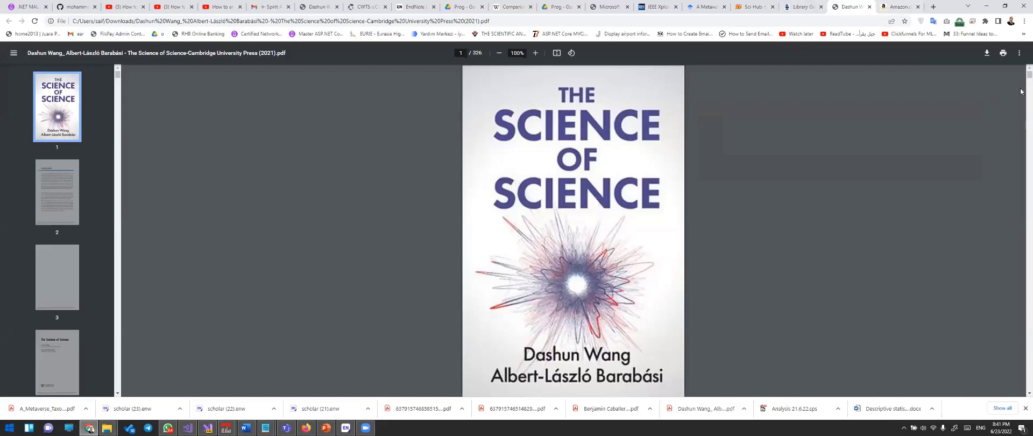
pyautogui.moveTo(1028, 76); pyautogui.dragTo(1028, 154)
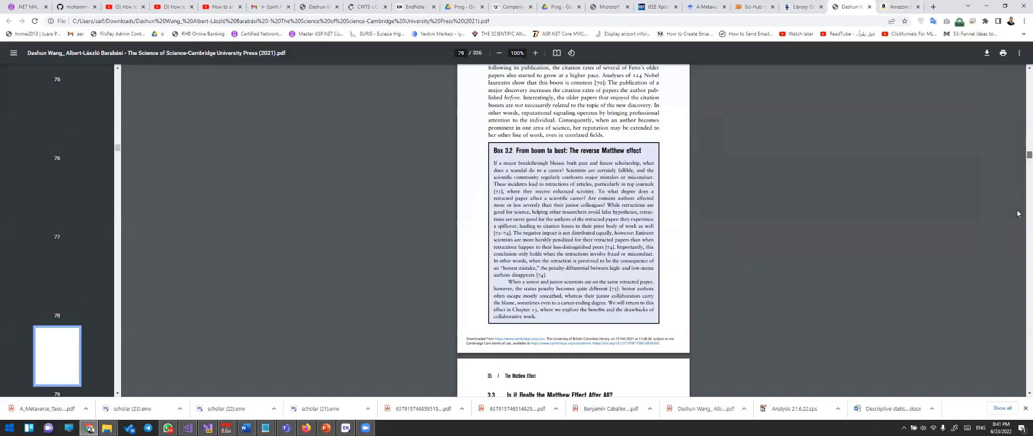
pyautogui.moveTo(1018, 214); pyautogui.dragTo(1020, 378)
pyautogui.scroll(-20, 1021, 378)
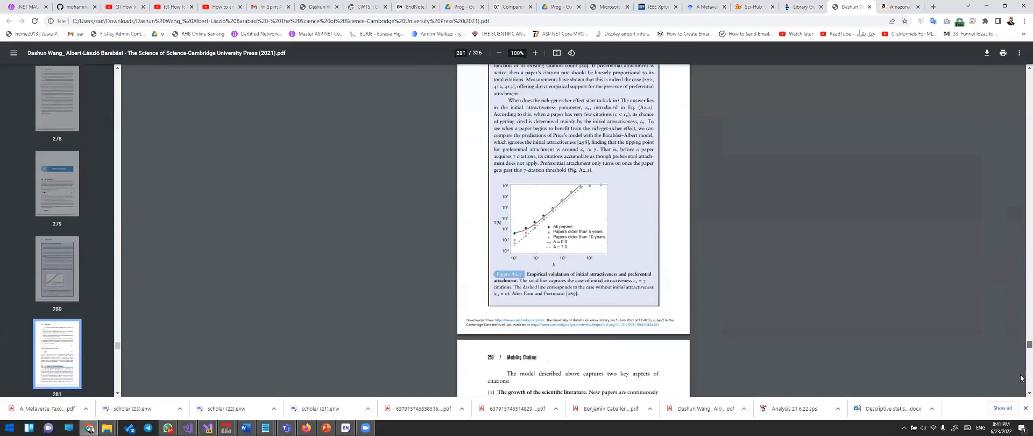
pyautogui.scroll(20, 1021, 146)
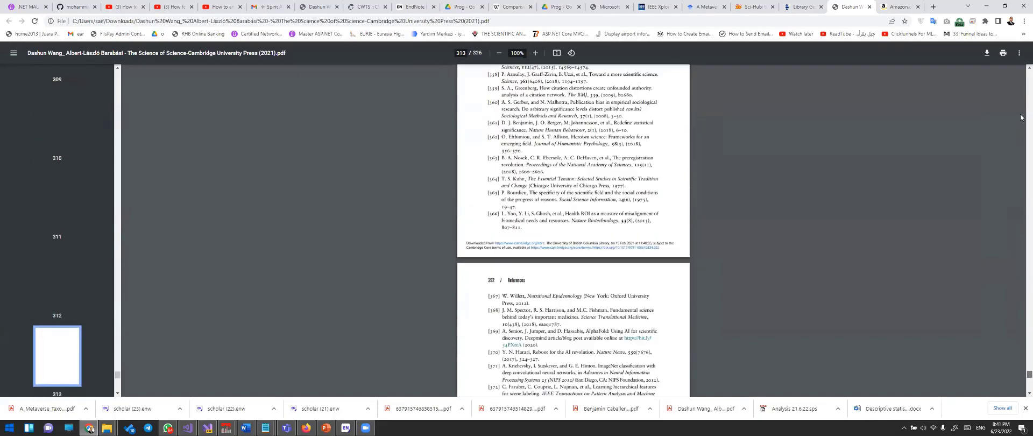
pyautogui.scroll(20, 1021, 115)
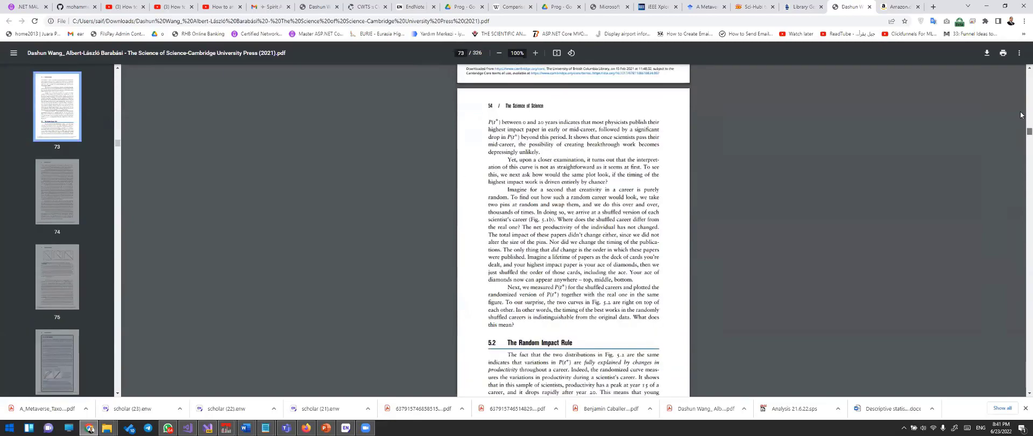
pyautogui.scroll(20, 809, 59)
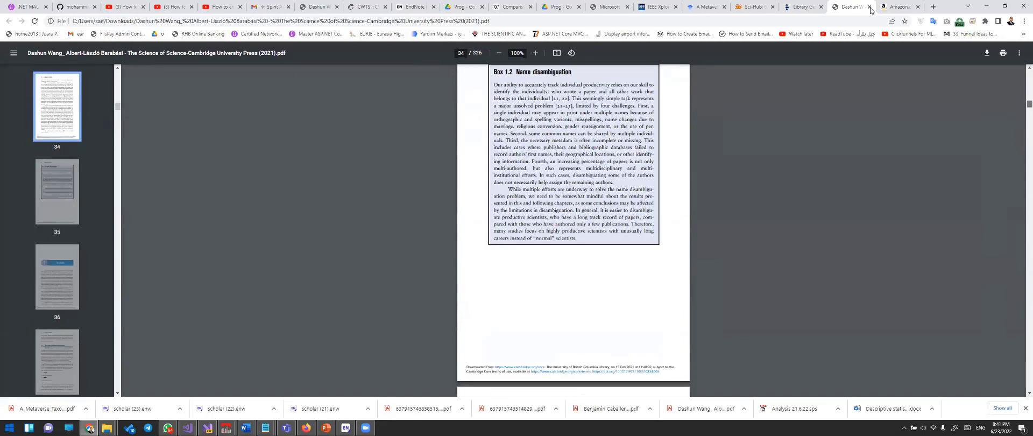
pyautogui.hotkey('ctrl', 'w')
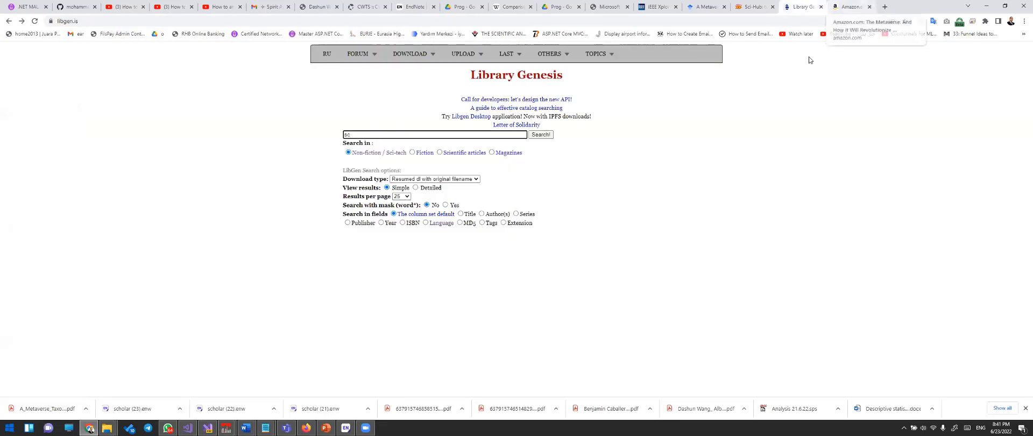
# - Return to the Amazon page of "The Metaverse: And How it Will Revolutionize Everything" and highlight the book title
pyautogui.write('sc')
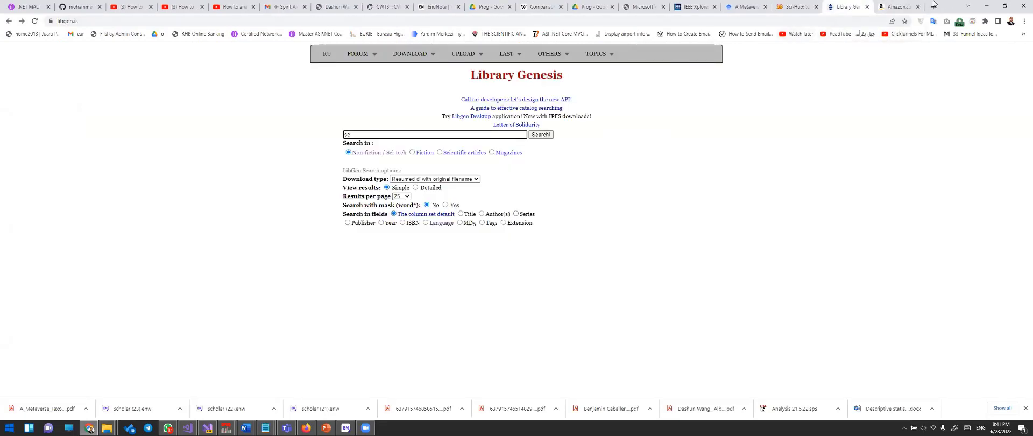
pyautogui.click(905, 4)
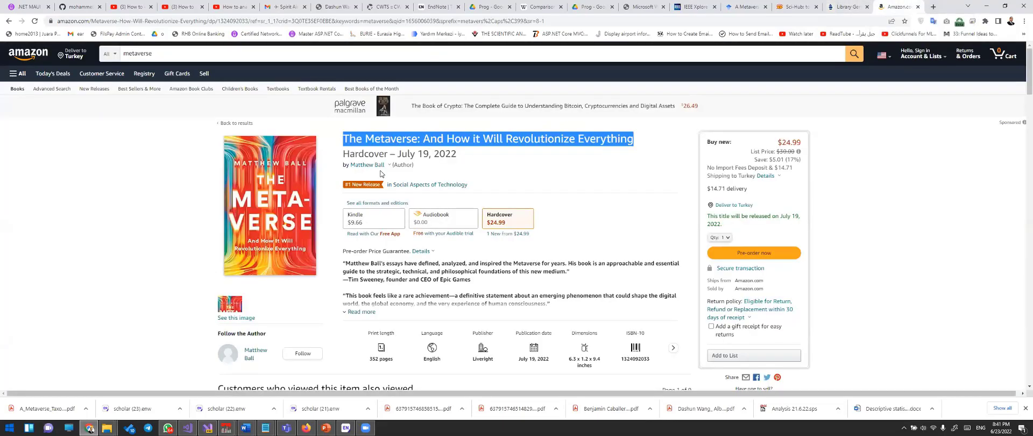
pyautogui.click(482, 136)
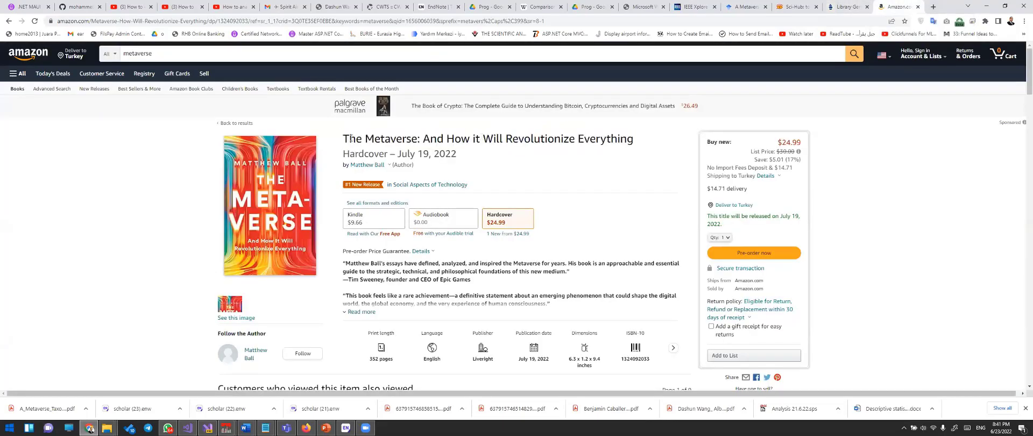
pyautogui.moveTo(350, 138); pyautogui.dragTo(597, 145)
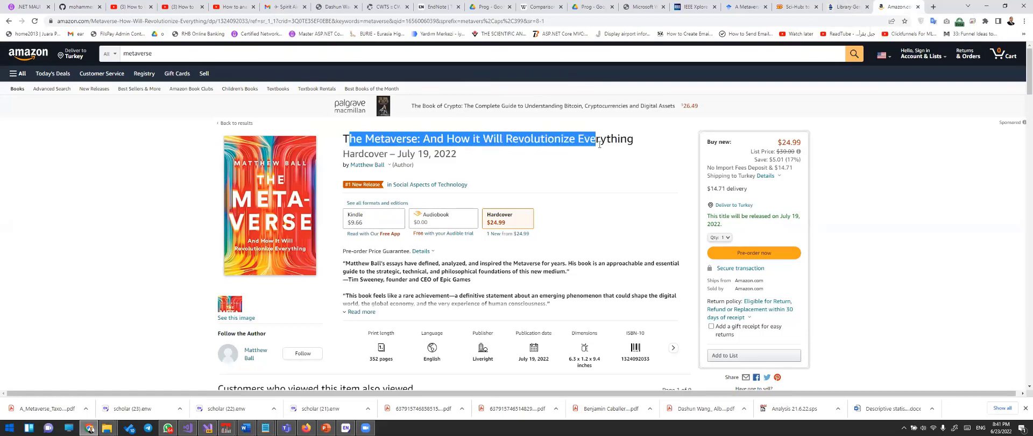
pyautogui.click(600, 144)
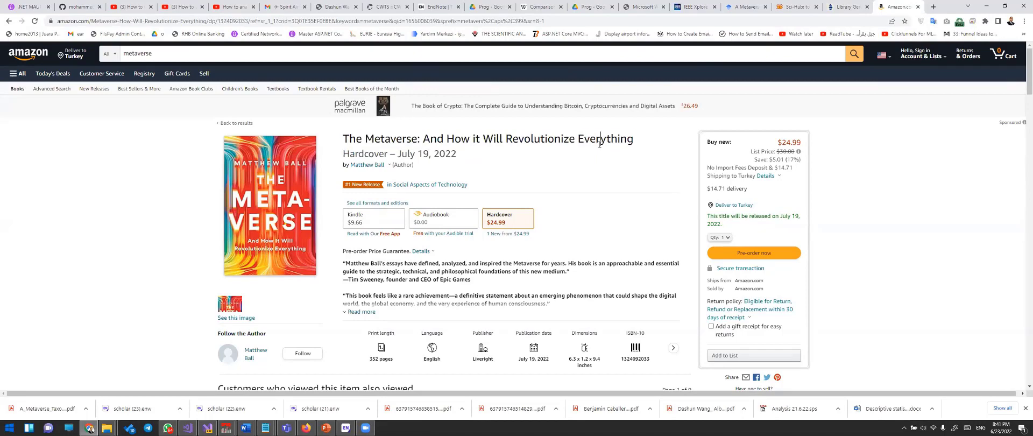
pyautogui.doubleClick(599, 144)
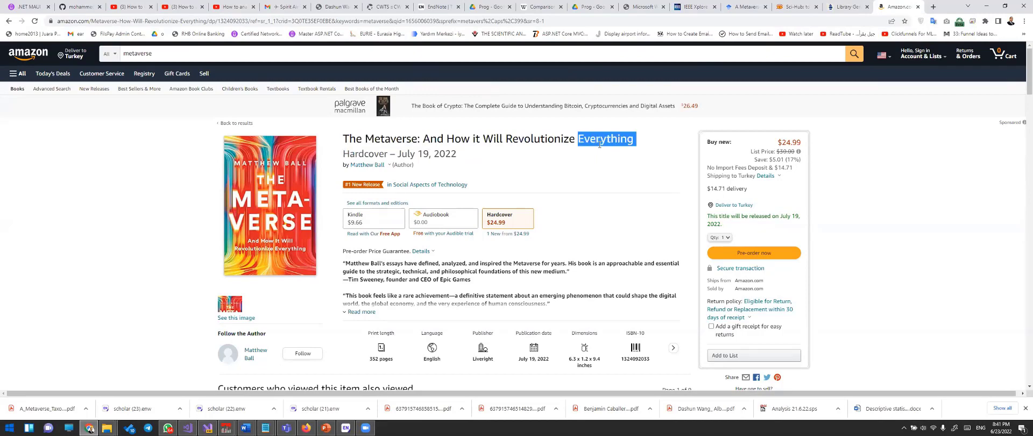
# - Go back through the open Library Genesis, Sci-Hub and Google Scholar pages and copy the Sci-Hub address sci-hub.se
pyautogui.click(842, 5)
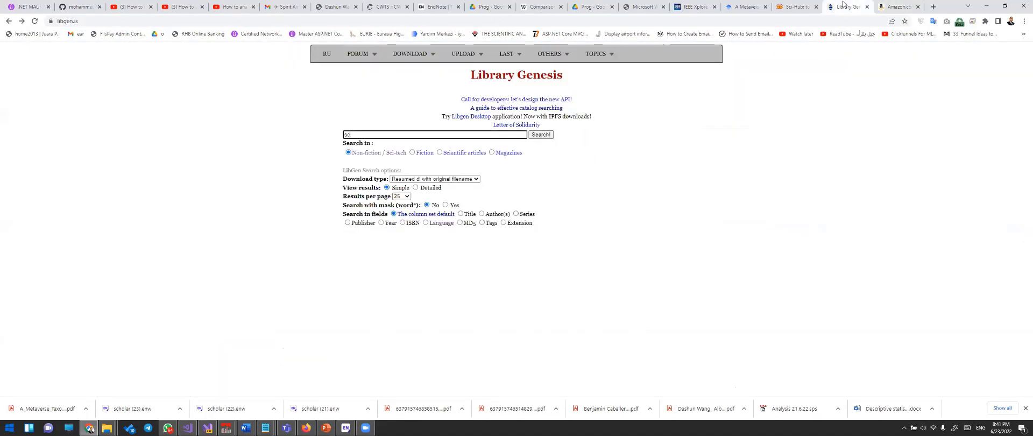
pyautogui.click(808, 4)
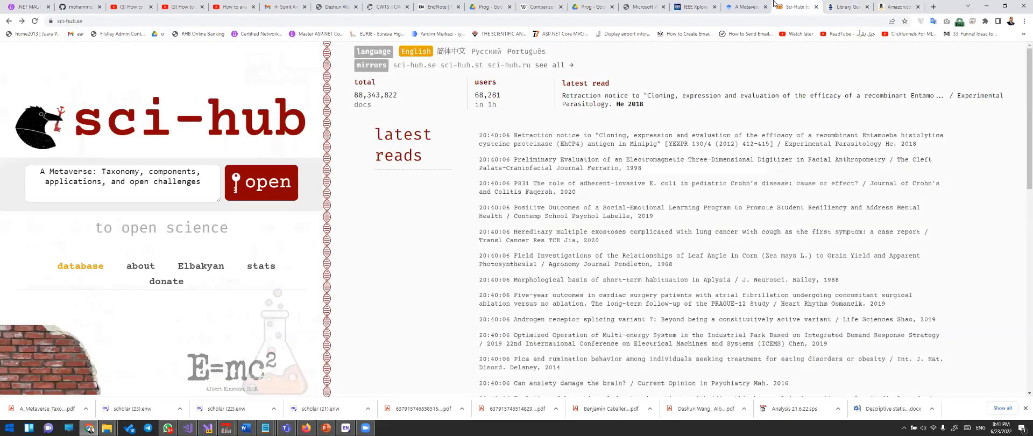
pyautogui.click(745, 6)
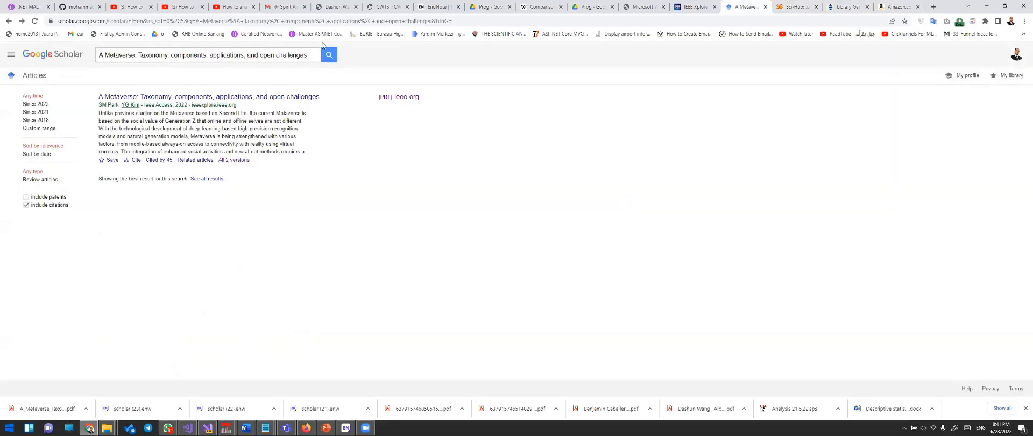
pyautogui.hotkey('ctrl', 'Tab')
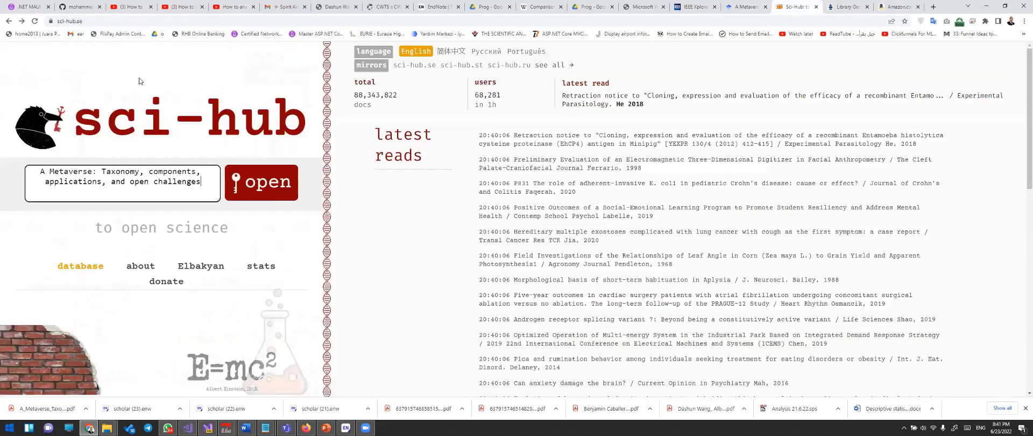
pyautogui.click(77, 21)
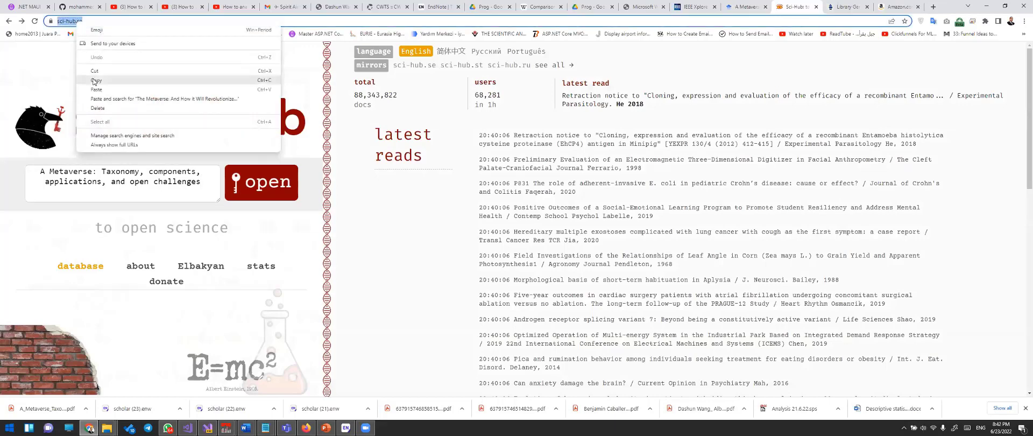
pyautogui.press('Escape')
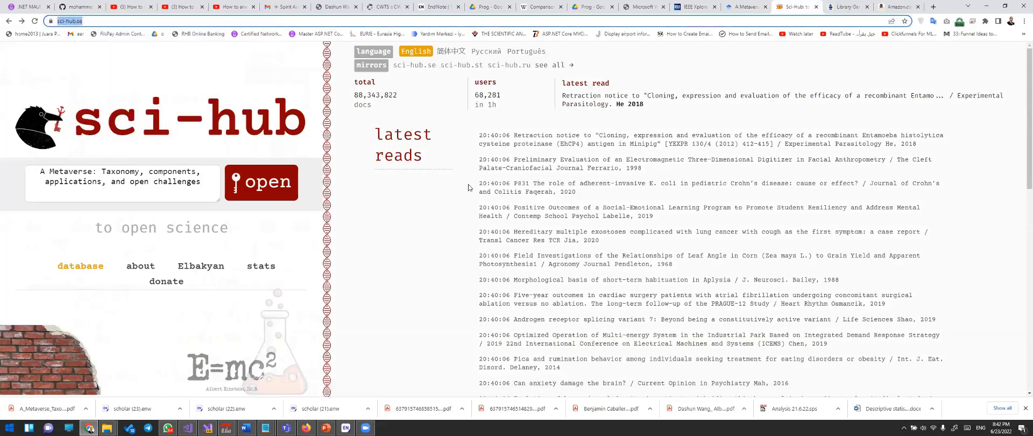
pyautogui.click(715, 361)
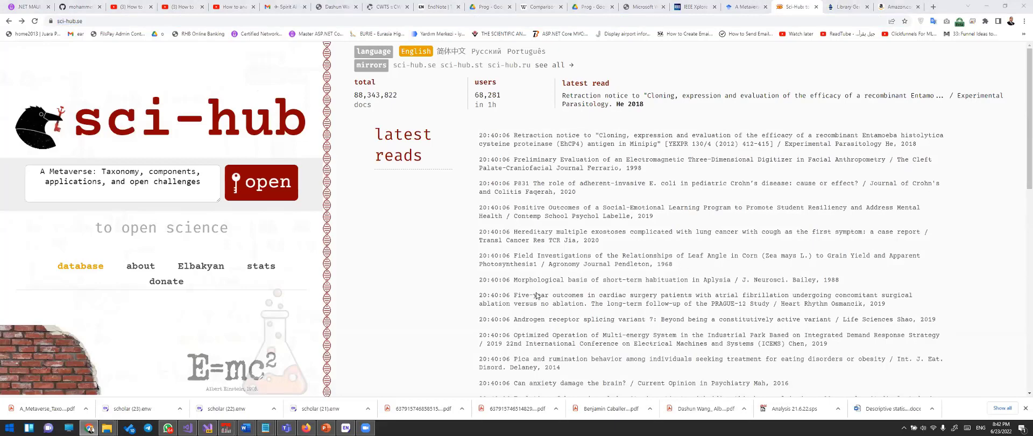
# - Copy the Library Genesis address libgen.is, and copy the amazon.com part of the book page's address
pyautogui.click(845, 7)
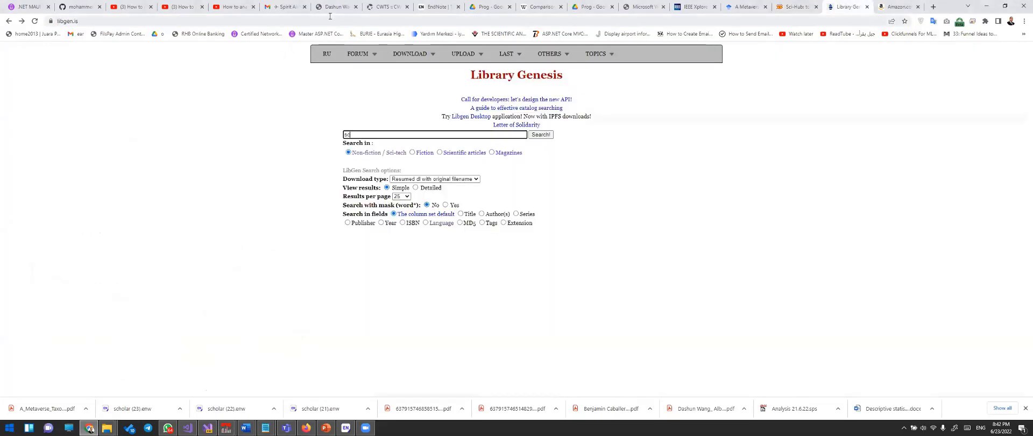
pyautogui.rightClick(290, 21)
pyautogui.click(310, 75)
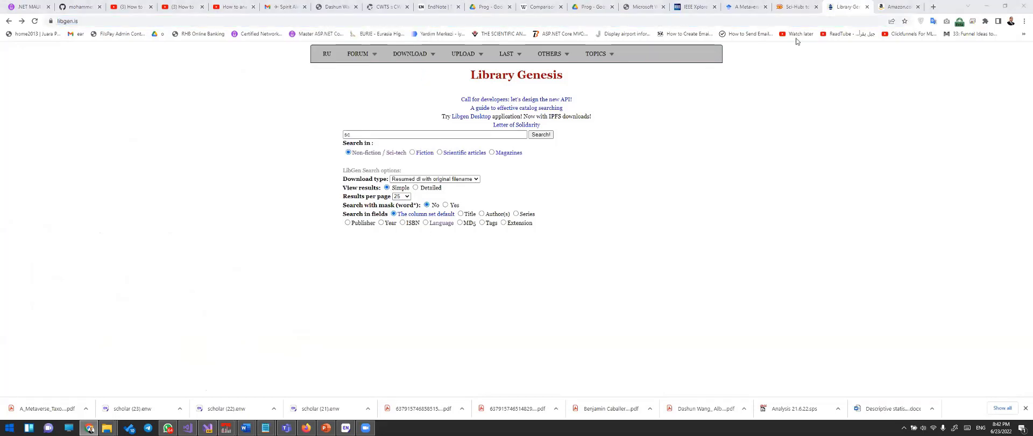
pyautogui.click(897, 6)
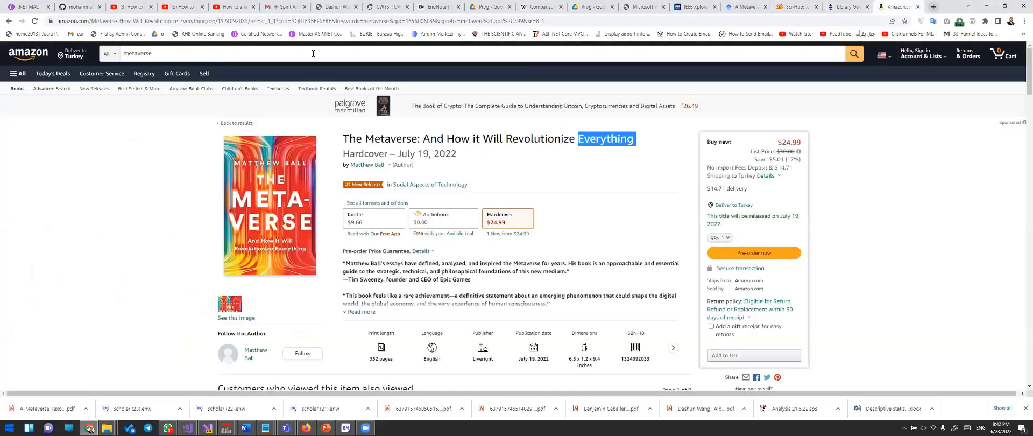
pyautogui.moveTo(87, 20); pyautogui.dragTo(47, 21)
pyautogui.rightClick(84, 20)
pyautogui.click(101, 76)
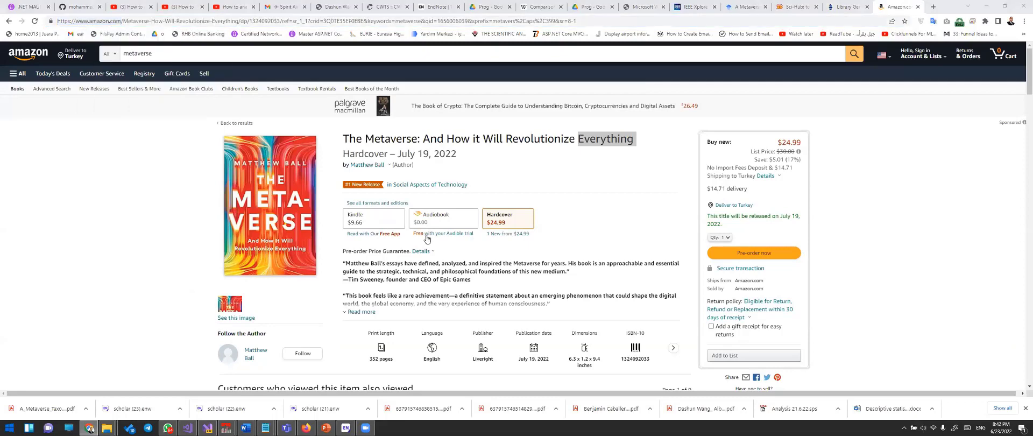
# - Switch to EndNote and go through the references in the metaverse library, finishing on "A Metaverse: Taxonomy, components, applications, and open challenges"
pyautogui.click(853, 6)
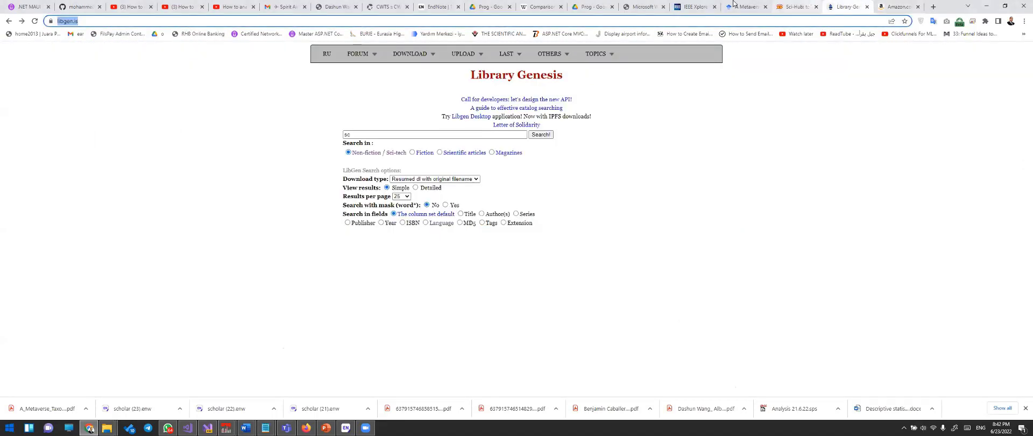
pyautogui.hotkey('ctrl', 'shift', 'Tab')
pyautogui.click(346, 428)
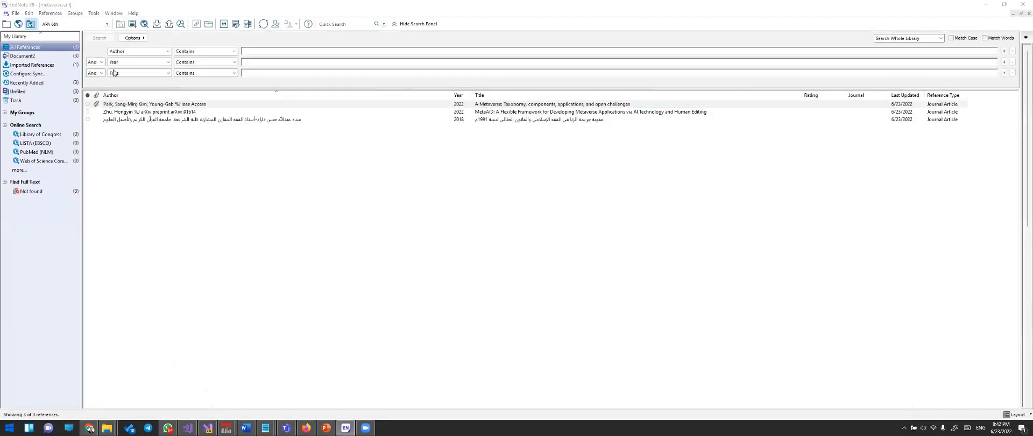
pyautogui.click(155, 105)
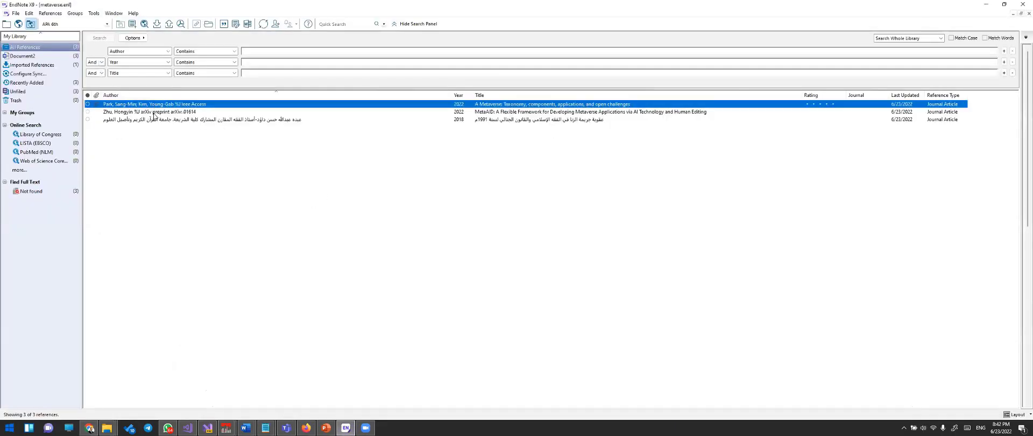
pyautogui.click(154, 120)
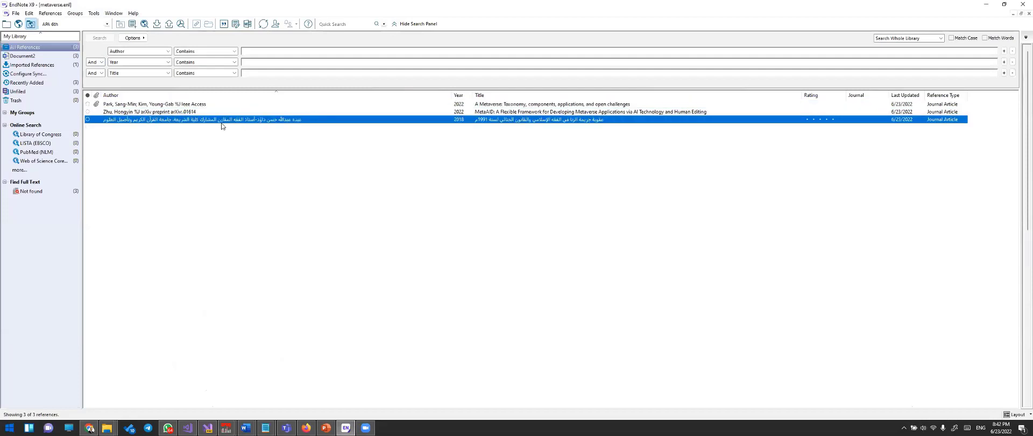
pyautogui.click(191, 113)
pyautogui.click(197, 105)
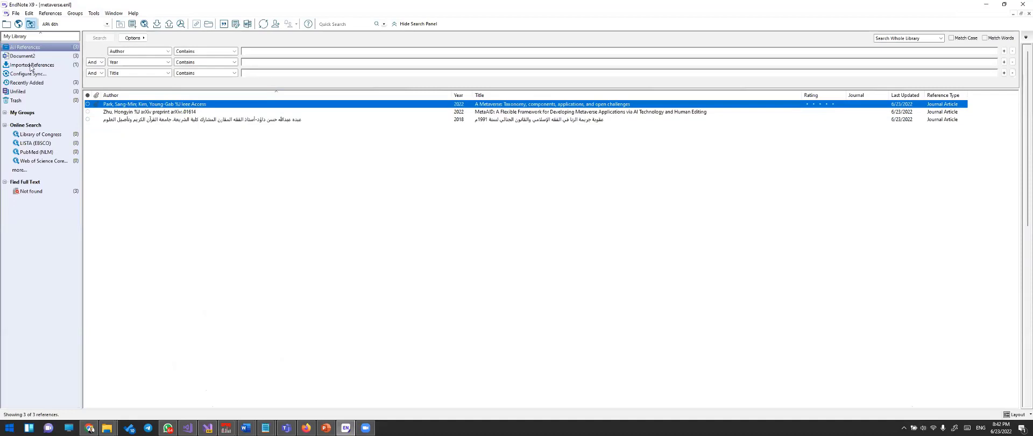
# - Switch the library to Online Search Mode, choose Library of Congress, and set the first search field to Any Field
pyautogui.click(18, 25)
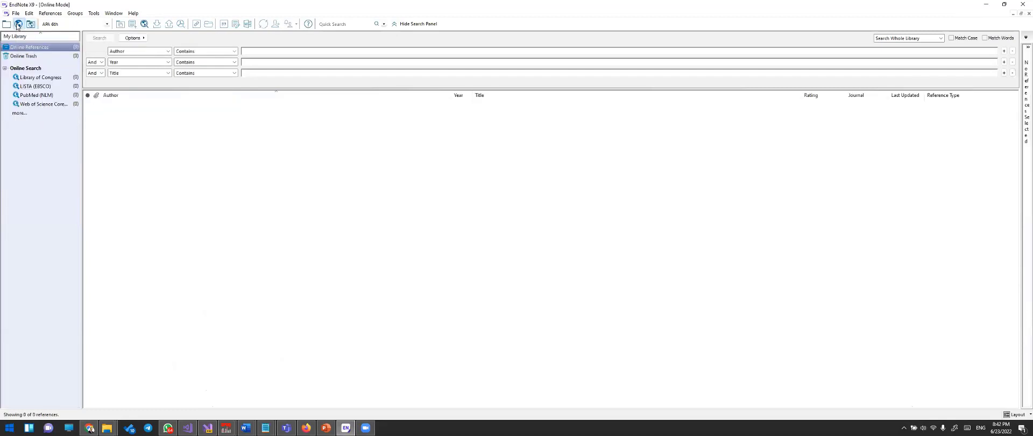
pyautogui.click(56, 79)
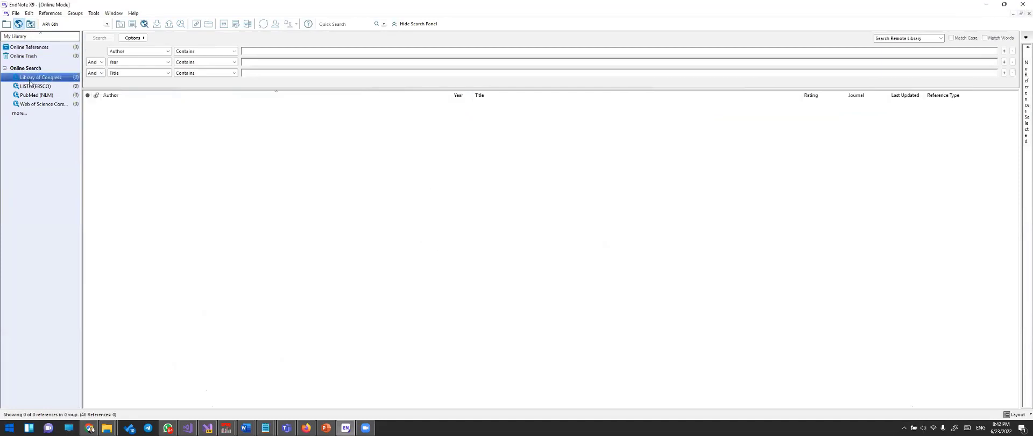
pyautogui.click(168, 51)
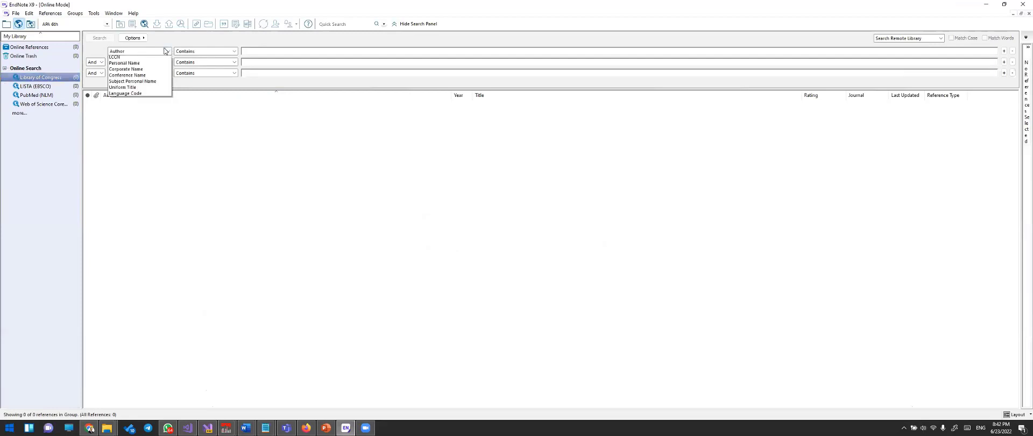
pyautogui.click(115, 56)
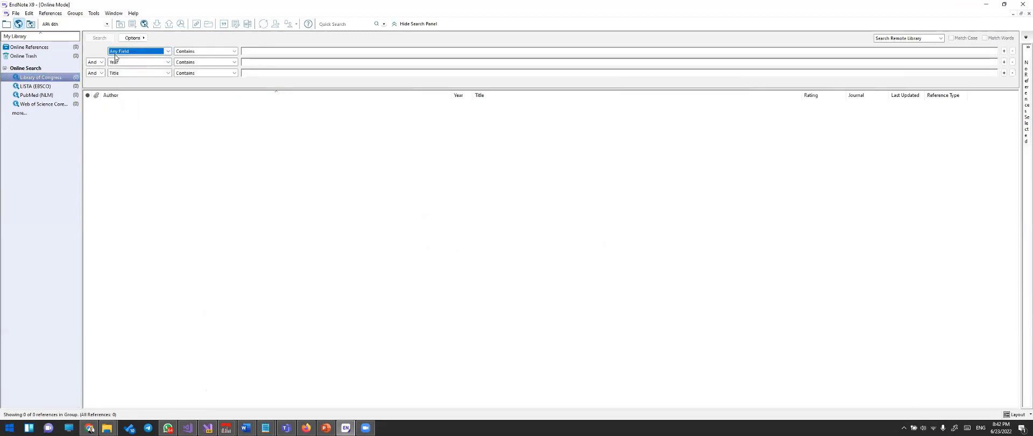
# - Set the Library of Congress search criteria to Any Field contains "metaverse" and Year contains "2022"
pyautogui.click(271, 52)
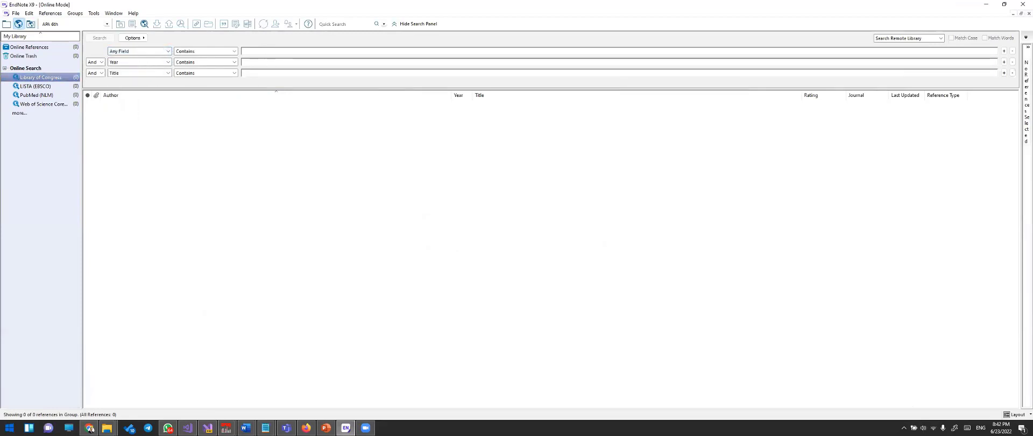
pyautogui.write('metaverse')
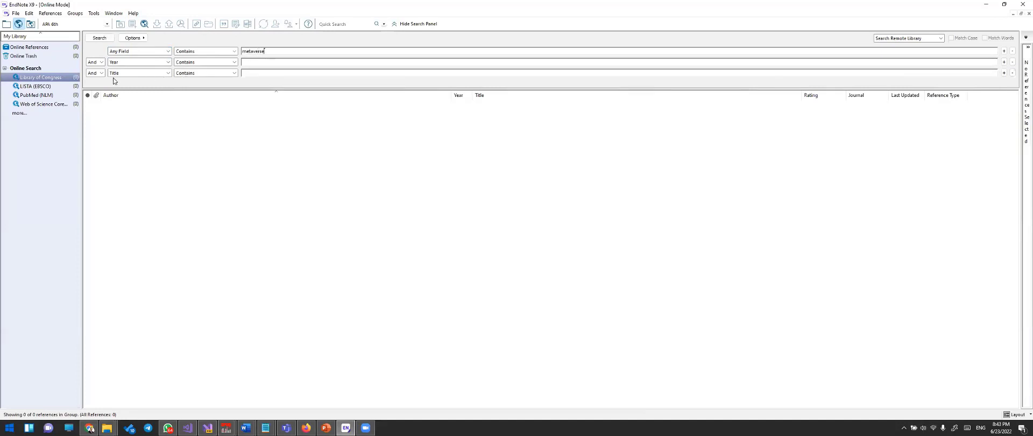
pyautogui.click(127, 63)
pyautogui.click(144, 68)
pyautogui.click(271, 62)
pyautogui.write('2022')
pyautogui.moveTo(271, 52); pyautogui.dragTo(243, 64)
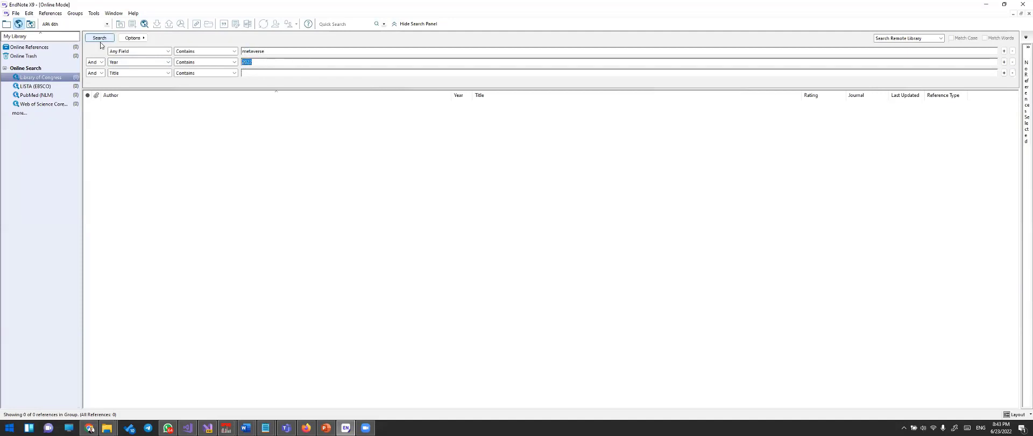
pyautogui.click(134, 73)
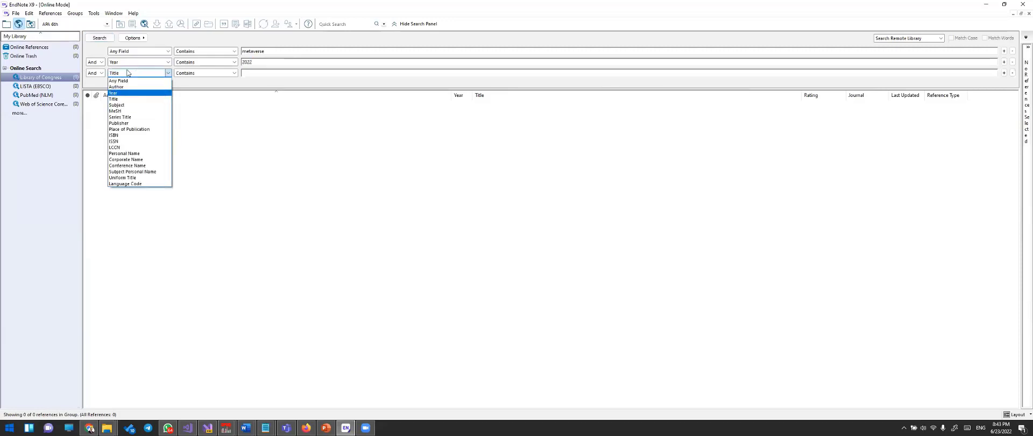
pyautogui.click(102, 40)
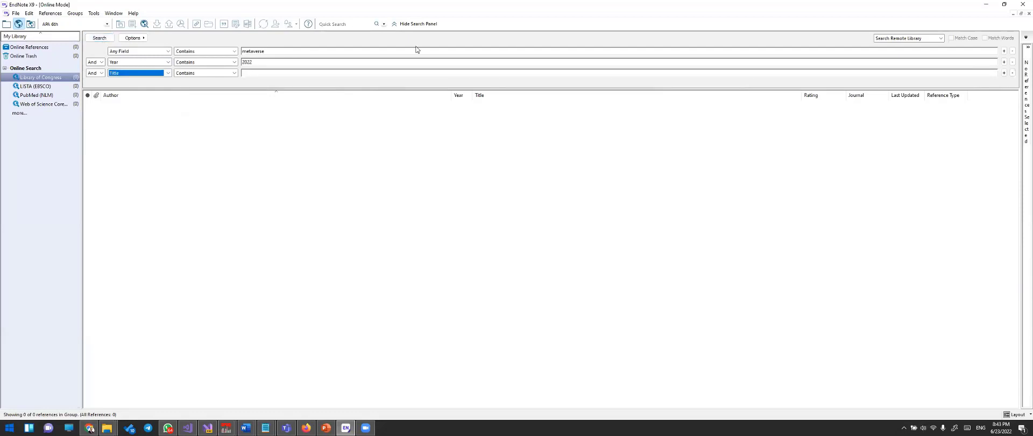
# - Run the online search for 2022 metaverse records and retrieve the full range of matches
pyautogui.click(99, 38)
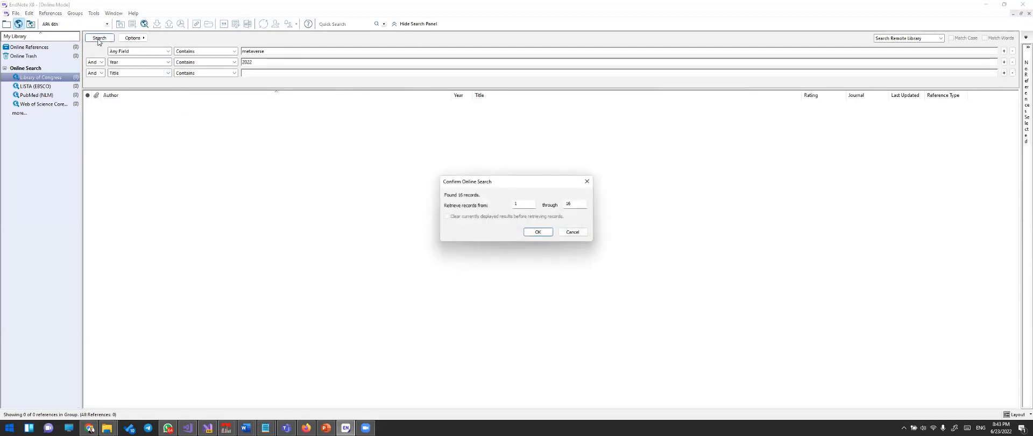
pyautogui.doubleClick(508, 204)
pyautogui.press('Tab')
pyautogui.click(544, 235)
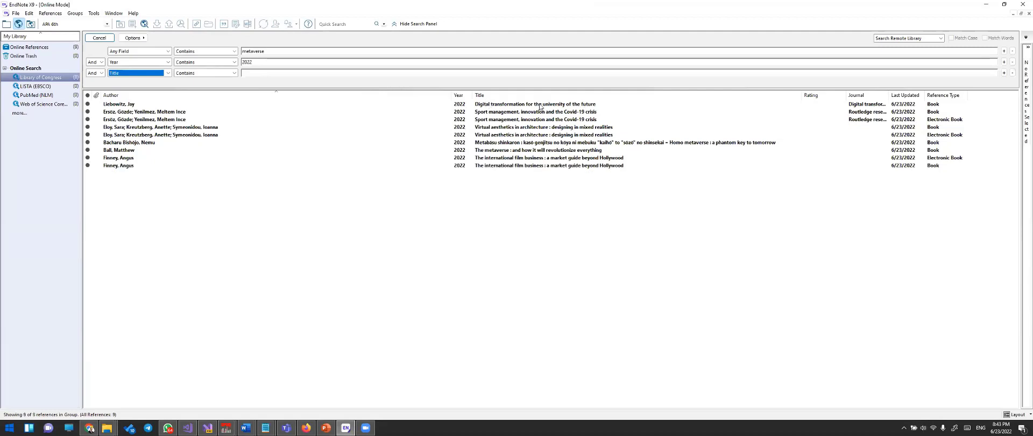
# - Examine individual titles among the retrieved 2022 metaverse references and select the whole list
pyautogui.click(580, 106)
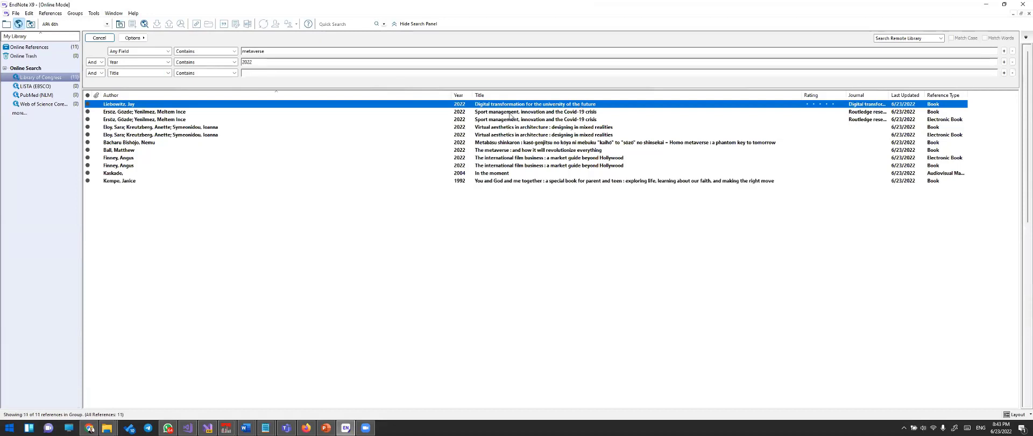
pyautogui.click(583, 113)
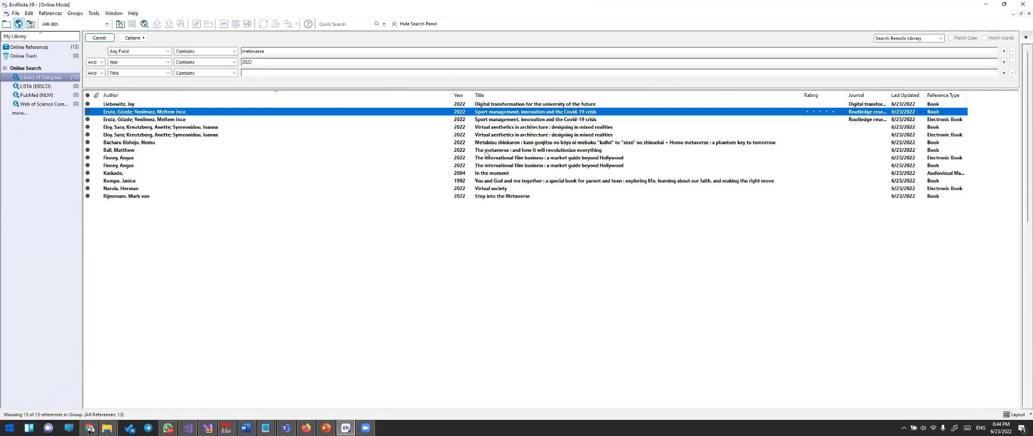
pyautogui.click(559, 151)
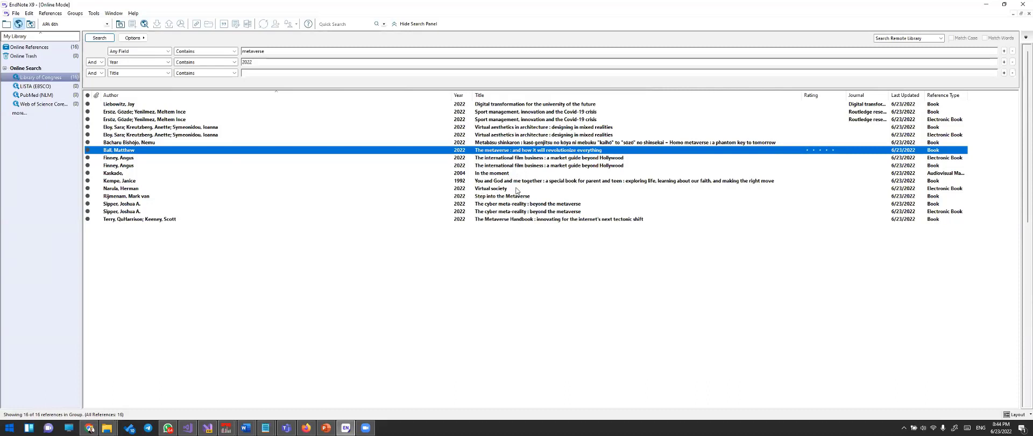
pyautogui.click(517, 189)
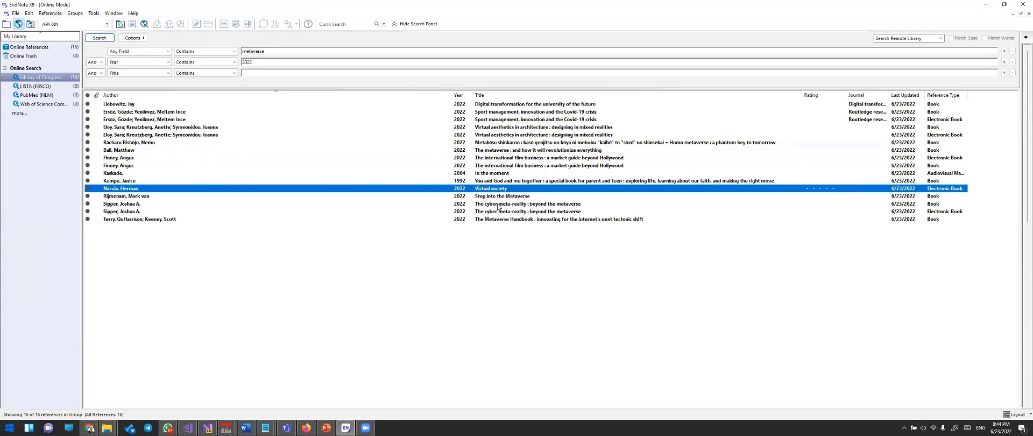
pyautogui.moveTo(434, 228); pyautogui.dragTo(203, 103)
pyautogui.click(226, 244)
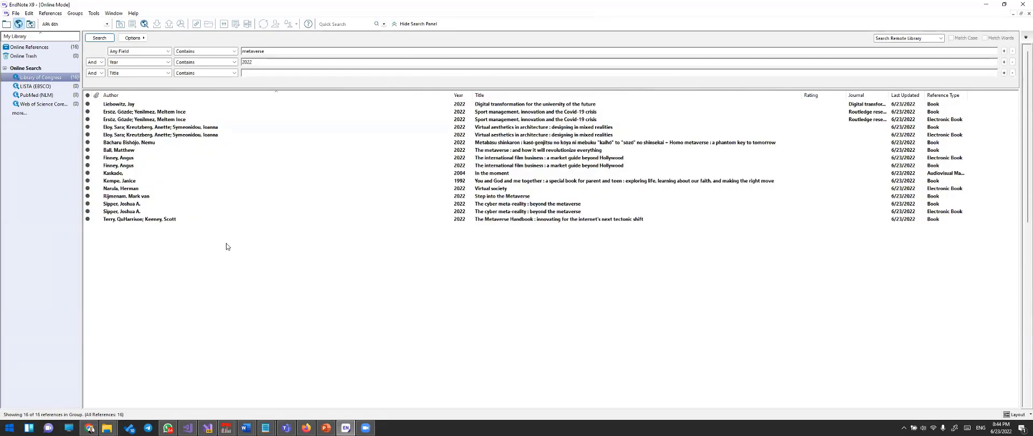
pyautogui.hotkey('ctrl', 'a')
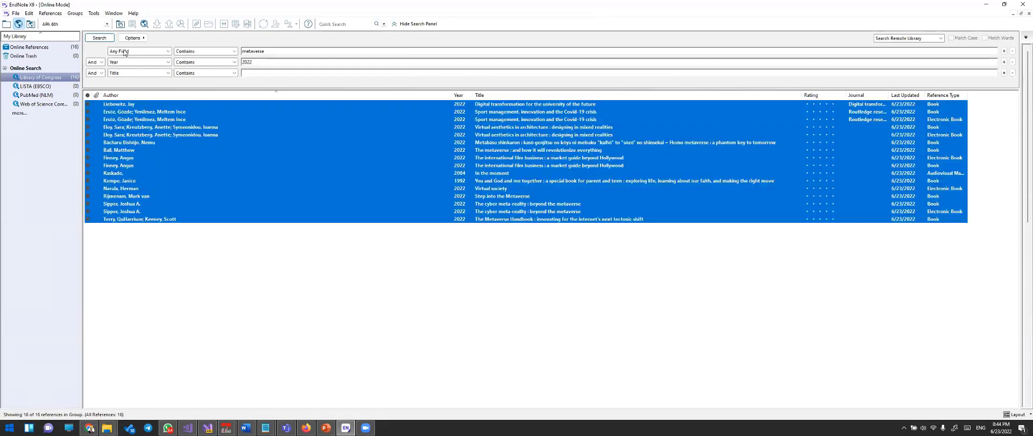
# - Clear the year criterion, rerun the search for "metaverse" in any field and retrieve all matching records
pyautogui.click(249, 53)
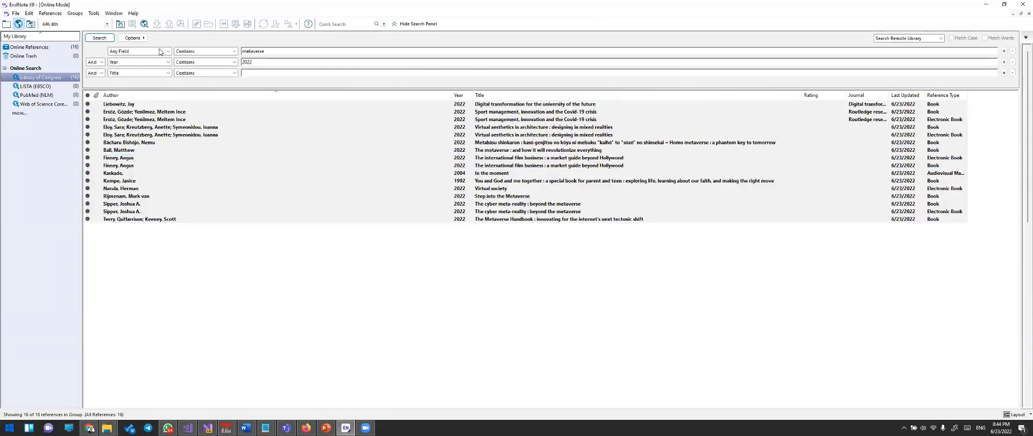
pyautogui.doubleClick(255, 62)
pyautogui.press('BackSpace')
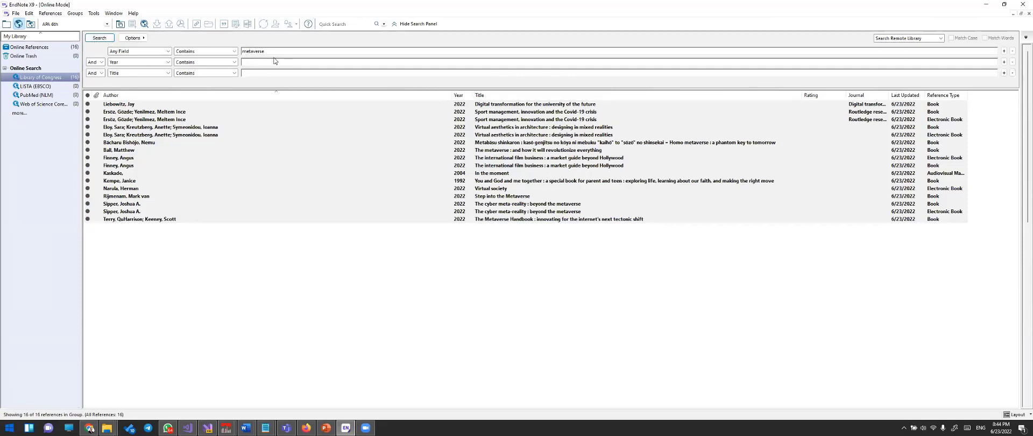
pyautogui.moveTo(246, 51); pyautogui.dragTo(272, 50)
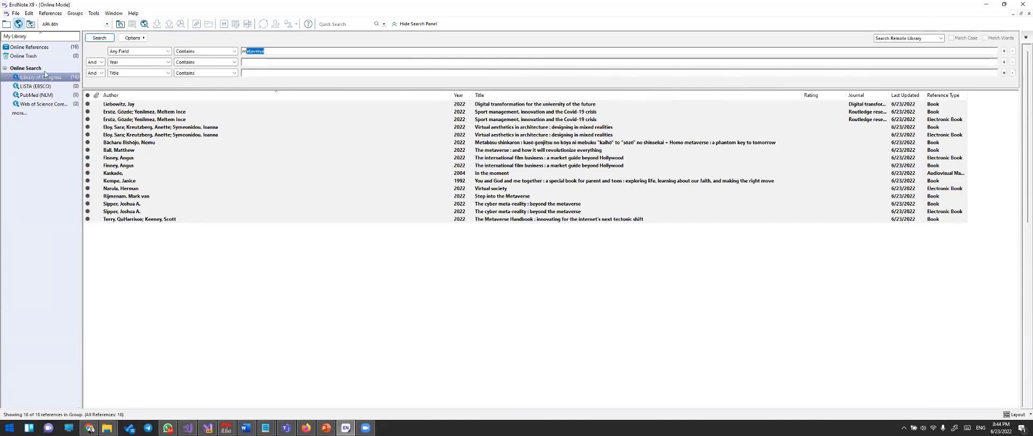
pyautogui.click(98, 38)
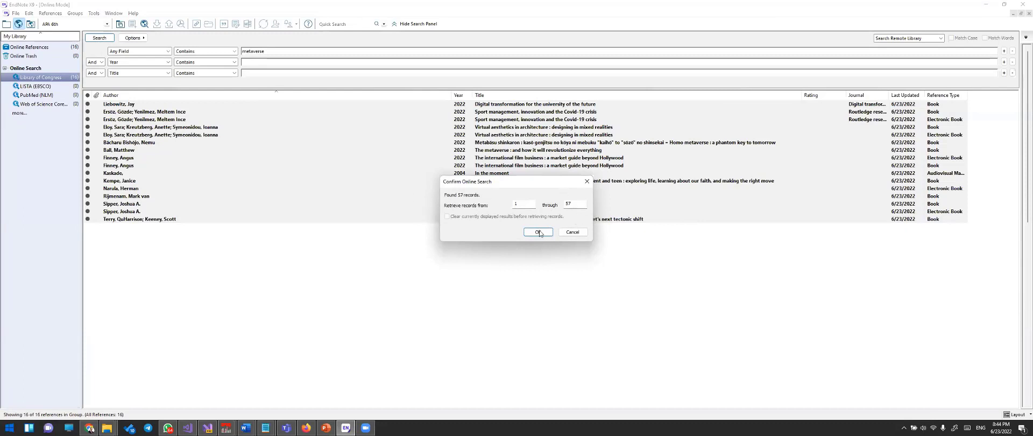
pyautogui.click(538, 232)
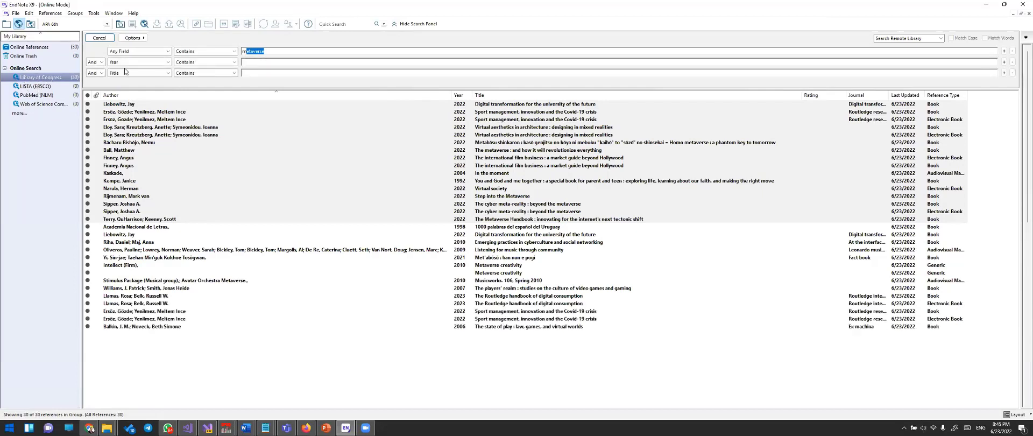
pyautogui.click(273, 51)
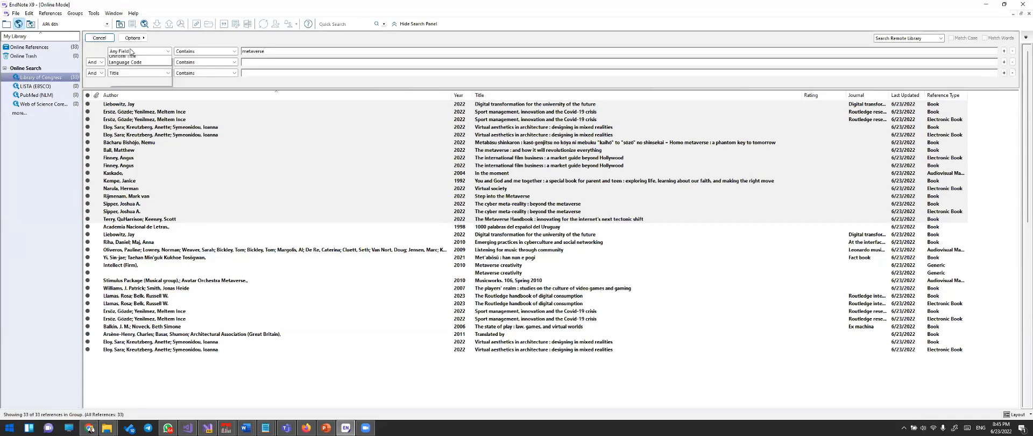
pyautogui.click(130, 52)
pyautogui.click(137, 56)
pyautogui.click(321, 51)
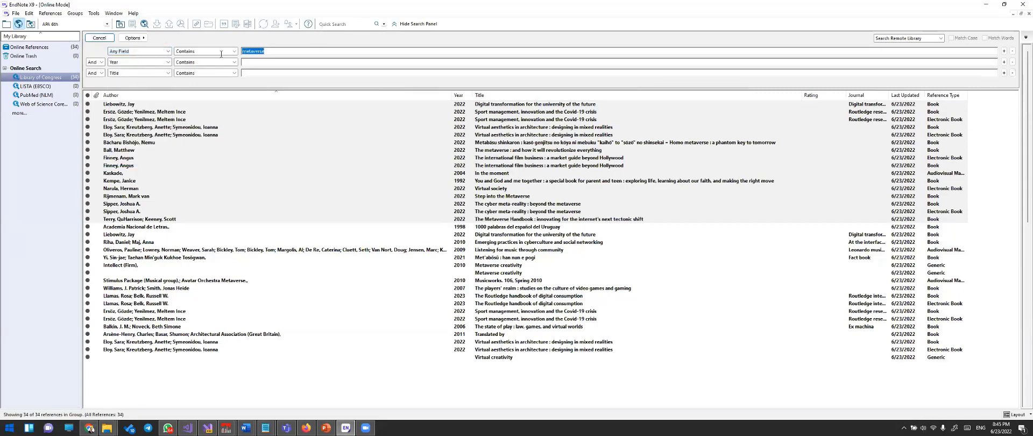
pyautogui.click(254, 375)
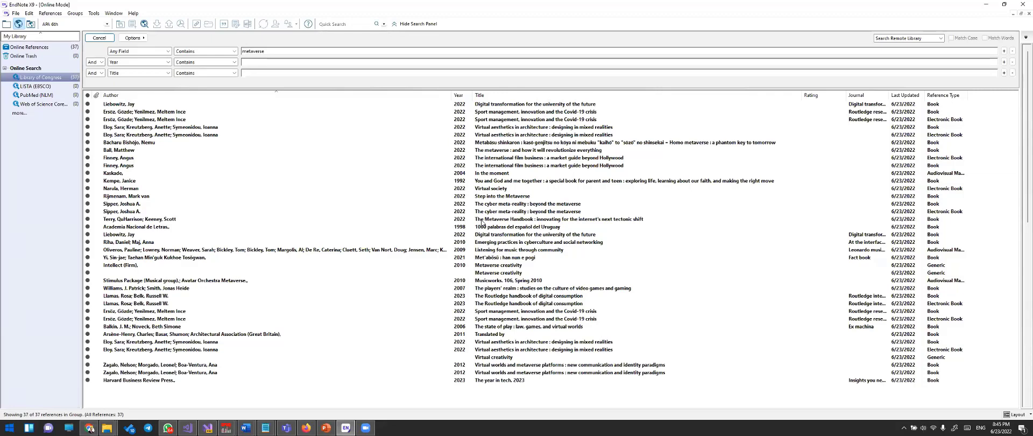
# - Select all references retrieved so far and check the Find Full Text options for them
pyautogui.click(482, 219)
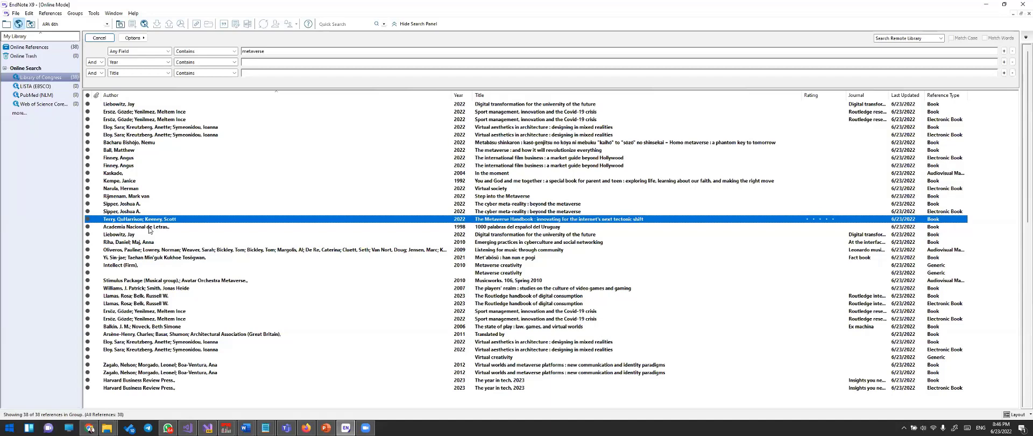
pyautogui.hotkey('ctrl', 'a')
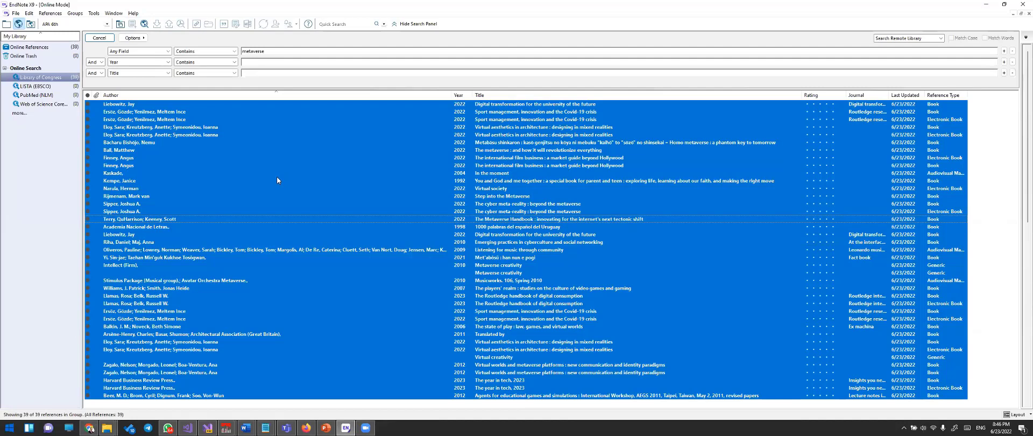
pyautogui.rightClick(277, 180)
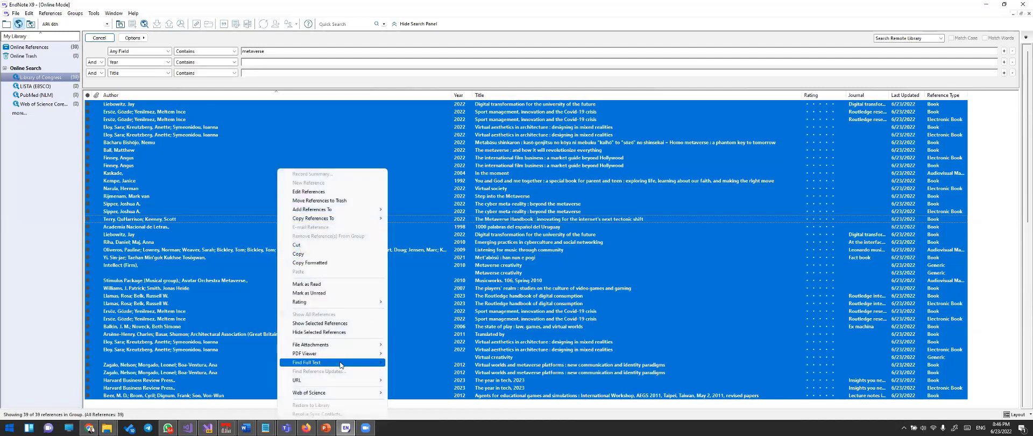
pyautogui.moveTo(325, 364)
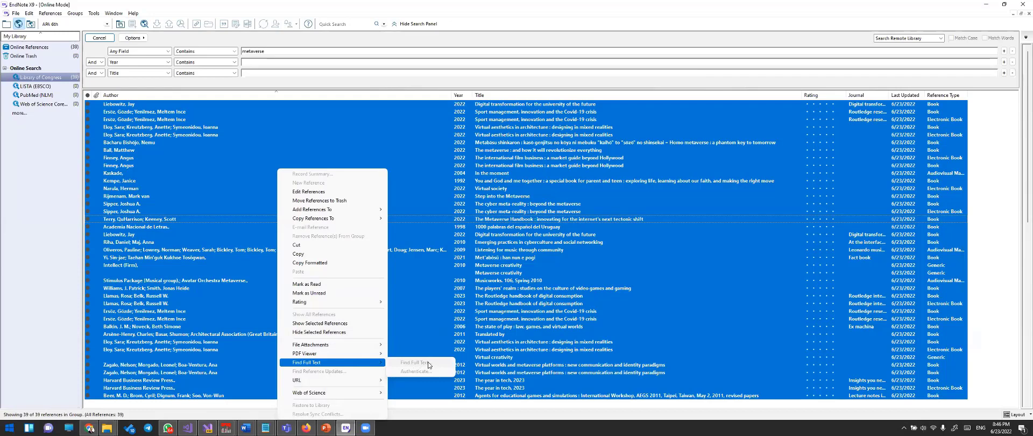
pyautogui.click(447, 257)
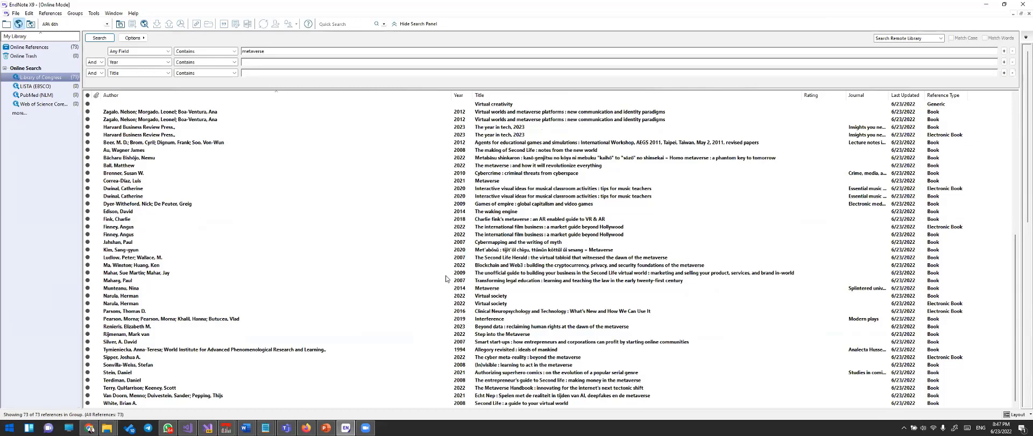
# - Select the complete set of metaverse search results and check the Find Full Text options again
pyautogui.click(445, 273)
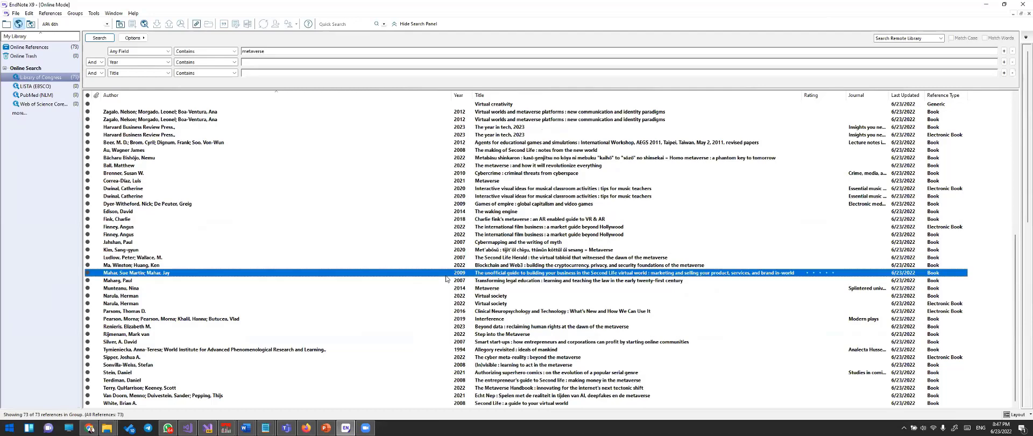
pyautogui.hotkey('ctrl', 'a')
pyautogui.rightClick(446, 274)
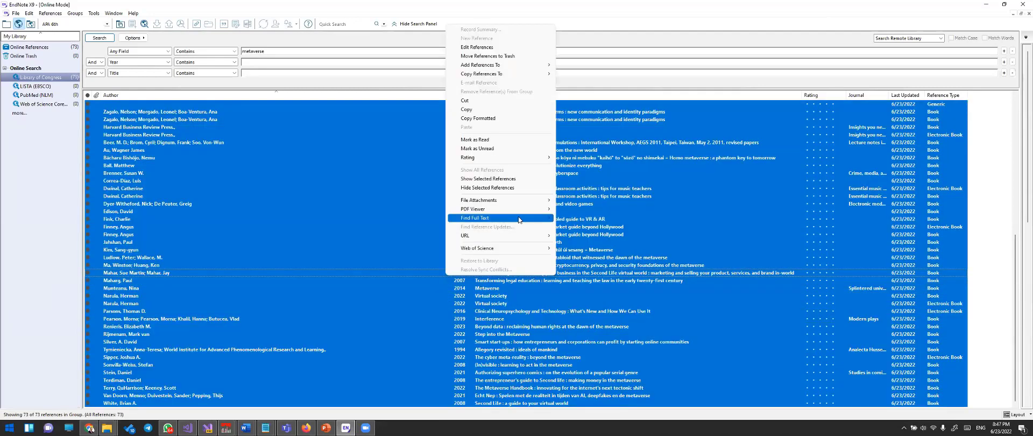
pyautogui.moveTo(518, 219)
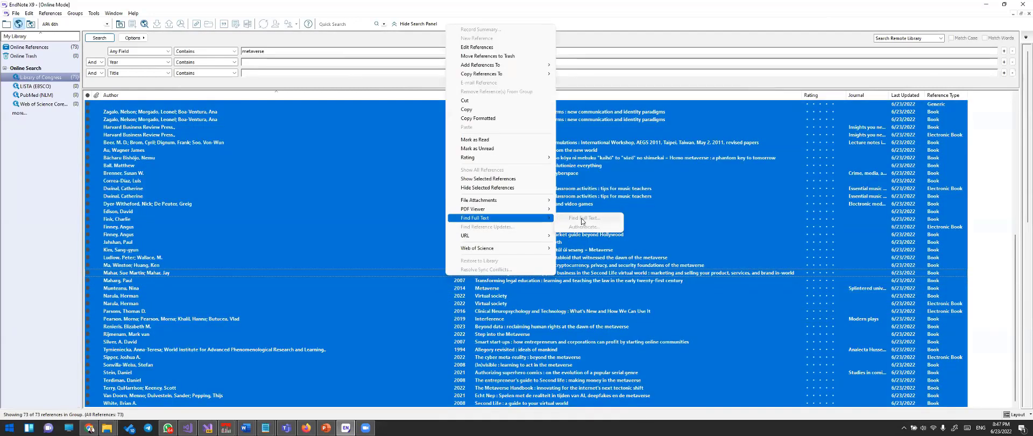
pyautogui.click(676, 33)
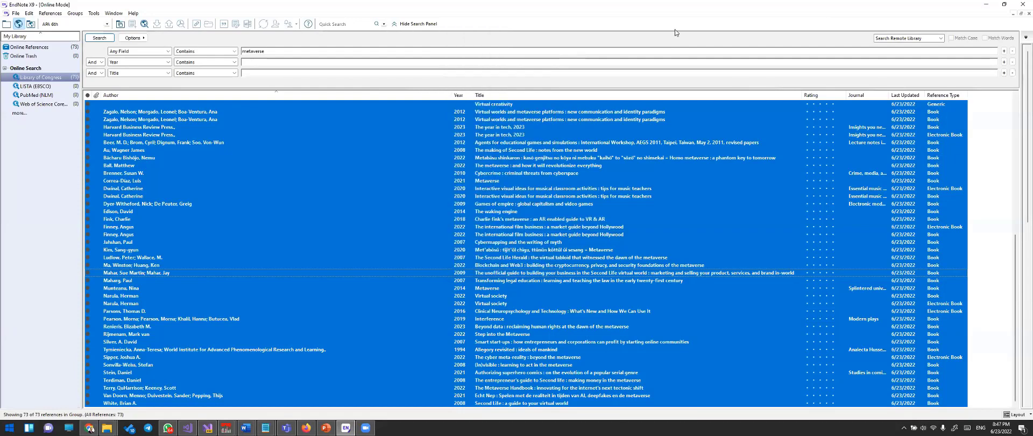
# - Look through the metaverse results, including "The metaverse : and how it will revolutionize everything" and the "The year in tech, 2023" book and electronic book entries
pyautogui.click(593, 165)
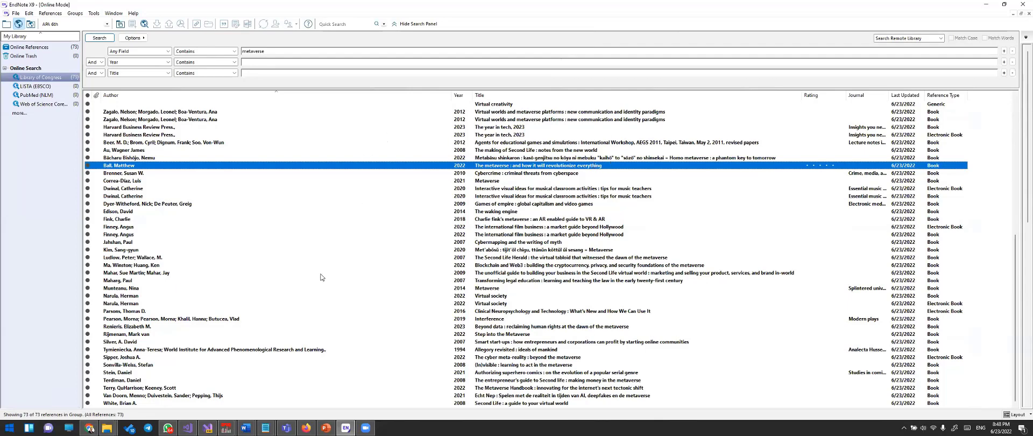
pyautogui.scroll(11, 196, 230)
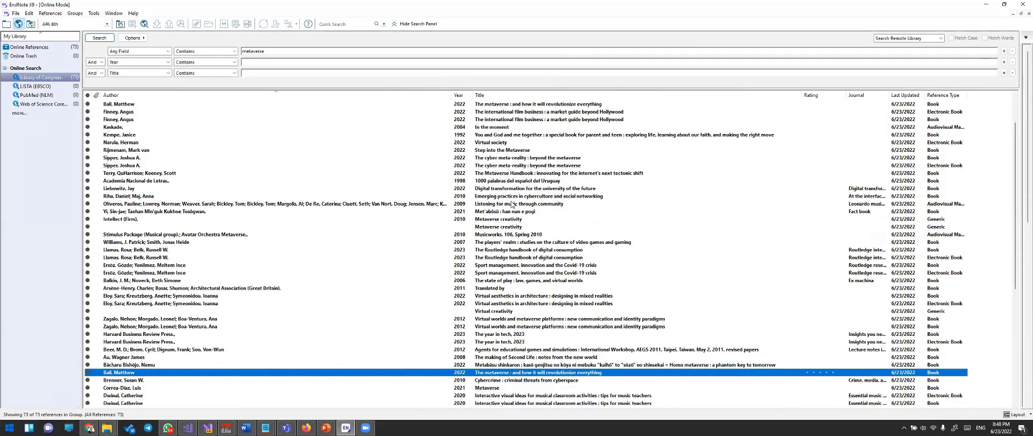
pyautogui.scroll(-2, 512, 204)
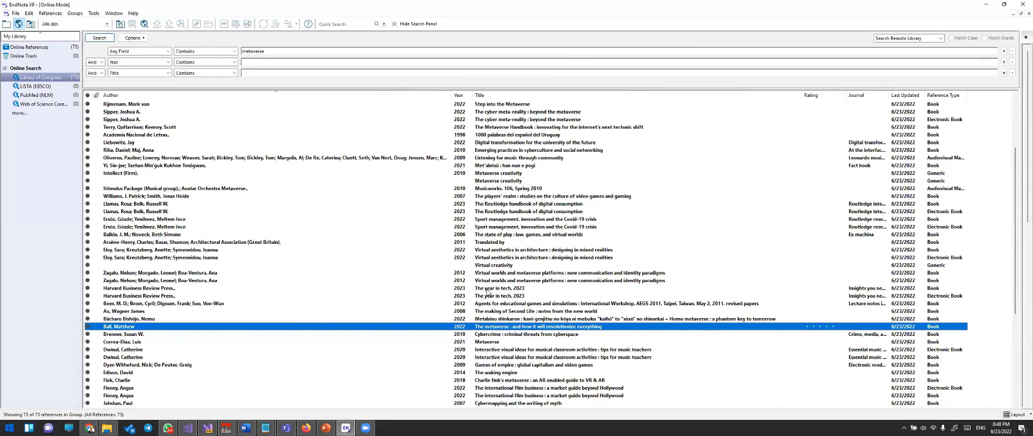
pyautogui.click(498, 289)
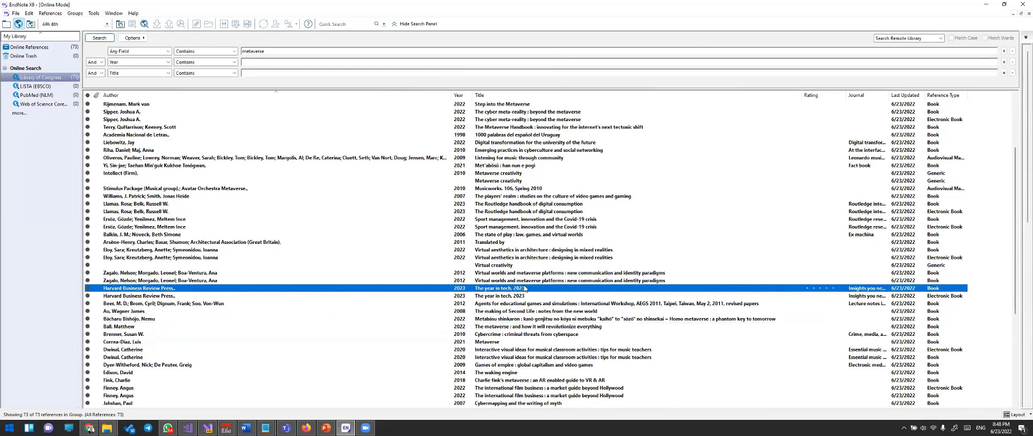
pyautogui.click(496, 302)
pyautogui.click(525, 295)
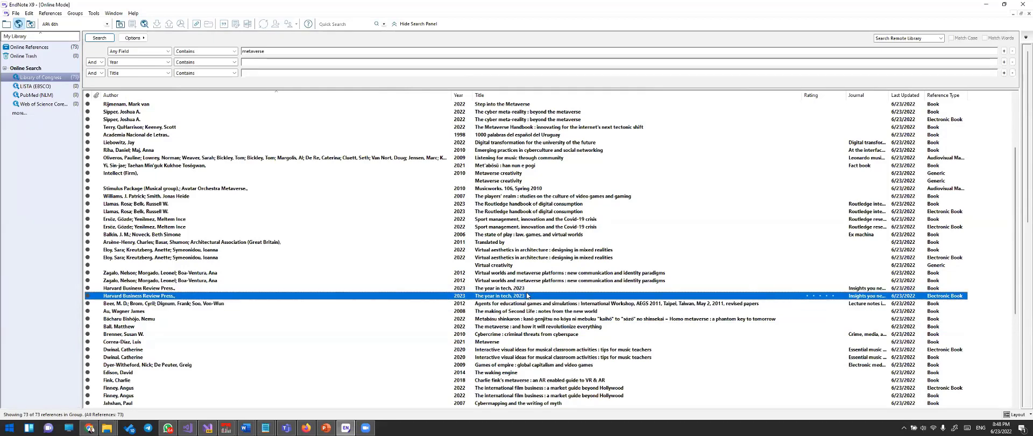
# - Compare the book and electronic book entries of "The year in tech, 2023" in the results list
pyautogui.press('Up')
pyautogui.press('Down')
pyautogui.press('Up')
pyautogui.press('Down')
pyautogui.press('Up')
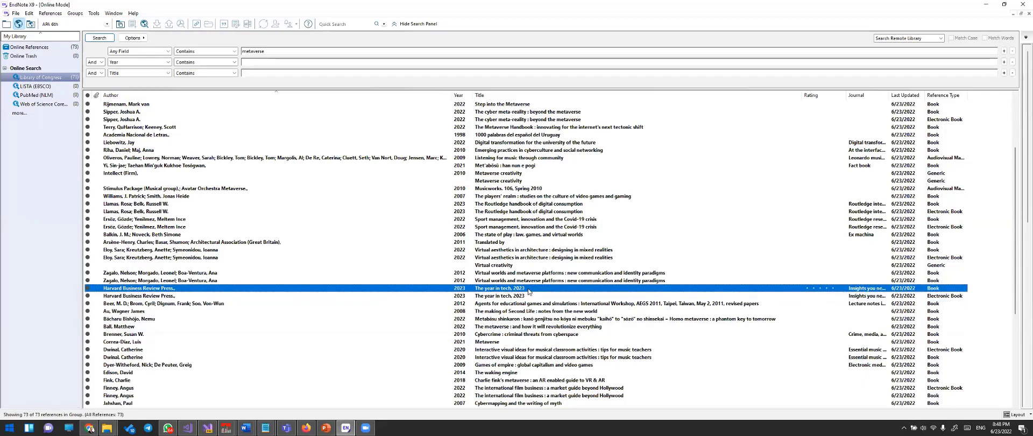
pyautogui.press('Down')
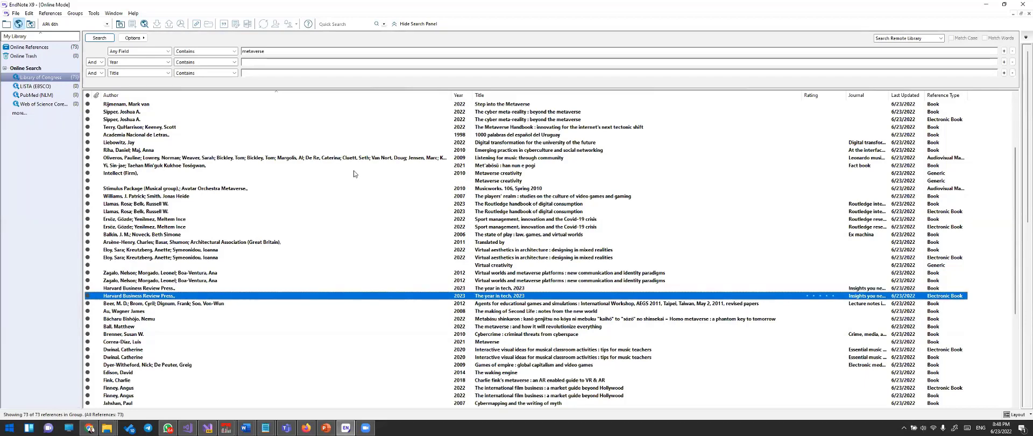
# - Run Find Duplicates on the retrieved Library of Congress metaverse references
pyautogui.click(93, 12)
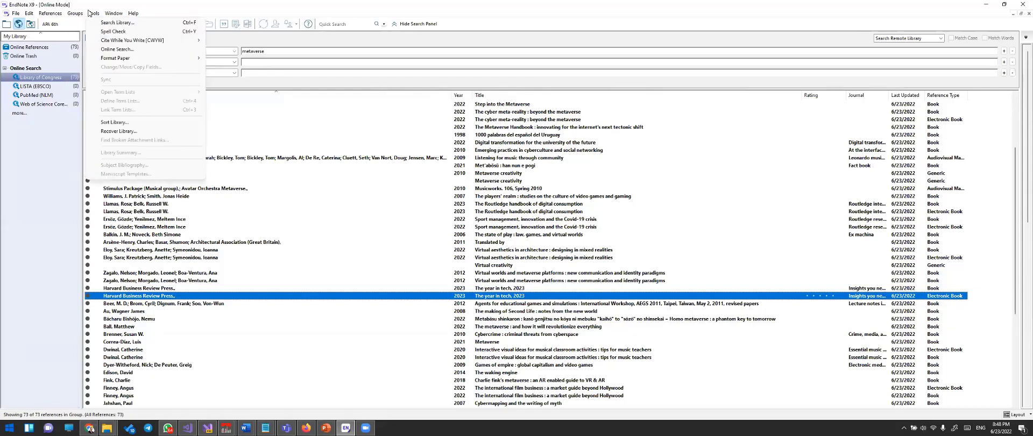
pyautogui.moveTo(54, 14)
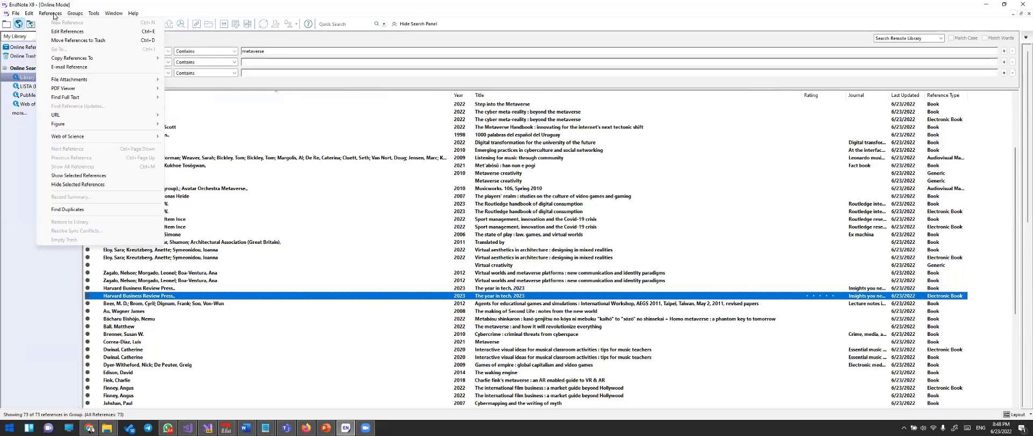
pyautogui.click(47, 14)
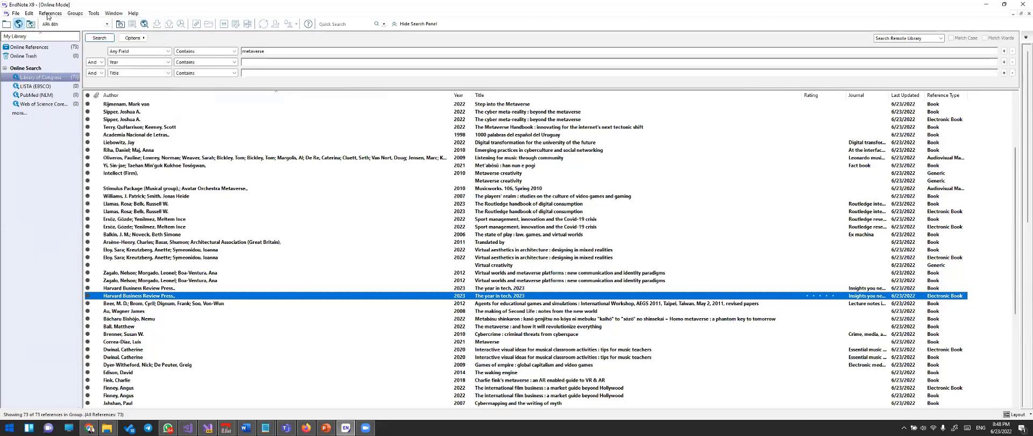
pyautogui.click(48, 14)
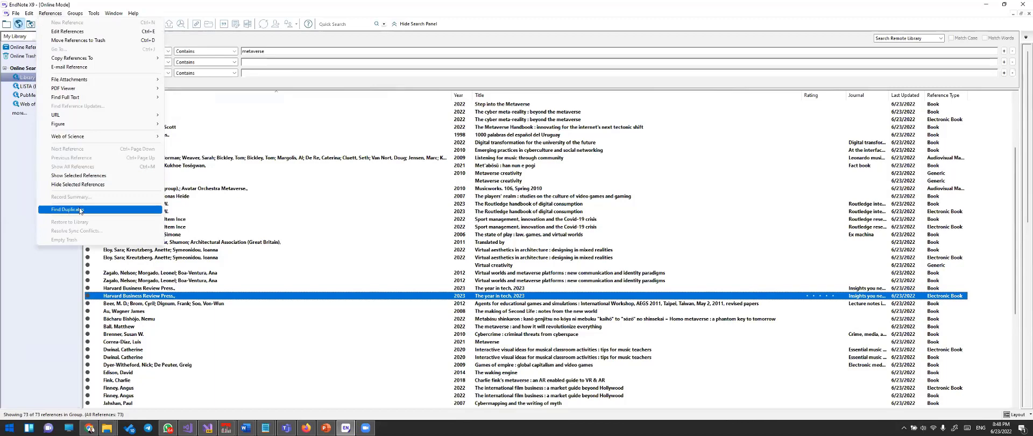
pyautogui.click(80, 210)
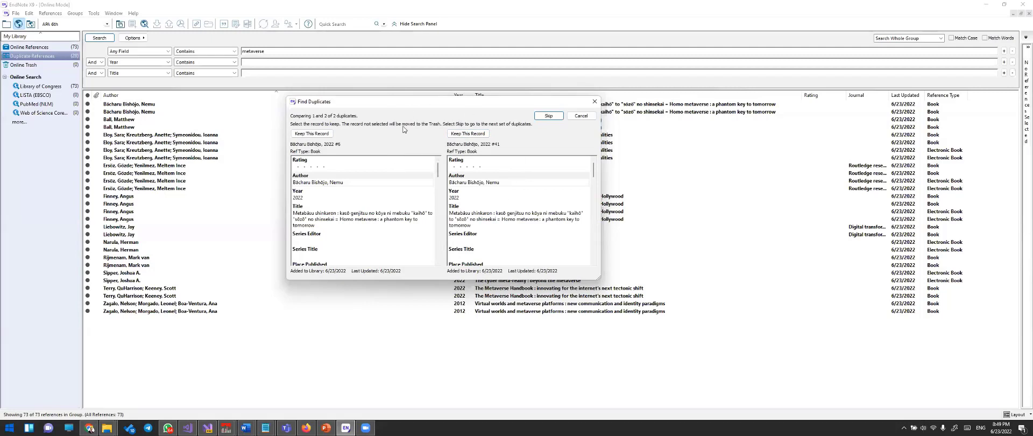
# - Resolve every duplicate set by keeping the first record of each pair and sending the other copy to the trash
pyautogui.click(314, 135)
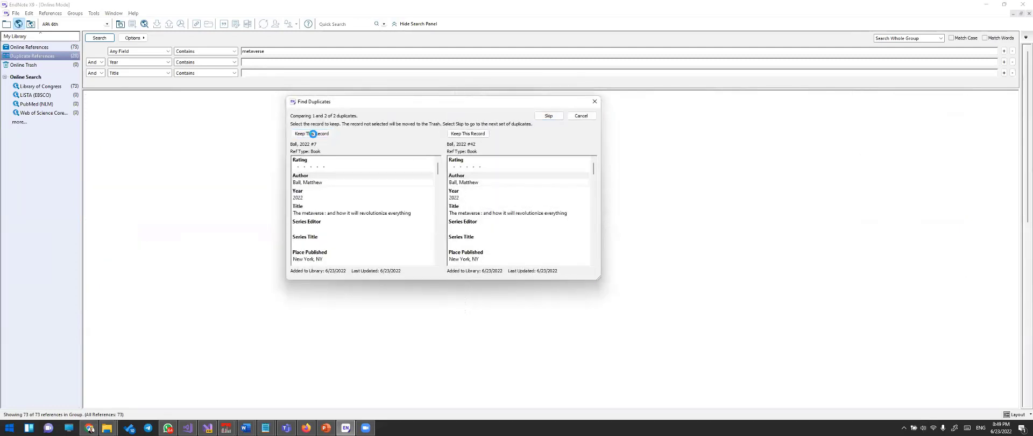
pyautogui.click(313, 134)
pyautogui.click(313, 134)
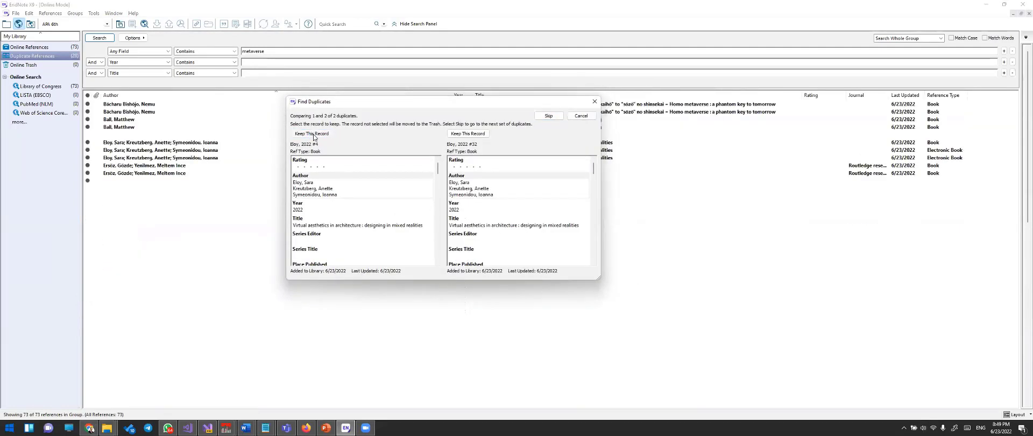
pyautogui.click(313, 134)
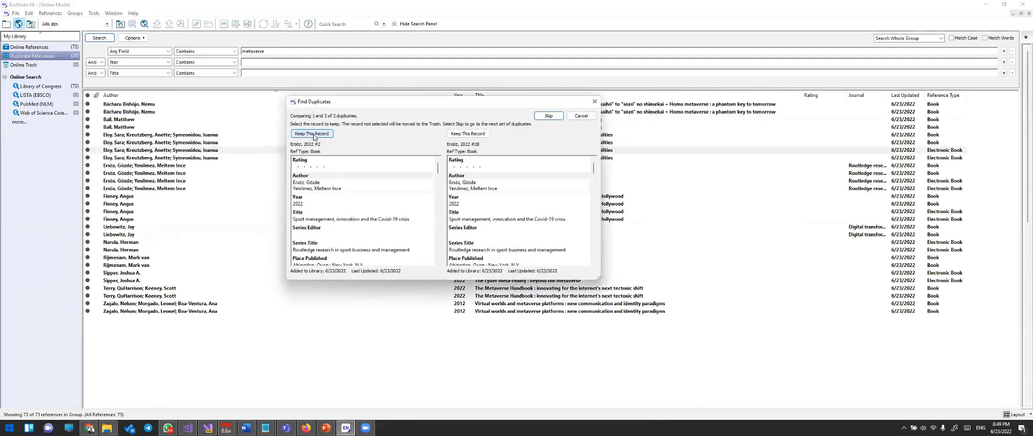
pyautogui.click(313, 134)
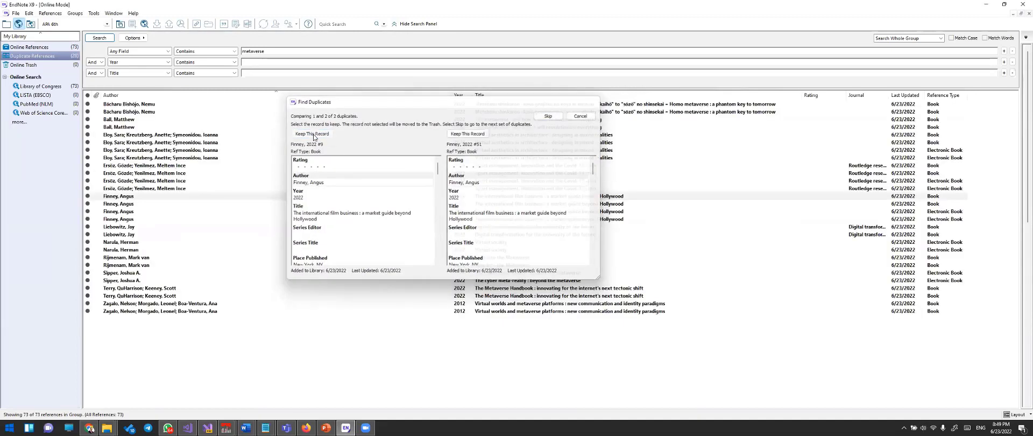
pyautogui.click(314, 134)
pyautogui.click(313, 134)
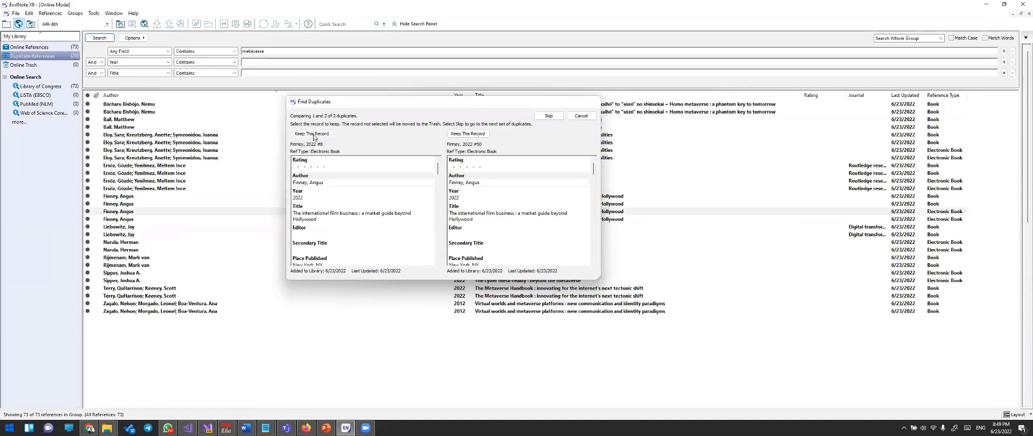
pyautogui.click(313, 134)
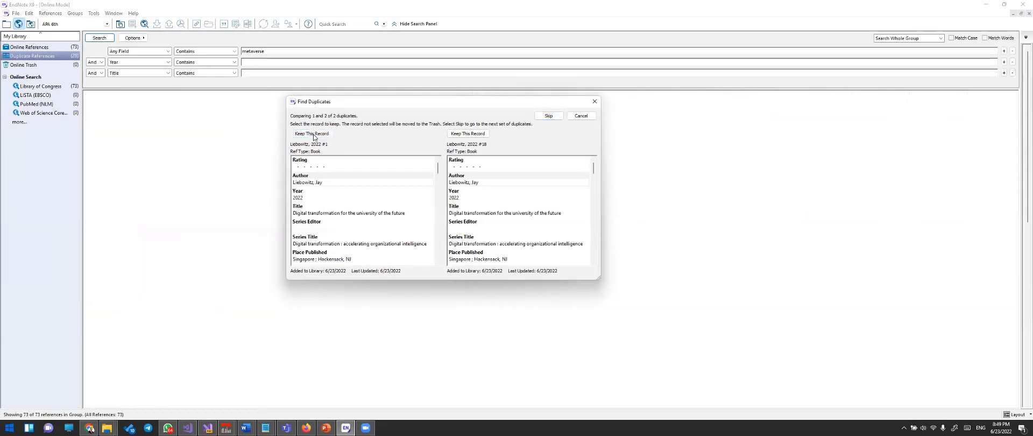
pyautogui.click(313, 134)
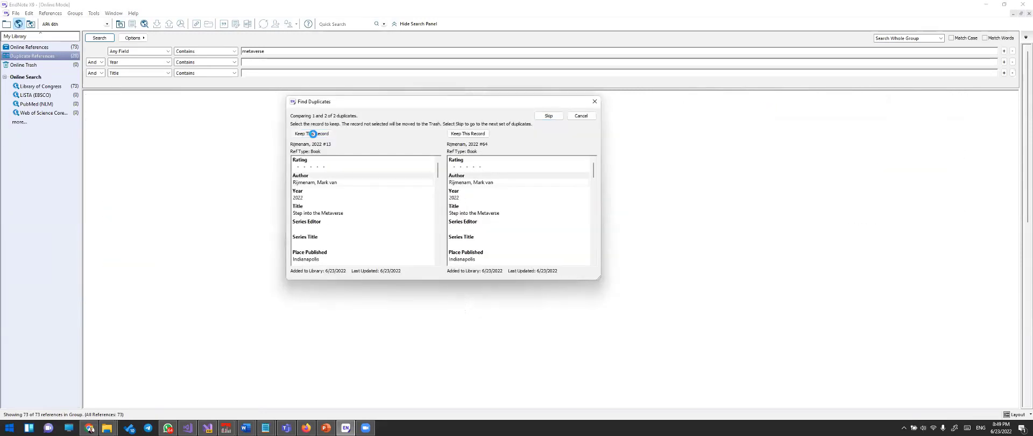
pyautogui.click(313, 134)
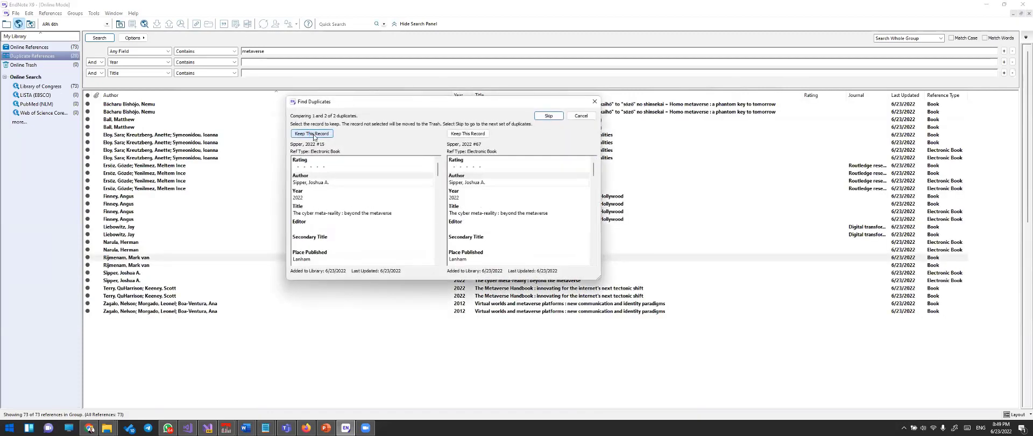
pyautogui.click(314, 134)
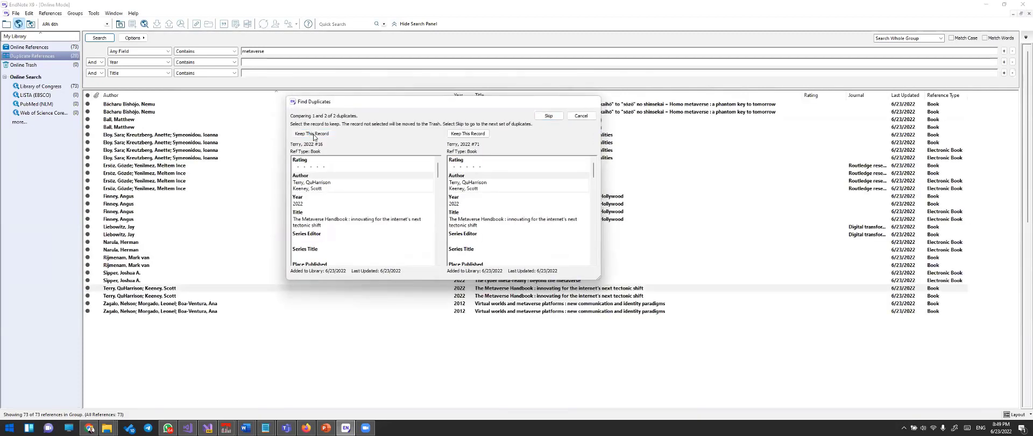
pyautogui.click(314, 135)
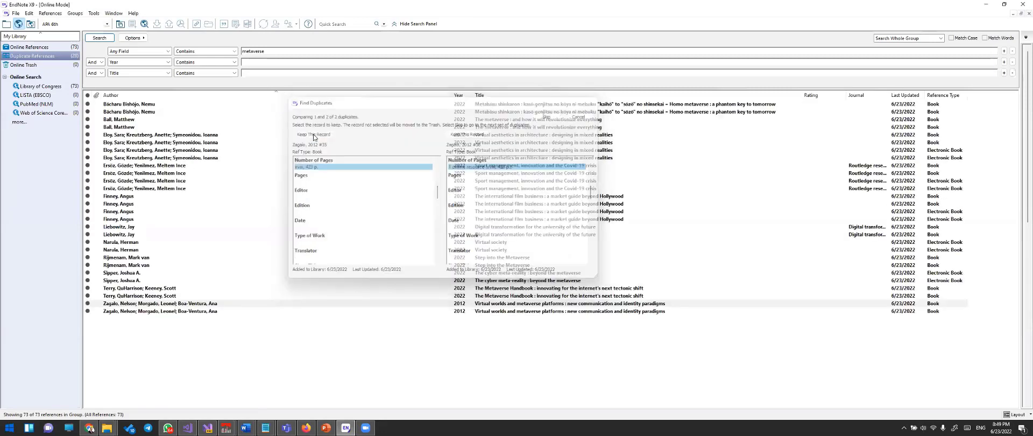
pyautogui.click(313, 134)
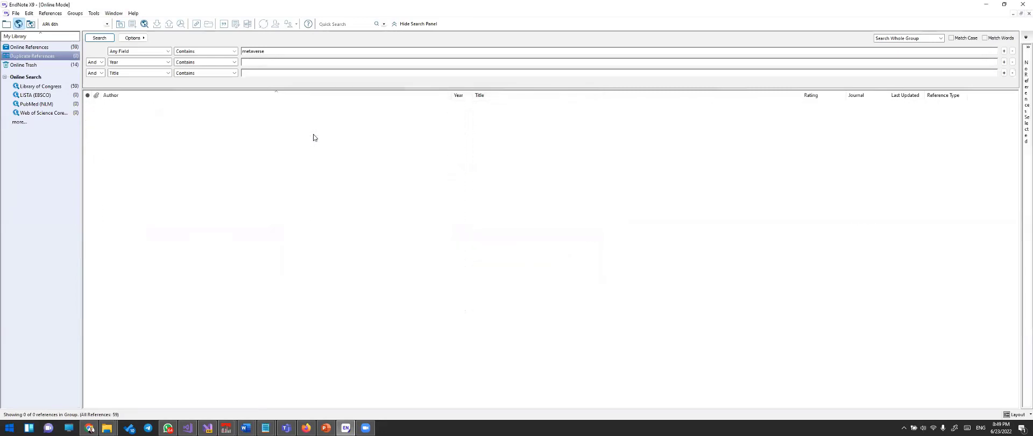
# - Review the deduplicated references in the Library of Congress group and in the full set of online references
pyautogui.click(63, 88)
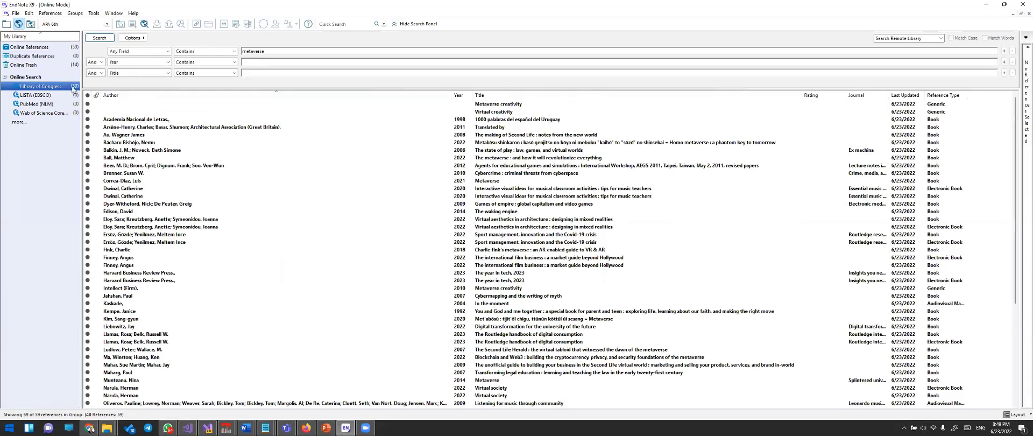
pyautogui.scroll(-4, 520, 160)
pyautogui.scroll(-3, 520, 161)
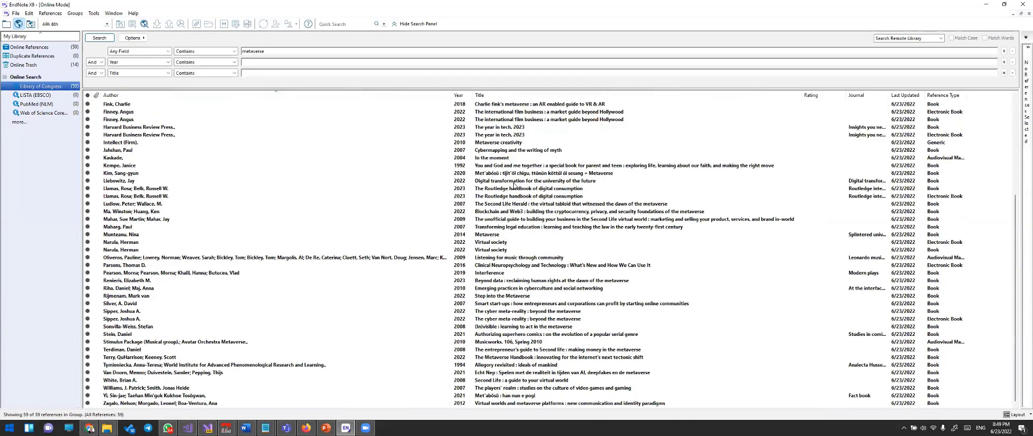
pyautogui.scroll(7, 233, 161)
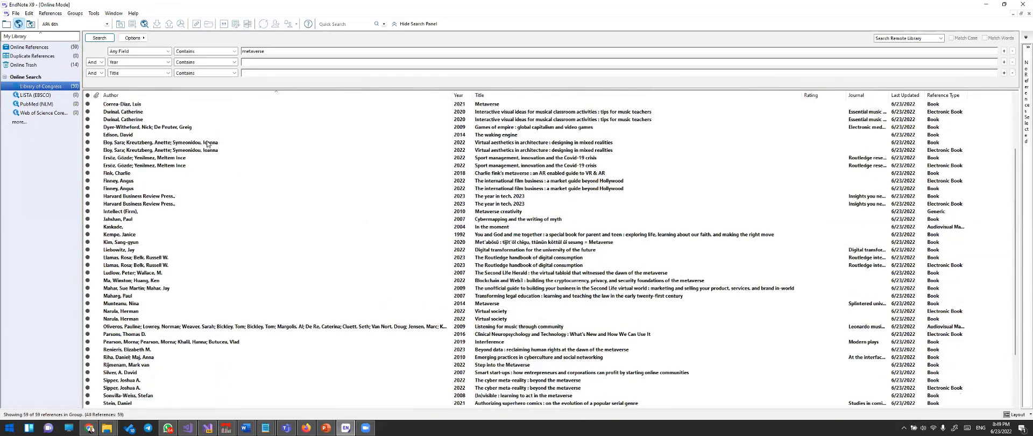
pyautogui.click(34, 48)
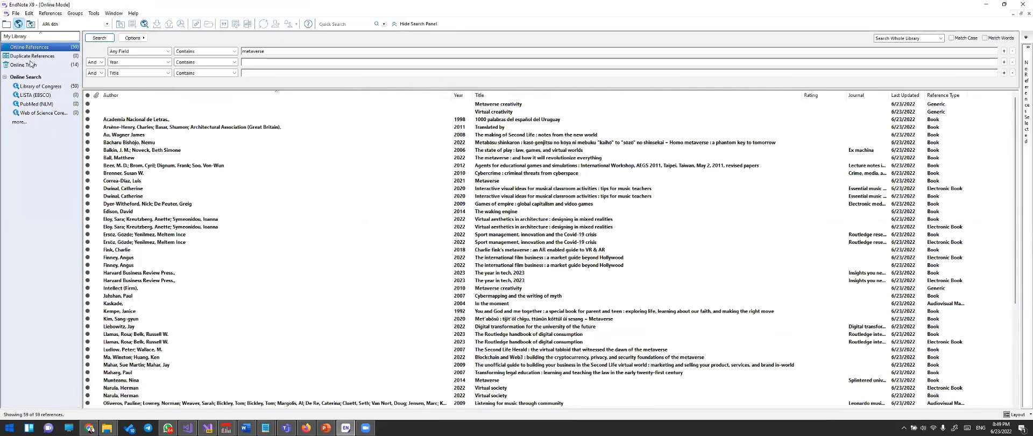
# - Switch to the local metaverse library and create a group named "Google scholar" under My Groups
pyautogui.click(7, 25)
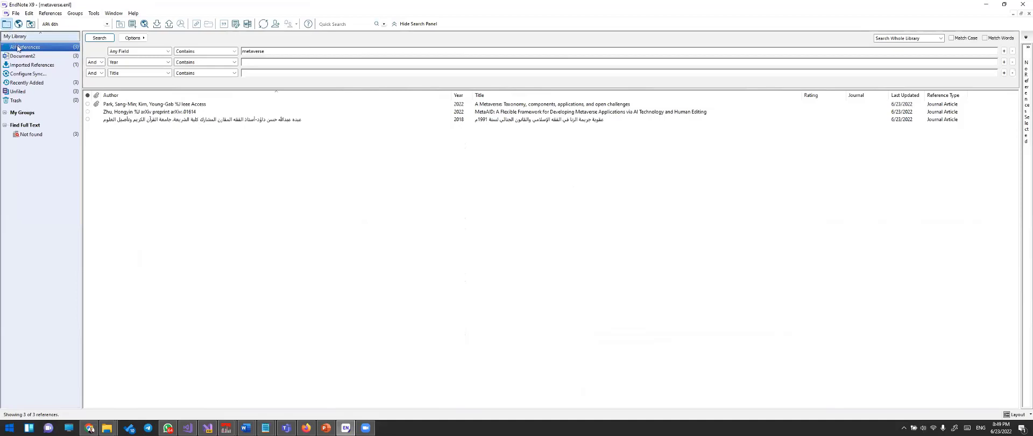
pyautogui.click(19, 113)
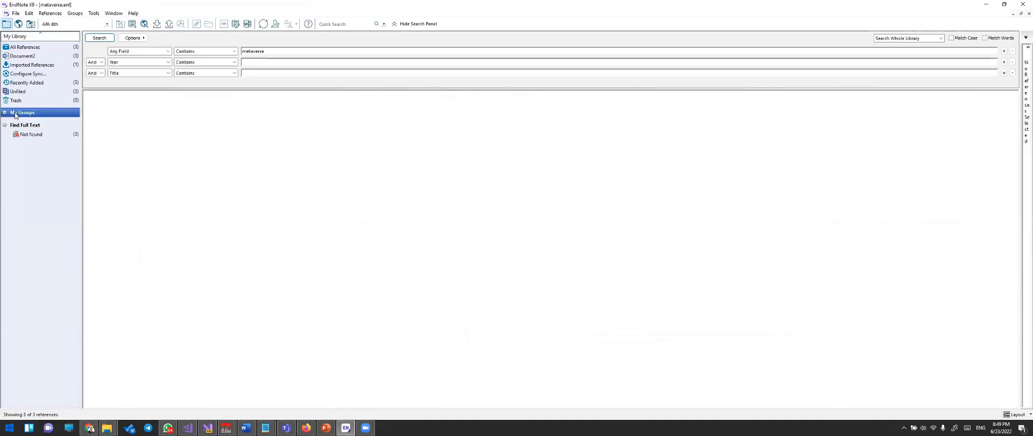
pyautogui.rightClick(18, 114)
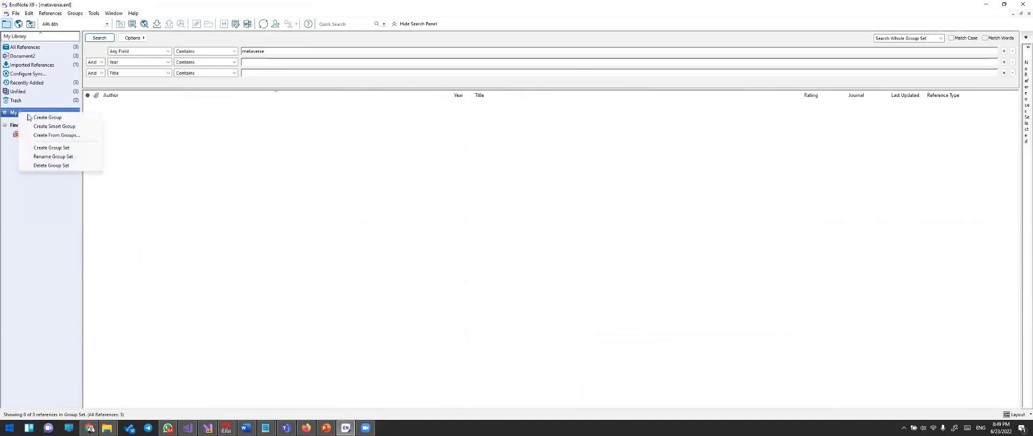
pyautogui.click(47, 118)
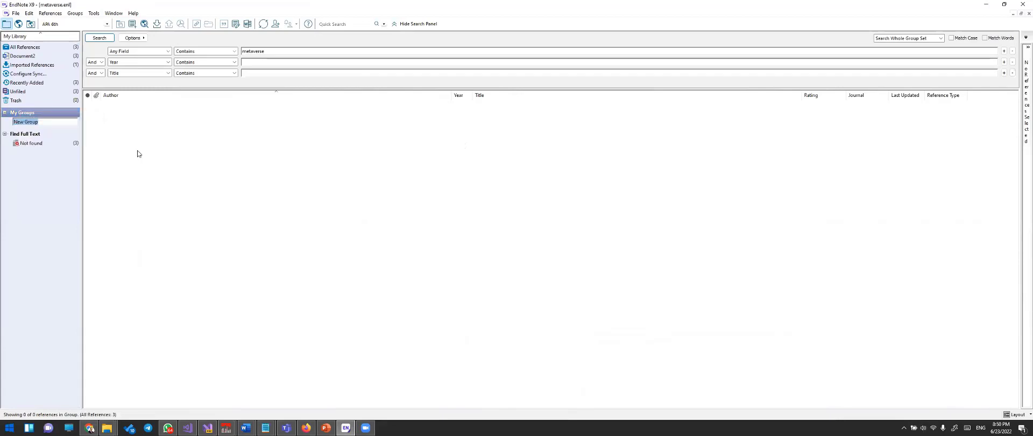
pyautogui.write('Metaverse Paper')
pyautogui.hotkey('ctrl', 'a')
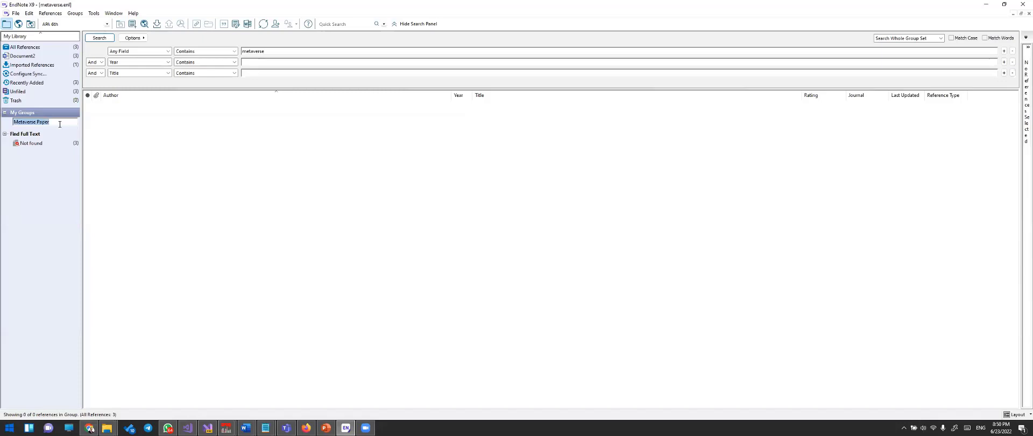
pyautogui.write('Google scholar')
pyautogui.press('Return')
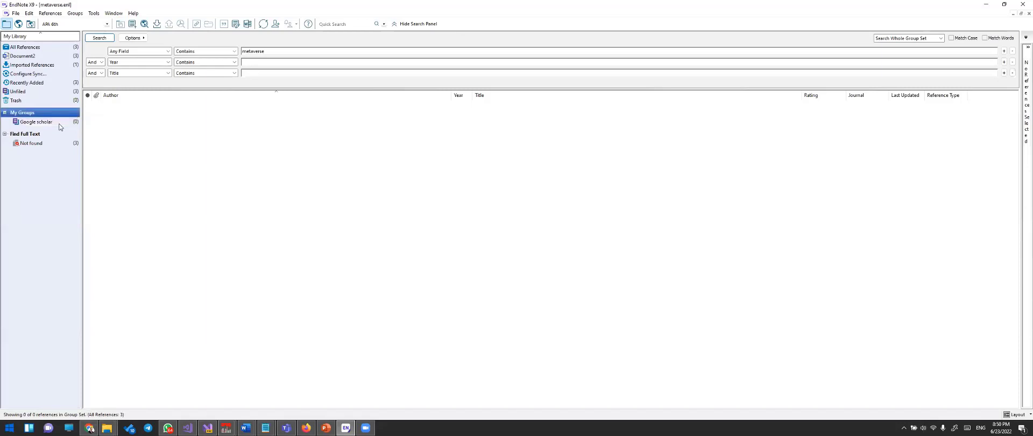
# - Add two more groups named "WOS" and "Scopus" under My Groups
pyautogui.rightClick(27, 112)
pyautogui.click(32, 115)
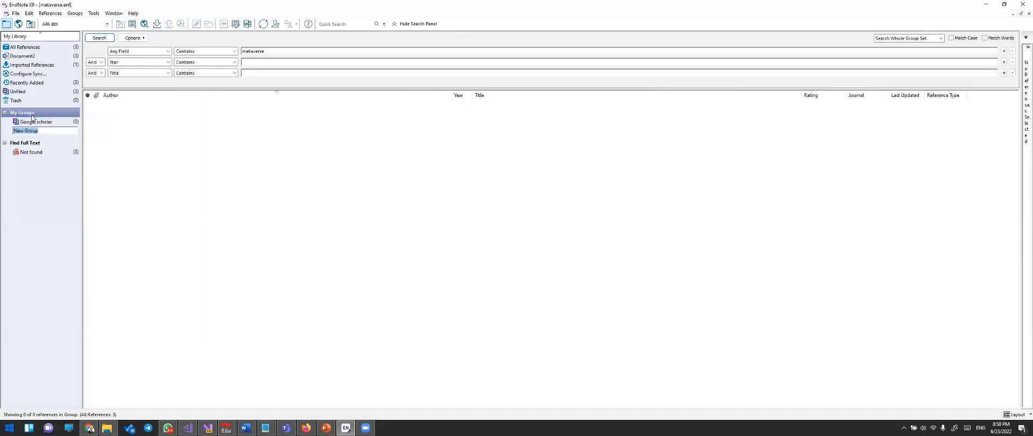
pyautogui.write('WOS')
pyautogui.press('Return')
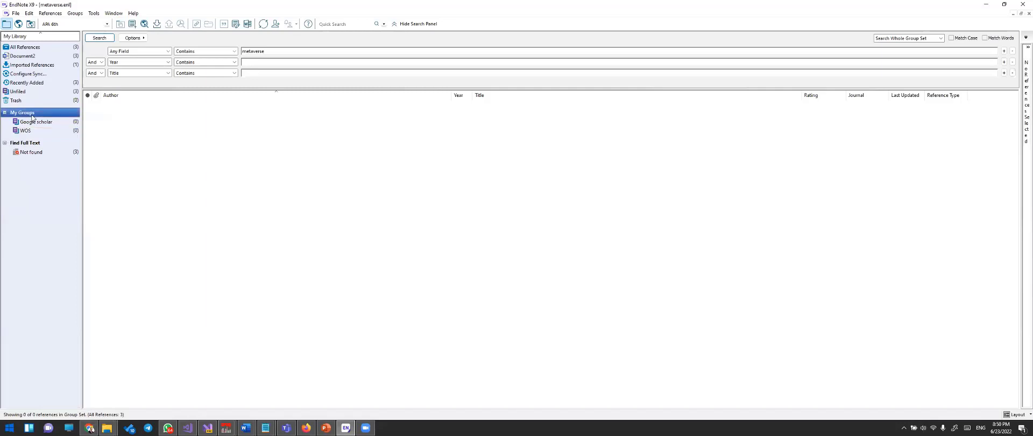
pyautogui.rightClick(31, 115)
pyautogui.click(46, 120)
pyautogui.write('Scopus')
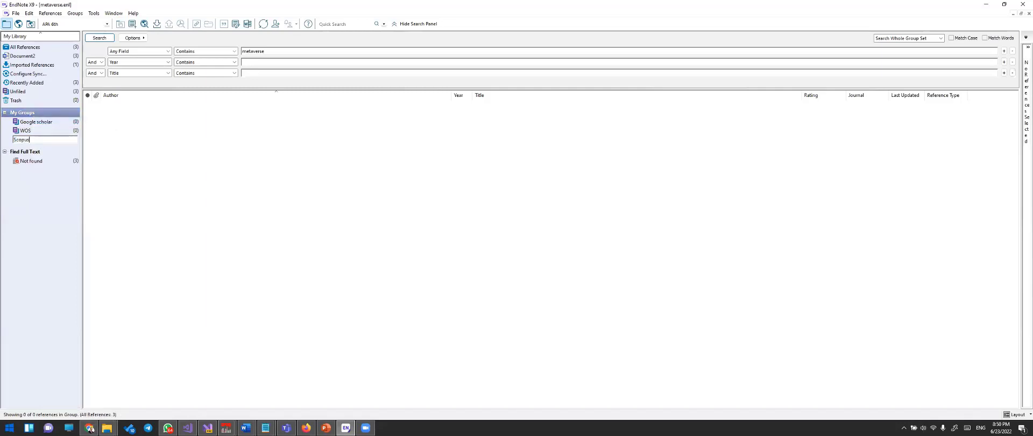
pyautogui.press('Return')
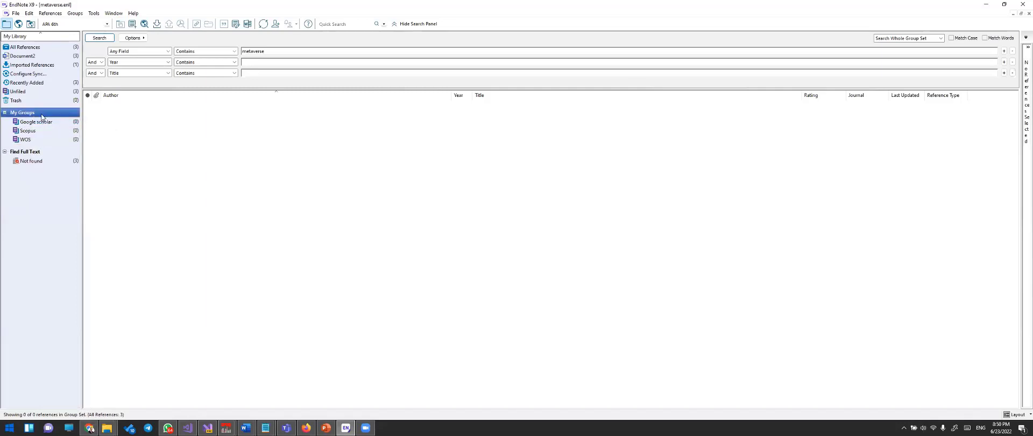
# - Add another group with its default name under My Groups, and return to the online references
pyautogui.rightClick(41, 111)
pyautogui.click(46, 115)
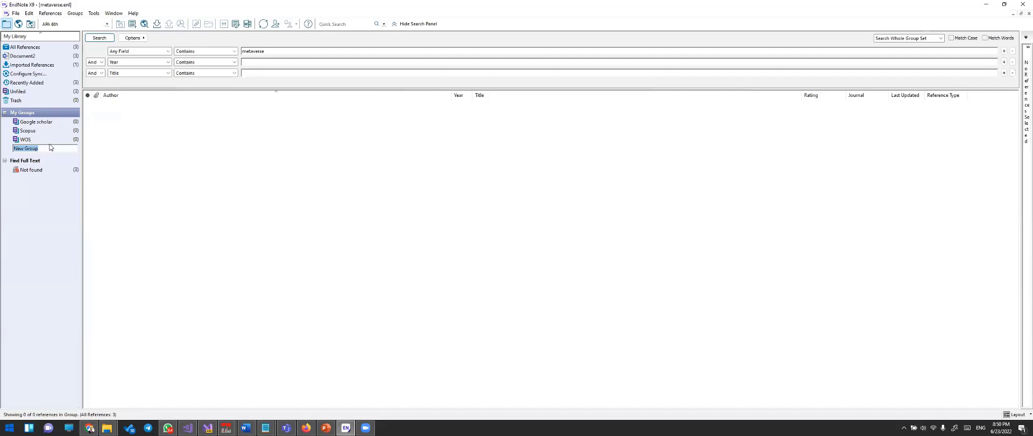
pyautogui.click(48, 142)
pyautogui.click(45, 149)
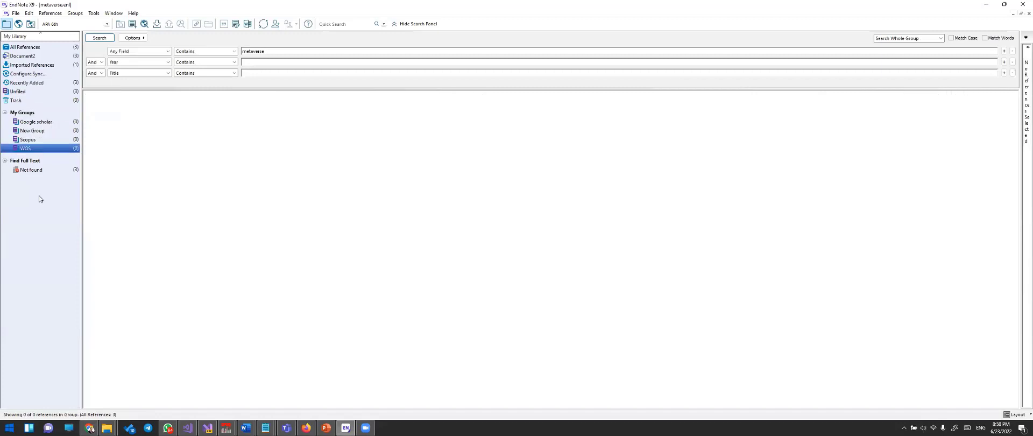
pyautogui.click(19, 24)
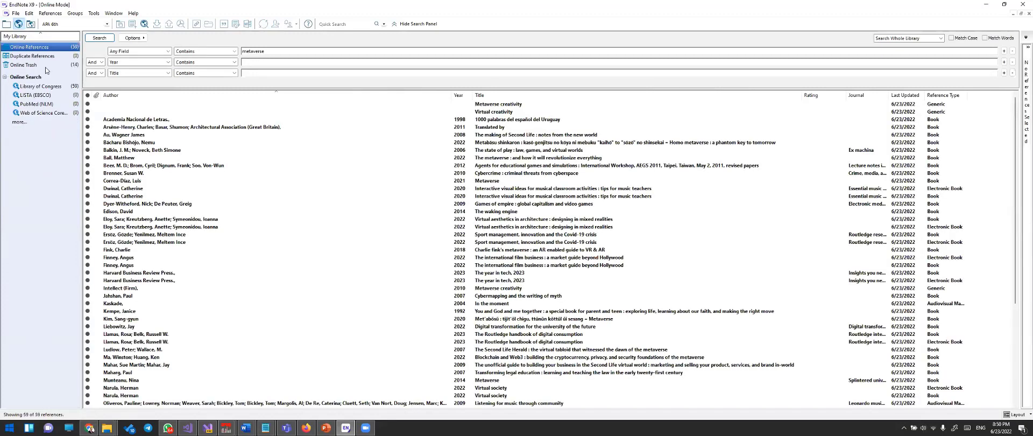
pyautogui.click(57, 86)
pyautogui.click(225, 149)
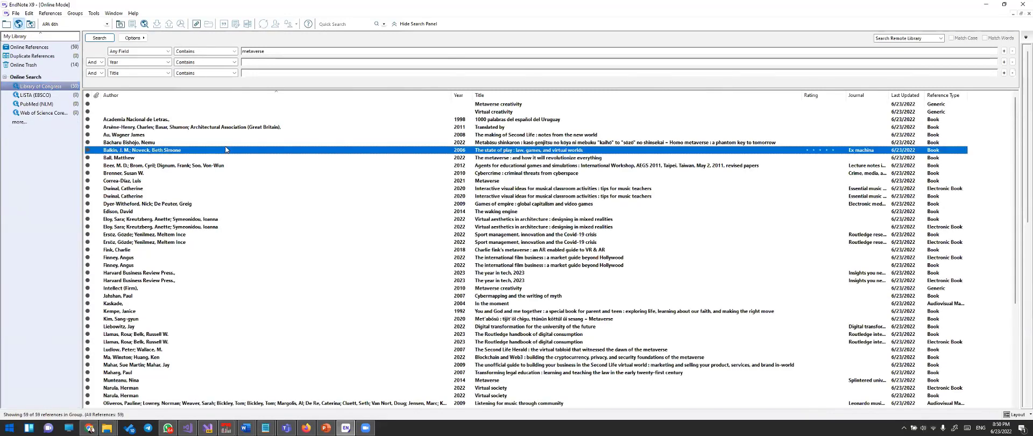
pyautogui.hotkey('ctrl', 'a')
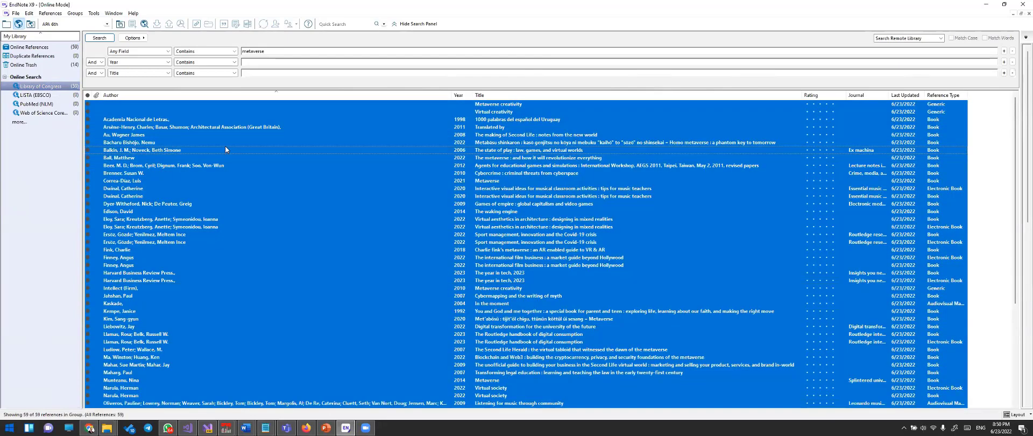
pyautogui.rightClick(225, 146)
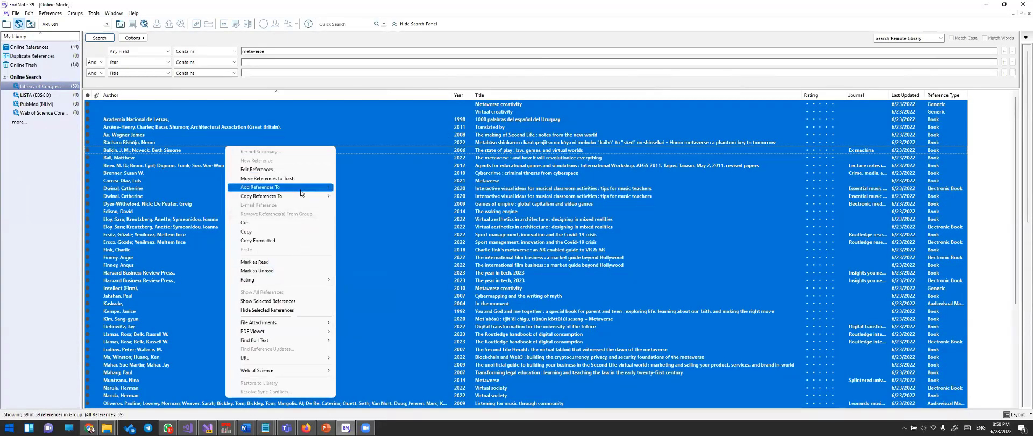
pyautogui.moveTo(301, 192)
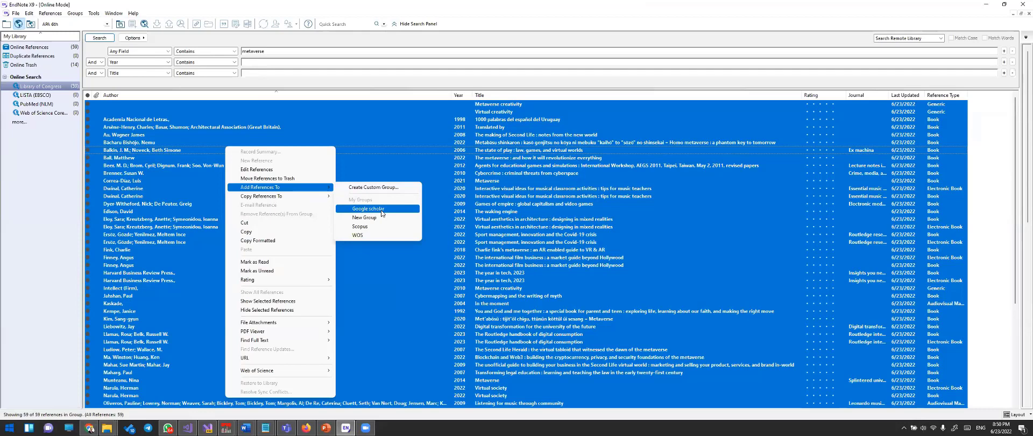
pyautogui.click(7, 25)
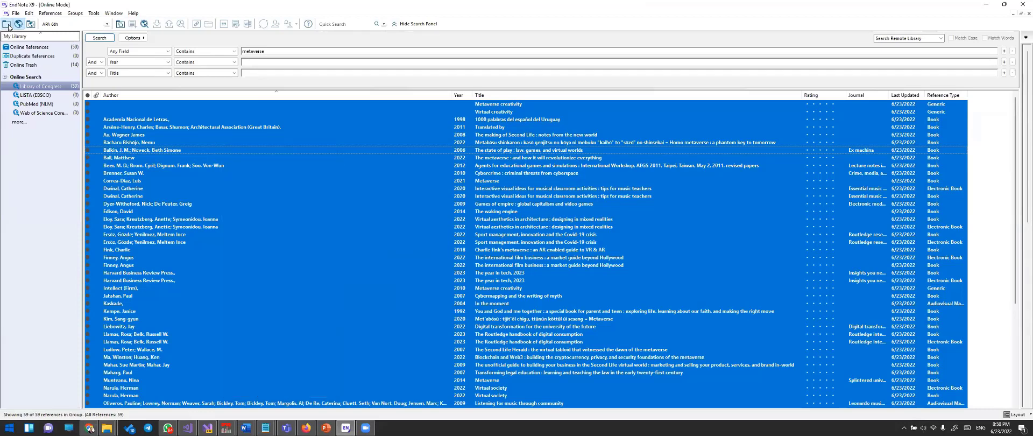
# - Switch to the local metaverse library and create a group named "Library of Congress" under My Groups
pyautogui.click(7, 24)
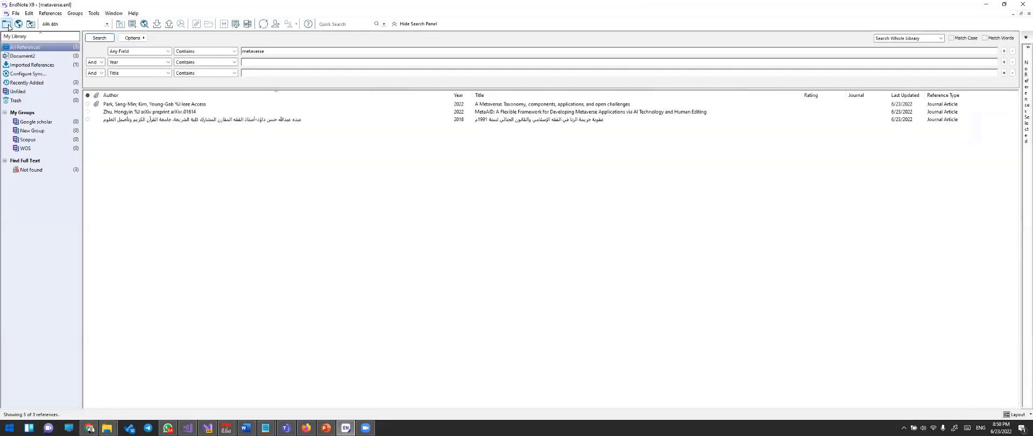
pyautogui.click(24, 112)
pyautogui.rightClick(24, 113)
pyautogui.click(41, 118)
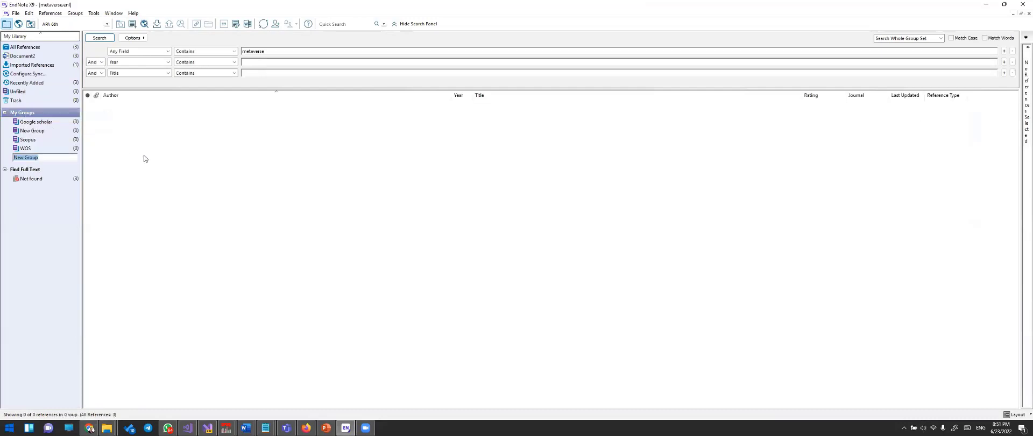
pyautogui.write('L')
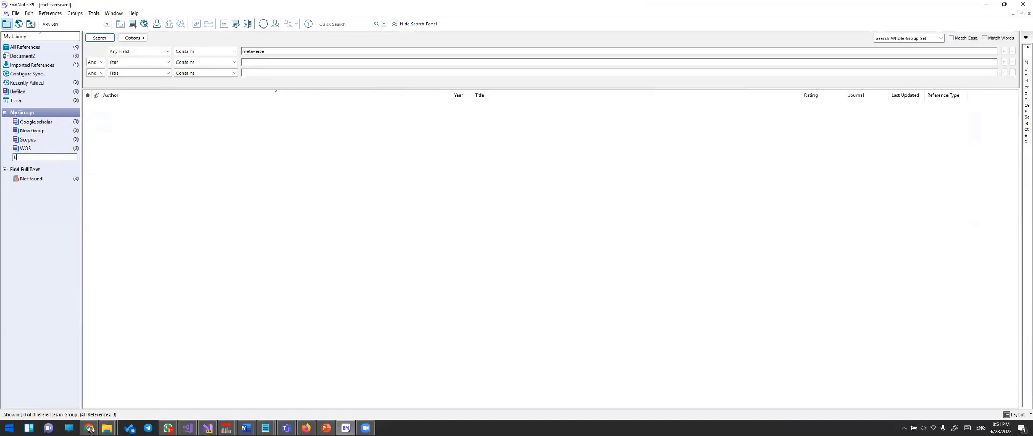
pyautogui.write('ibrary of Congres')
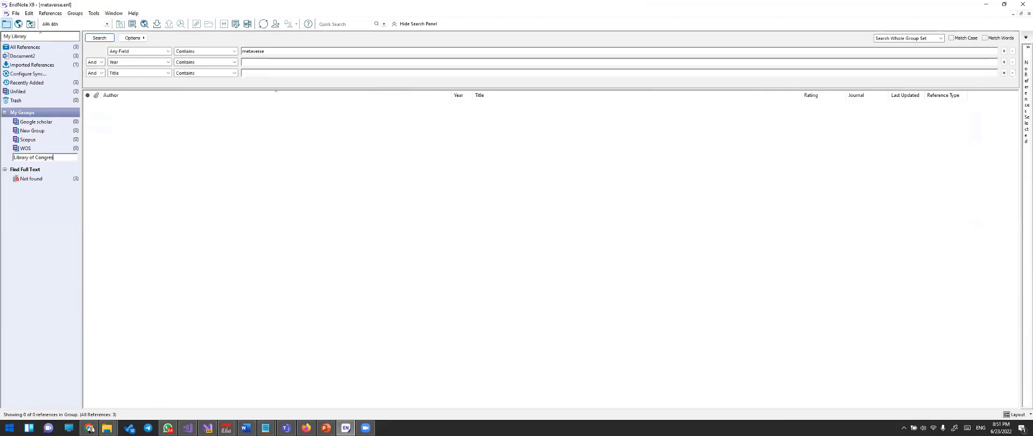
pyautogui.write('s')
pyautogui.press('Return')
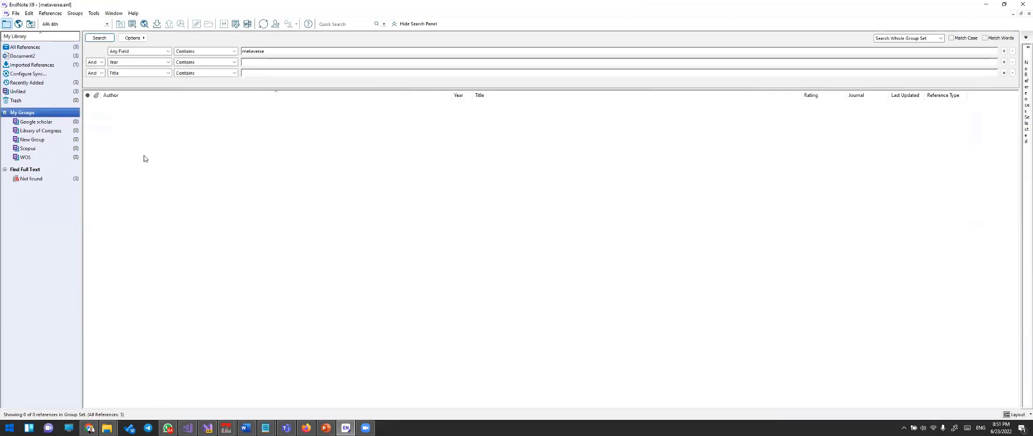
# - Return to online mode and select all references in the online Library of Congress group
pyautogui.click(35, 131)
pyautogui.click(18, 24)
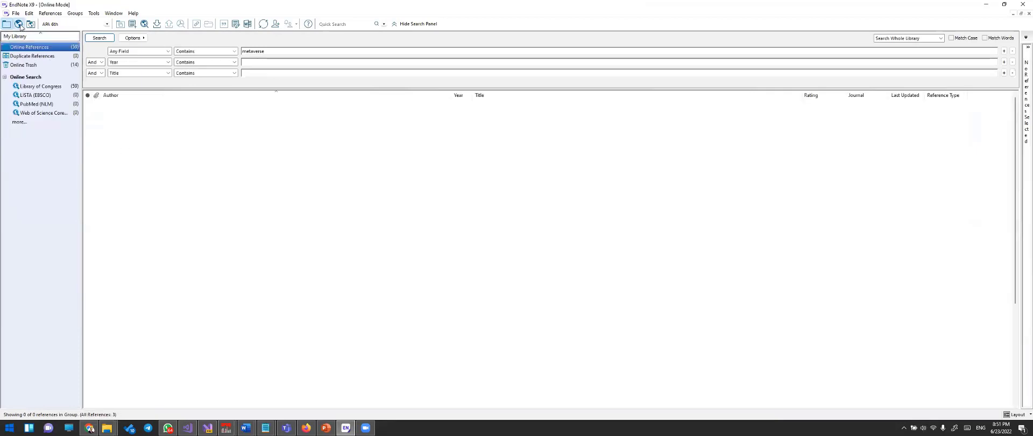
pyautogui.click(46, 87)
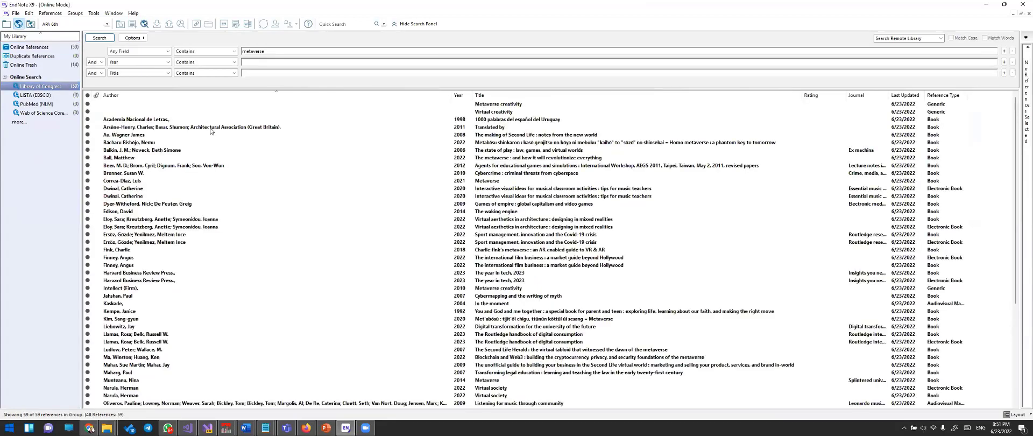
pyautogui.click(211, 128)
pyautogui.hotkey('ctrl', 'a')
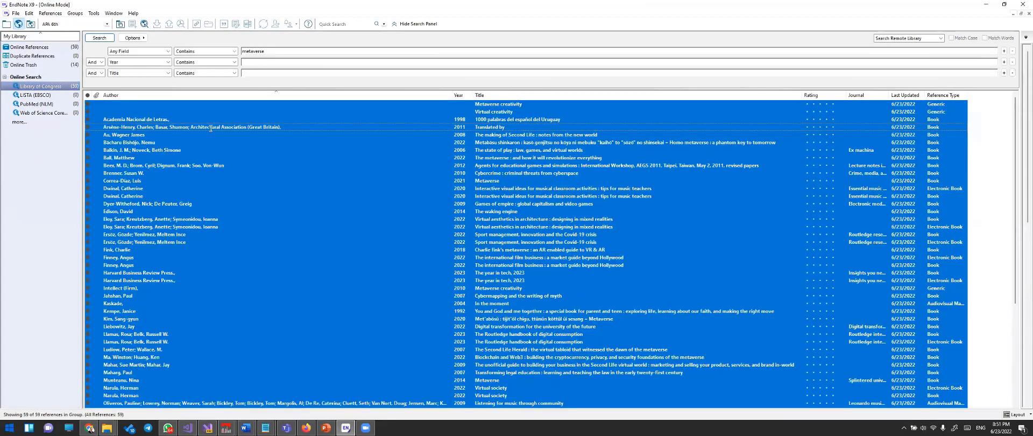
# - Launch EndNote again from the system's program search
pyautogui.hotkey('alt', 'Tab')
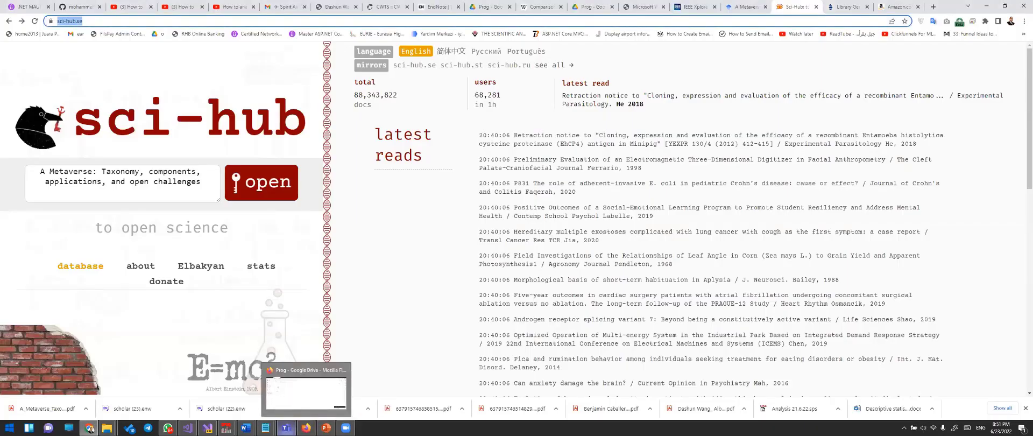
pyautogui.moveTo(225, 428)
pyautogui.press('super')
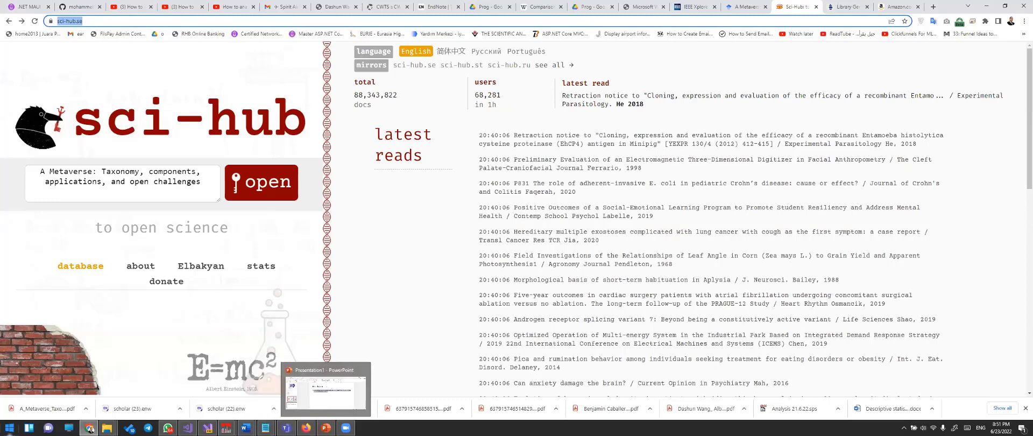
pyautogui.write('end')
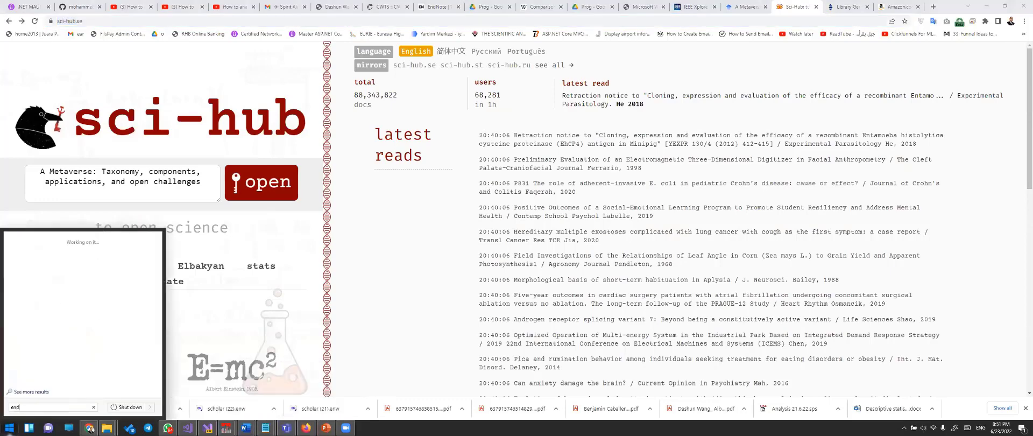
pyautogui.click(42, 252)
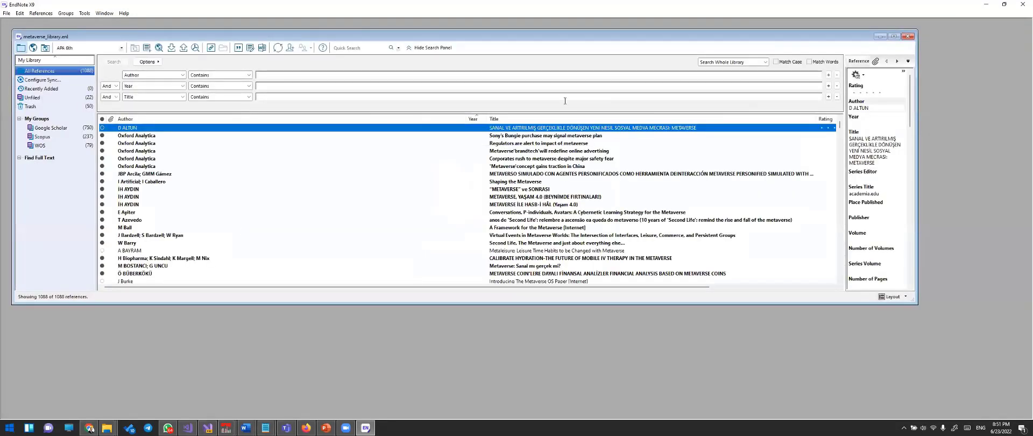
# - Close metaverse_library.enl, then open metaverse.enl from the TestingLibrary folder and maximize its library window
pyautogui.click(906, 37)
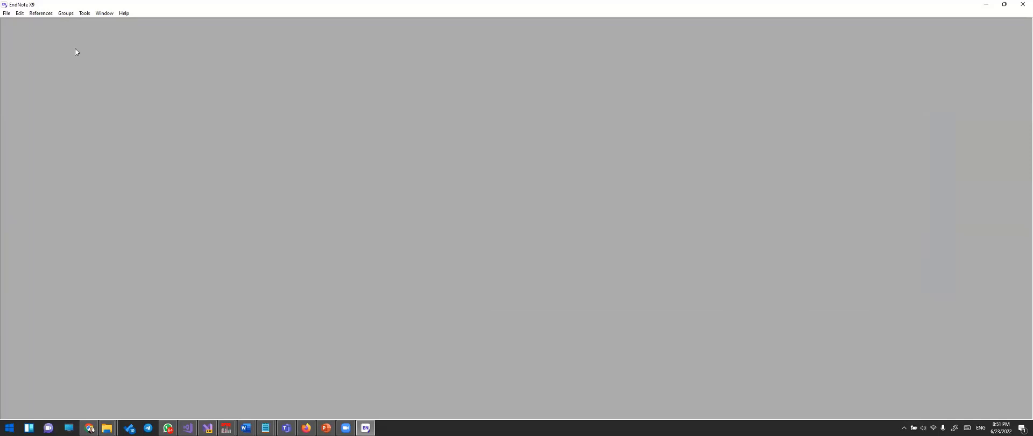
pyautogui.click(6, 14)
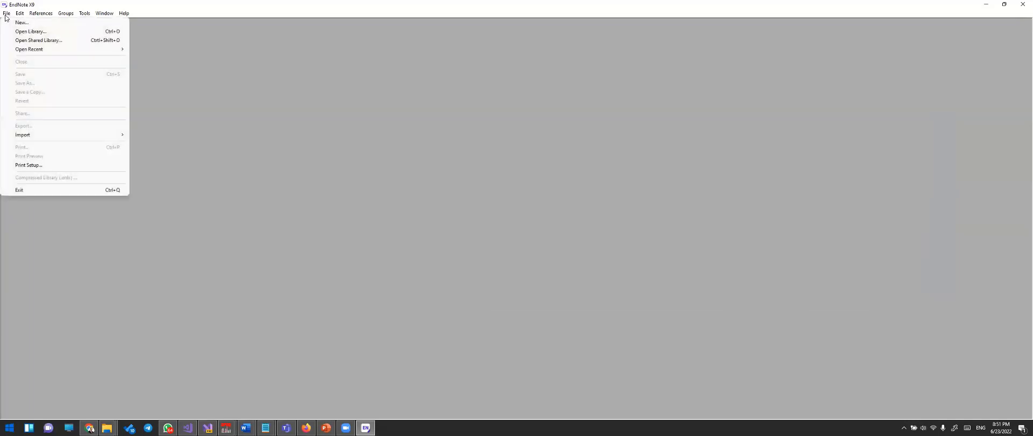
pyautogui.click(31, 31)
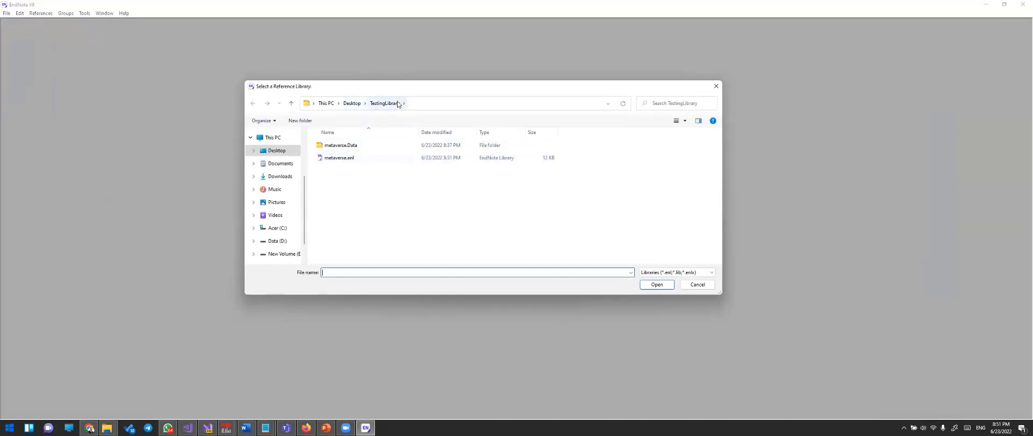
pyautogui.doubleClick(329, 157)
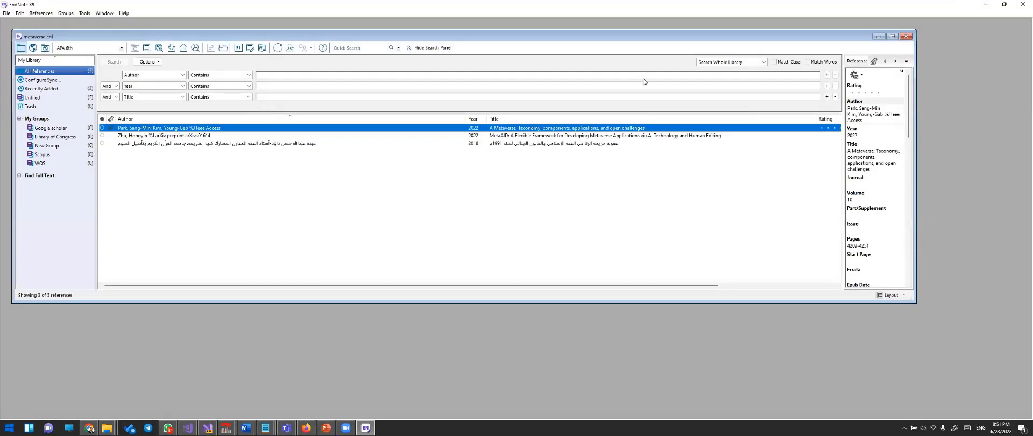
pyautogui.click(893, 37)
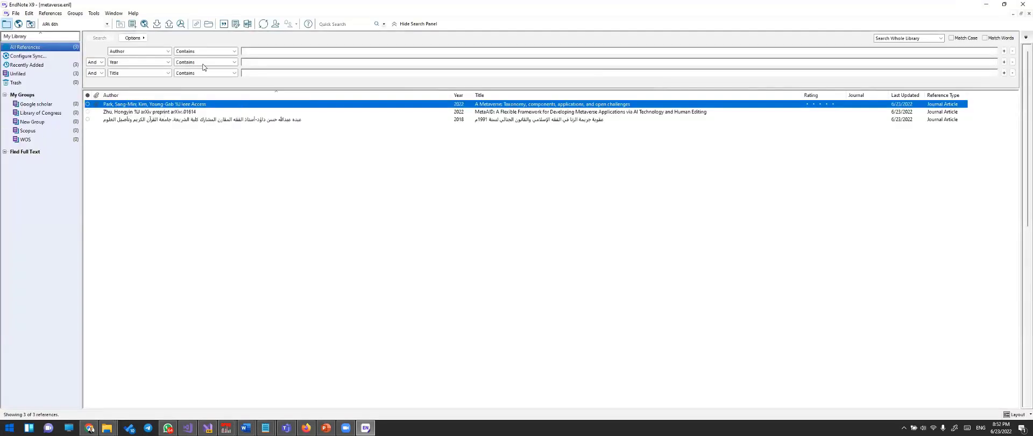
# - Set up an online Library of Congress search for Any Field containing "metaverse" and Year containing "2022"
pyautogui.click(19, 25)
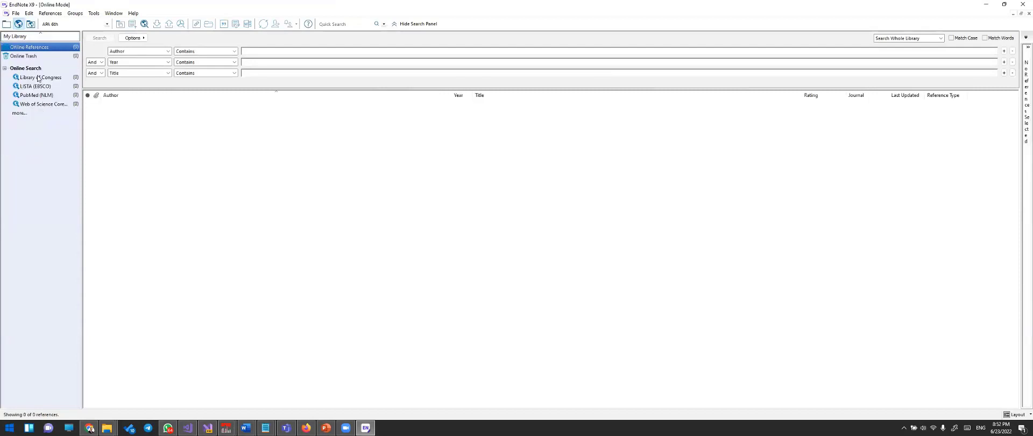
pyautogui.click(39, 78)
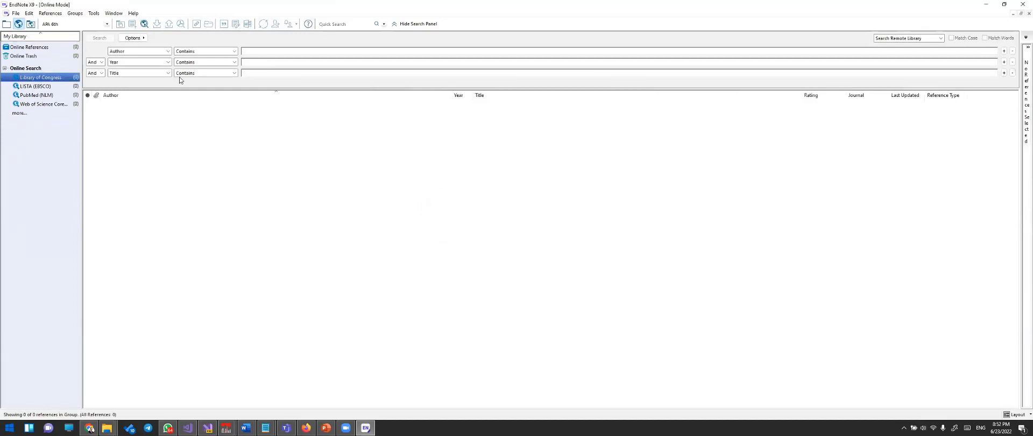
pyautogui.click(290, 52)
pyautogui.write('metaverse')
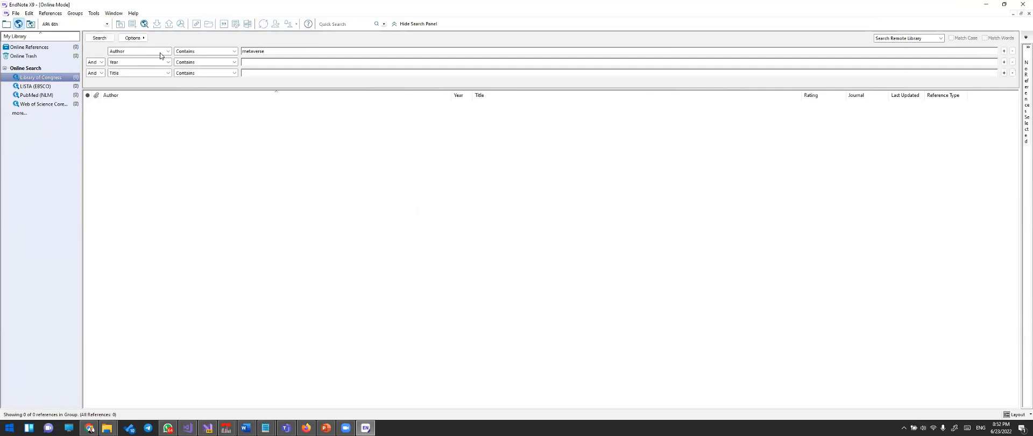
pyautogui.click(161, 52)
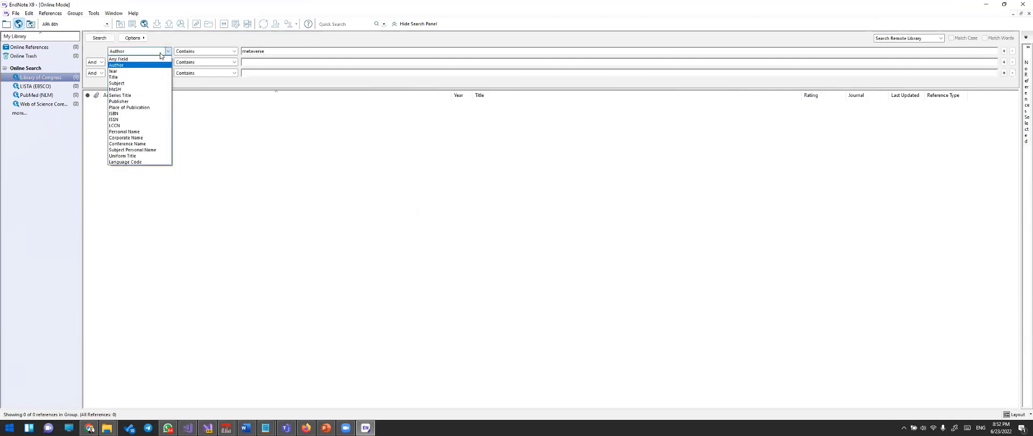
pyautogui.click(120, 59)
pyautogui.click(168, 62)
pyautogui.click(115, 82)
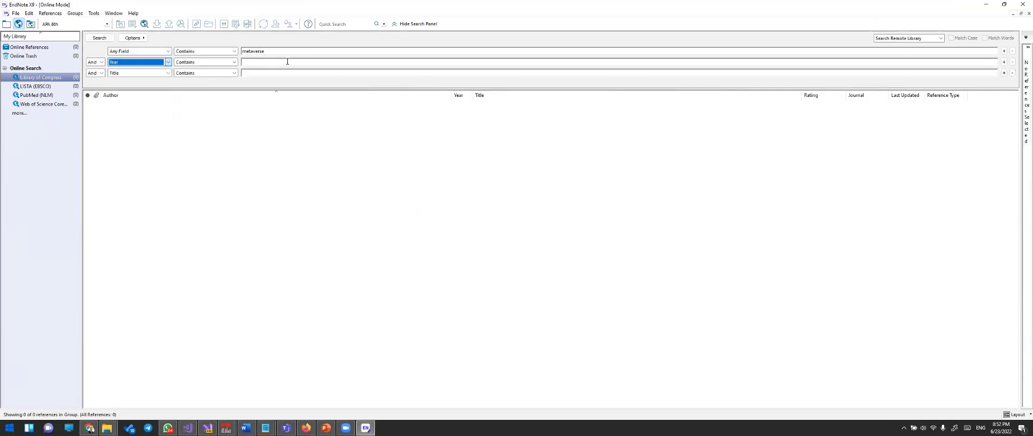
pyautogui.click(287, 61)
pyautogui.write('2022')
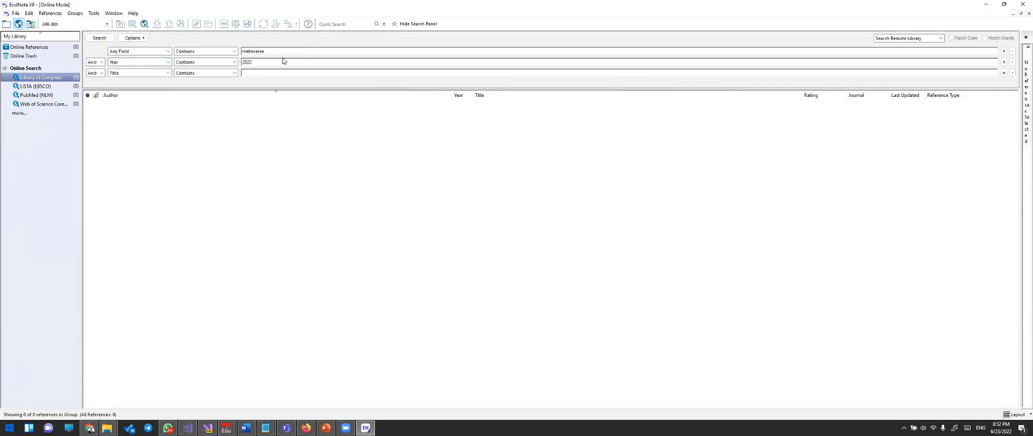
# - Run the online search and retrieve only five of the matching records
pyautogui.click(98, 39)
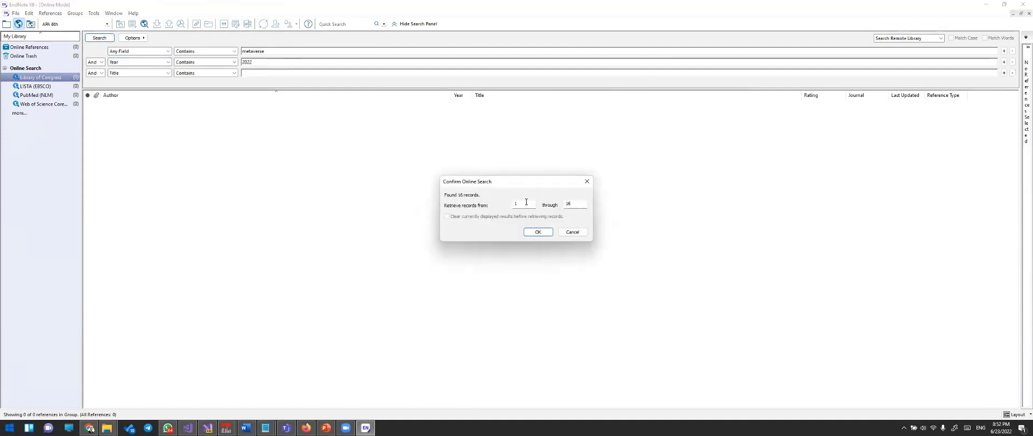
pyautogui.click(525, 204)
pyautogui.press('Tab')
pyautogui.click(536, 232)
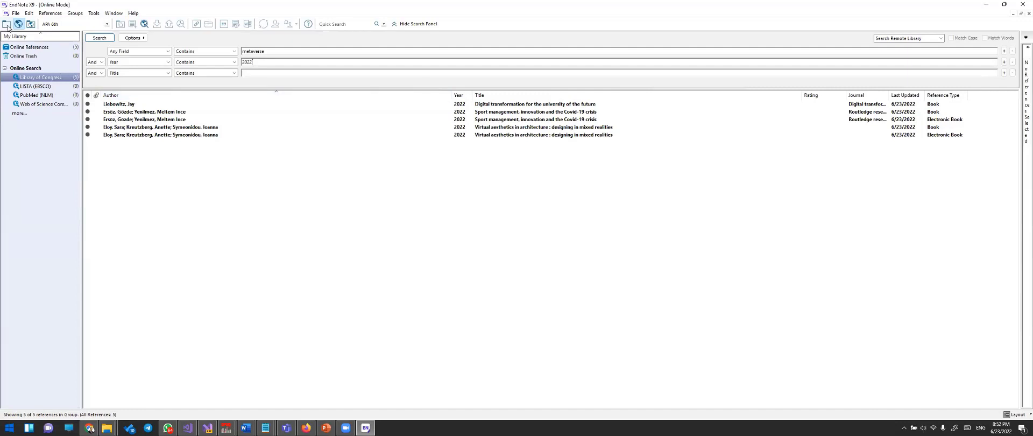
# - Return to the local library and look through the source groups under My Groups
pyautogui.click(7, 24)
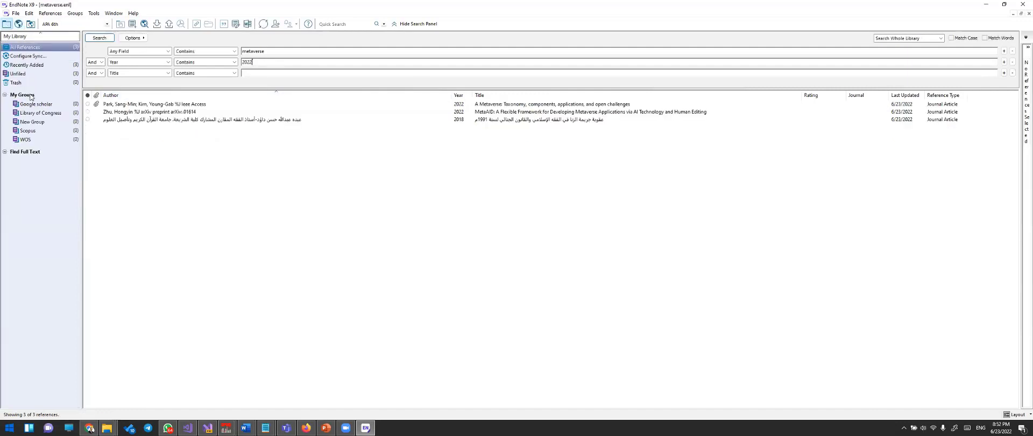
pyautogui.click(30, 105)
pyautogui.click(32, 113)
pyautogui.click(32, 122)
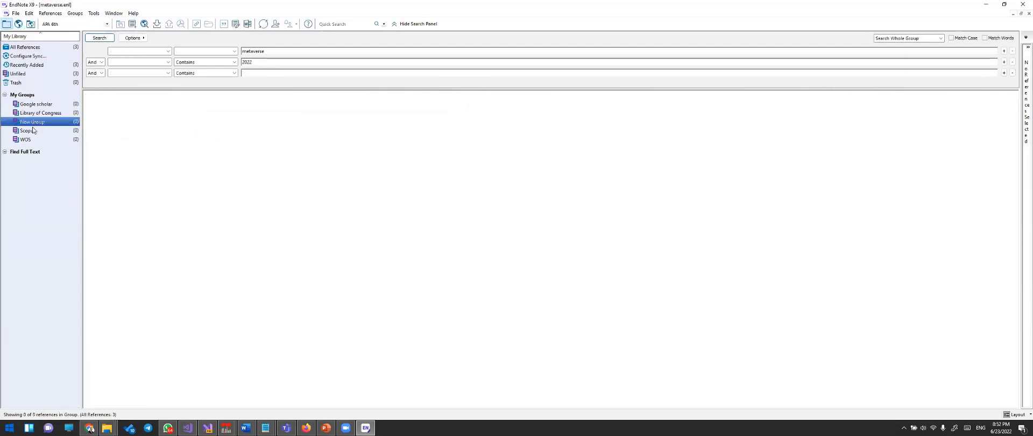
pyautogui.click(28, 130)
pyautogui.click(26, 139)
pyautogui.click(36, 104)
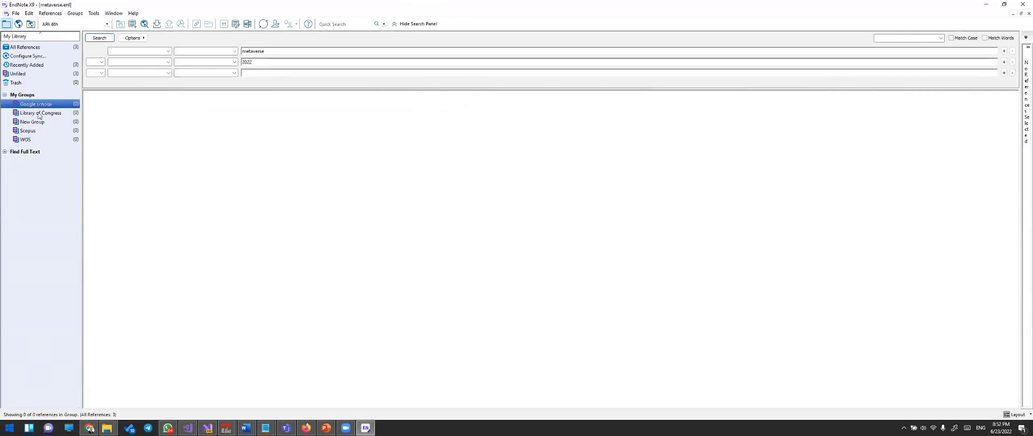
pyautogui.click(39, 114)
# - Delete the group named New Group from My Groups and confirm the deletion
pyautogui.click(38, 123)
pyautogui.rightClick(38, 123)
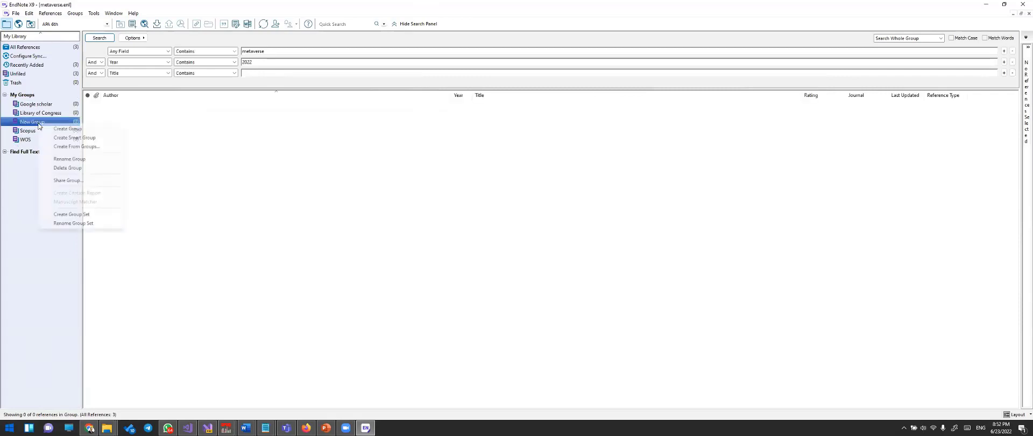
pyautogui.click(67, 168)
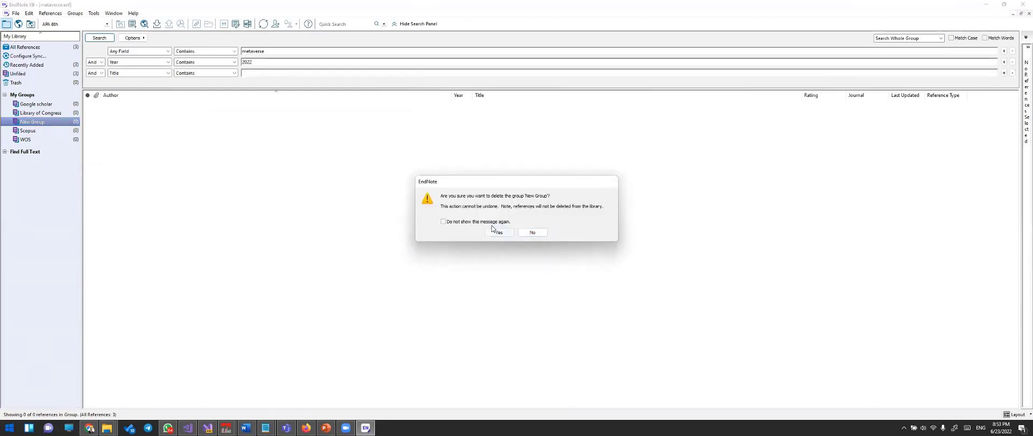
pyautogui.click(496, 232)
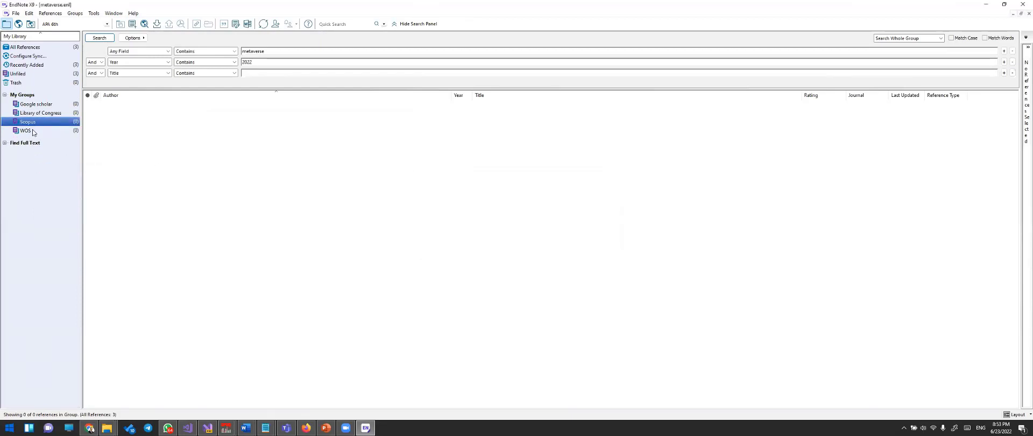
# - Add all the references retrieved in the online search to the Library of Congress group
pyautogui.click(18, 25)
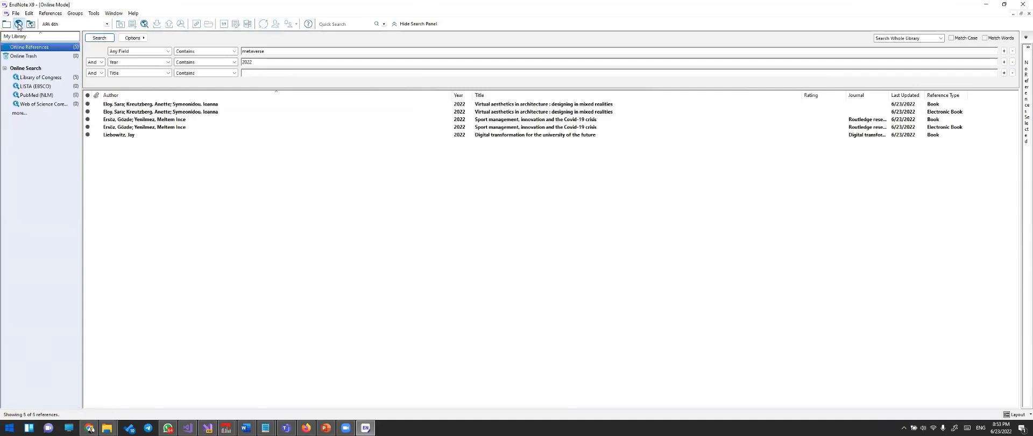
pyautogui.moveTo(143, 145); pyautogui.dragTo(139, 107)
pyautogui.rightClick(138, 107)
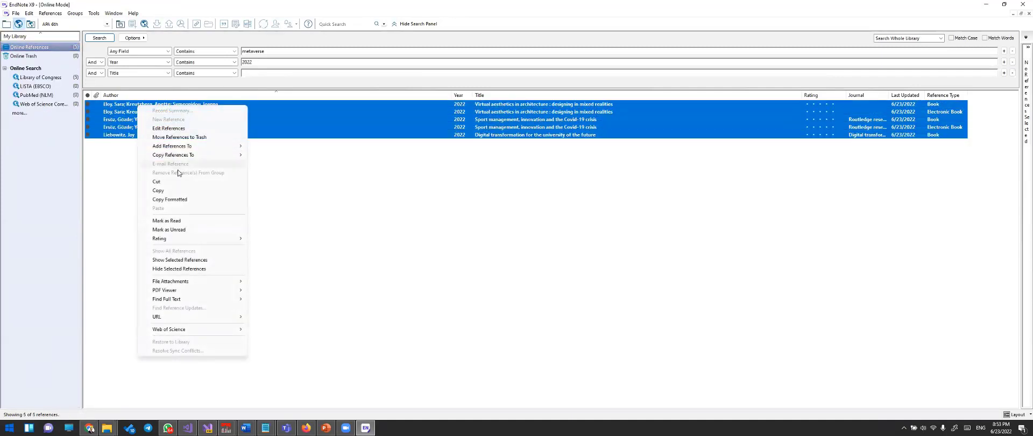
pyautogui.moveTo(188, 150)
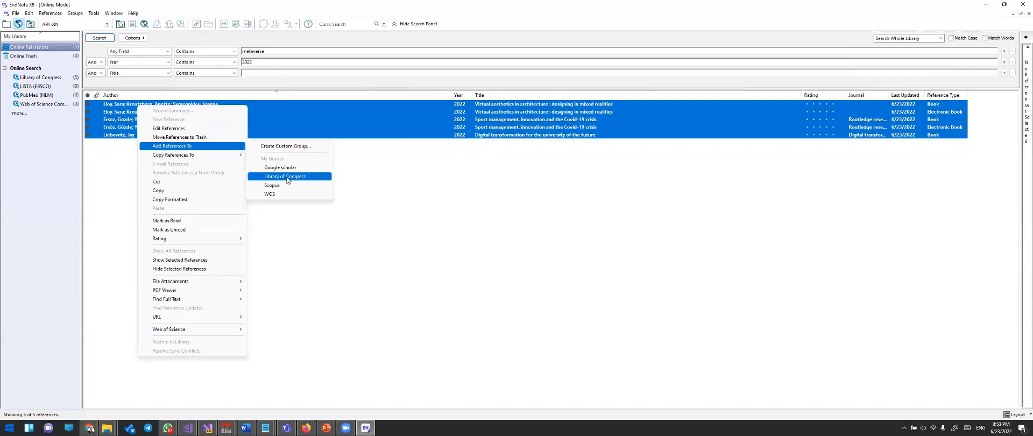
pyautogui.click(287, 180)
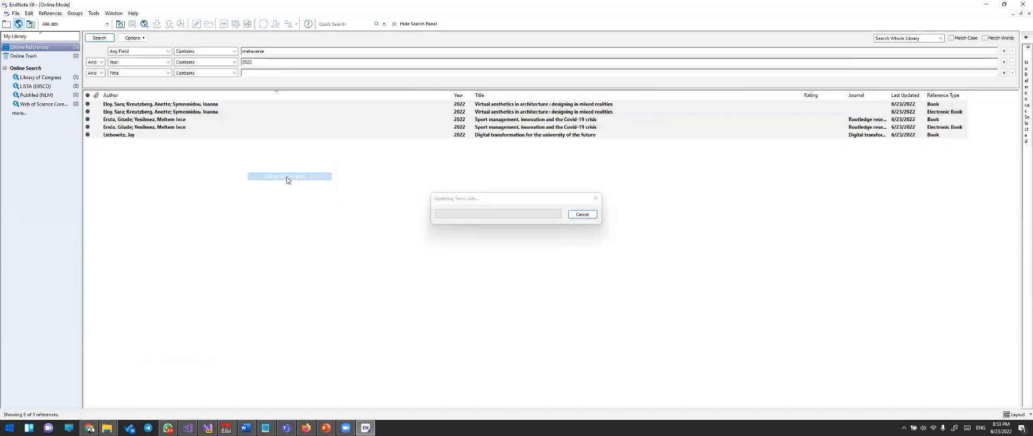
# - Return to the local library and check the Library of Congress group, the full reference list and the other source groups
pyautogui.click(6, 25)
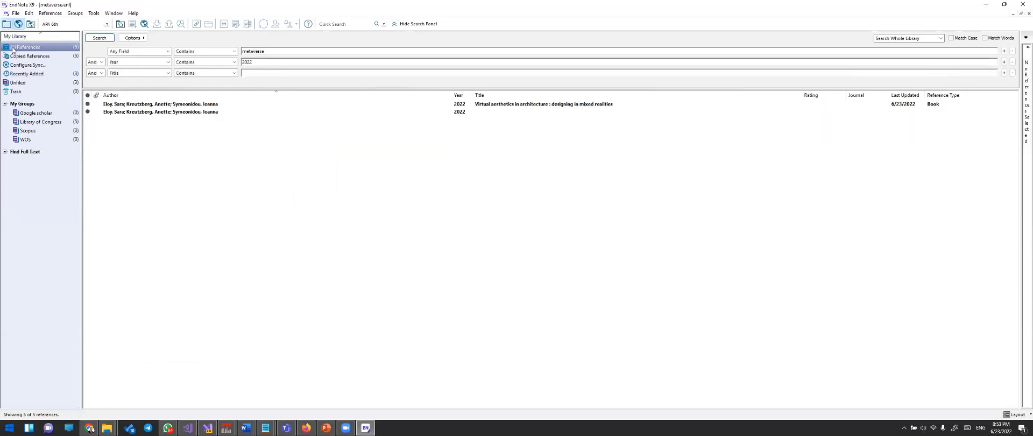
pyautogui.click(53, 123)
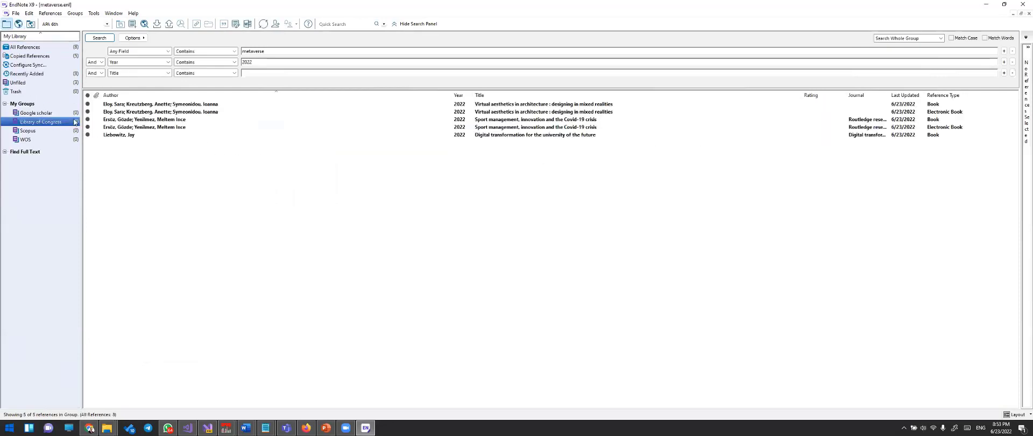
pyautogui.moveTo(144, 154); pyautogui.dragTo(135, 111)
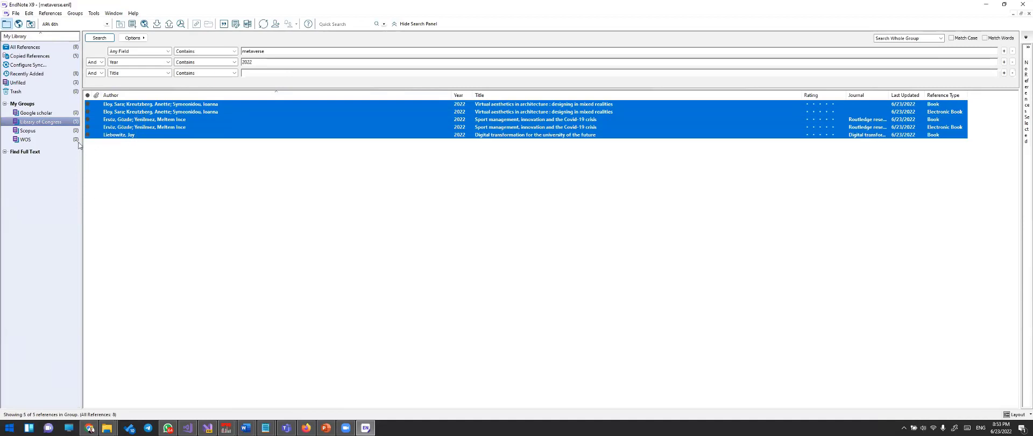
pyautogui.click(20, 47)
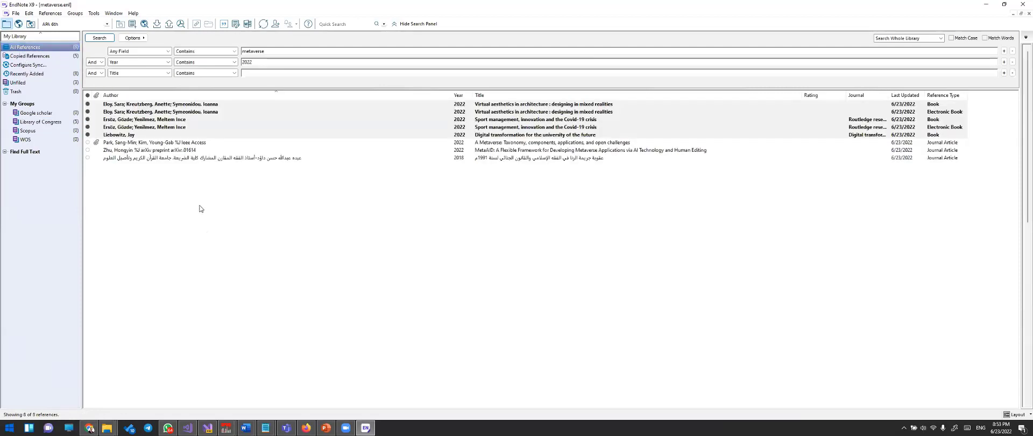
pyautogui.moveTo(204, 230); pyautogui.dragTo(151, 106)
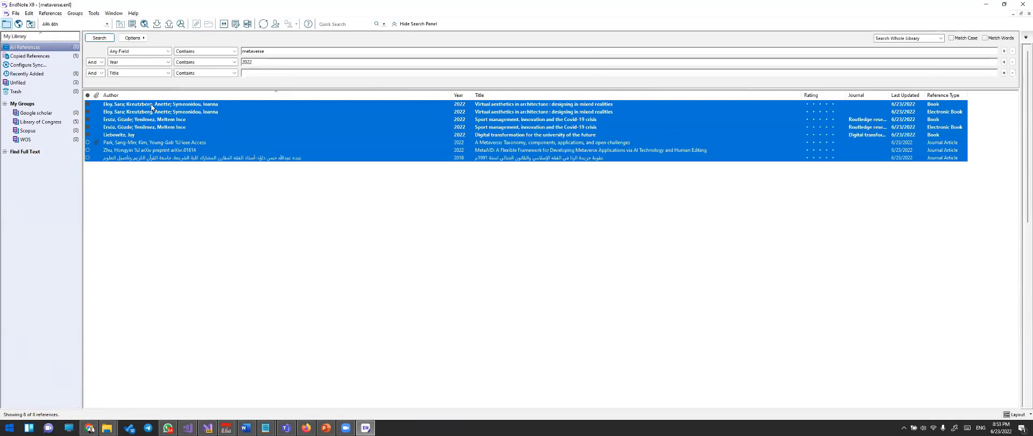
pyautogui.click(382, 279)
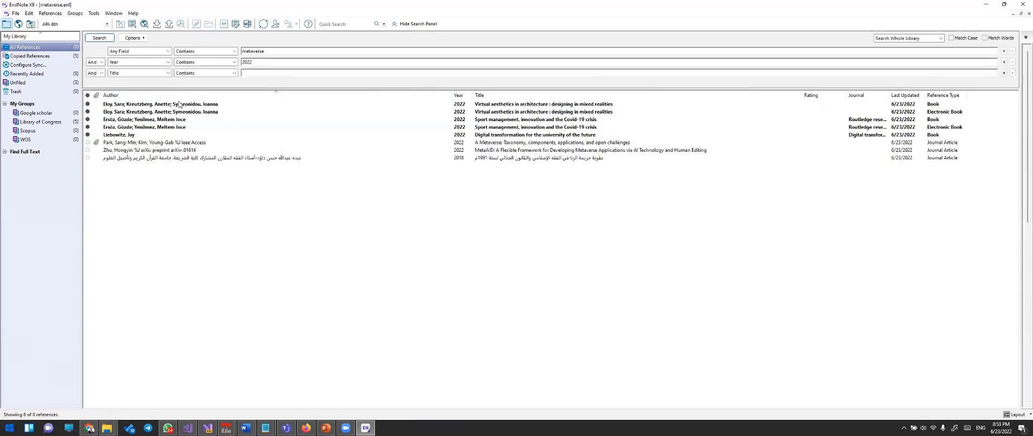
pyautogui.click(42, 114)
pyautogui.click(41, 122)
pyautogui.click(39, 131)
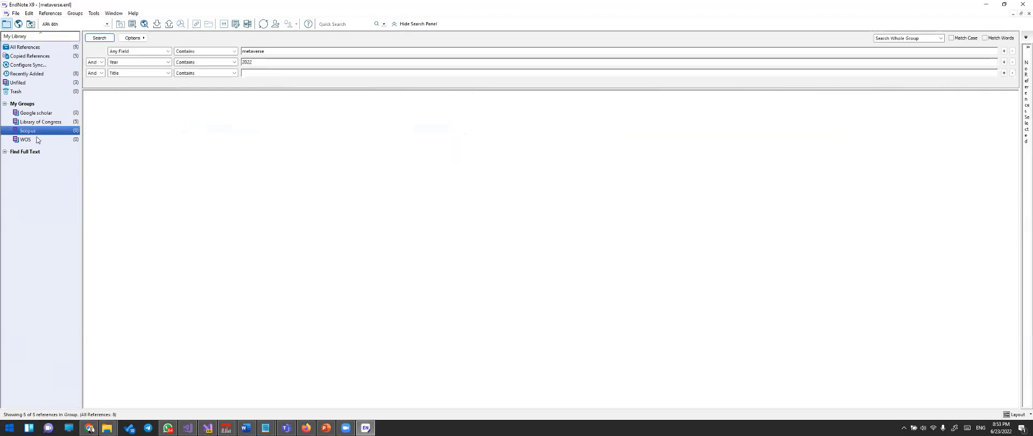
# - Set up an online PubMed (NLM) search for All Fields containing "metaverse", with the Year criterion cleared
pyautogui.click(18, 24)
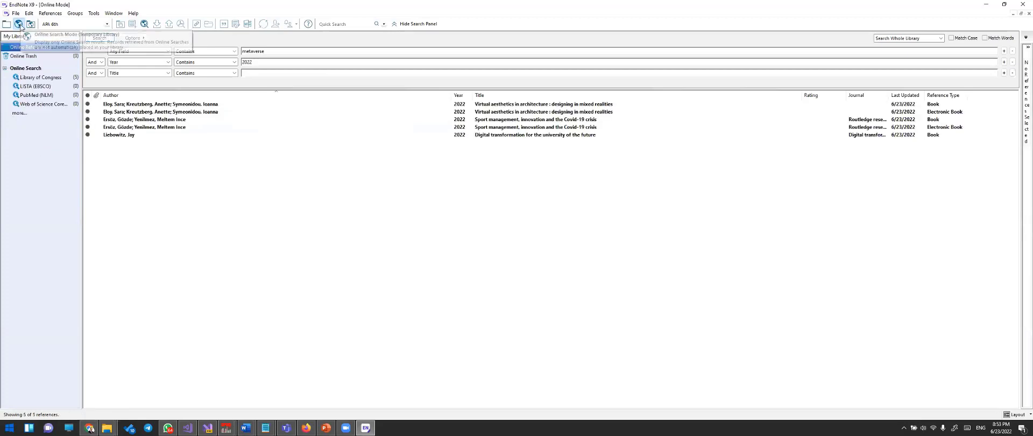
pyautogui.click(37, 87)
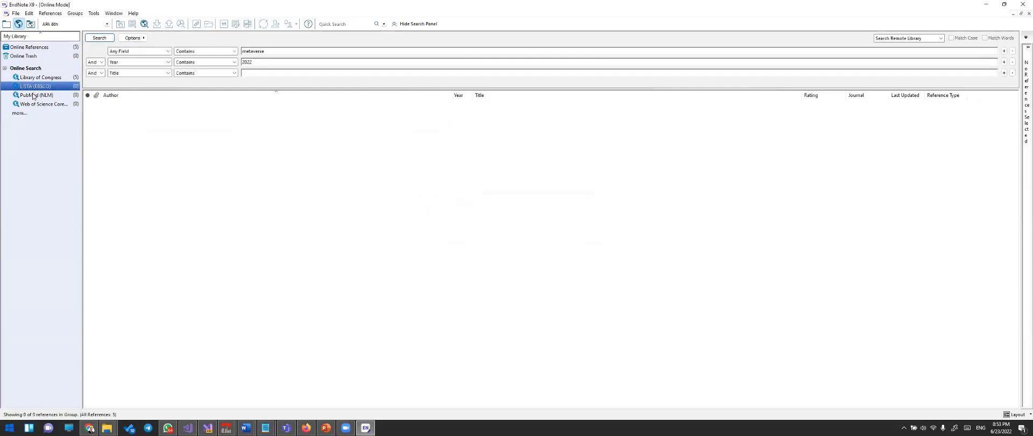
pyautogui.click(31, 95)
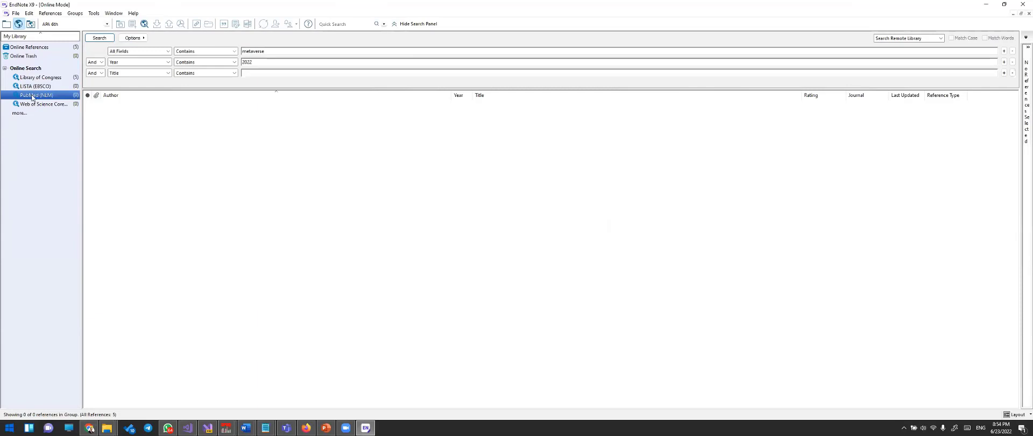
pyautogui.click(254, 51)
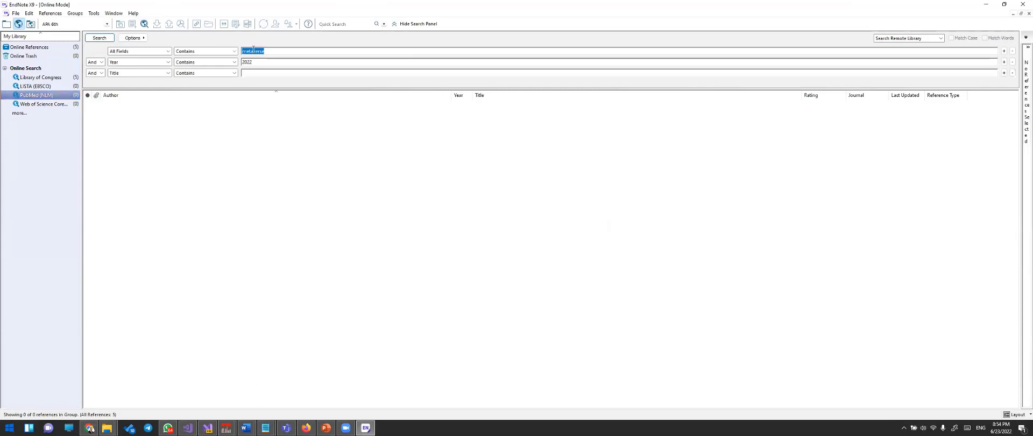
pyautogui.click(256, 50)
pyautogui.click(255, 62)
pyautogui.press('BackSpace')
pyautogui.doubleClick(258, 51)
# - Run the PubMed search and retrieve only records 1 through 5
pyautogui.click(100, 38)
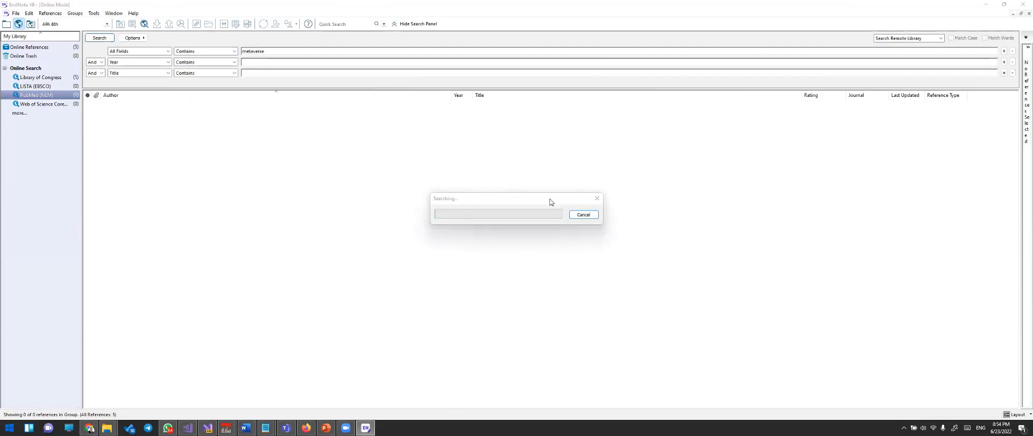
pyautogui.doubleClick(574, 203)
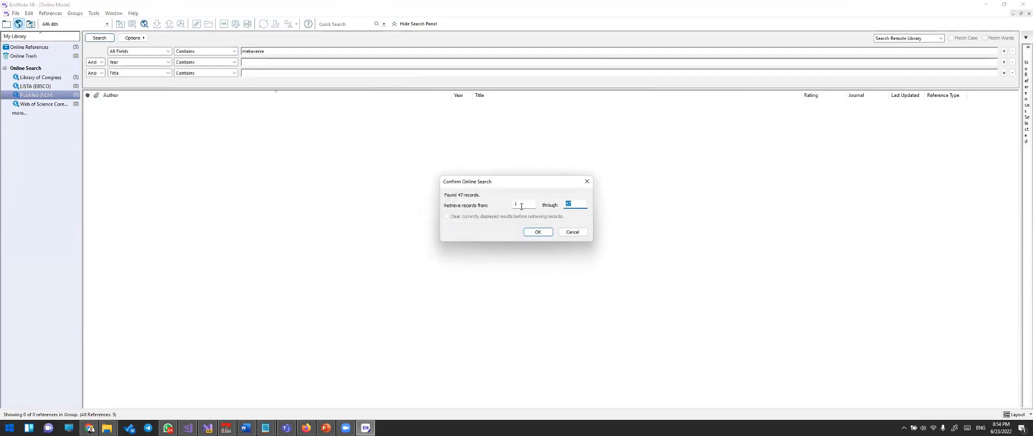
pyautogui.write('5')
pyautogui.click(537, 232)
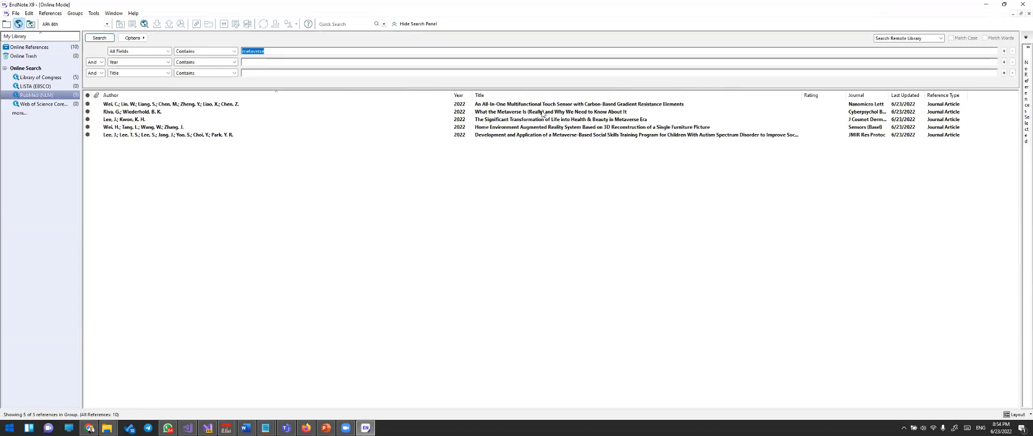
# - Look through the retrieved PubMed references and widen the Title column to show more of the long titles
pyautogui.click(586, 114)
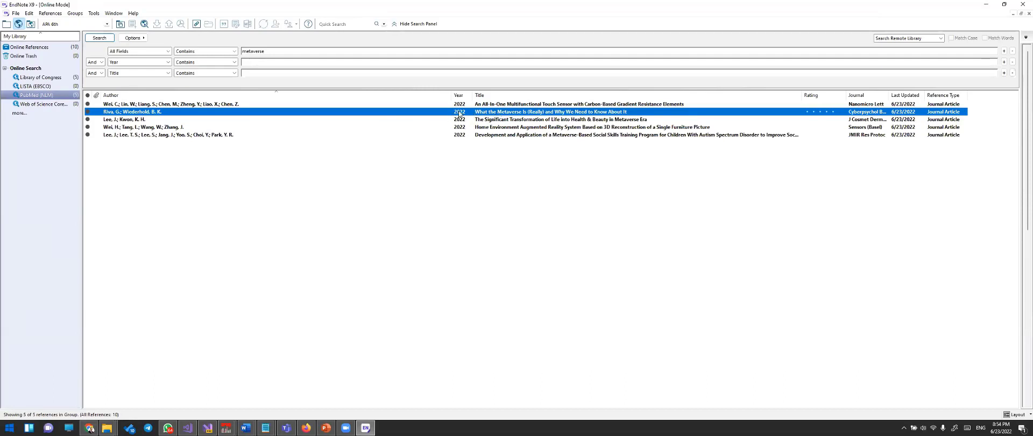
pyautogui.click(490, 127)
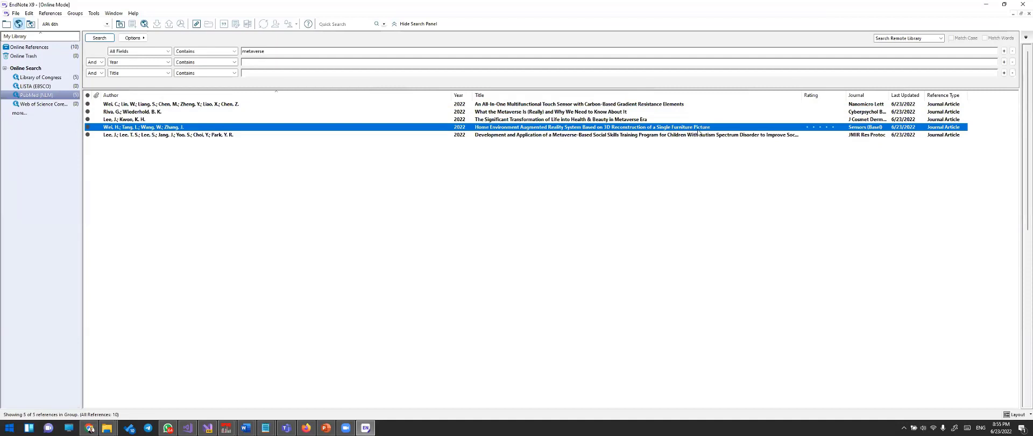
pyautogui.click(567, 135)
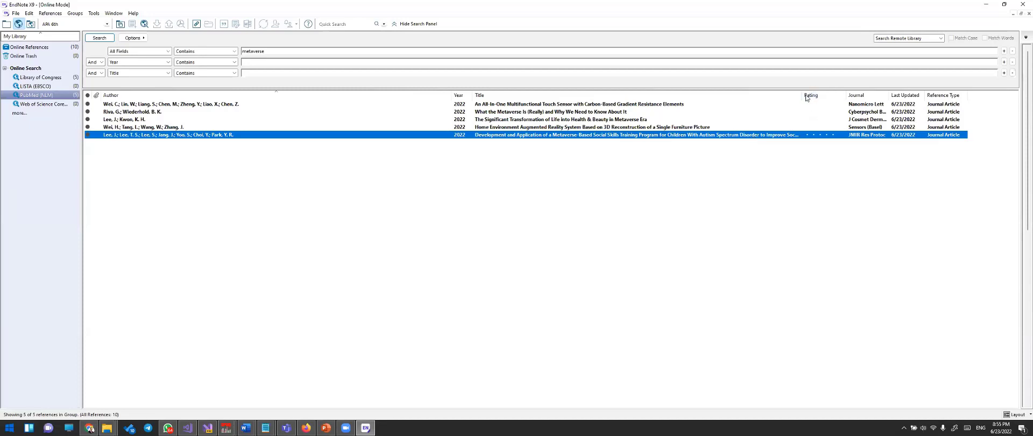
pyautogui.moveTo(802, 97); pyautogui.dragTo(889, 97)
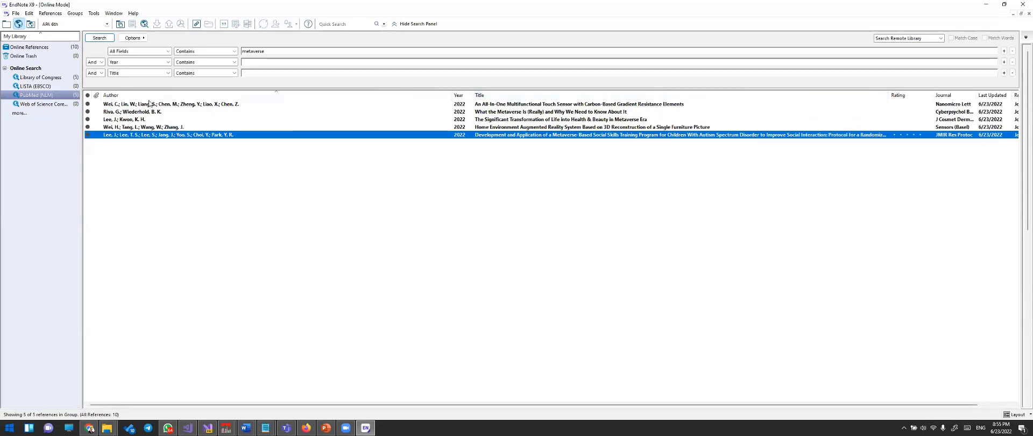
pyautogui.moveTo(462, 173); pyautogui.dragTo(417, 109)
pyautogui.rightClick(417, 107)
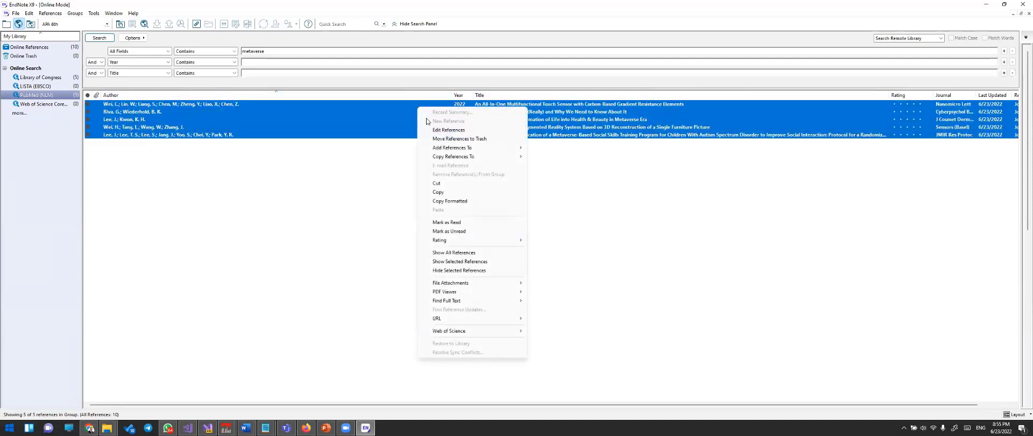
pyautogui.moveTo(456, 150)
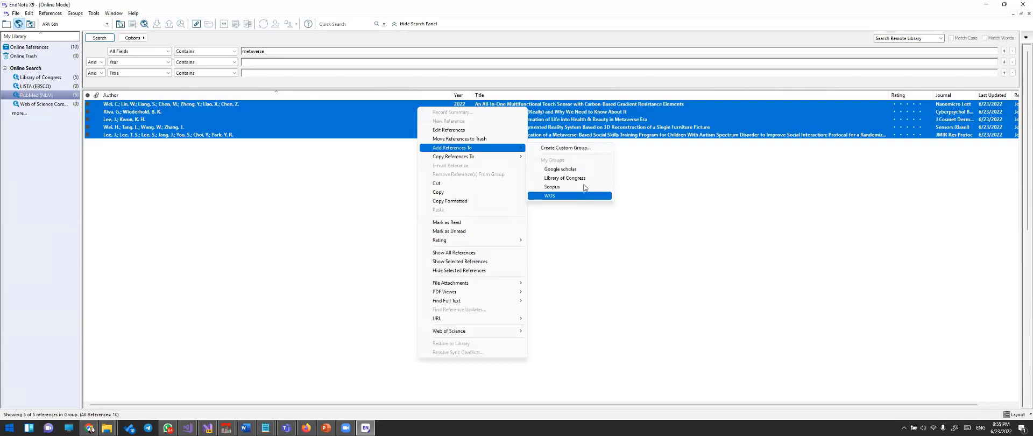
# - Return to the local library and create a group named Medical under My Groups
pyautogui.click(6, 24)
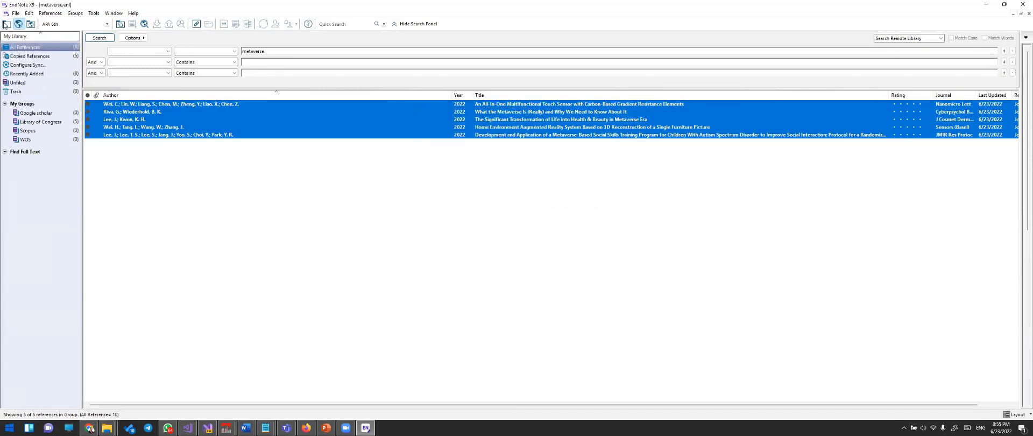
pyautogui.click(32, 103)
pyautogui.rightClick(32, 104)
pyautogui.press('Return')
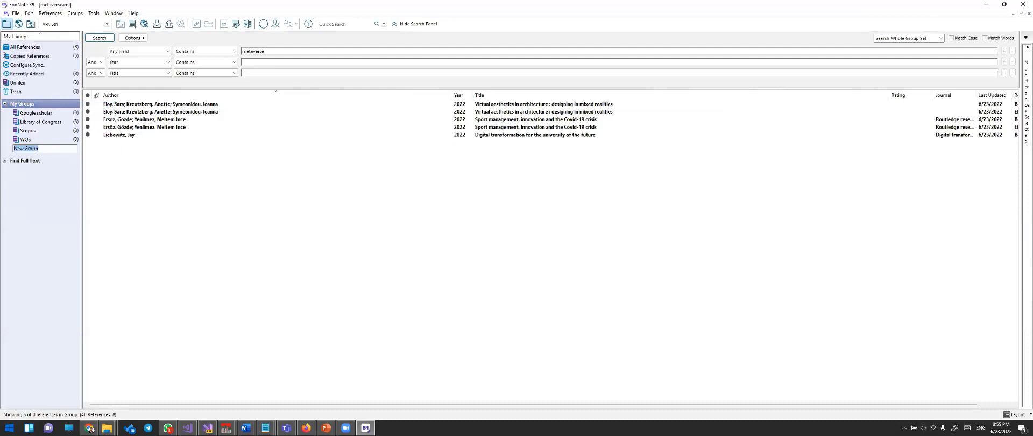
pyautogui.write('Medical')
pyautogui.press('Return')
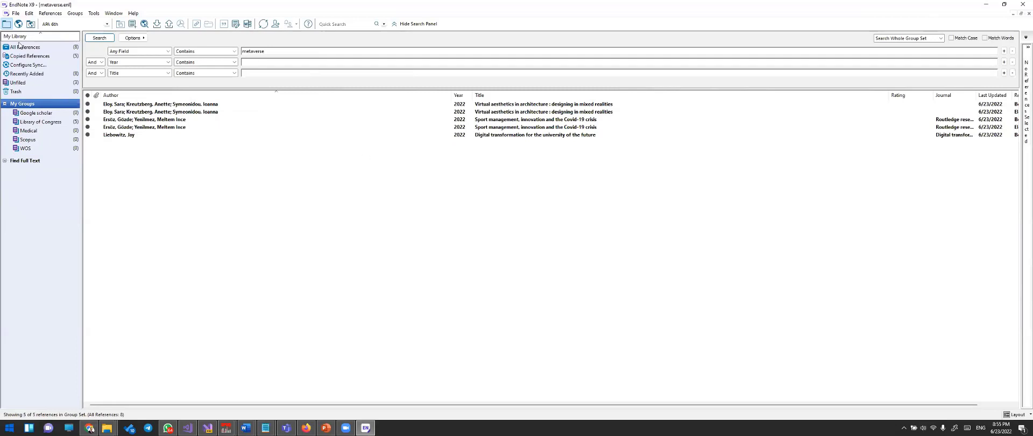
# - Go to the PubMed (NLM) results among the online references, select all of them and add them to the Medical group
pyautogui.click(18, 23)
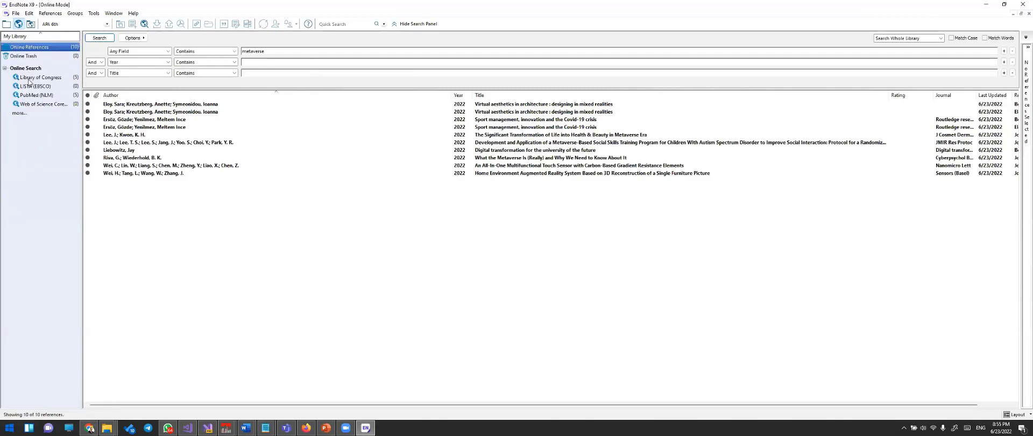
pyautogui.click(32, 96)
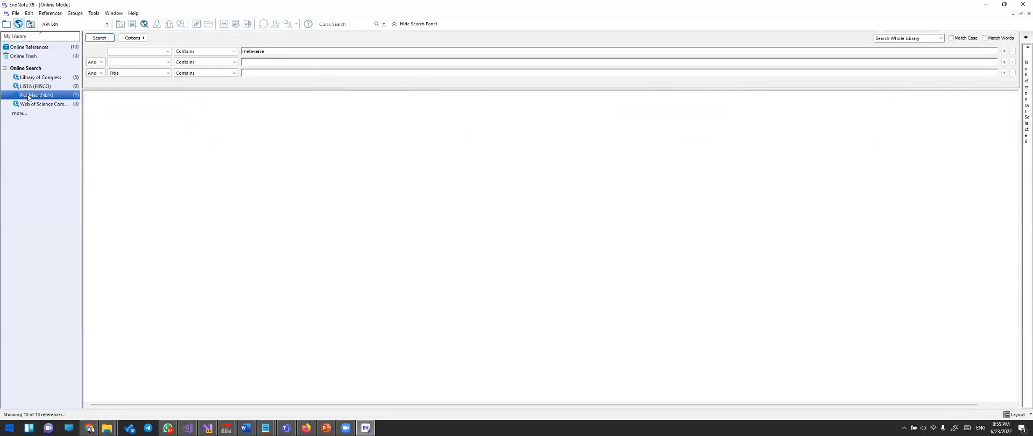
pyautogui.moveTo(213, 168); pyautogui.dragTo(136, 103)
pyautogui.rightClick(142, 119)
pyautogui.click(124, 145)
pyautogui.click(121, 154)
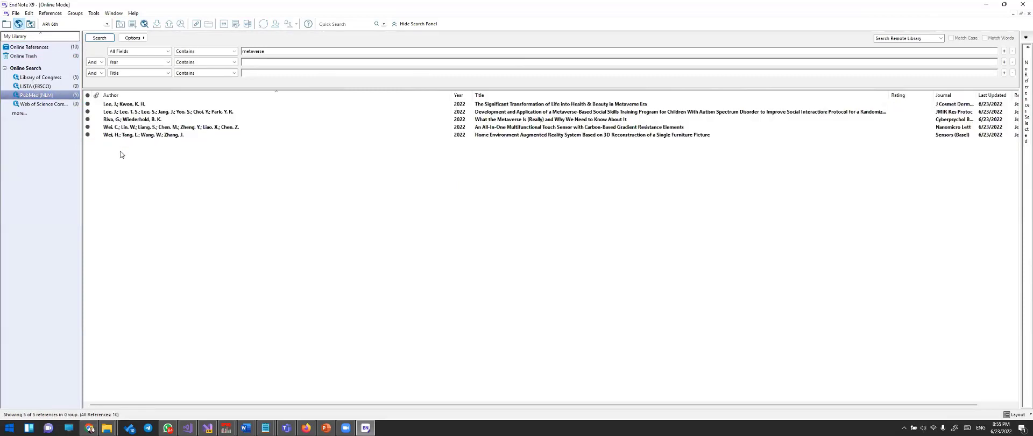
pyautogui.moveTo(269, 214); pyautogui.dragTo(155, 102)
pyautogui.click(152, 165)
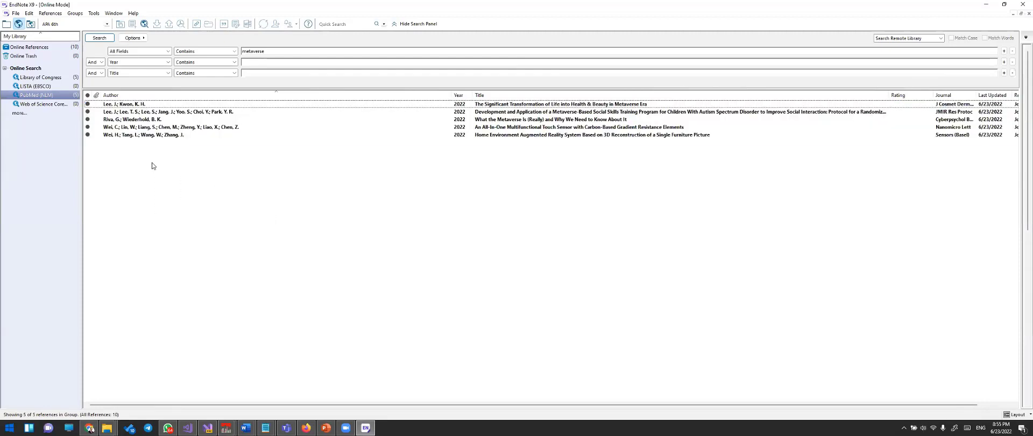
pyautogui.hotkey('ctrl', 'a')
pyautogui.rightClick(170, 130)
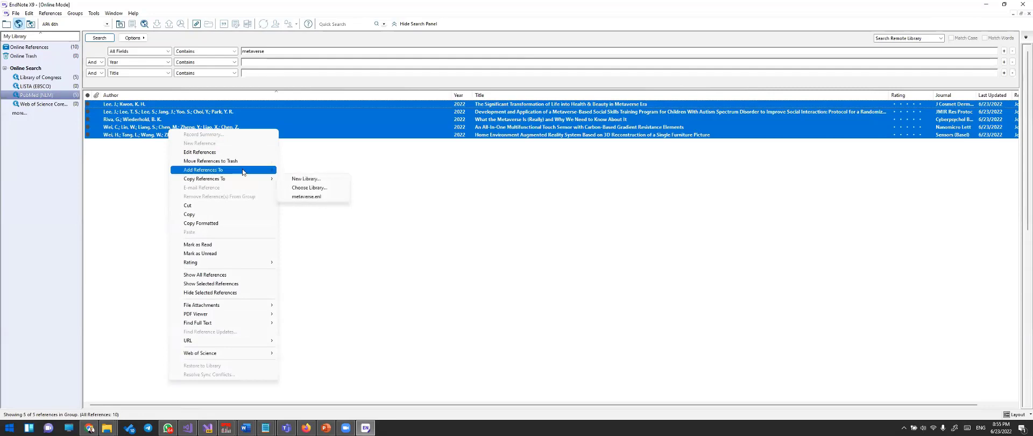
pyautogui.moveTo(239, 170)
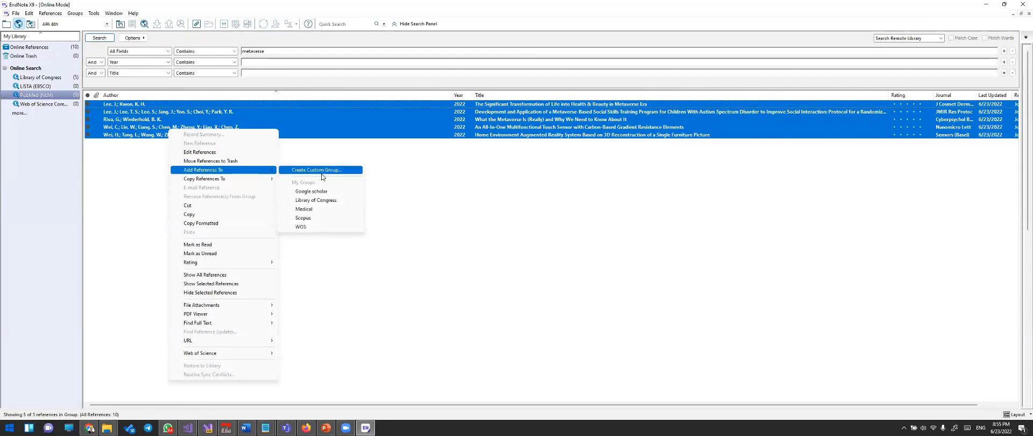
pyautogui.click(330, 209)
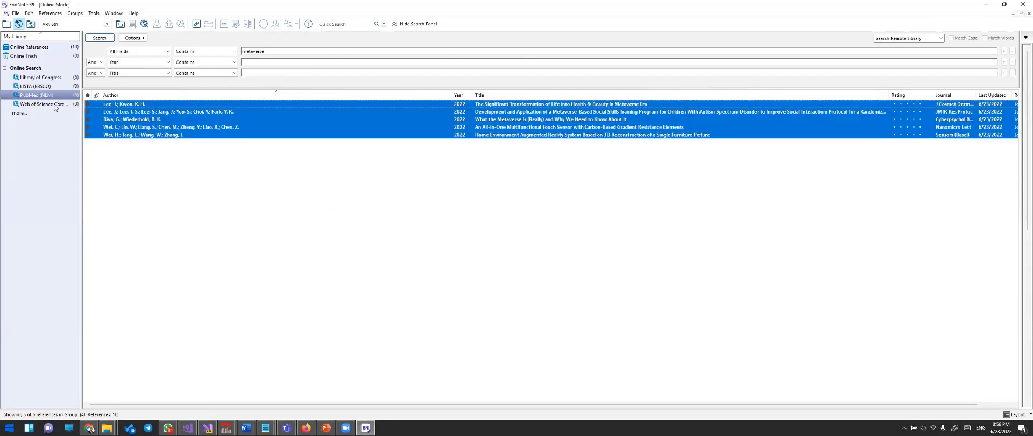
# - Open the Medical group in the local library and examine the first reference's fields, keywords and abstract
pyautogui.click(7, 24)
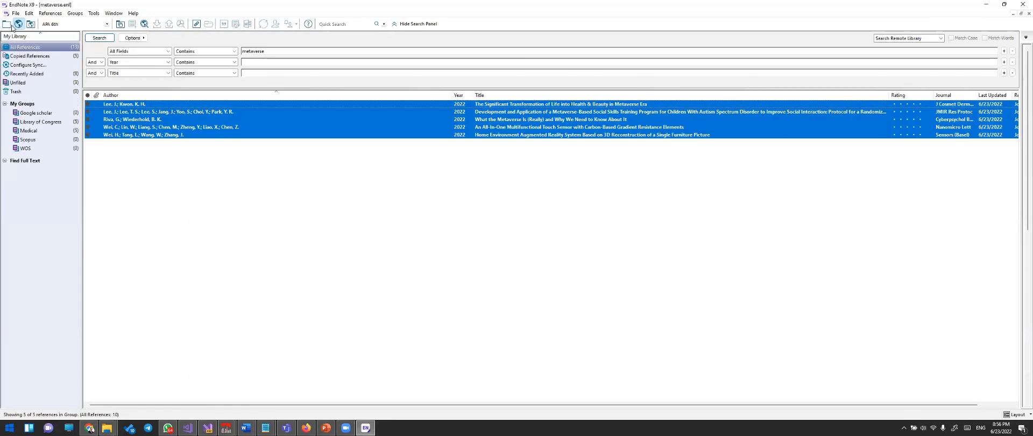
pyautogui.click(32, 131)
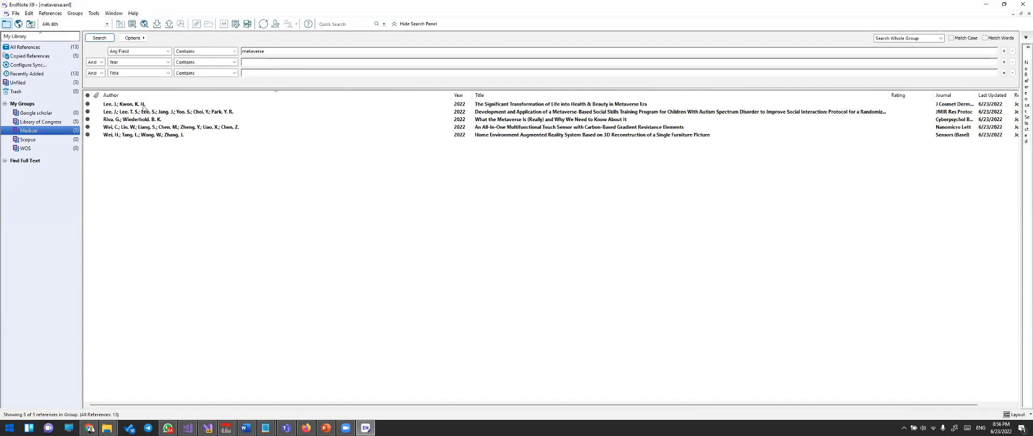
pyautogui.click(437, 105)
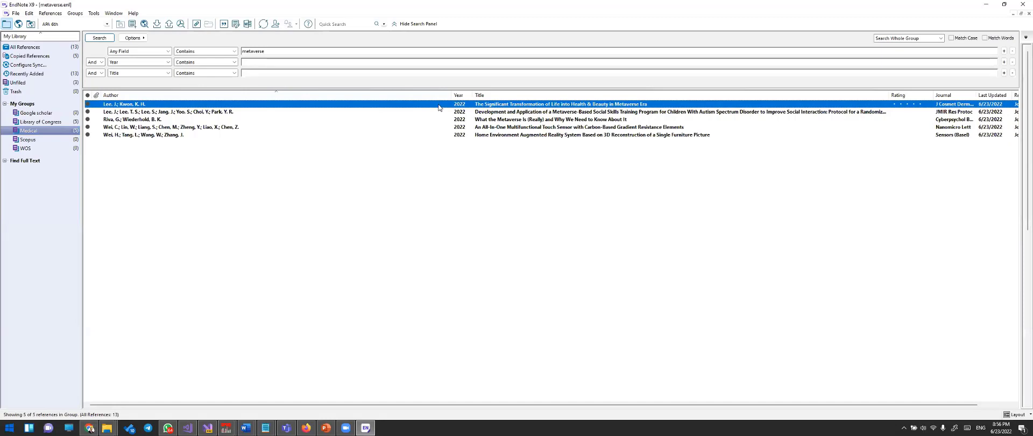
pyautogui.doubleClick(439, 107)
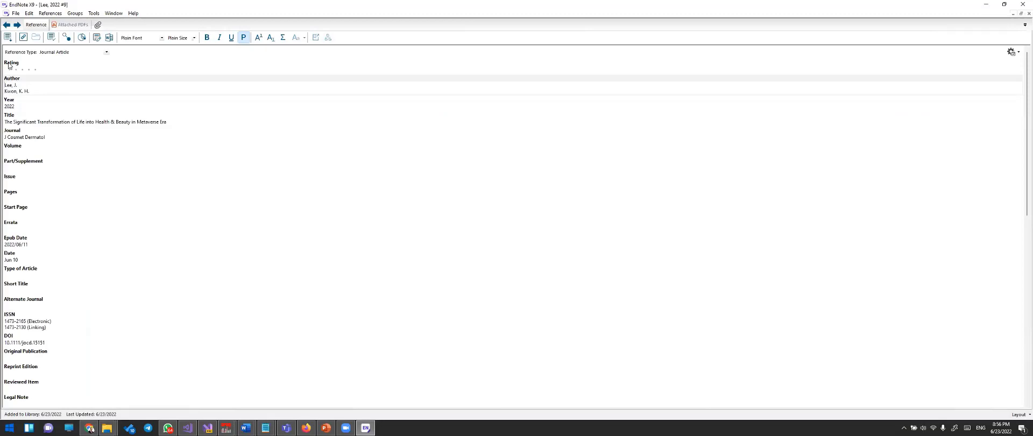
pyautogui.scroll(-5, 36, 135)
pyautogui.scroll(-10, 21, 236)
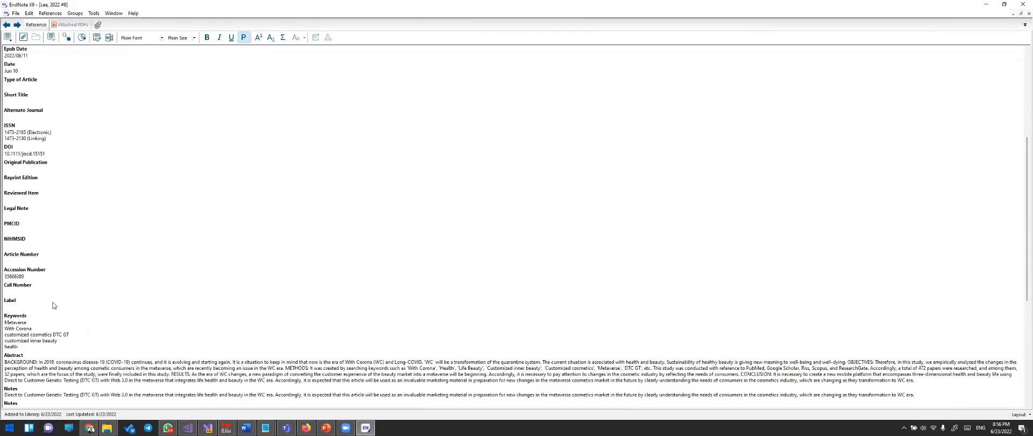
pyautogui.moveTo(129, 228); pyautogui.dragTo(273, 236)
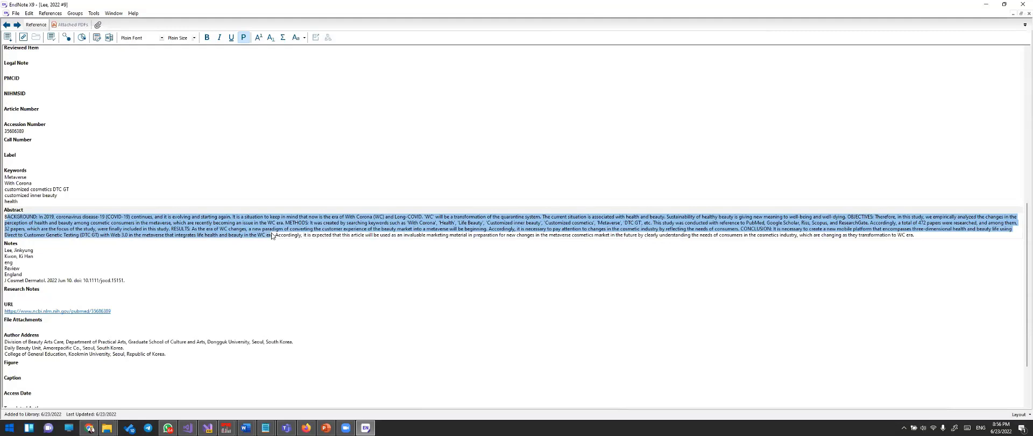
# - Rate the Health & Beauty in Metaverse Era reference and the Home Environment Augmented Reality System reference five stars each
pyautogui.scroll(10, 135, 259)
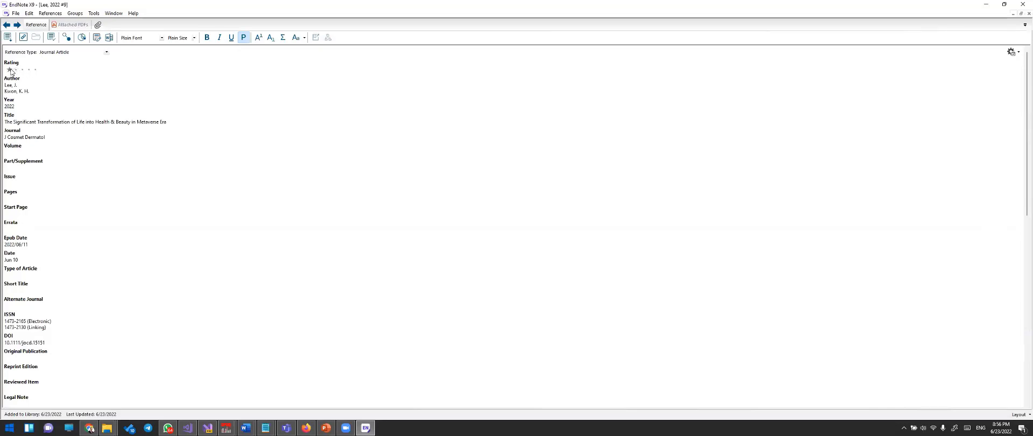
pyautogui.click(36, 70)
pyautogui.hotkey('ctrl', 'w')
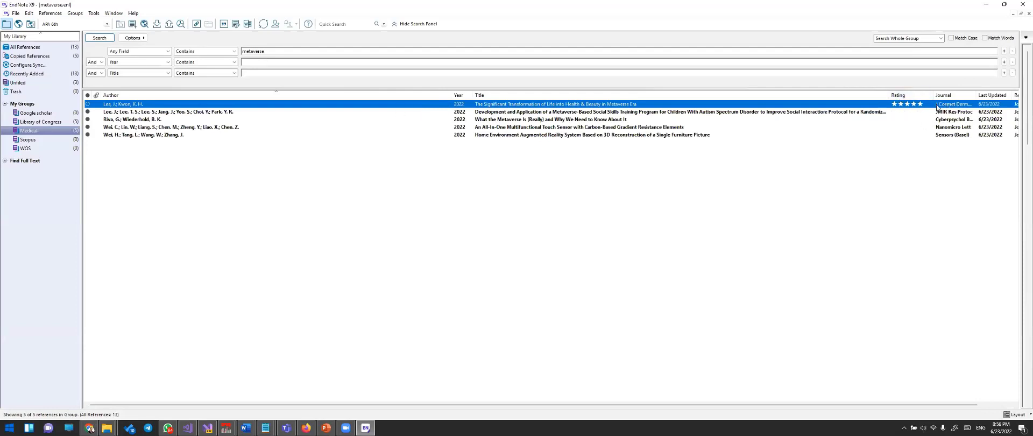
pyautogui.doubleClick(644, 135)
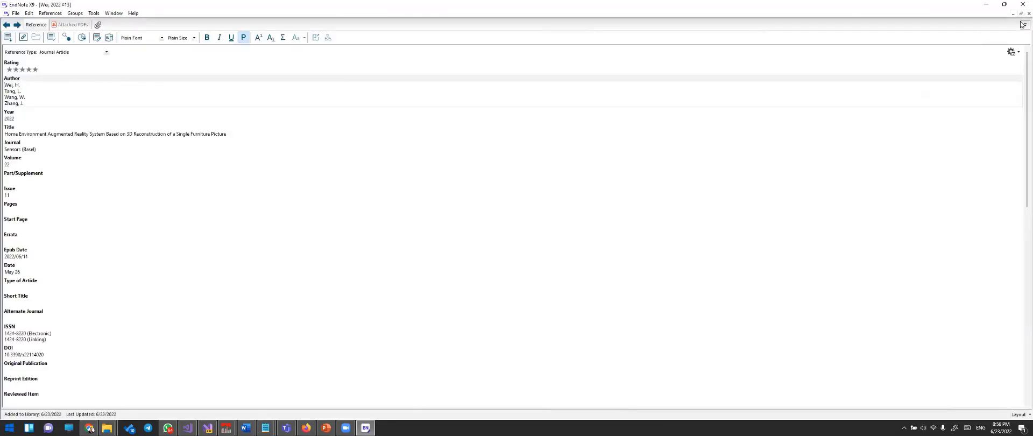
pyautogui.hotkey('ctrl', 'w')
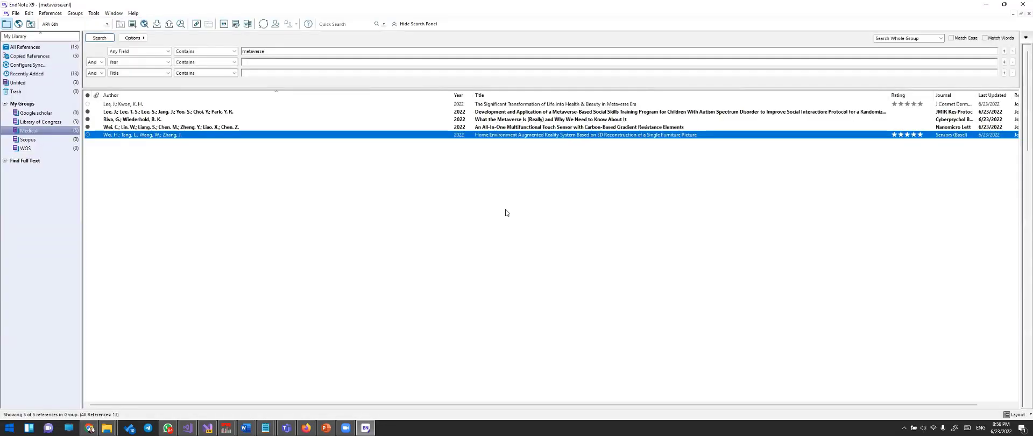
# - Sort the Medical group's references by rating, with the highest-rated ones first
pyautogui.click(587, 105)
pyautogui.click(584, 135)
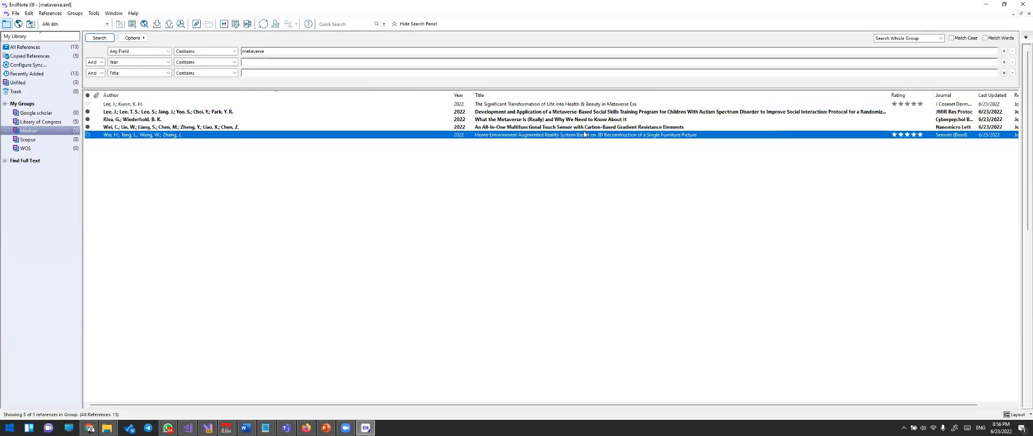
pyautogui.click(905, 97)
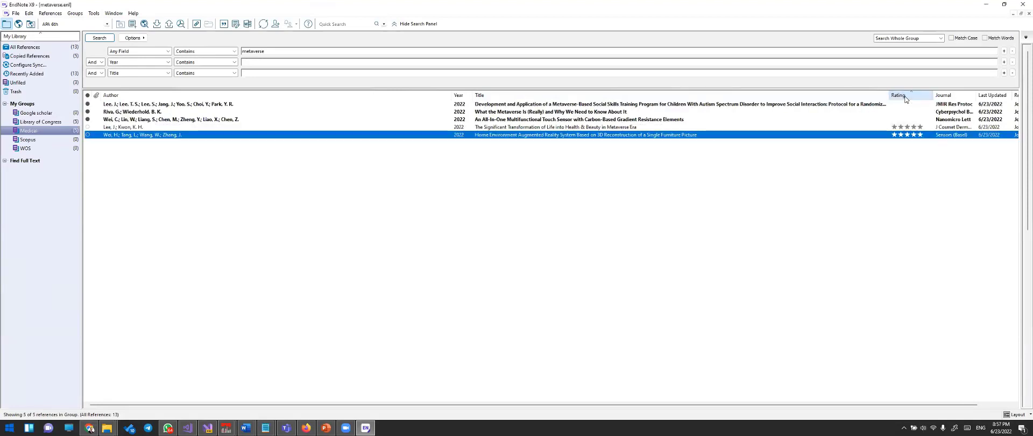
pyautogui.click(906, 97)
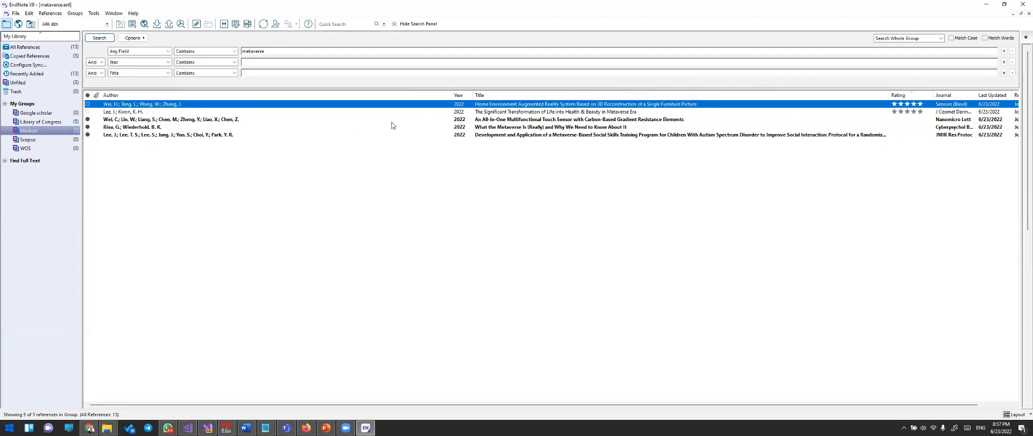
# - Open the Home Environment Augmented Reality System reference and examine its reference type choices, journal, issue and Epub date
pyautogui.doubleClick(594, 107)
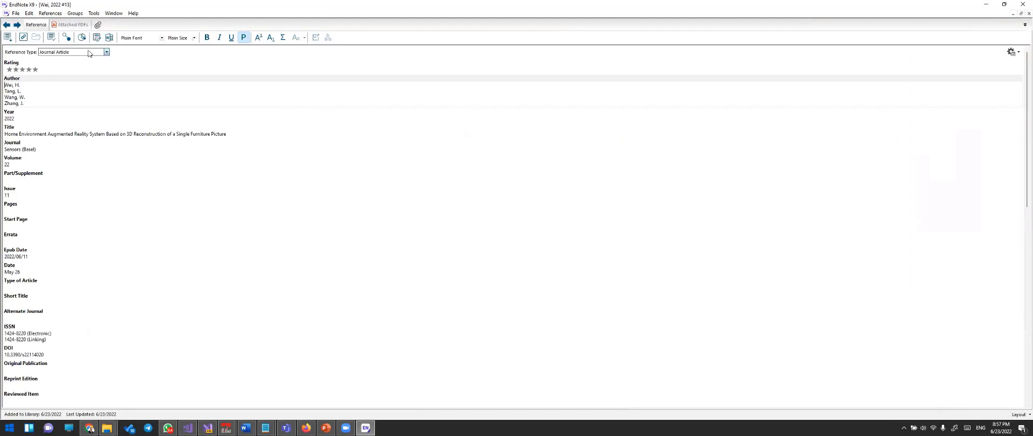
pyautogui.click(106, 52)
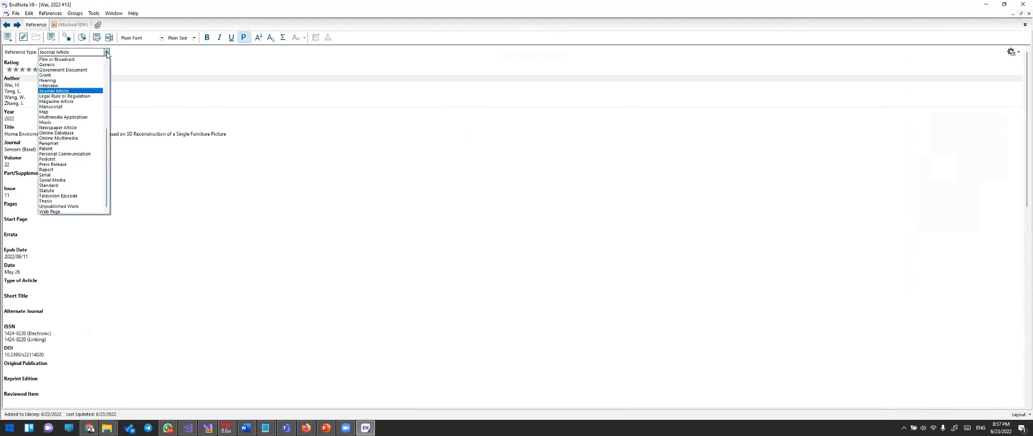
pyautogui.click(107, 53)
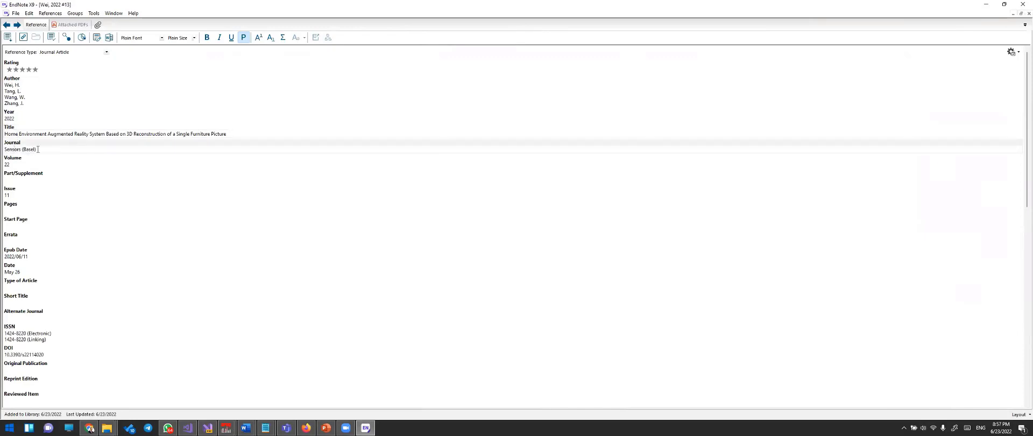
pyautogui.moveTo(38, 150); pyautogui.dragTo(4, 149)
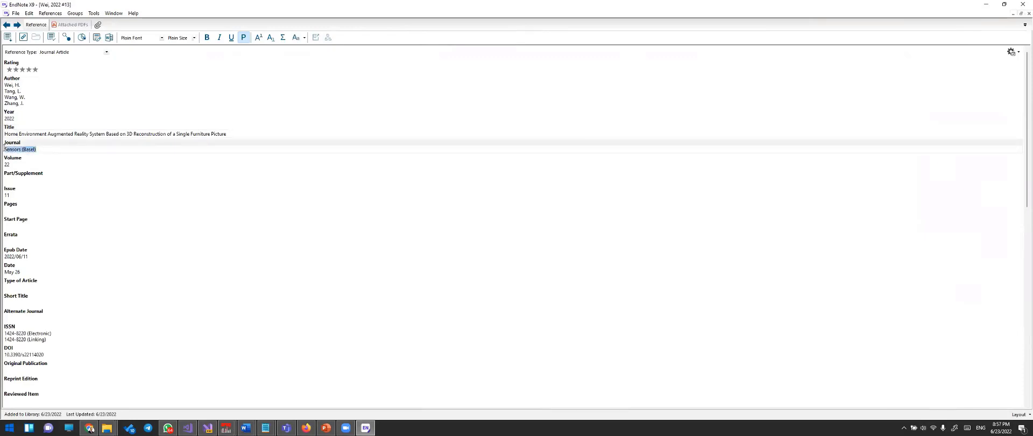
pyautogui.click(11, 197)
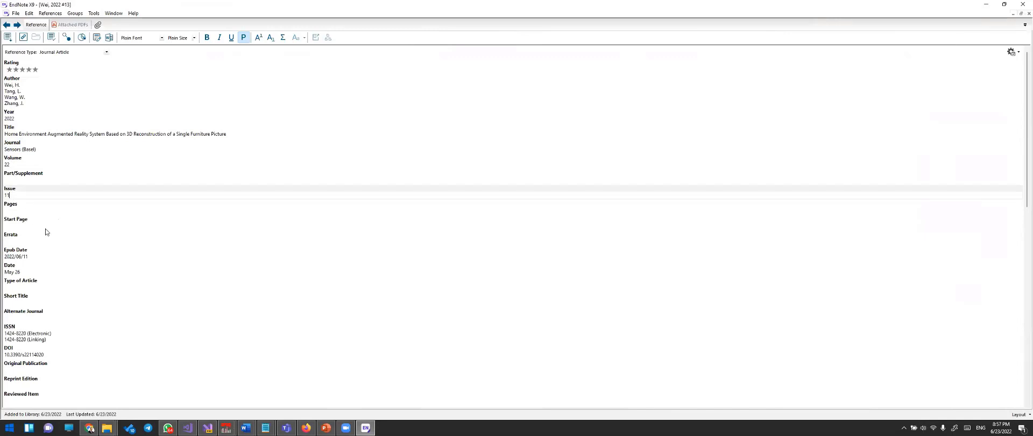
pyautogui.scroll(-1, 46, 231)
pyautogui.scroll(-2, 32, 209)
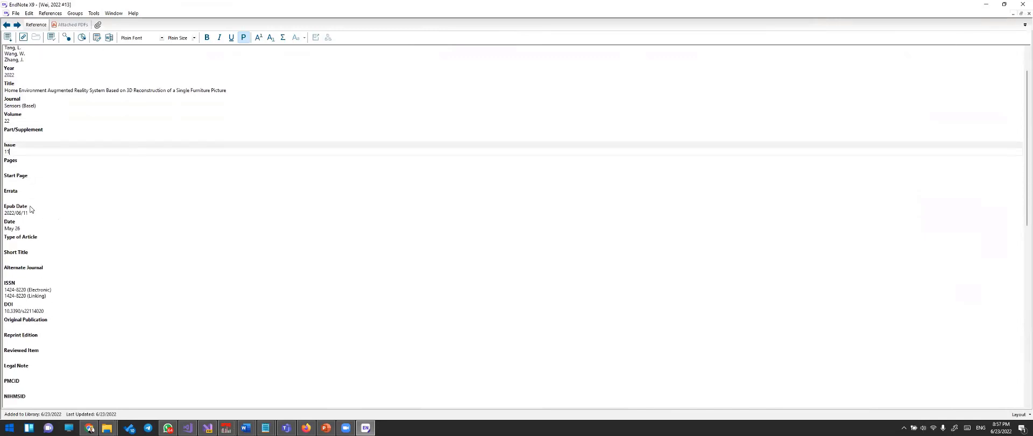
pyautogui.click(28, 211)
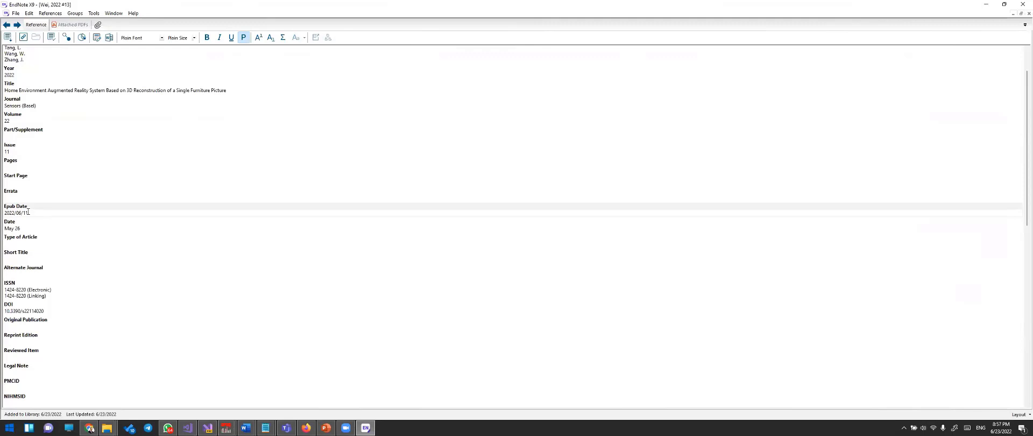
# - Examine the ISSN, DOI, keywords, abstract and URL fields of the open Home Environment Augmented Reality System reference
pyautogui.scroll(-6, 76, 228)
pyautogui.doubleClick(22, 203)
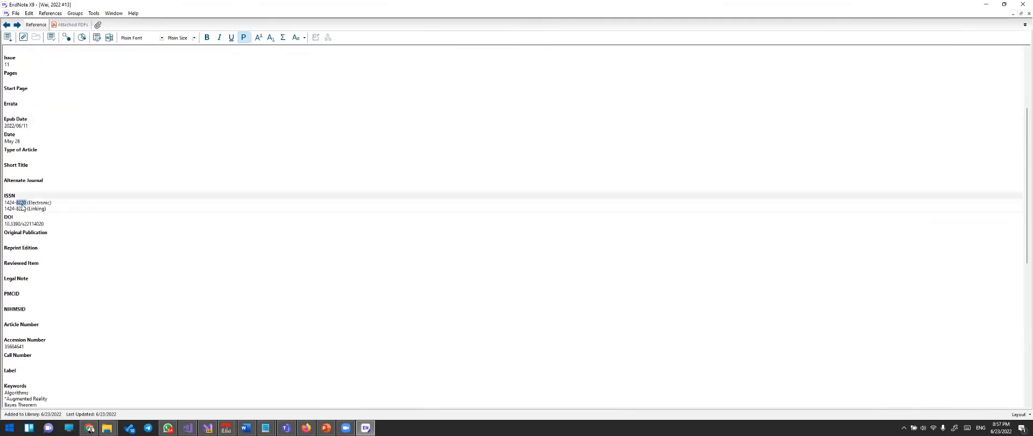
pyautogui.tripleClick(22, 204)
pyautogui.click(16, 224)
pyautogui.doubleClick(16, 223)
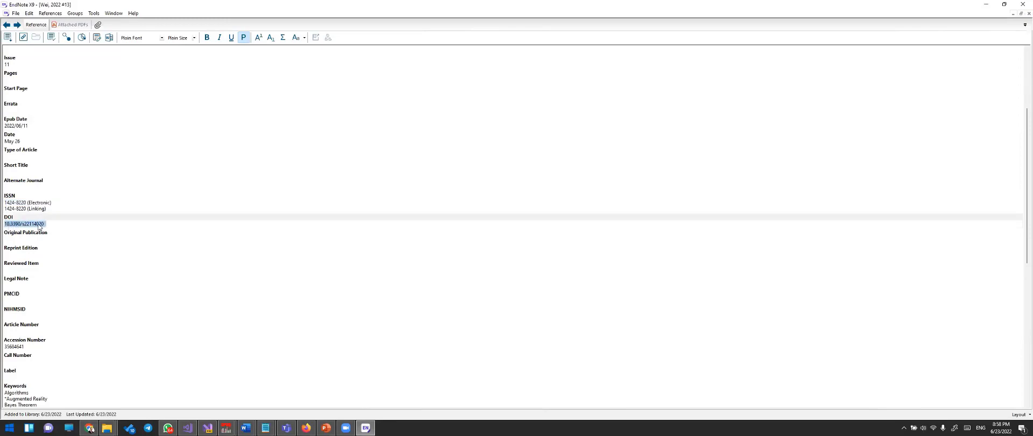
pyautogui.scroll(-5, 138, 228)
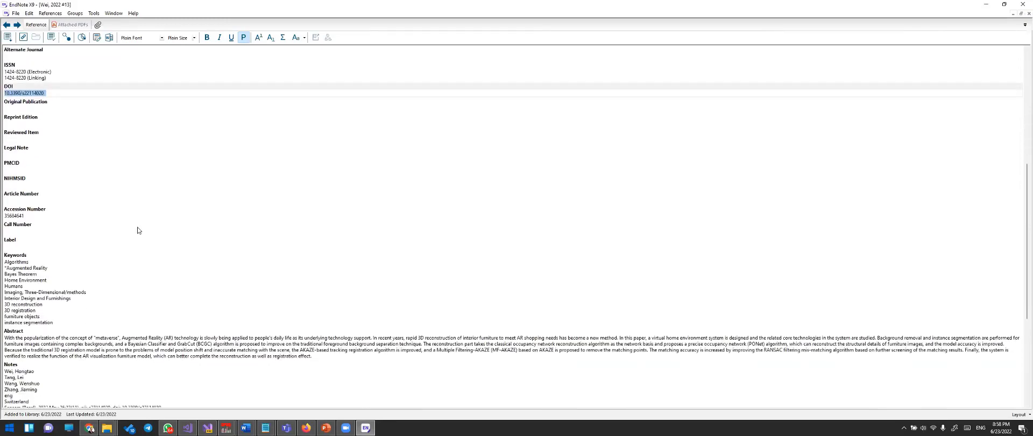
pyautogui.moveTo(11, 218); pyautogui.dragTo(36, 262)
pyautogui.scroll(-4, 36, 262)
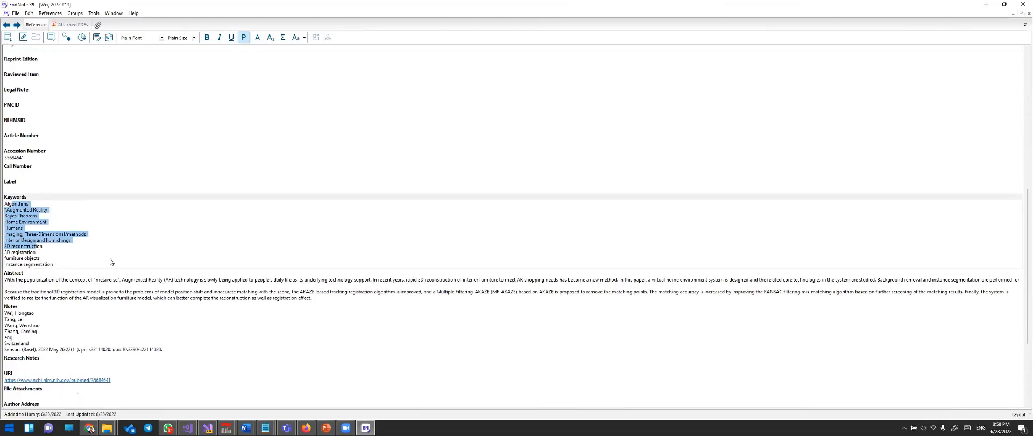
pyautogui.click(57, 251)
pyautogui.tripleClick(57, 251)
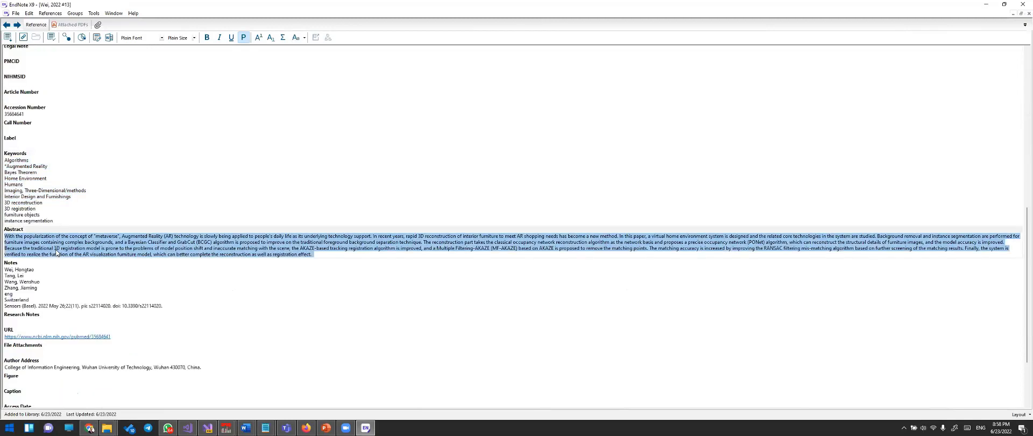
pyautogui.scroll(-3, 57, 251)
pyautogui.scroll(-1, 57, 252)
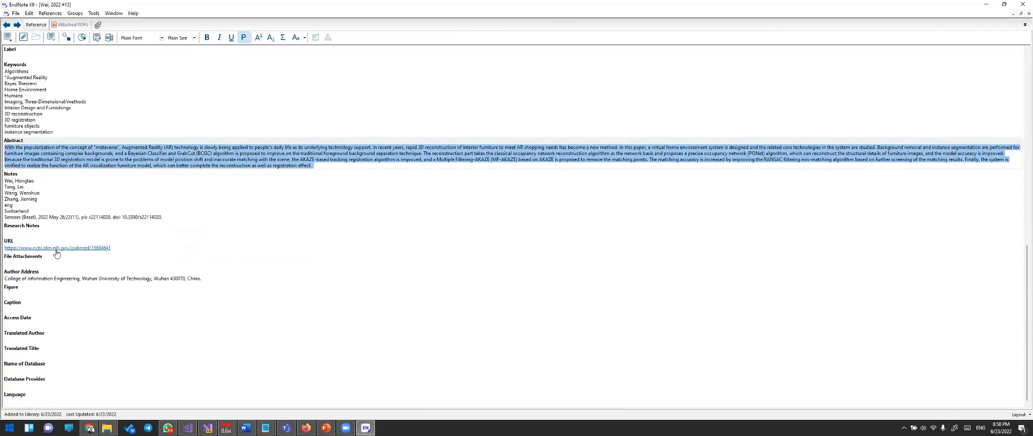
# - Copy the title of the open Home Environment Augmented Reality System reference
pyautogui.scroll(15, 47, 337)
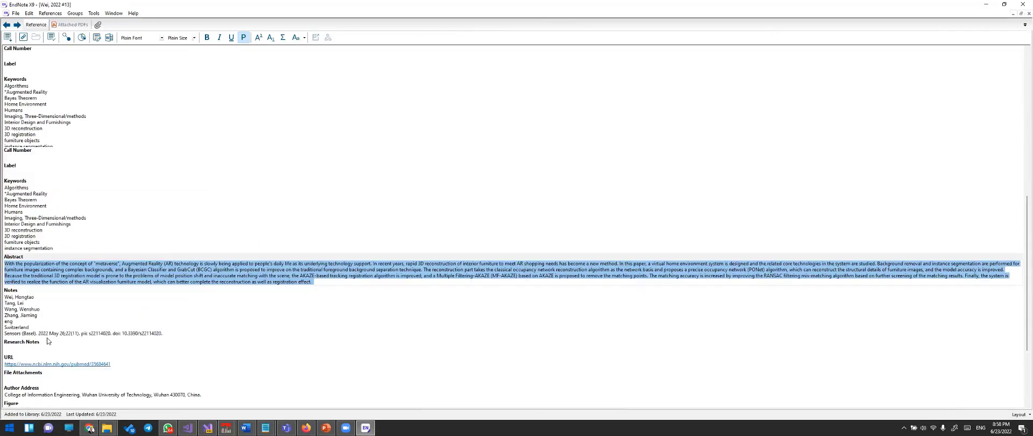
pyautogui.doubleClick(39, 134)
pyautogui.tripleClick(39, 134)
pyautogui.rightClick(39, 135)
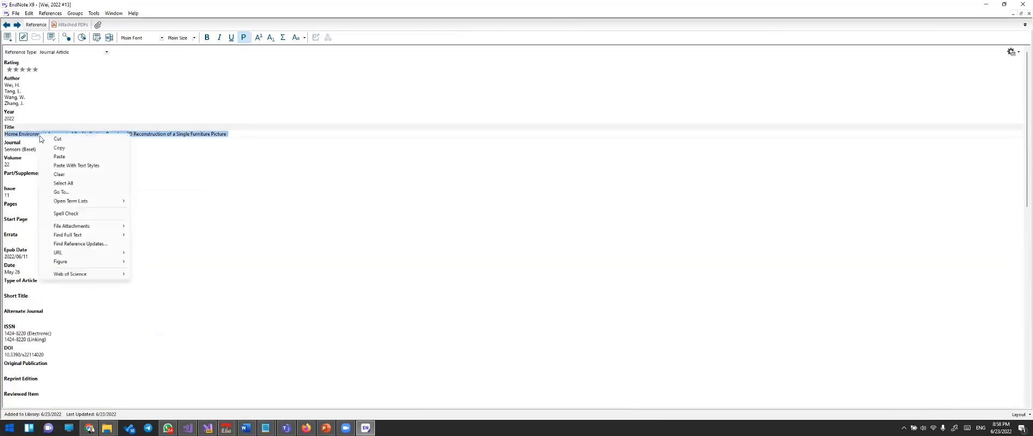
pyautogui.click(49, 148)
# - Switch to Chrome, open Google Scholar in a new tab and search it for the copied article title
pyautogui.click(90, 428)
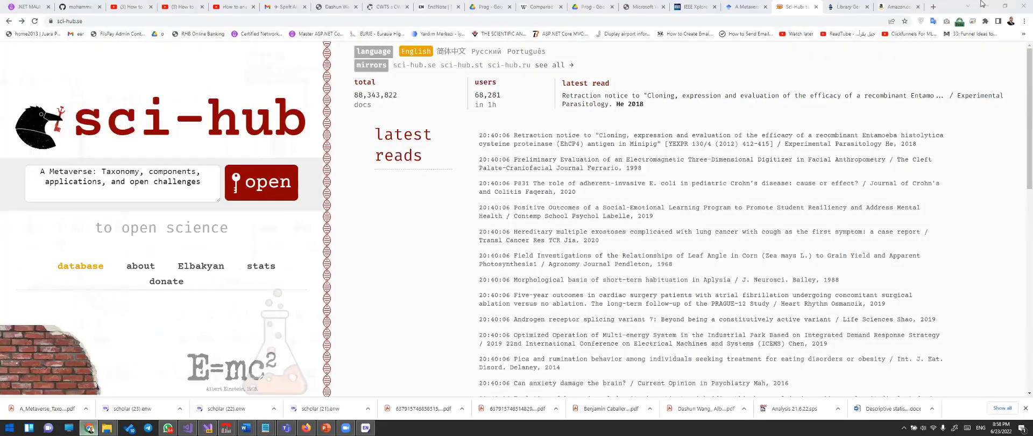
pyautogui.click(934, 7)
pyautogui.write('google scholar')
pyautogui.press('Return')
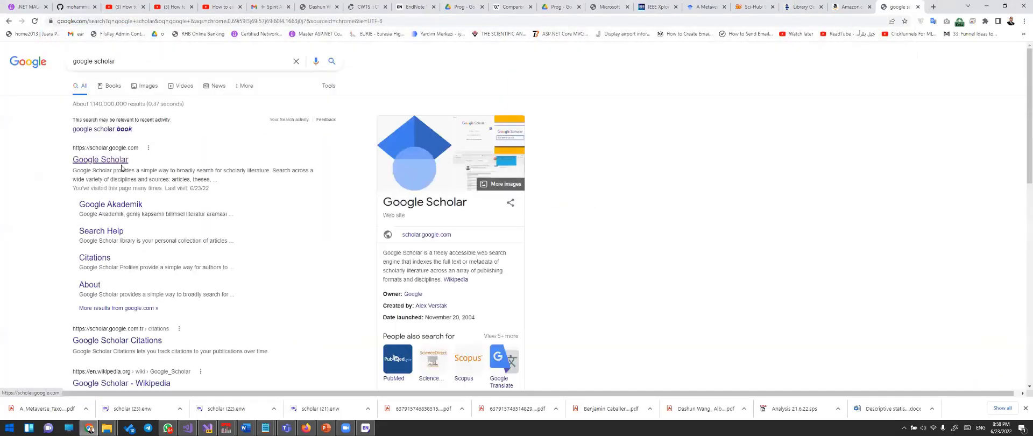
pyautogui.click(121, 168)
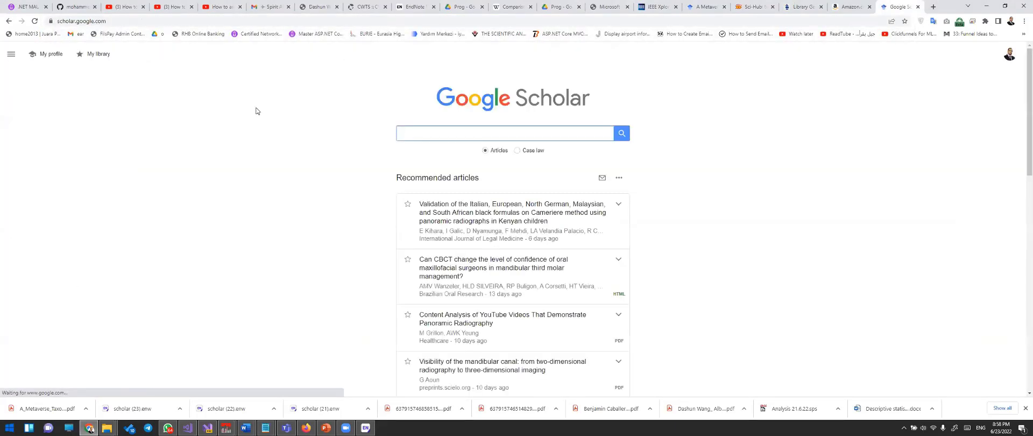
pyautogui.hotkey('ctrl', 'v')
pyautogui.press('Return')
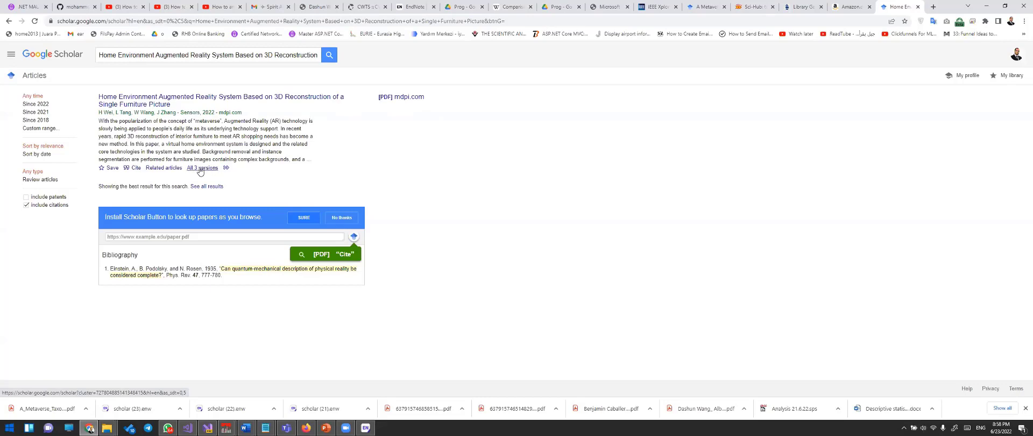
# - Download the Home Environment Augmented Reality System article's PDF from the mdpi.com link in the search result
pyautogui.scroll(6, 201, 167)
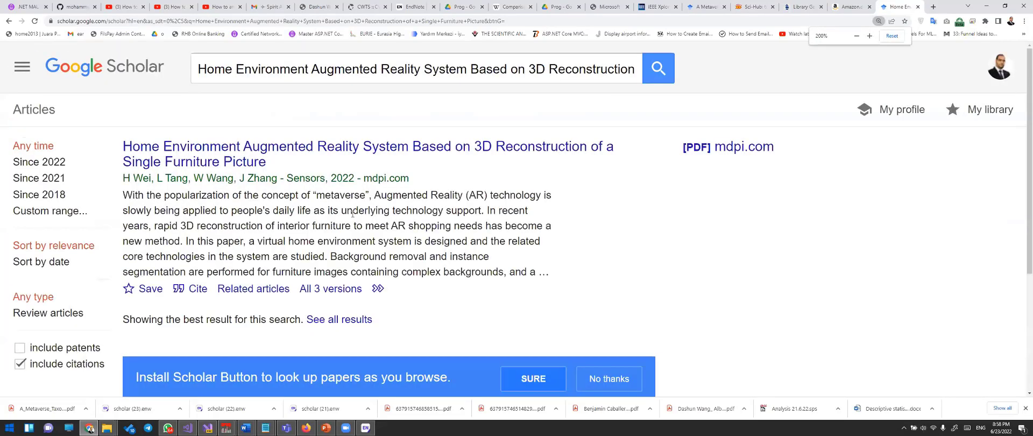
pyautogui.scroll(-2, 387, 228)
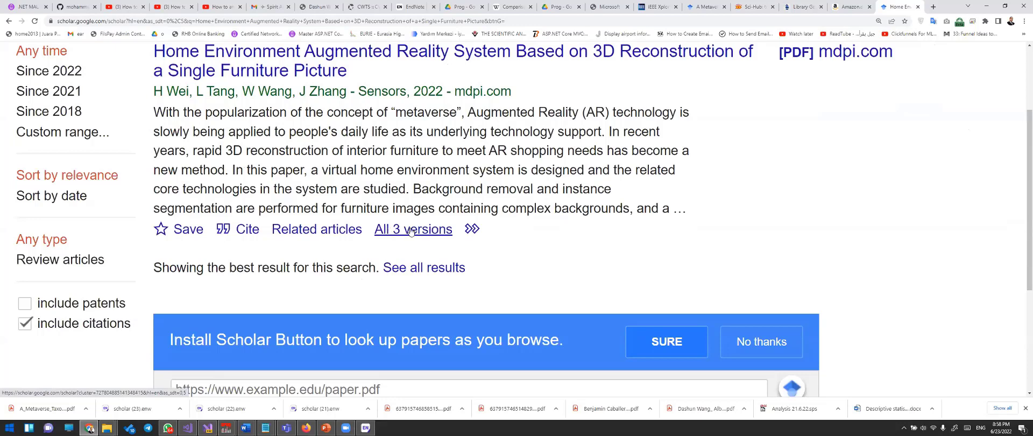
pyautogui.scroll(1, 411, 230)
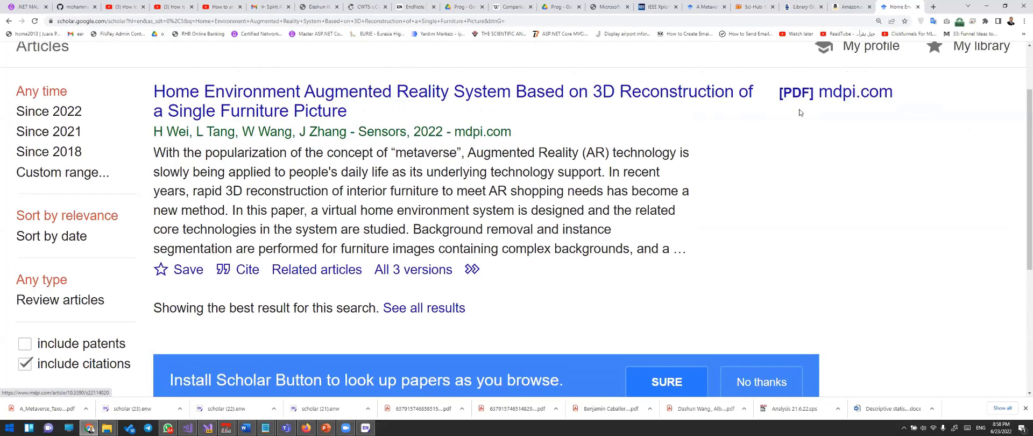
pyautogui.click(834, 100)
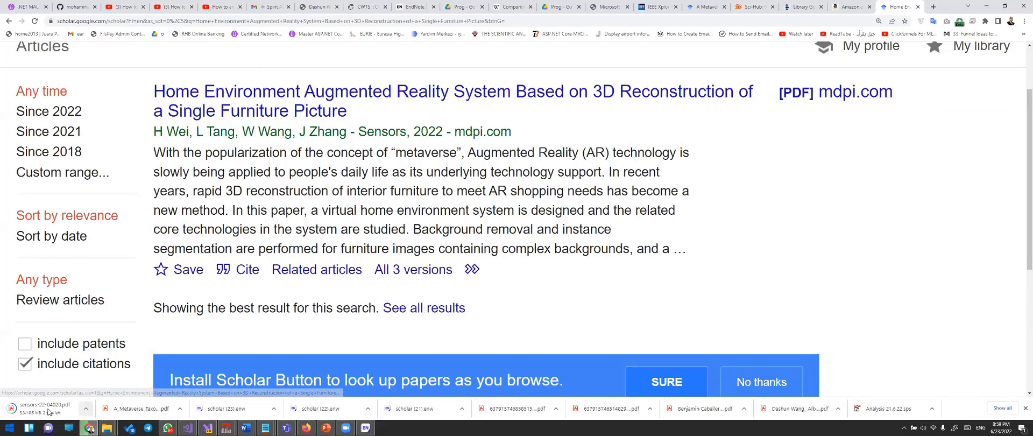
# - Switch back to EndNote and open the file selection for a new attachment to the Home Environment Augmented Reality System reference
pyautogui.moveTo(366, 428)
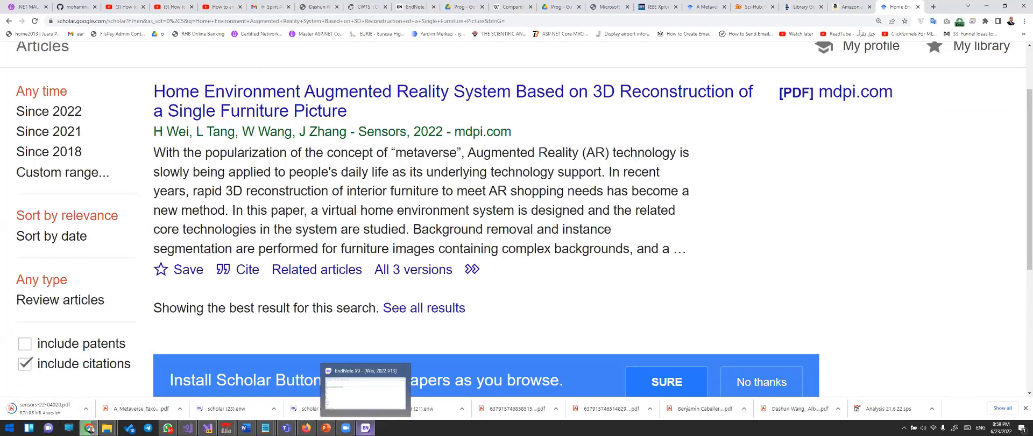
pyautogui.click(365, 428)
pyautogui.rightClick(385, 203)
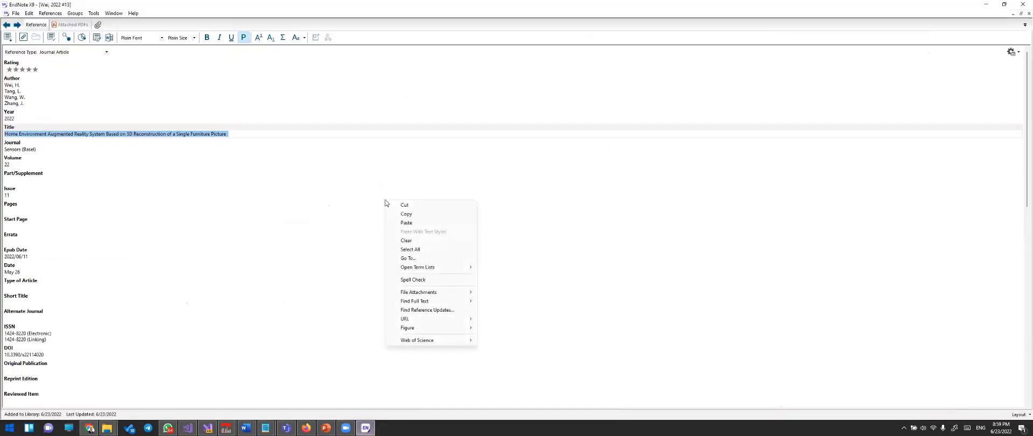
pyautogui.moveTo(418, 293)
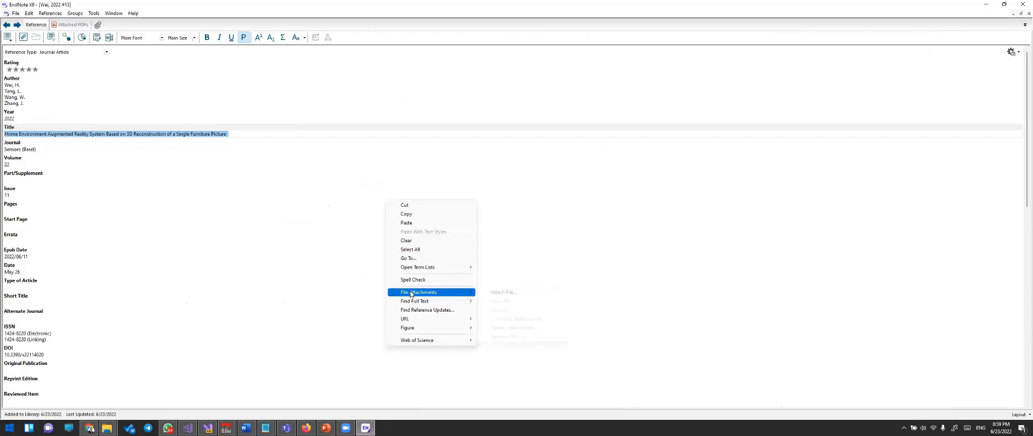
pyautogui.click(518, 291)
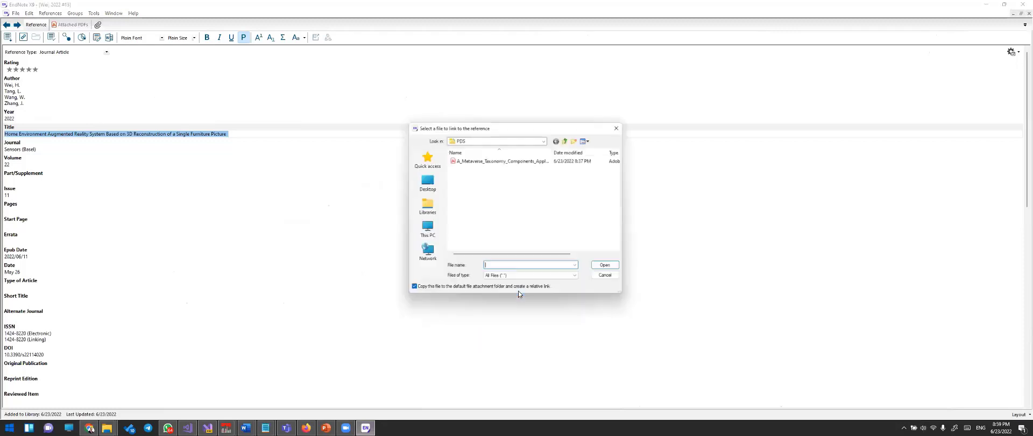
pyautogui.click(425, 207)
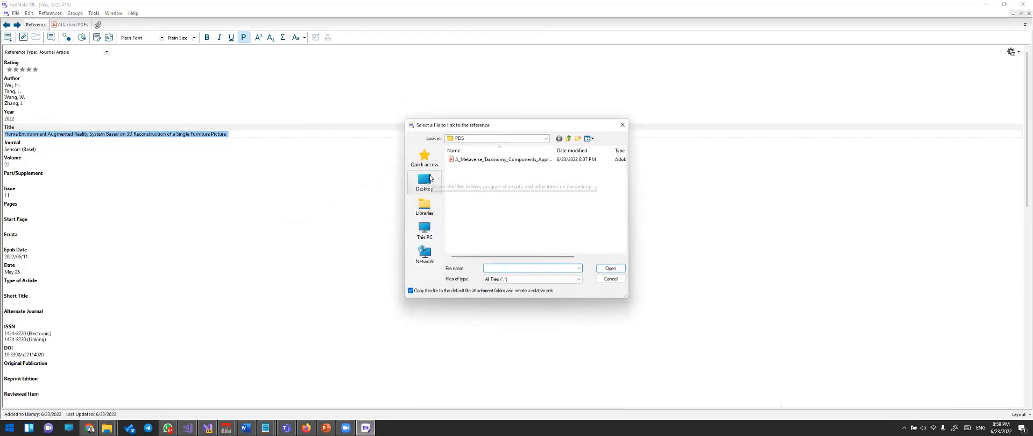
pyautogui.click(425, 229)
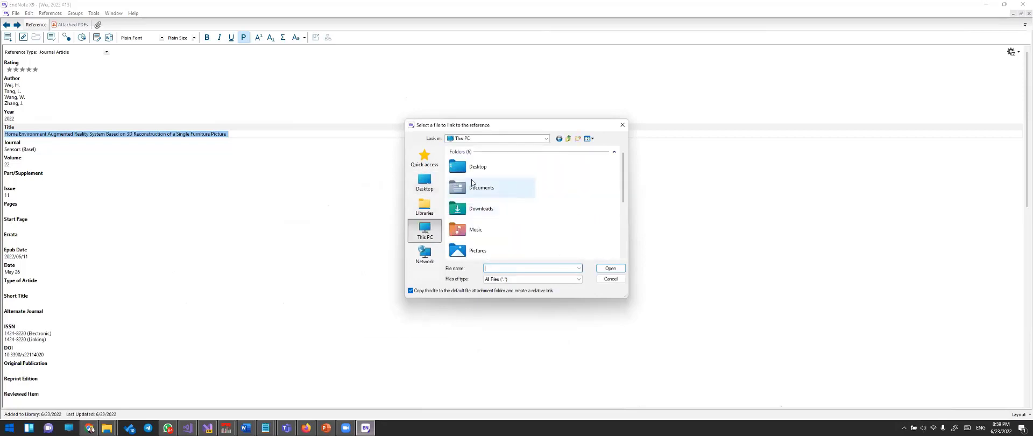
pyautogui.doubleClick(471, 186)
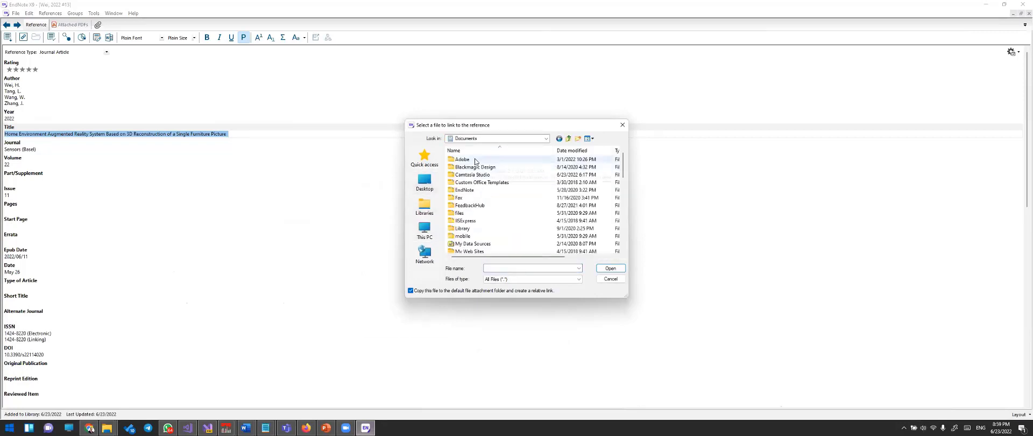
pyautogui.scroll(-1, 480, 183)
pyautogui.scroll(-2, 483, 191)
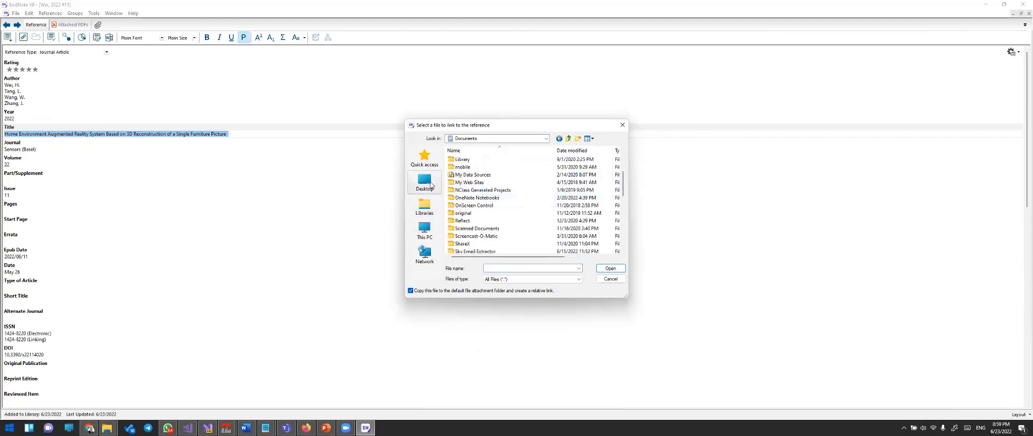
pyautogui.click(547, 139)
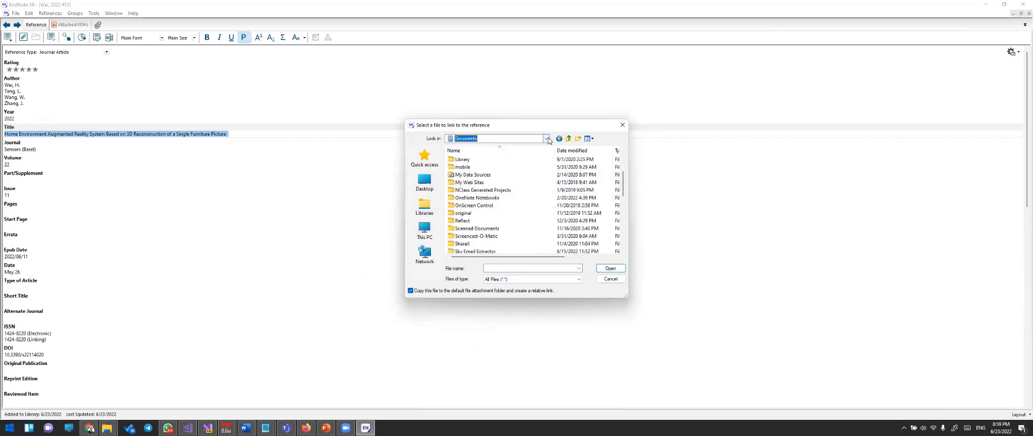
pyautogui.scroll(2, 517, 169)
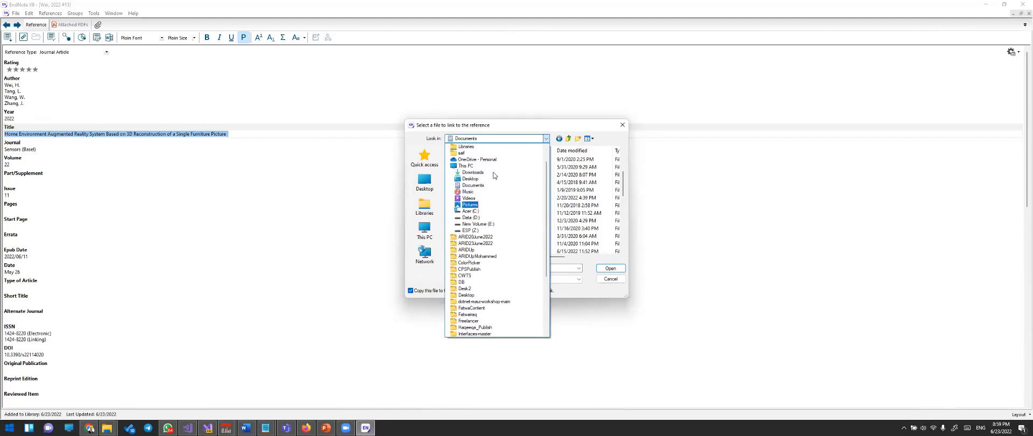
pyautogui.click(479, 186)
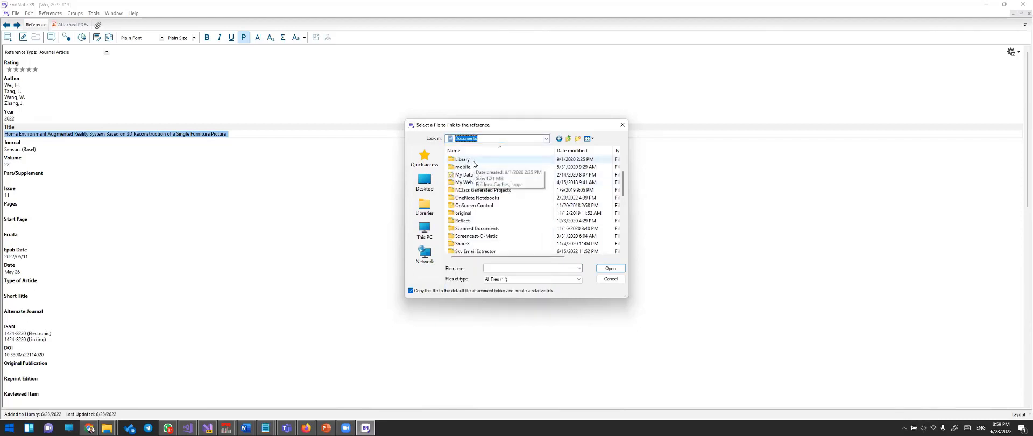
# - Attach sensors-22-04020.pdf from the Downloads folder to the reference
pyautogui.click(547, 138)
pyautogui.scroll(2, 500, 165)
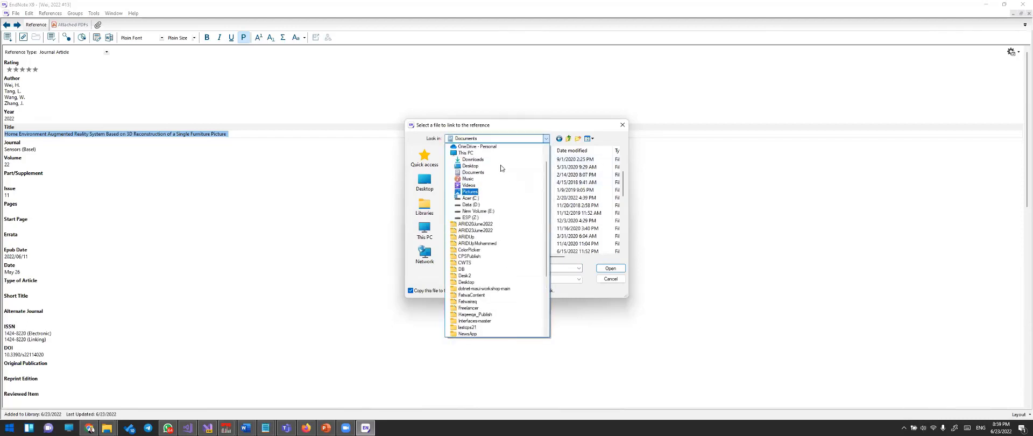
pyautogui.click(473, 173)
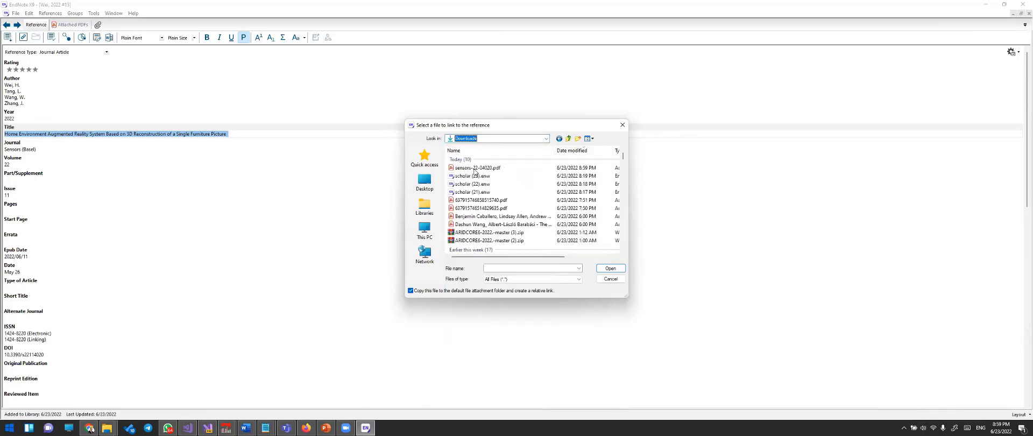
pyautogui.click(477, 168)
pyautogui.doubleClick(477, 168)
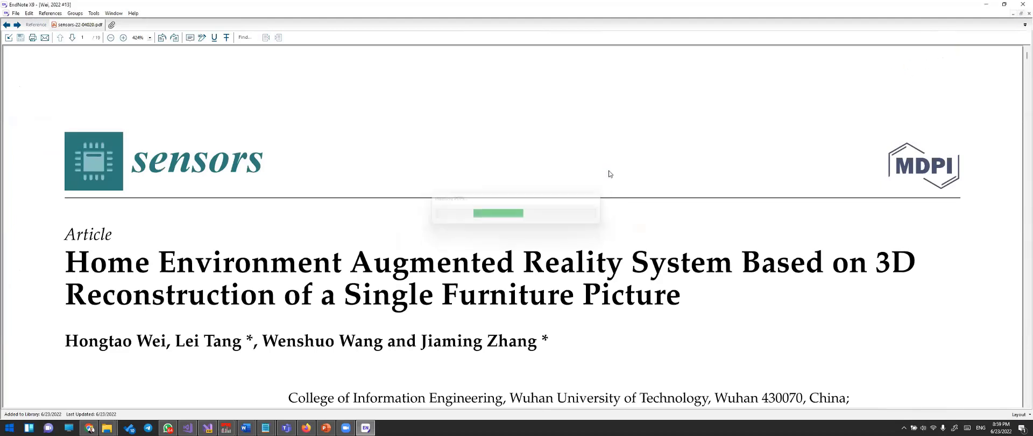
# - Close the reference and check the attachment marker on its entry in the Medical group's list
pyautogui.hotkey('ctrl', 'w')
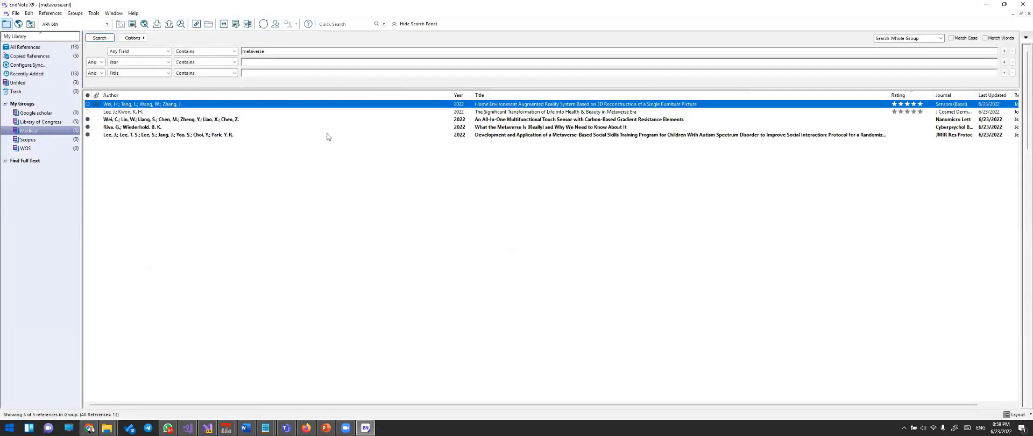
pyautogui.click(114, 112)
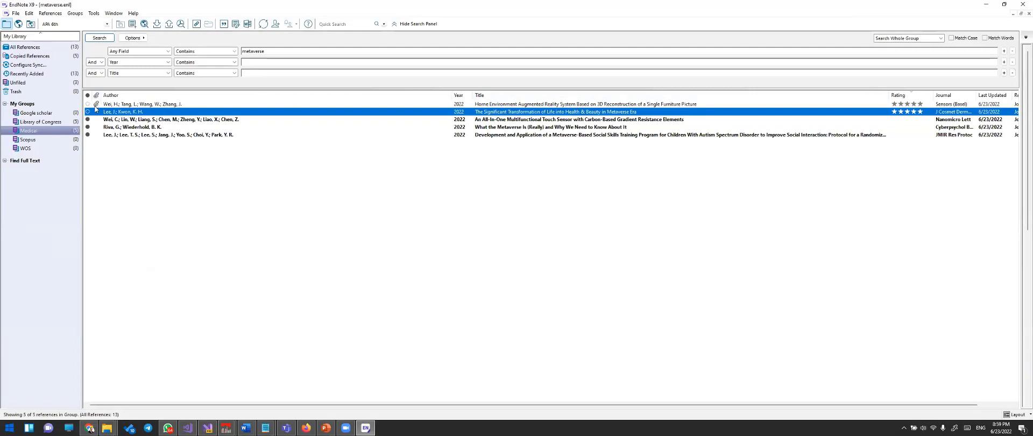
pyautogui.click(404, 104)
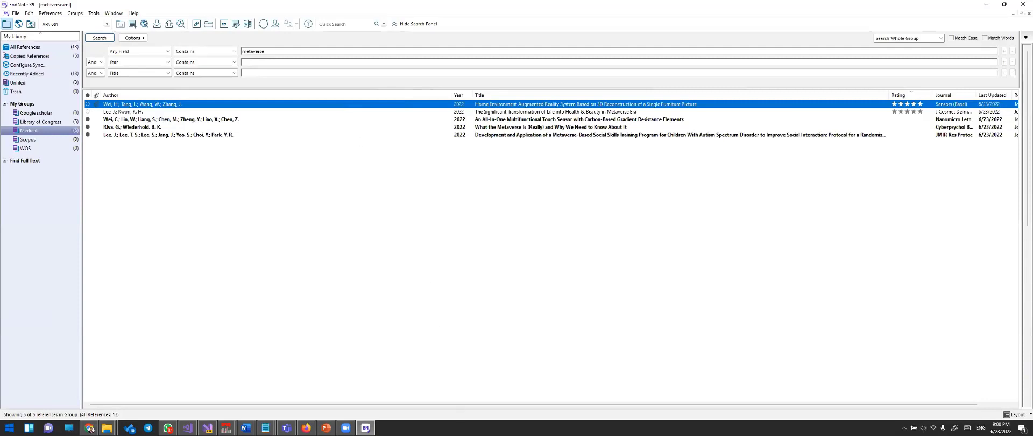
# - Show the desktop and open the TestingLibrary folder in File Explorer
pyautogui.rightClick(469, 428)
pyautogui.click(505, 385)
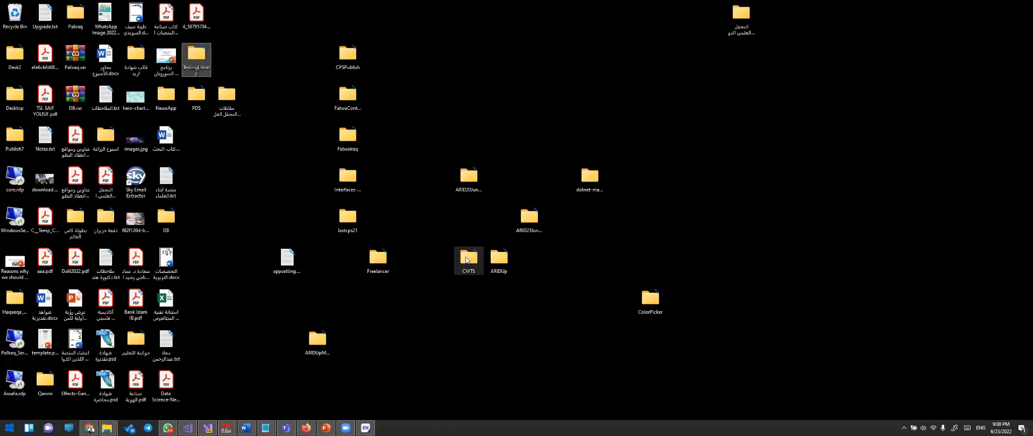
pyautogui.press('Return')
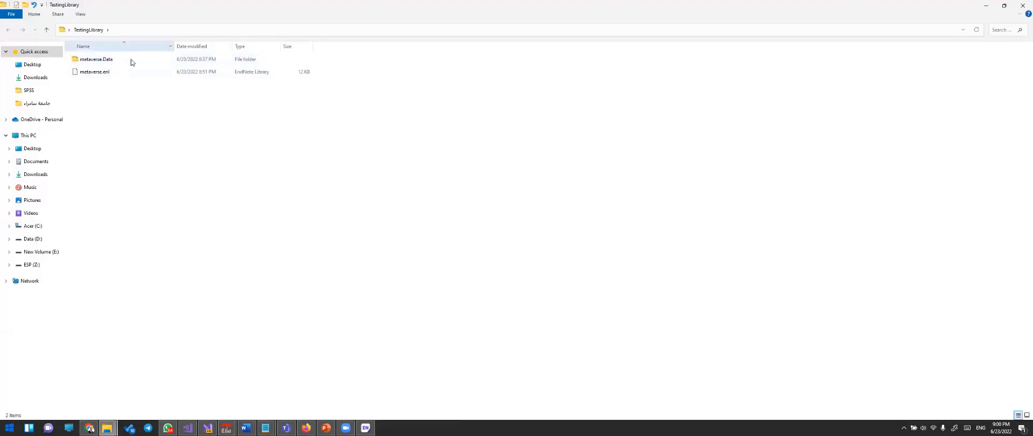
# - Examine the metaverse.Data folder and the metaverse.enl library file, including the file's name extension
pyautogui.click(90, 63)
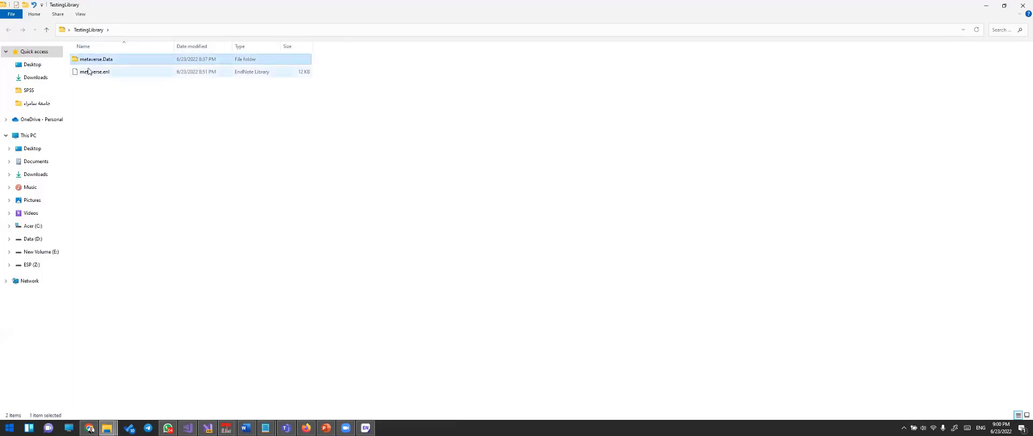
pyautogui.click(92, 70)
pyautogui.click(92, 63)
pyautogui.click(93, 72)
pyautogui.click(95, 63)
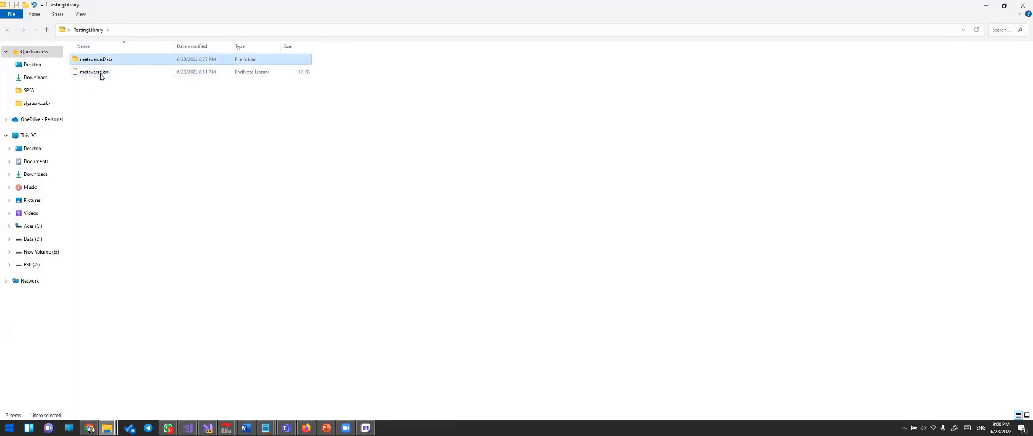
pyautogui.click(101, 74)
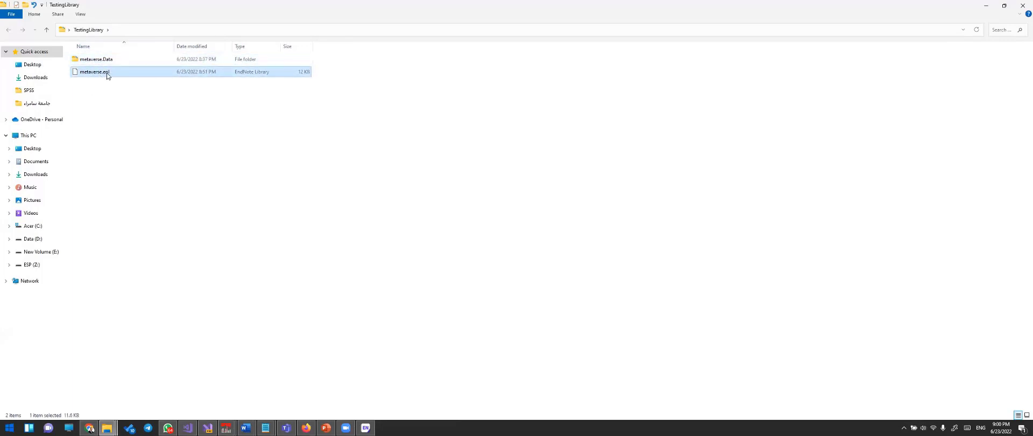
pyautogui.click(106, 73)
pyautogui.click(103, 72)
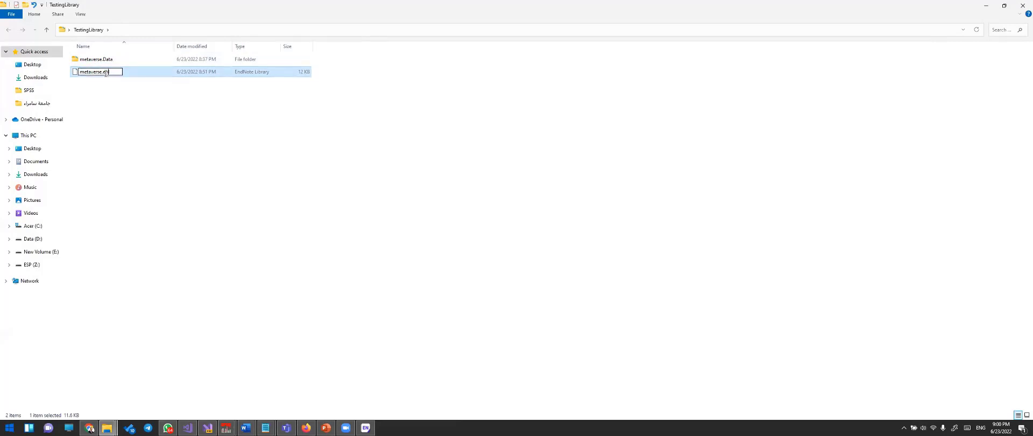
pyautogui.moveTo(103, 73); pyautogui.dragTo(114, 74)
pyautogui.click(110, 85)
# - Leave the metaverse.enl file name as is and examine the PDF folder and its two numbered subfolders inside metaverse.Data
pyautogui.click(103, 61)
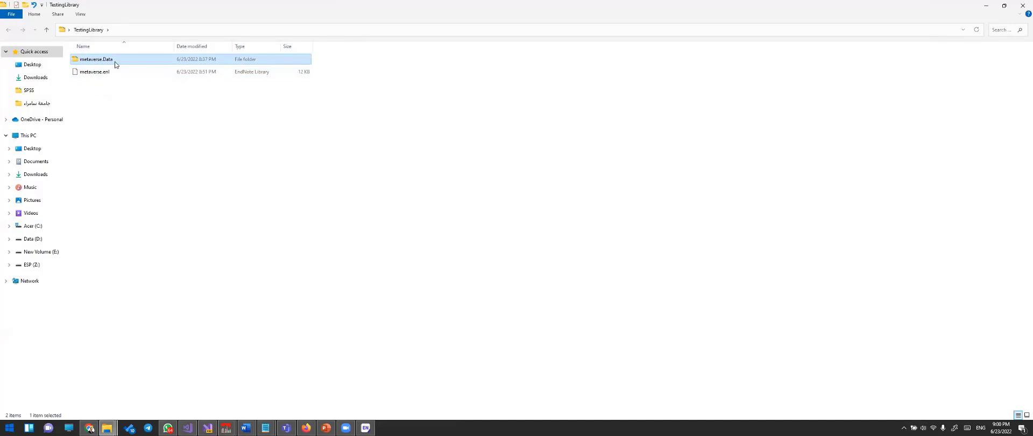
pyautogui.doubleClick(115, 62)
pyautogui.doubleClick(99, 61)
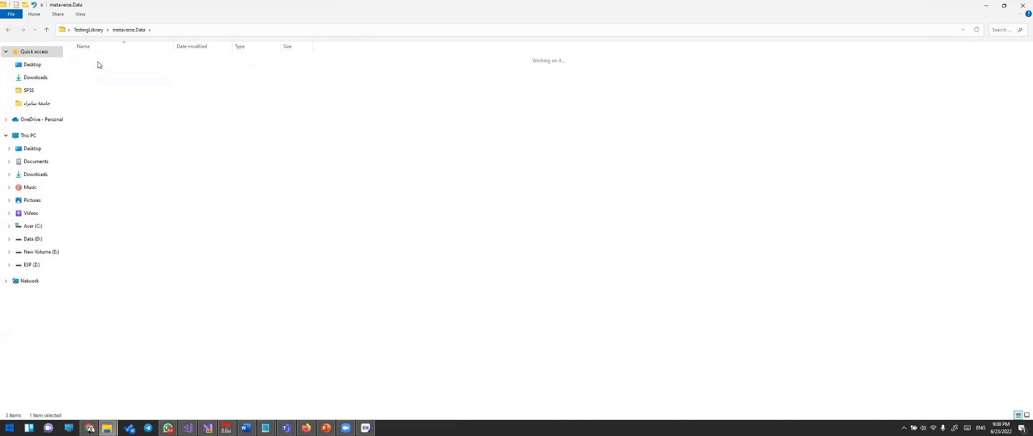
pyautogui.moveTo(119, 125); pyautogui.dragTo(94, 68)
pyautogui.doubleClick(92, 59)
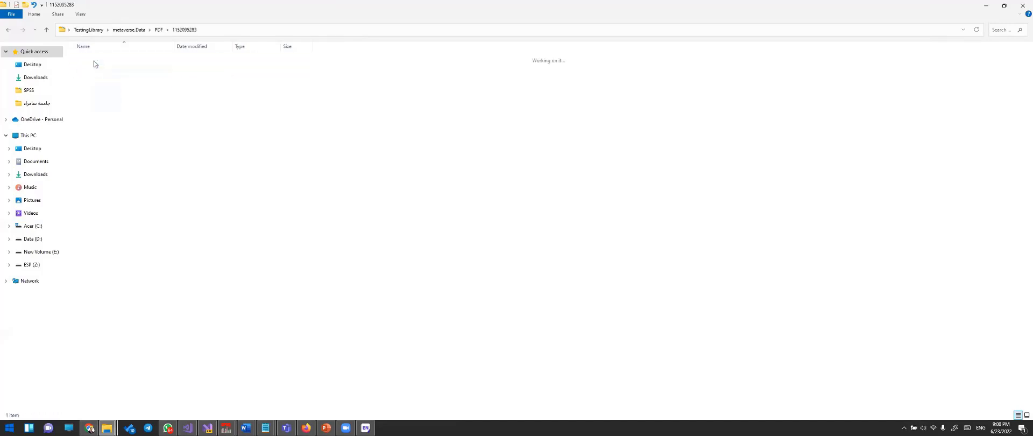
pyautogui.click(160, 31)
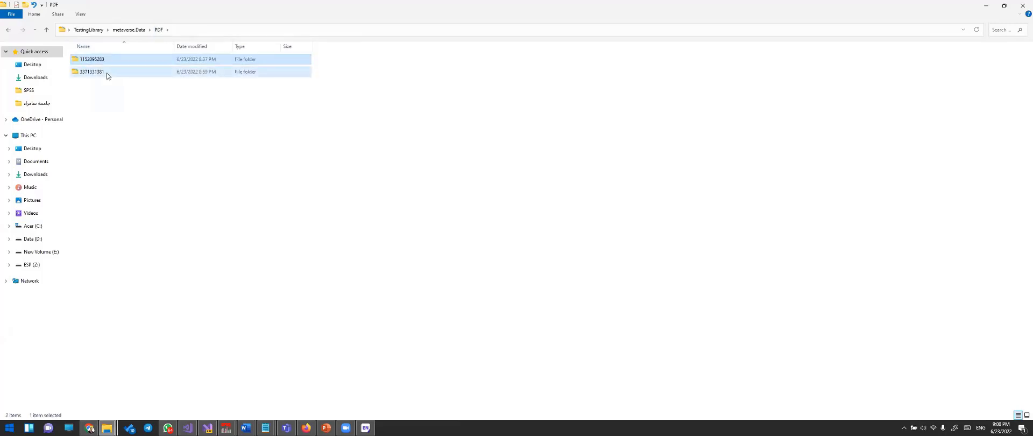
pyautogui.doubleClick(107, 72)
pyautogui.click(159, 29)
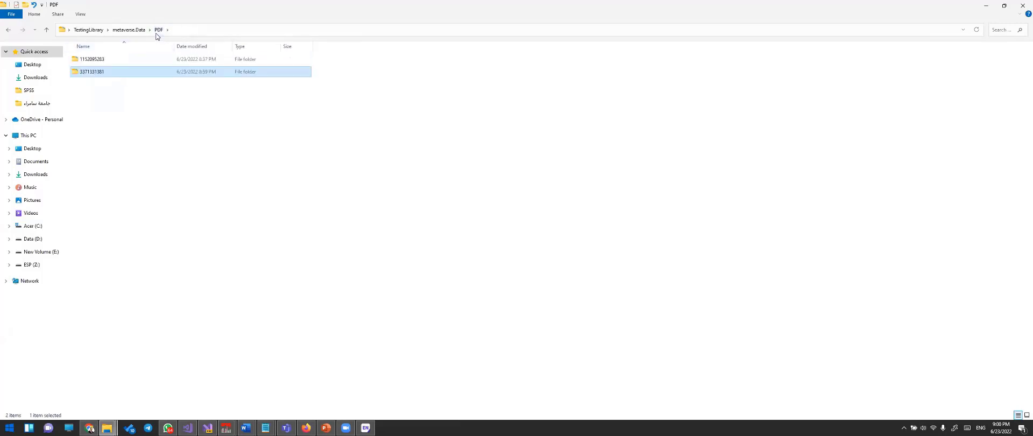
pyautogui.click(129, 30)
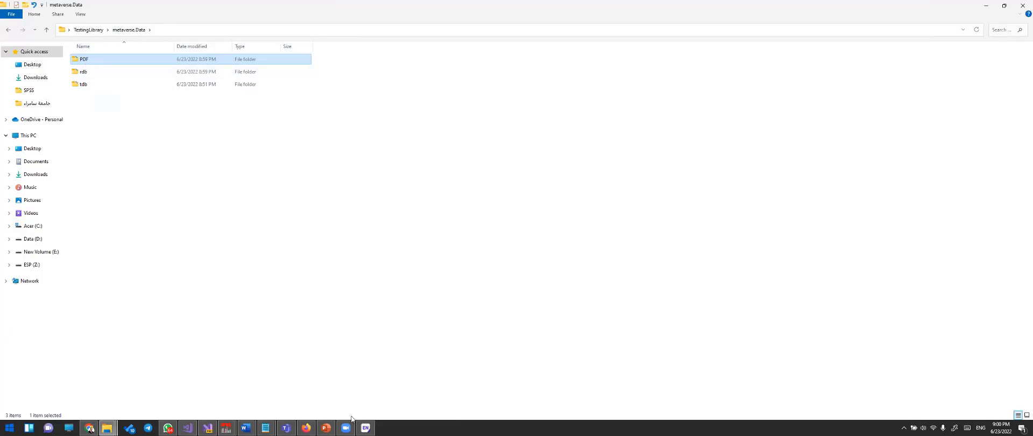
# - Switch to EndNote and review the Library of Congress, LISTA (EBSCO), PubMed (NLM) and Web of Science Core Collection sources in online search mode
pyautogui.click(365, 427)
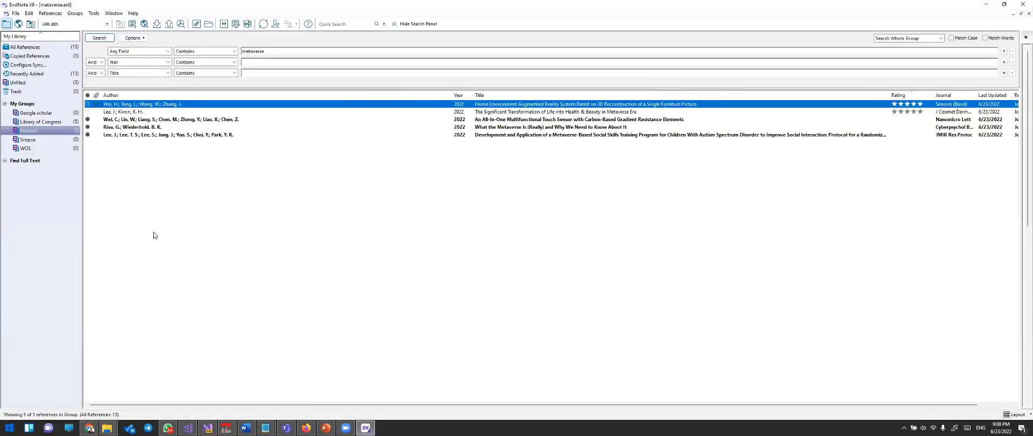
pyautogui.click(269, 51)
pyautogui.moveTo(269, 51); pyautogui.dragTo(235, 53)
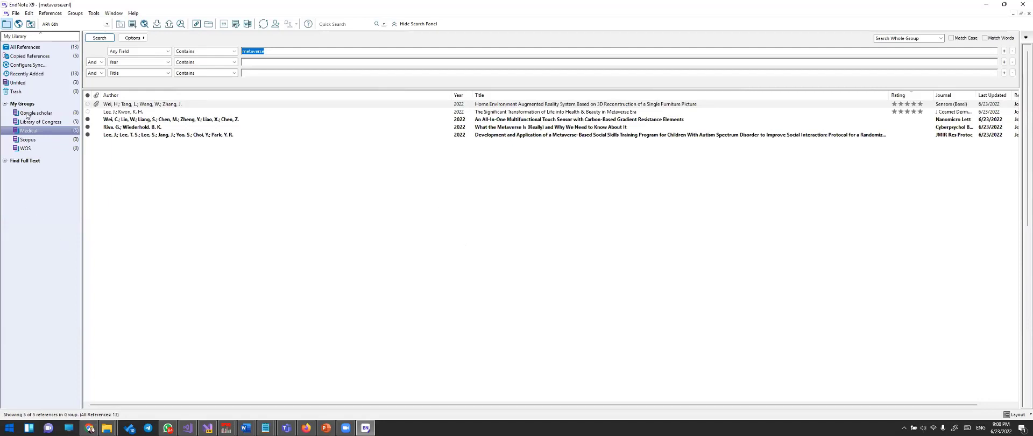
pyautogui.click(18, 24)
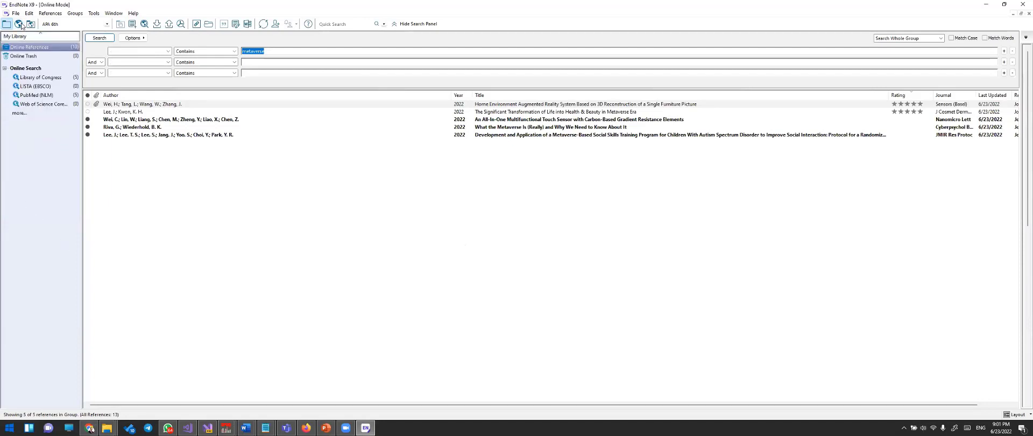
pyautogui.click(43, 78)
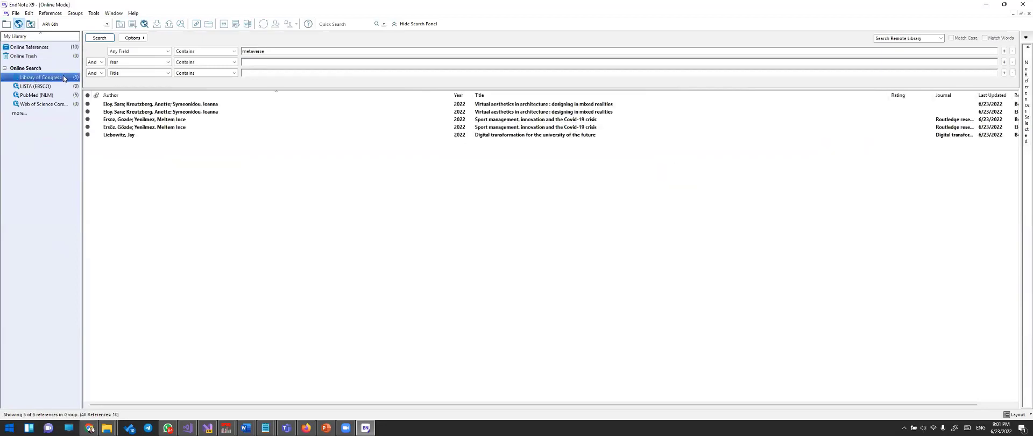
pyautogui.click(35, 86)
pyautogui.click(37, 95)
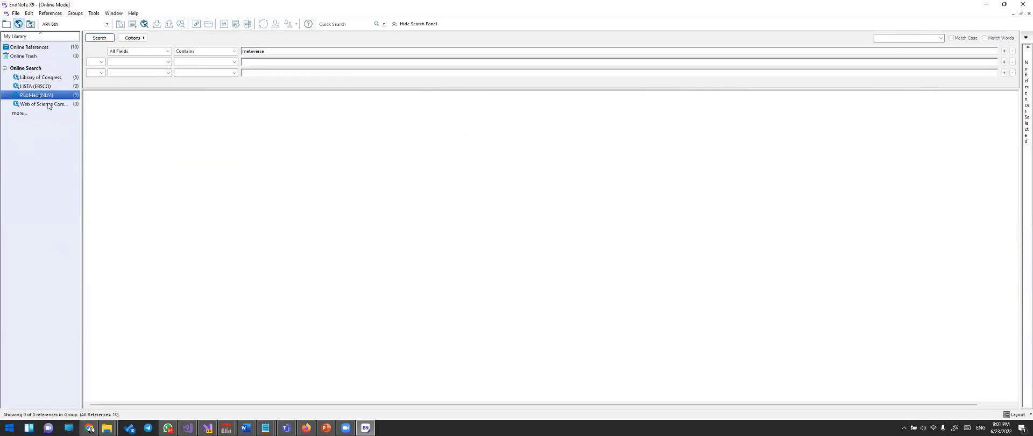
pyautogui.click(37, 104)
# - Browse the full list of online search connections and check the details of MEDLINE (Clarivate) and Medical Coll Georgia
pyautogui.click(22, 113)
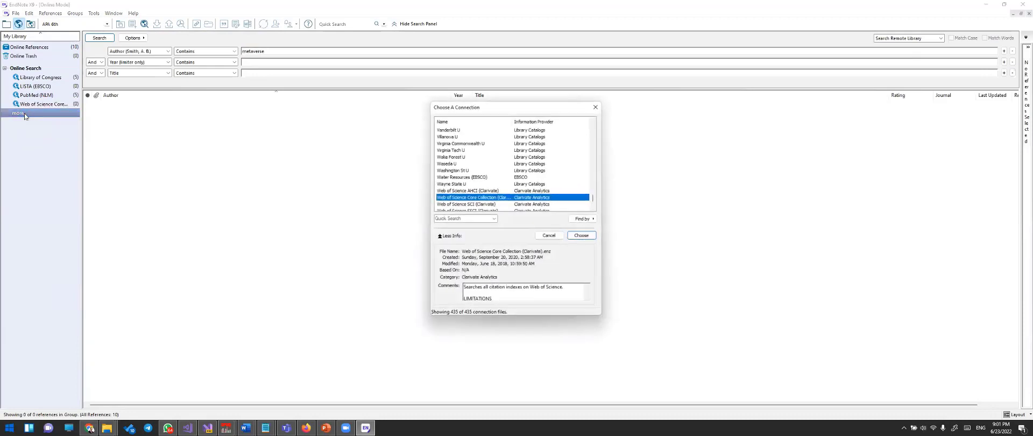
pyautogui.scroll(12, 448, 169)
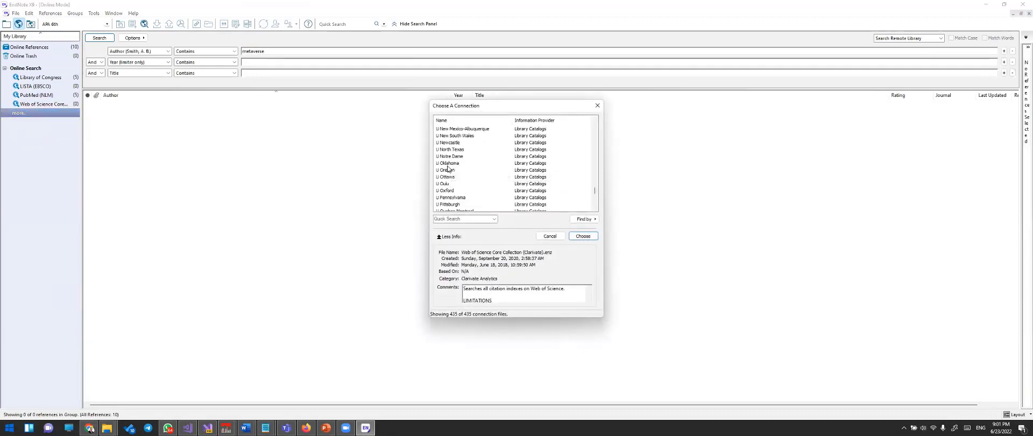
pyautogui.scroll(20, 448, 169)
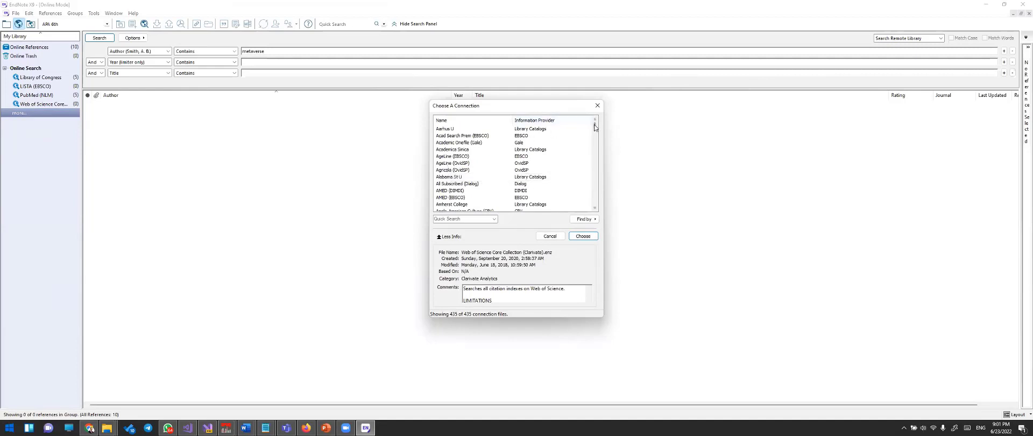
pyautogui.moveTo(595, 128); pyautogui.dragTo(596, 138)
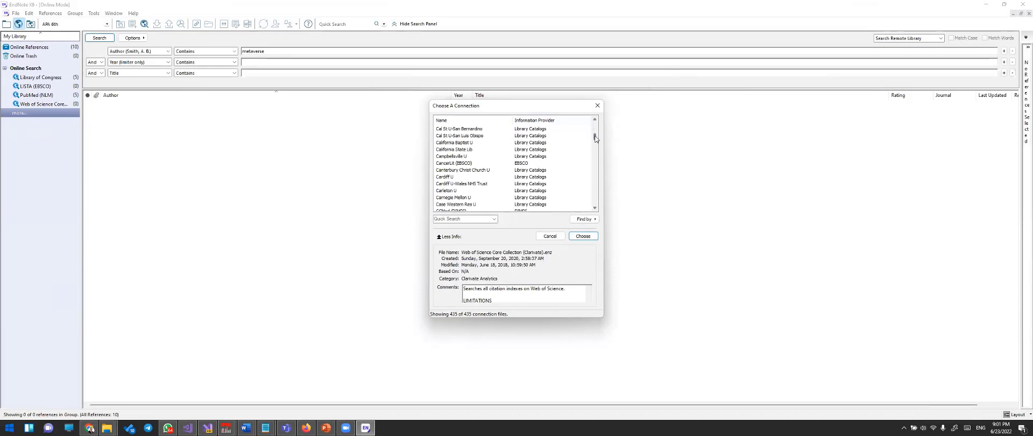
pyautogui.moveTo(596, 139); pyautogui.dragTo(592, 158)
pyautogui.scroll(10, 548, 172)
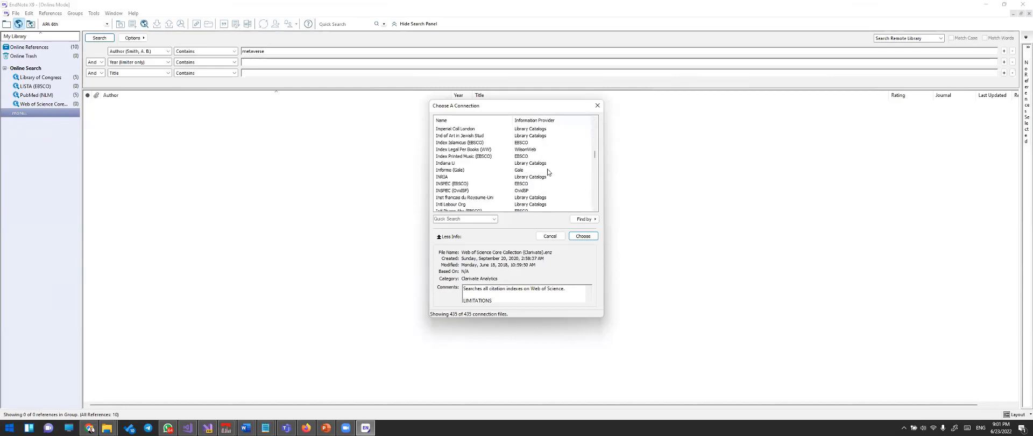
pyautogui.scroll(2, 548, 173)
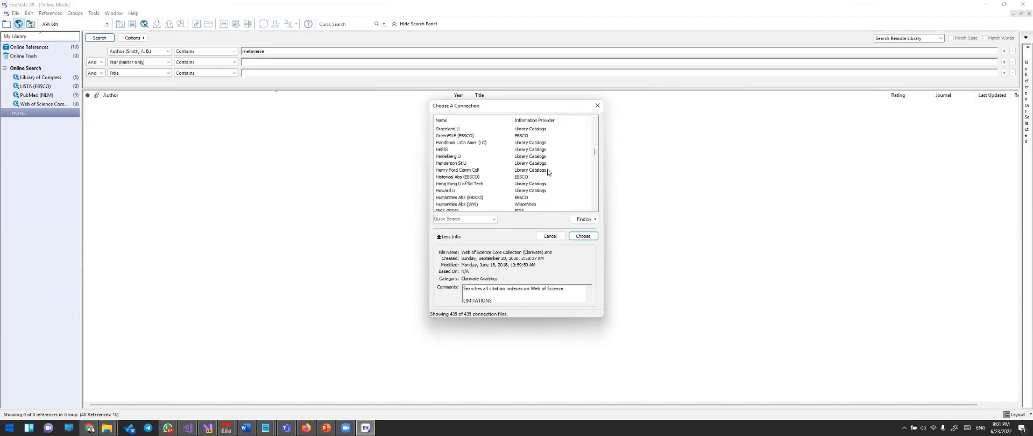
pyautogui.scroll(1, 547, 172)
pyautogui.scroll(-7, 547, 172)
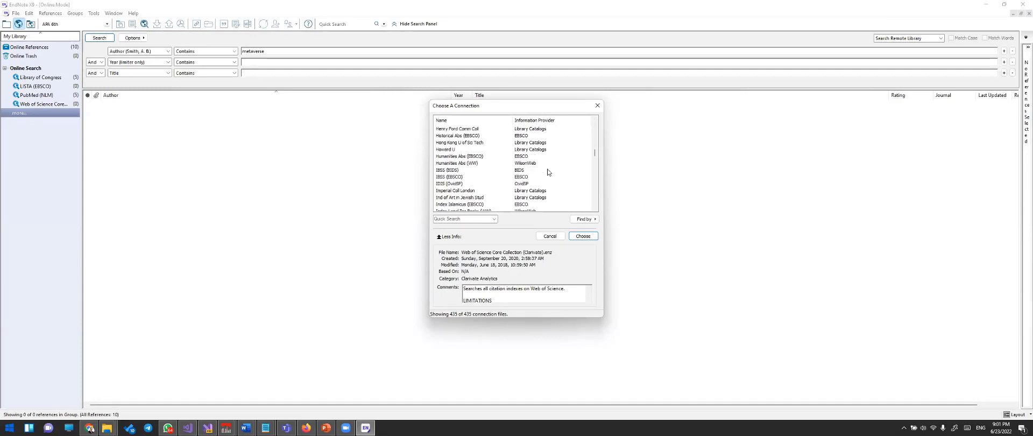
pyautogui.scroll(-2, 548, 172)
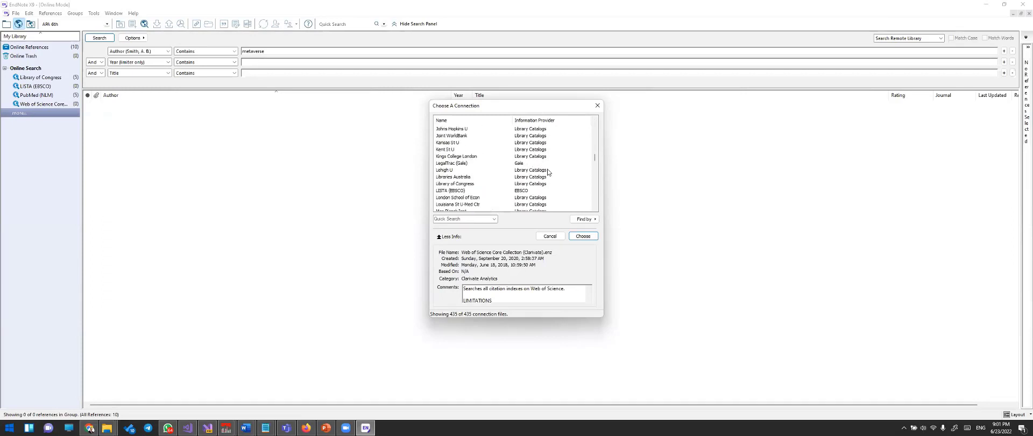
pyautogui.scroll(-6, 548, 172)
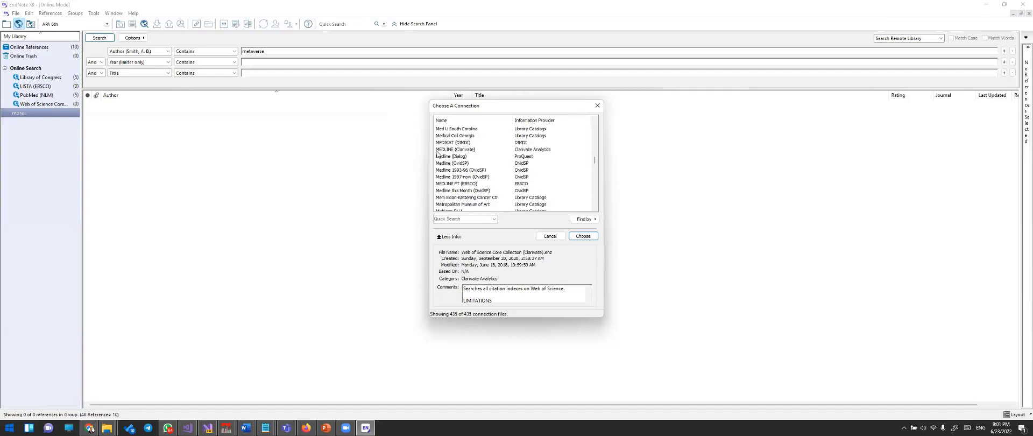
pyautogui.click(485, 150)
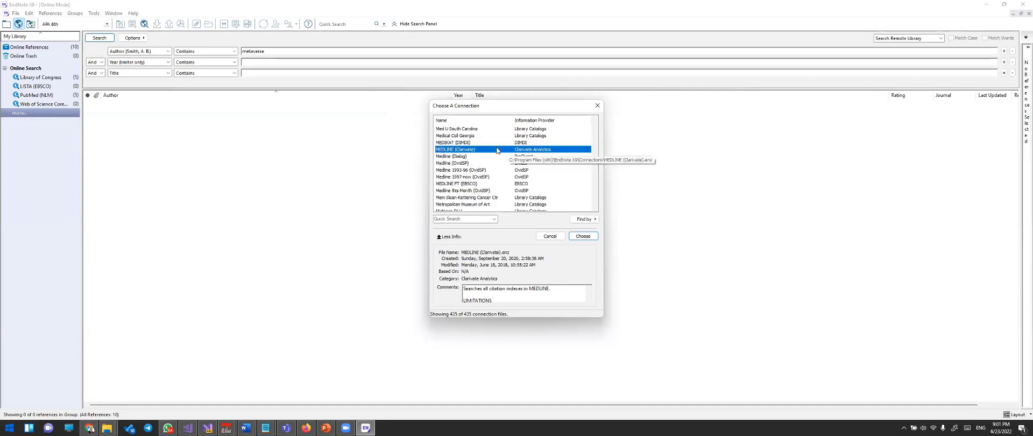
pyautogui.click(462, 137)
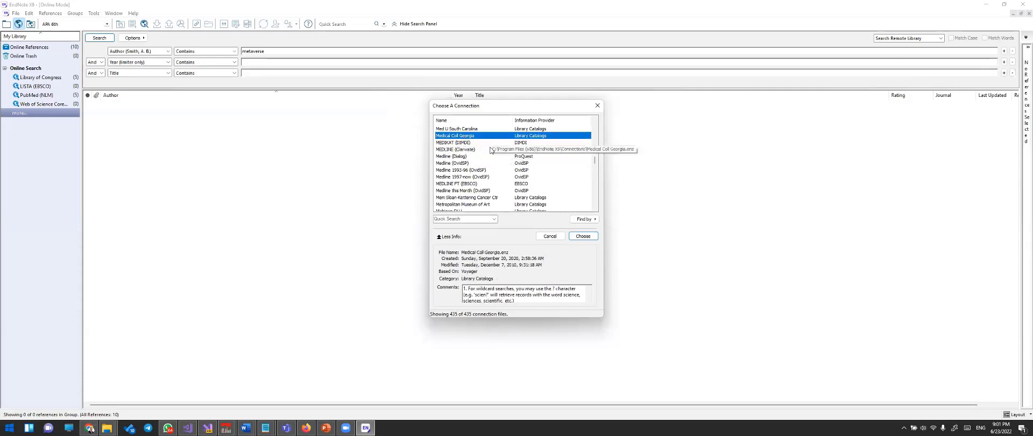
# - Check the connection details of Open U, RERO and U Catalunya, and close the connection list without choosing one
pyautogui.scroll(-5, 490, 141)
pyautogui.scroll(-6, 486, 167)
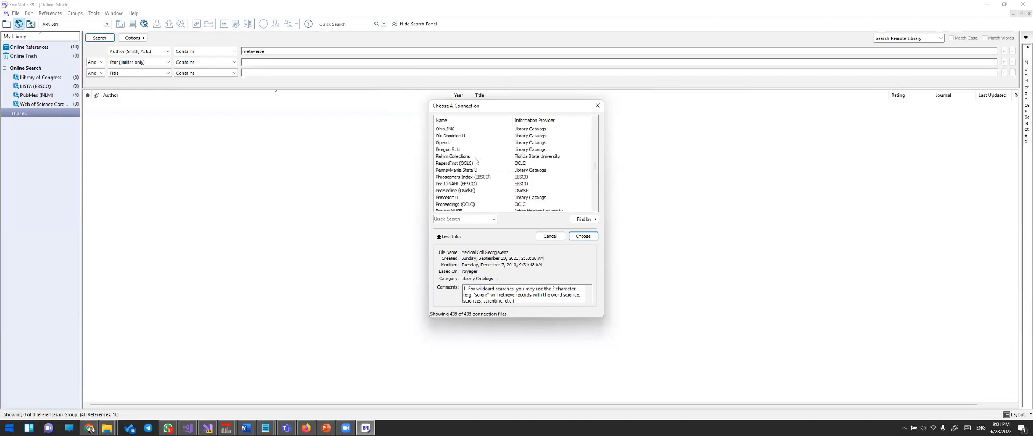
pyautogui.click(484, 143)
pyautogui.scroll(-3, 487, 170)
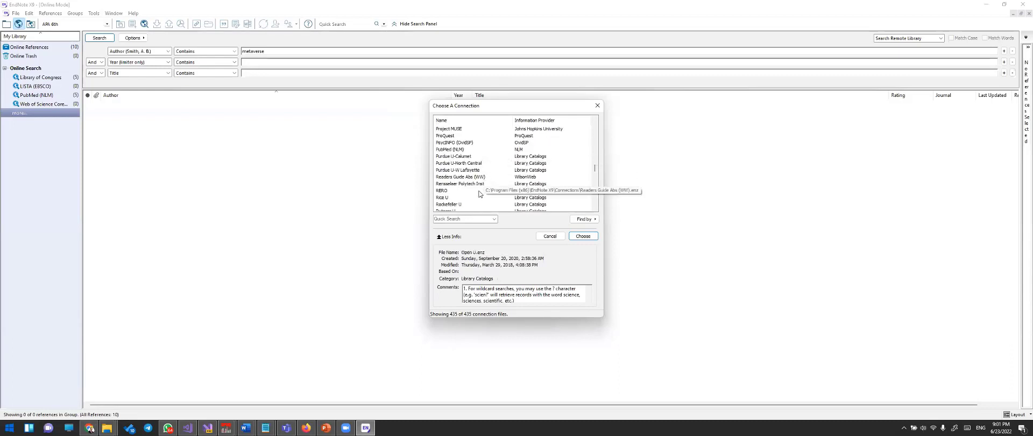
pyautogui.click(476, 191)
pyautogui.scroll(-3, 476, 191)
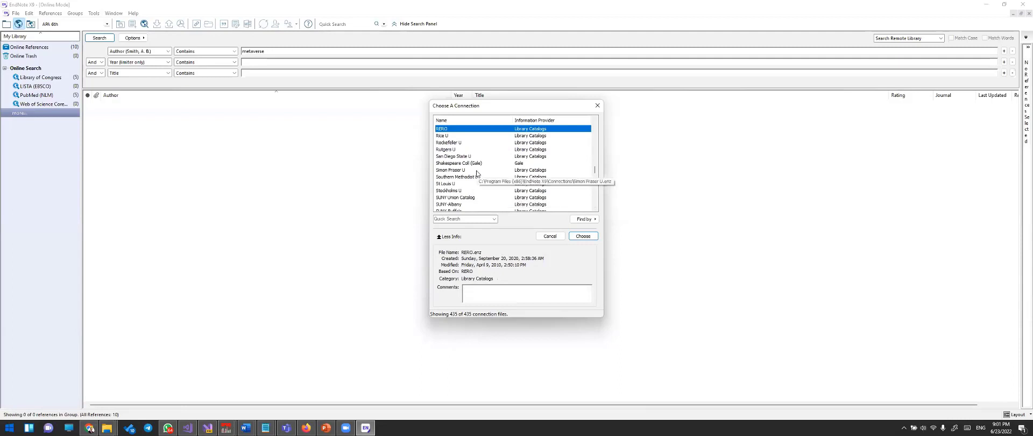
pyautogui.scroll(-10, 476, 185)
pyautogui.scroll(-6, 476, 174)
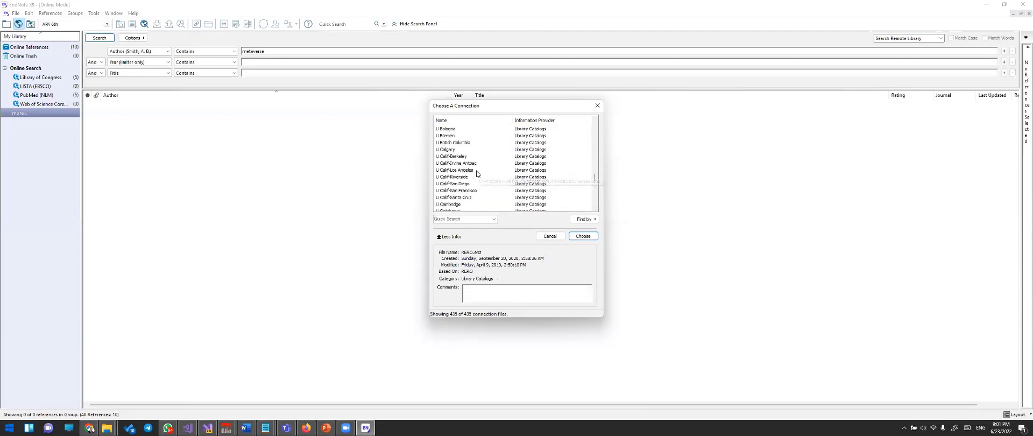
pyautogui.click(453, 149)
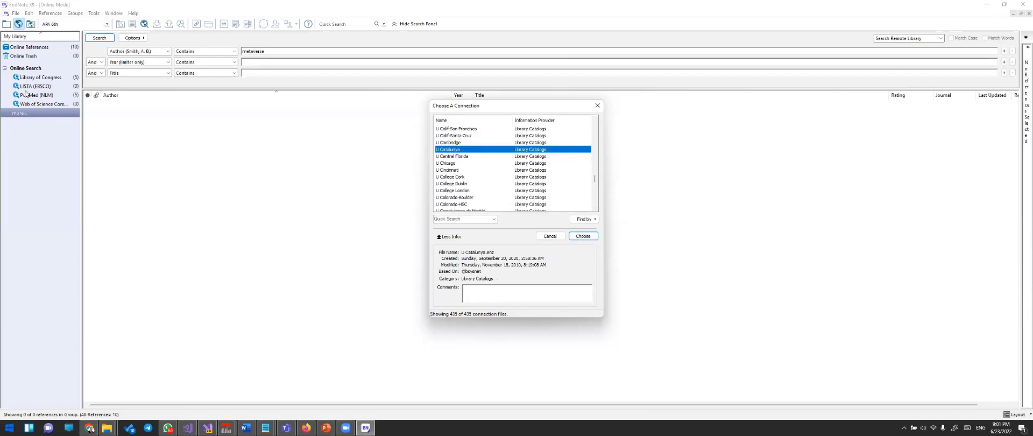
pyautogui.click(597, 107)
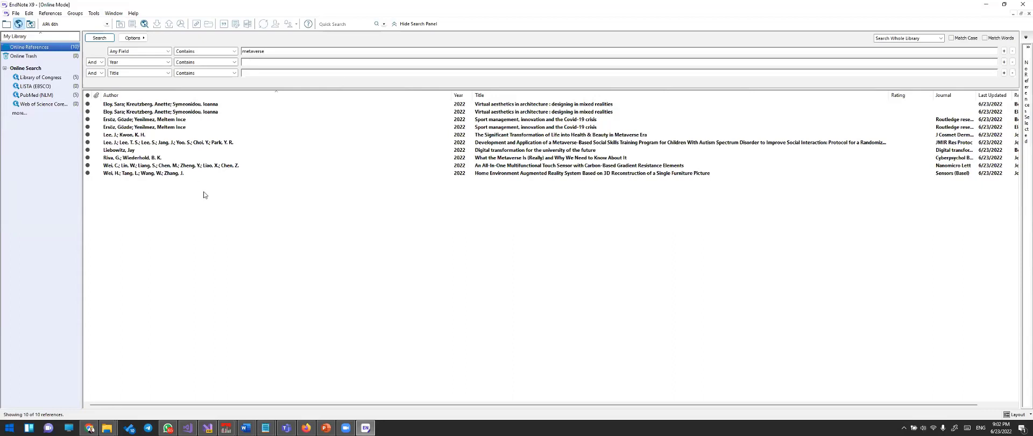
# - Return to the local library mode, restore the window to a smaller size and list all references
pyautogui.click(50, 13)
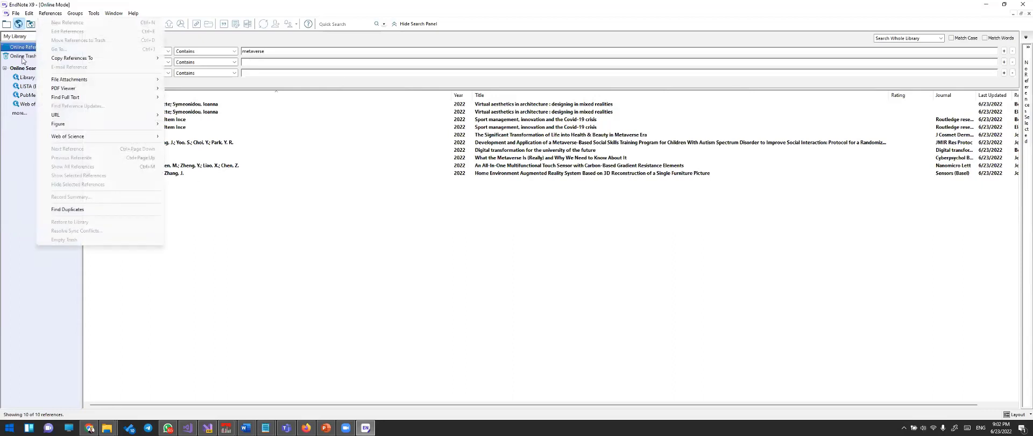
pyautogui.click(6, 24)
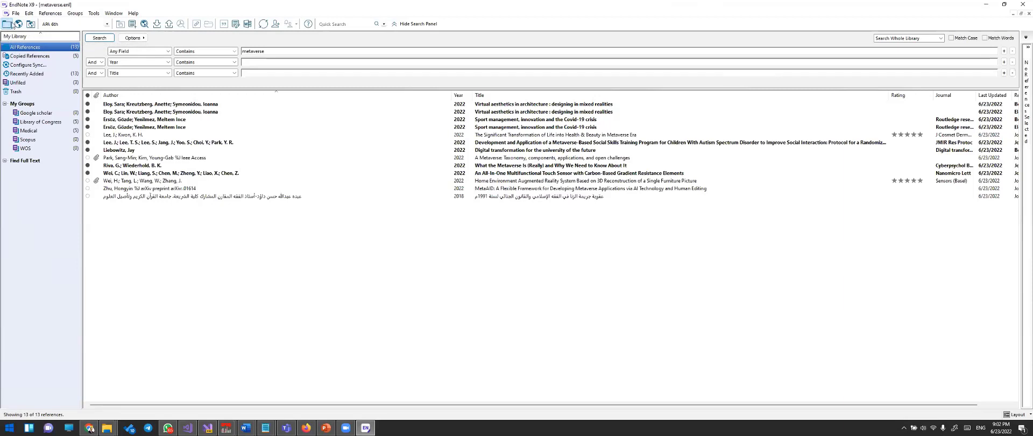
pyautogui.press('super+Down')
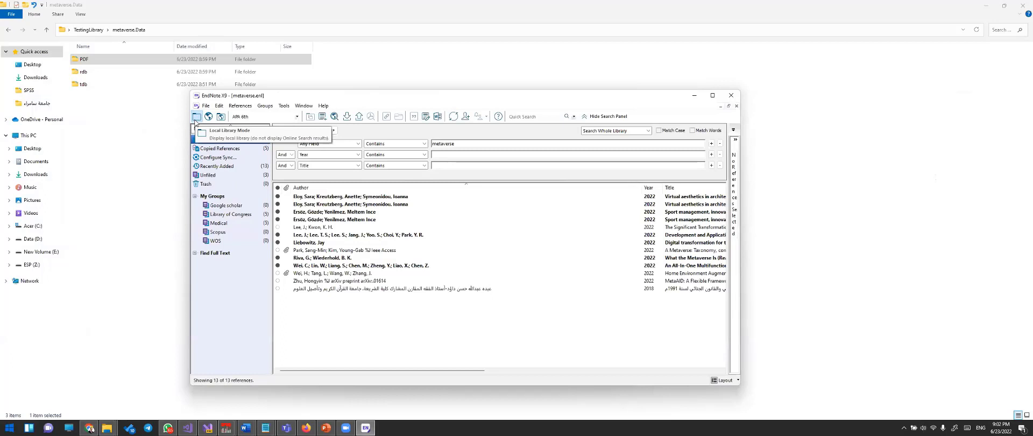
pyautogui.click(213, 197)
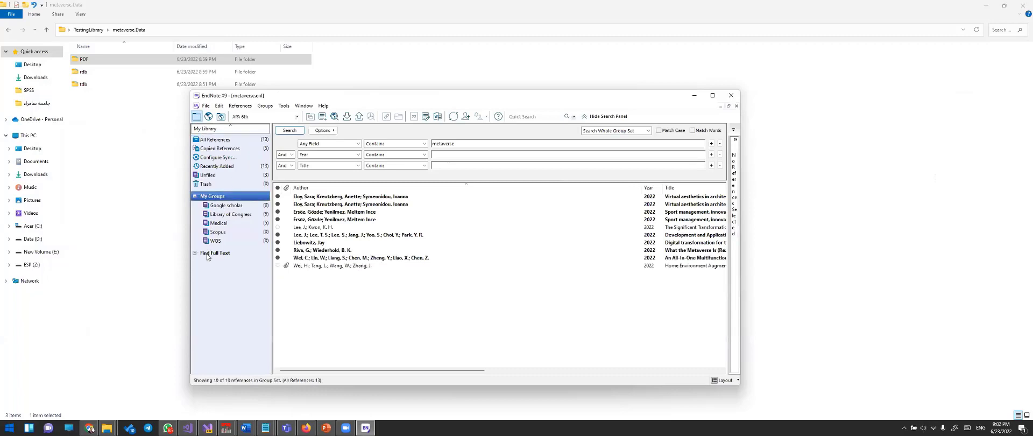
pyautogui.click(215, 141)
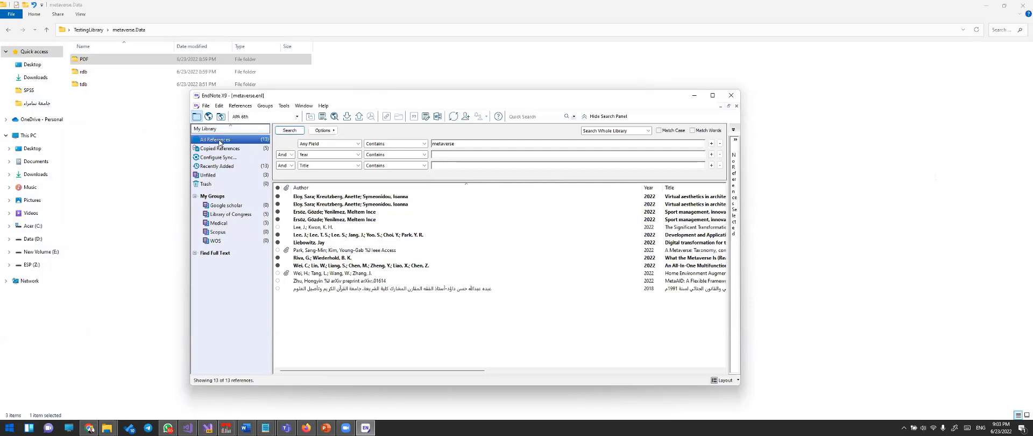
# - Start a new blank Journal Article reference in the metaverse library
pyautogui.click(240, 106)
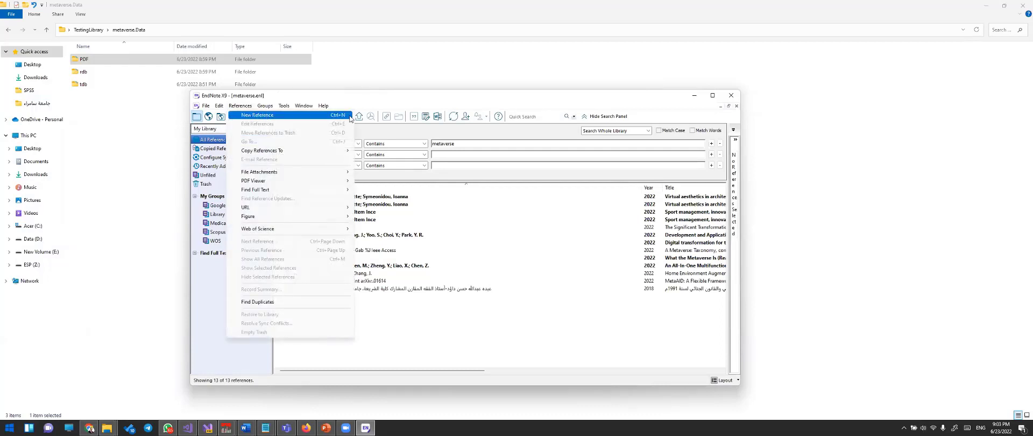
pyautogui.press('Escape')
pyautogui.click(324, 118)
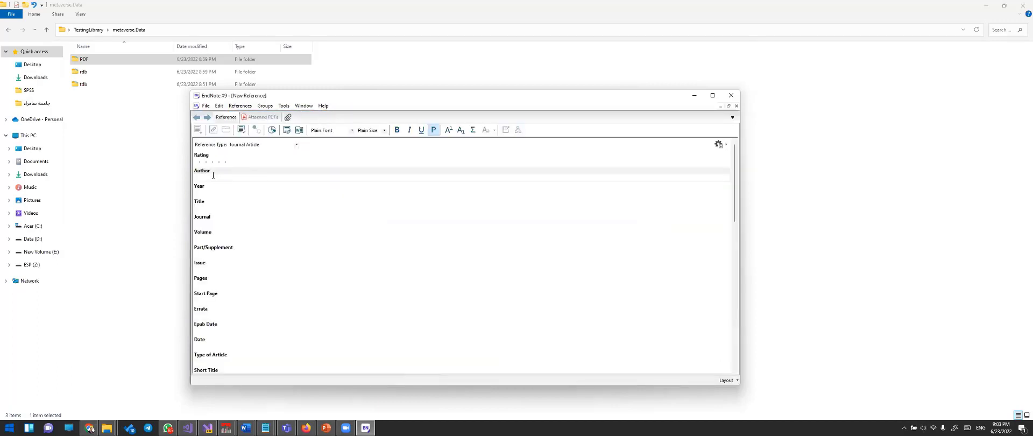
# - Fill in the new reference's author name, the year 2022 and the title "Measuring TAM model for metavere user"
pyautogui.write('Saif')
pyautogui.click(213, 194)
pyautogui.write('2022')
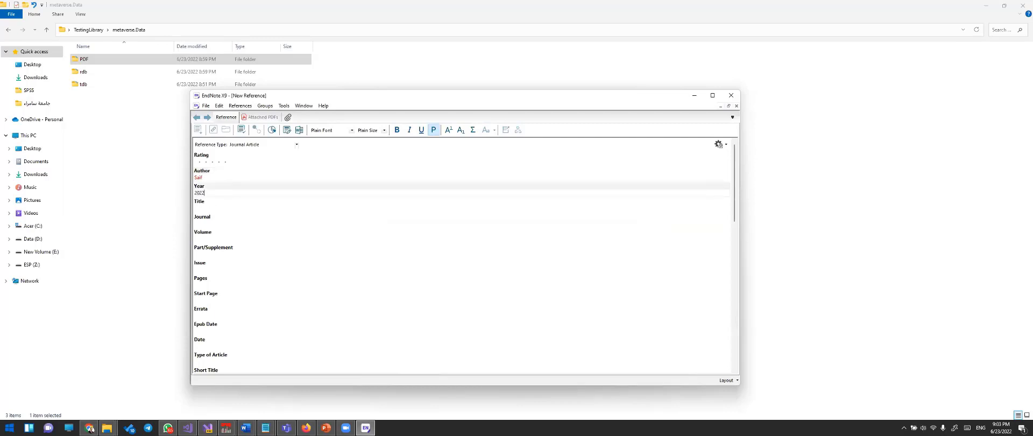
pyautogui.click(213, 208)
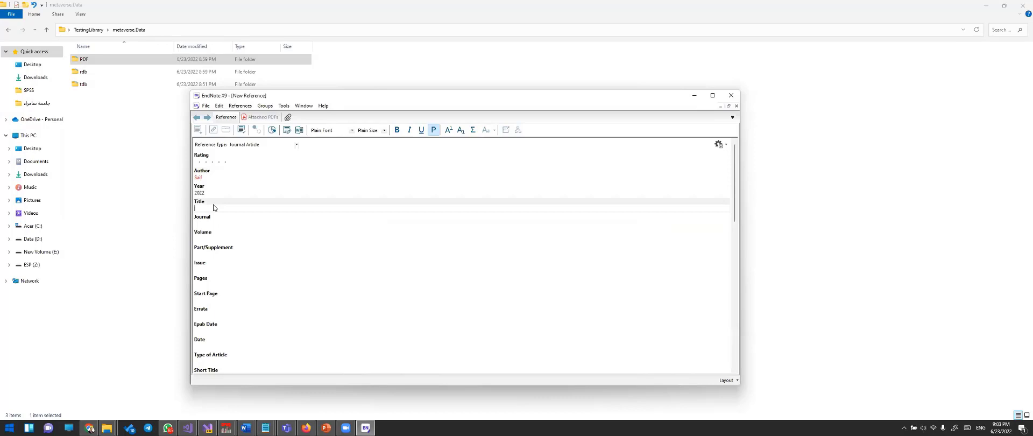
pyautogui.write('M')
pyautogui.write('easuring TAM mod')
pyautogui.write('el for metaverfs')
# - Set the reference's journal to "Journal of metaverse", its volume to 1 and its issue to 2
pyautogui.click(204, 223)
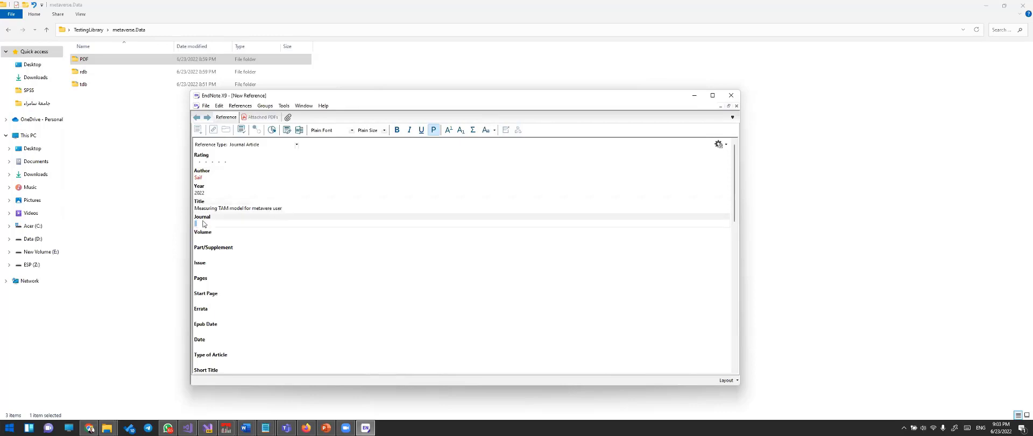
pyautogui.write('Journal of metaverse')
pyautogui.click(199, 242)
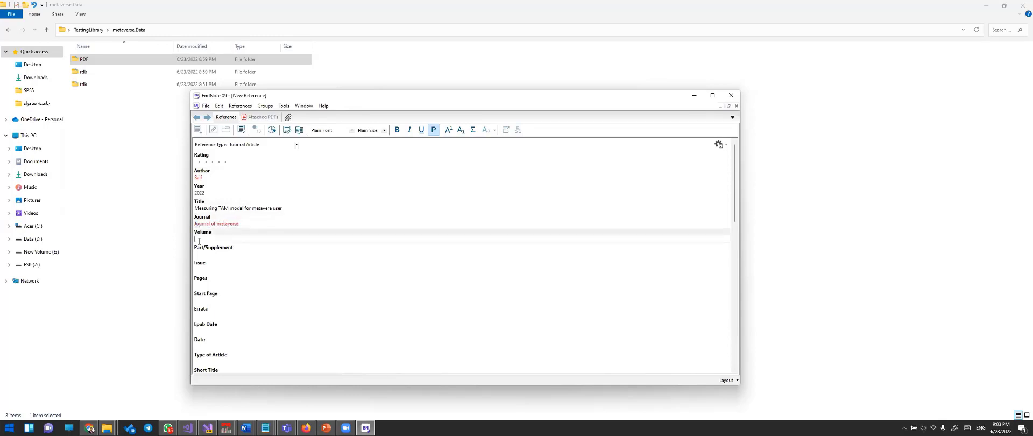
pyautogui.click(204, 269)
pyautogui.write('2')
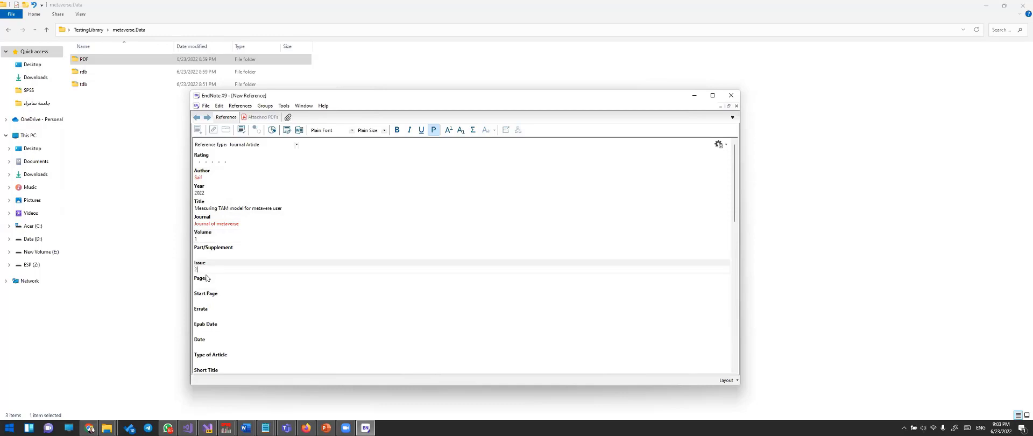
# - Look through the remaining reference fields without filling them, and close the maximized reference to store it in the library
pyautogui.click(207, 284)
pyautogui.click(221, 298)
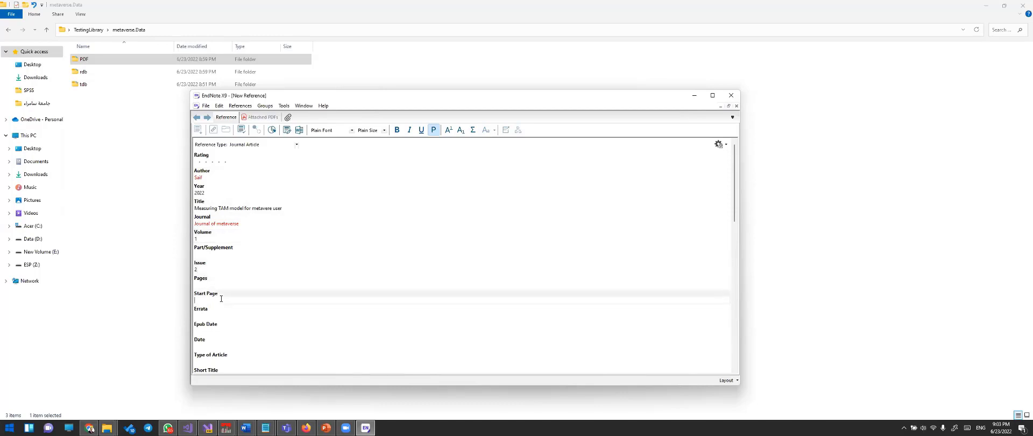
pyautogui.scroll(-2, 274, 287)
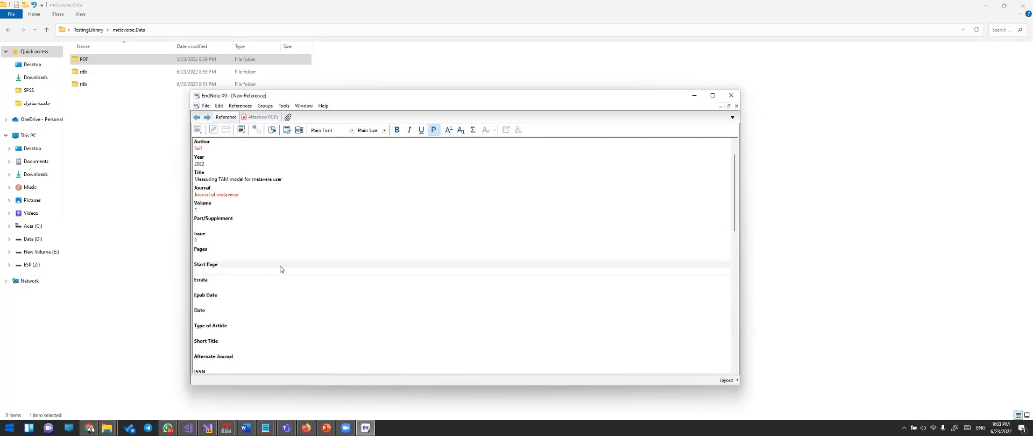
pyautogui.scroll(-6, 279, 269)
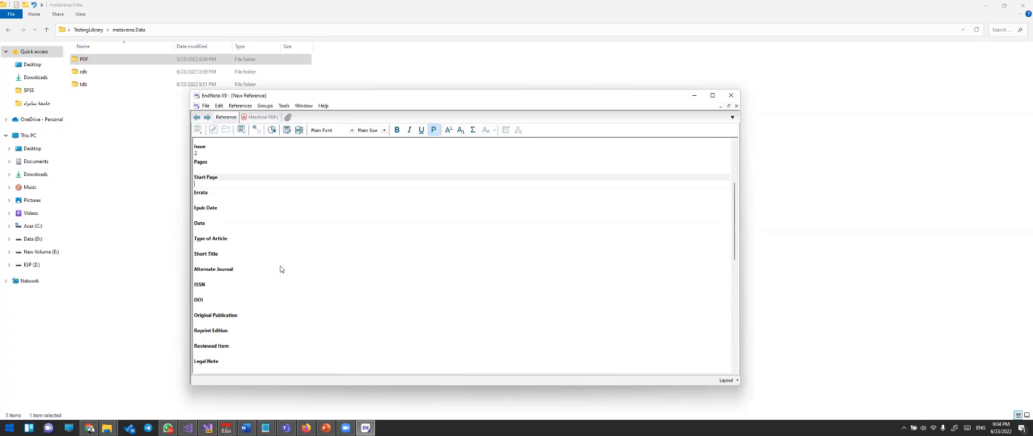
pyautogui.scroll(-3, 226, 322)
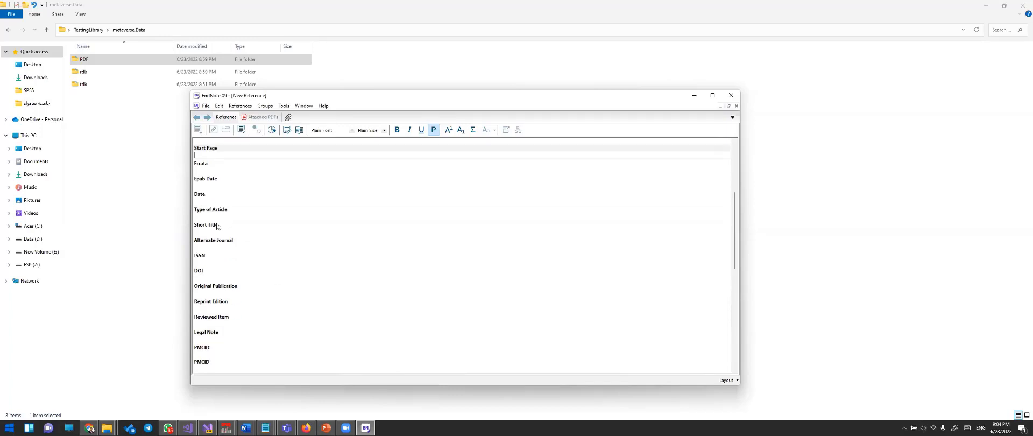
pyautogui.scroll(-7, 225, 325)
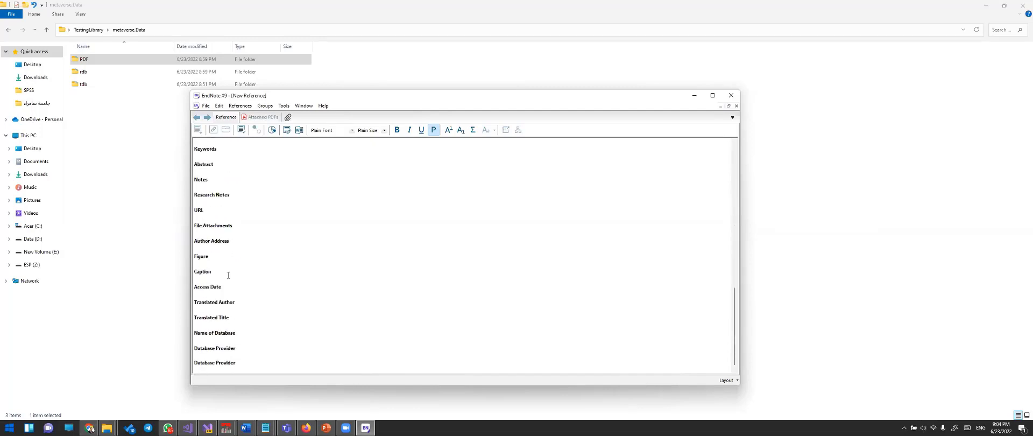
pyautogui.click(720, 99)
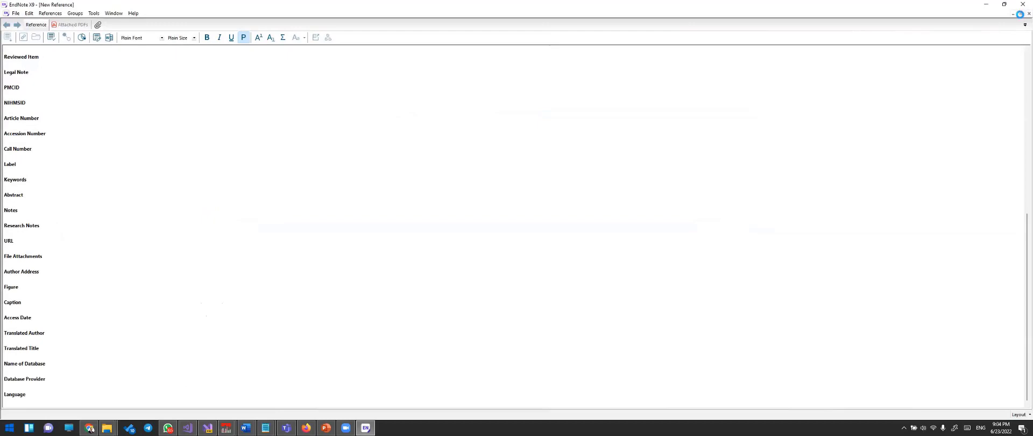
pyautogui.hotkey('ctrl', 'w')
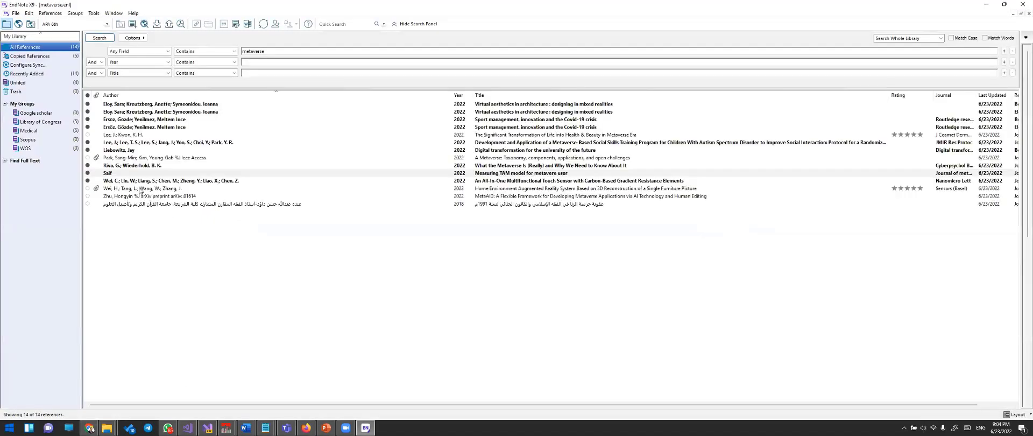
# - Select the newly added reference in the library, and add "and disagreed by" after citation [2] in the Word file Document2
pyautogui.click(110, 173)
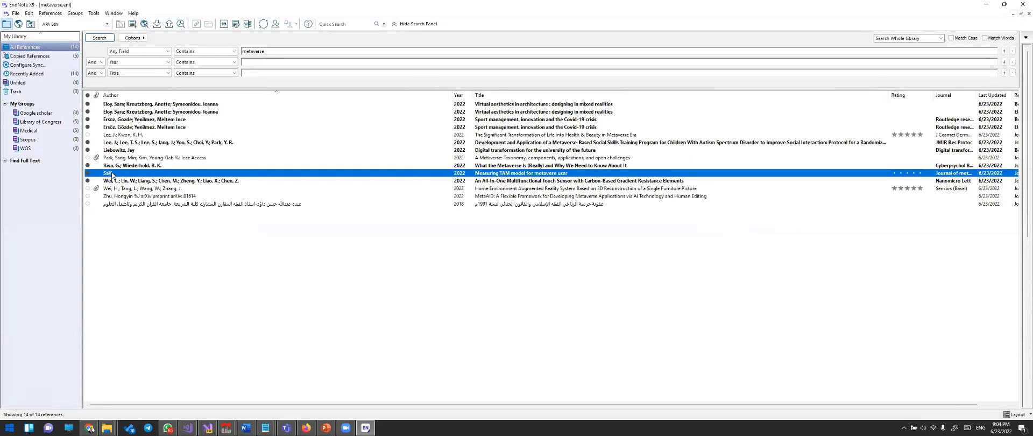
pyautogui.moveTo(246, 427)
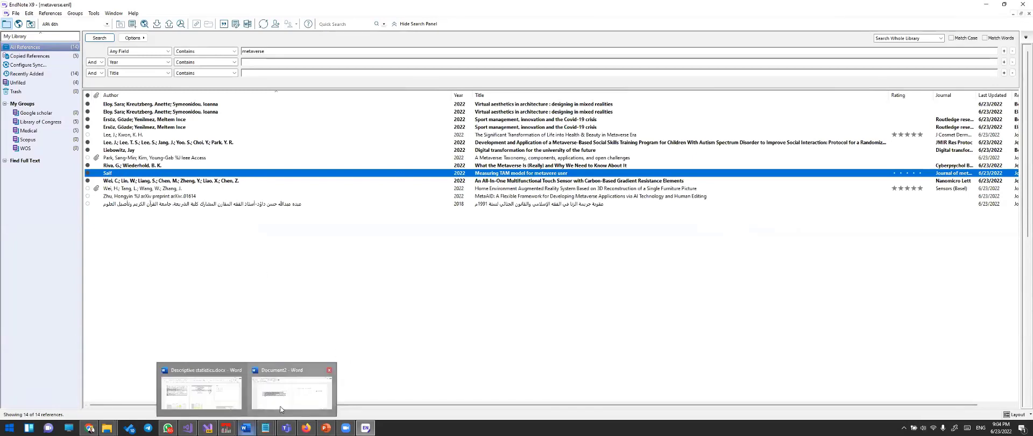
pyautogui.click(280, 409)
pyautogui.tripleClick(766, 154)
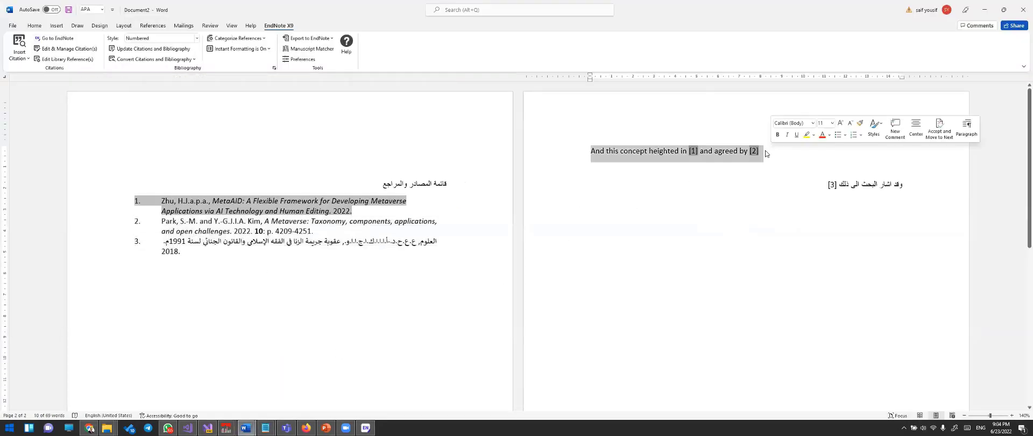
pyautogui.click(765, 152)
pyautogui.write('and d')
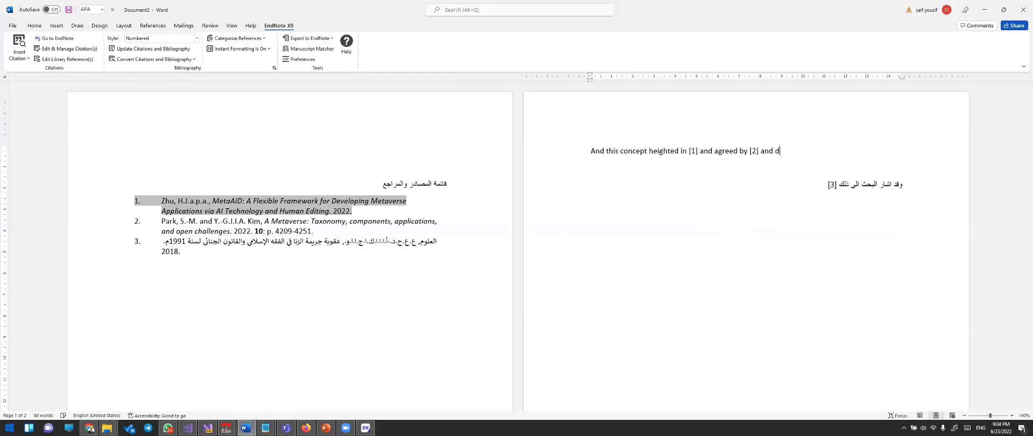
pyautogui.write('isagreed by')
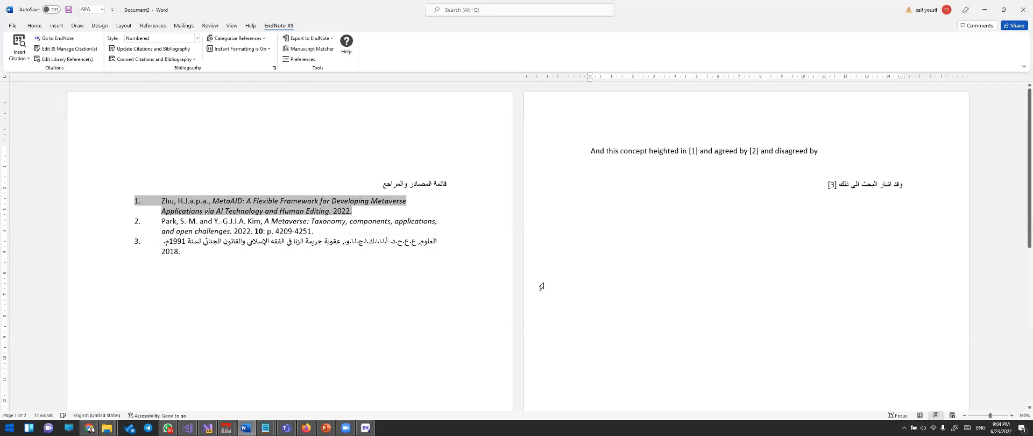
# - Switch to EndNote and insert the selected TAM model reference as a citation after "disagreed by" in the Word document
pyautogui.click(365, 427)
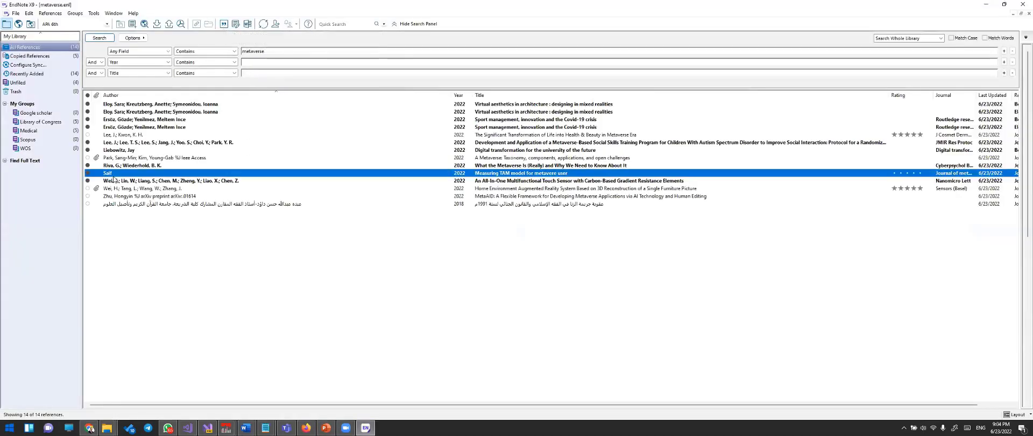
pyautogui.click(224, 24)
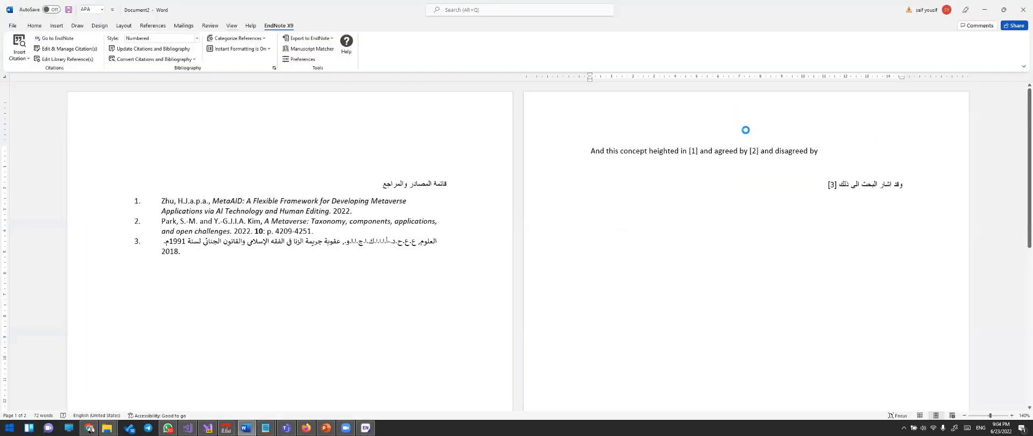
pyautogui.click(824, 151)
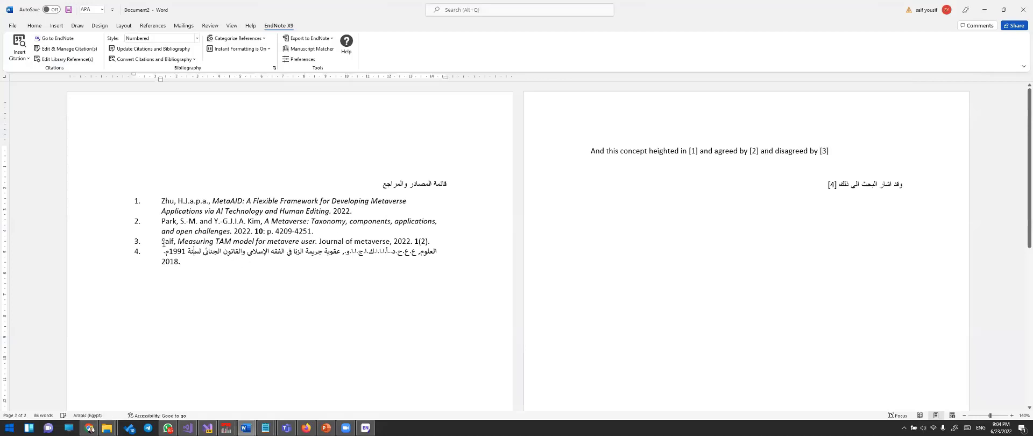
# - Check the author, title, journal, volume and issue of the TAM model entry in the document's bibliography
pyautogui.moveTo(162, 241); pyautogui.dragTo(257, 245)
pyautogui.click(197, 243)
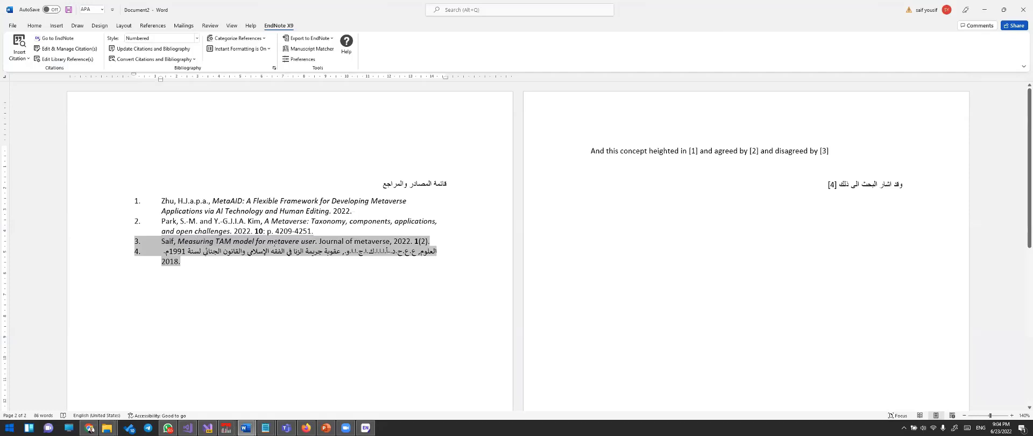
pyautogui.moveTo(332, 241); pyautogui.dragTo(428, 243)
pyautogui.tripleClick(426, 243)
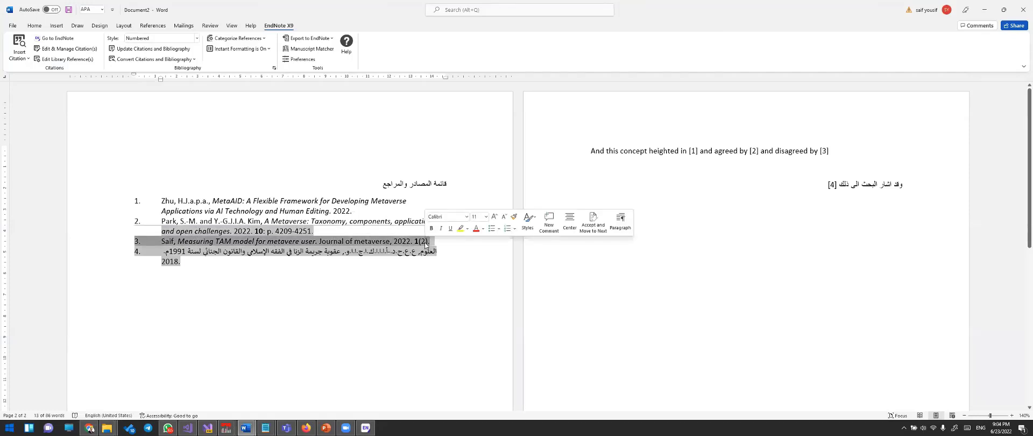
# - Add the EndNote reference "The Significant Transformation of Life into Health & Beauty in Metaverse Era" to the citation after "disagreed by"
pyautogui.click(650, 153)
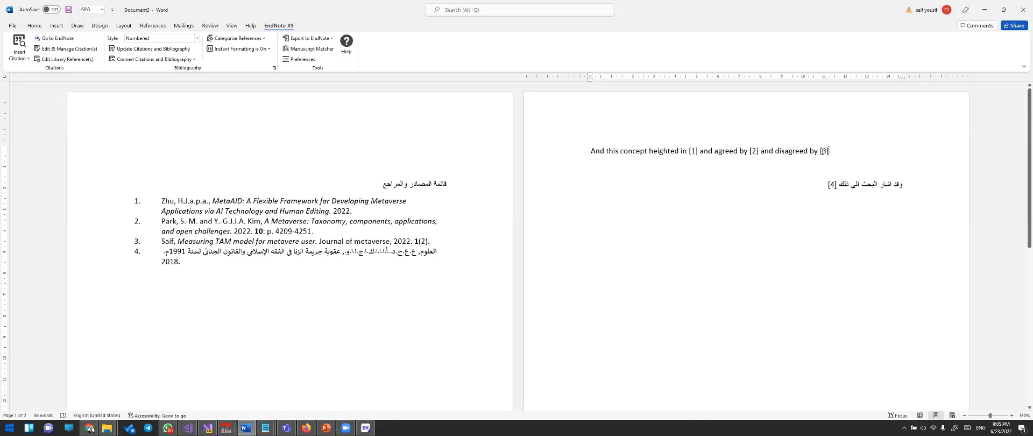
pyautogui.moveTo(346, 428)
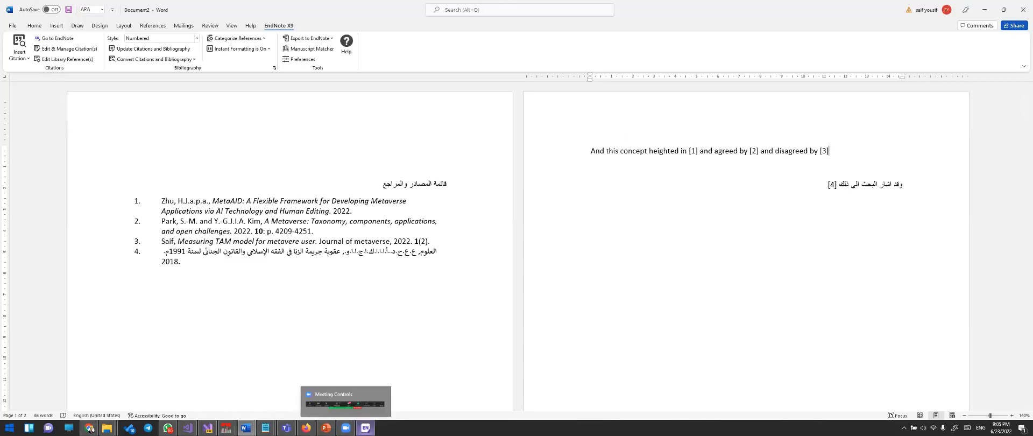
pyautogui.hotkey('alt', 'Tab')
pyautogui.click(182, 135)
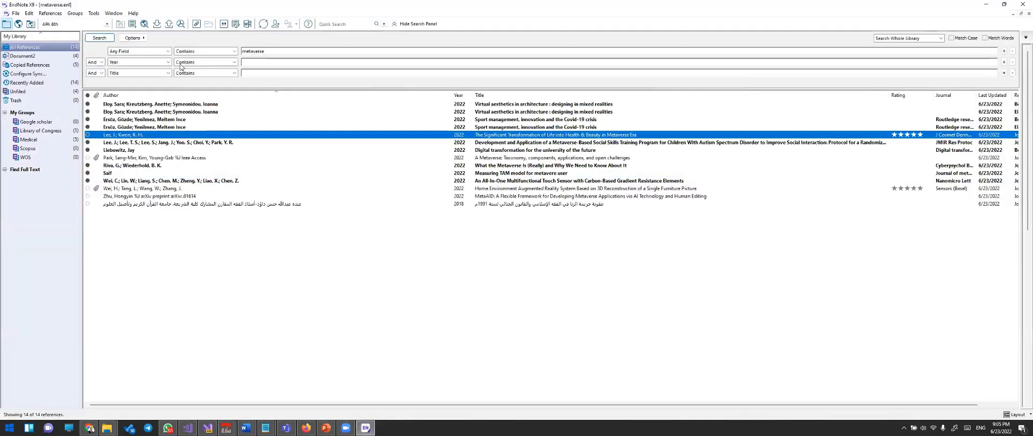
pyautogui.click(224, 23)
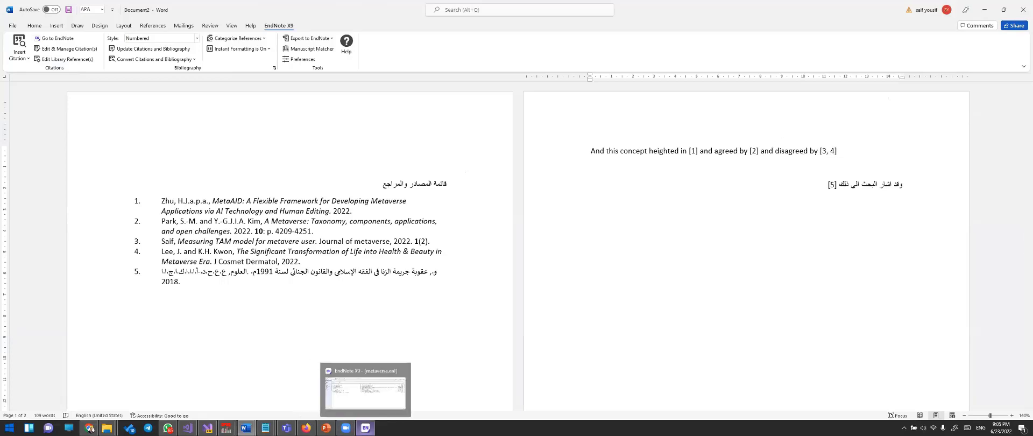
# - Add the EndNote reference "What the Metaverse Is (Really) and Why We Need to Know About It" to the same citation group
pyautogui.click(365, 427)
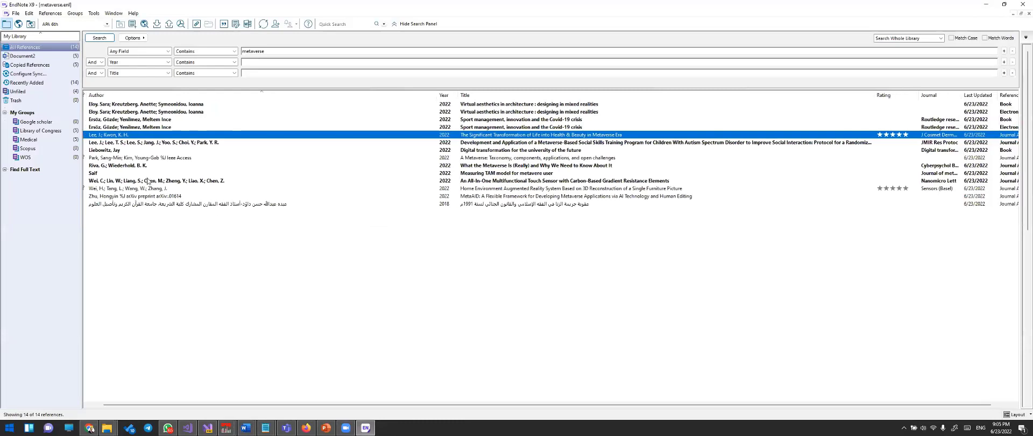
pyautogui.click(126, 166)
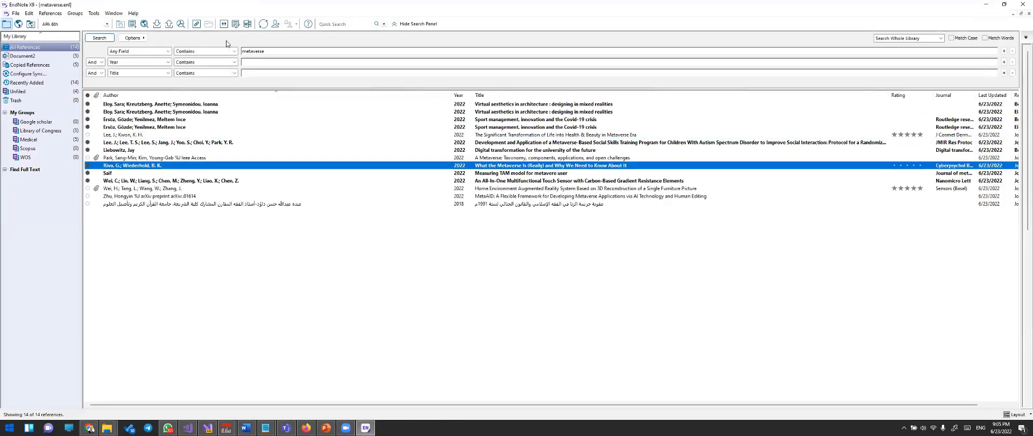
pyautogui.click(223, 25)
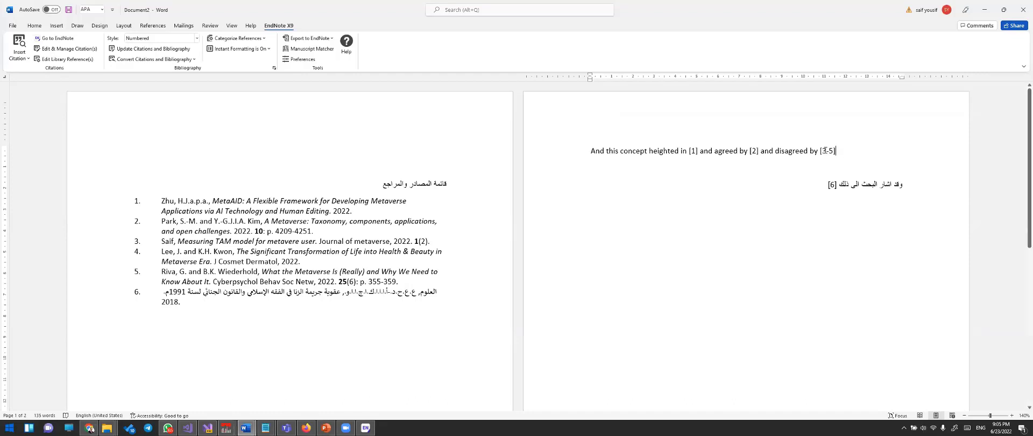
pyautogui.press('Left')
pyautogui.press('Left')
pyautogui.press('Left')
pyautogui.click(826, 151)
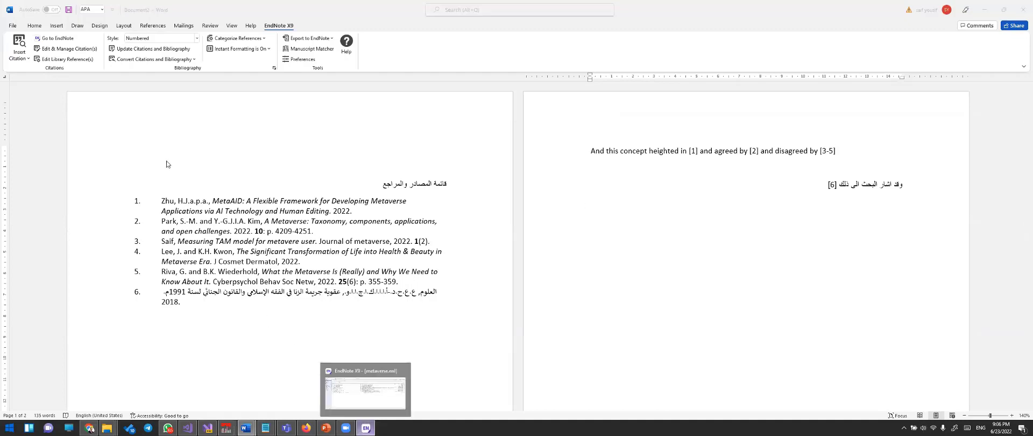
# - Switch to EndNote, list the references in My Groups and start Find Full Text for all of them
pyautogui.click(366, 428)
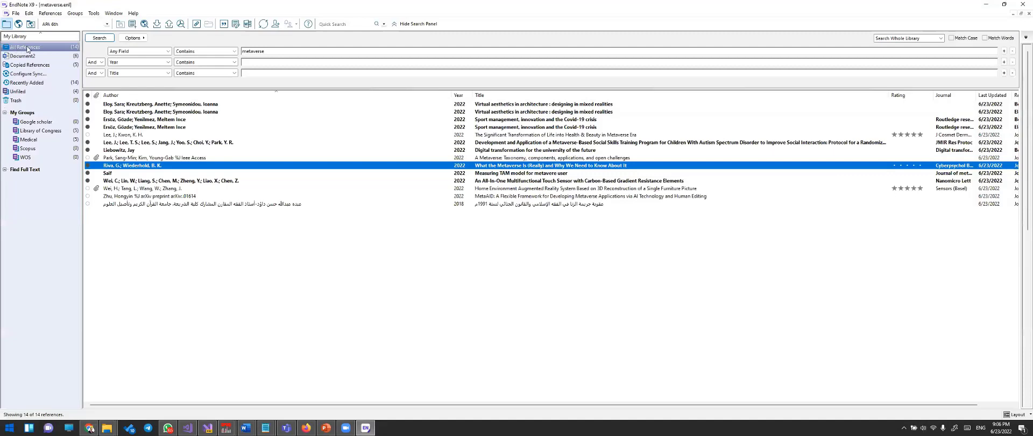
pyautogui.click(18, 48)
pyautogui.click(19, 113)
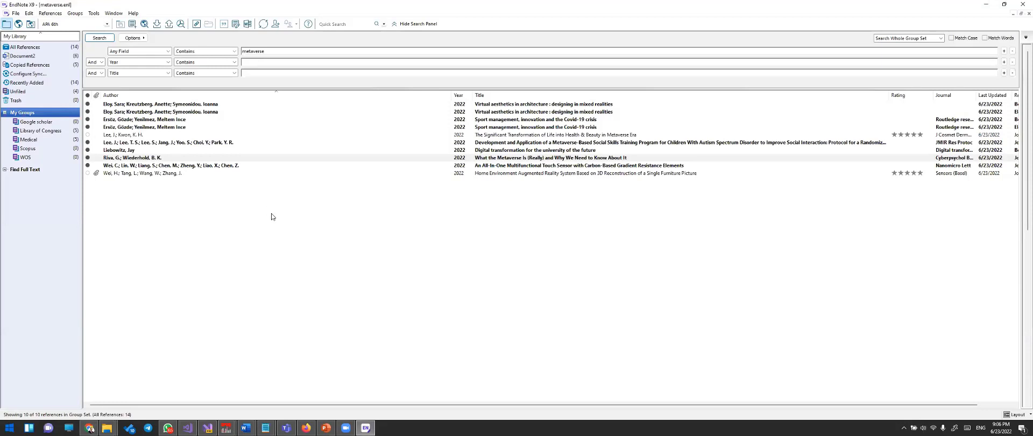
pyautogui.moveTo(273, 214); pyautogui.dragTo(154, 109)
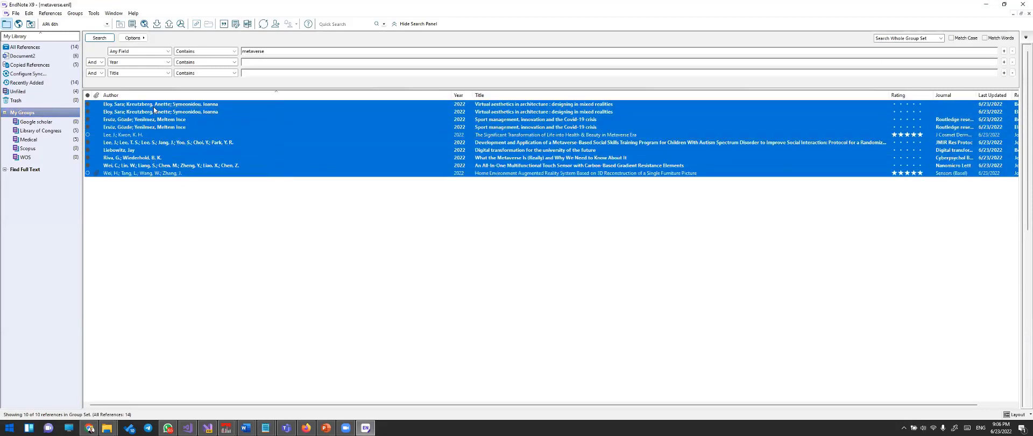
pyautogui.rightClick(155, 109)
pyautogui.moveTo(247, 301)
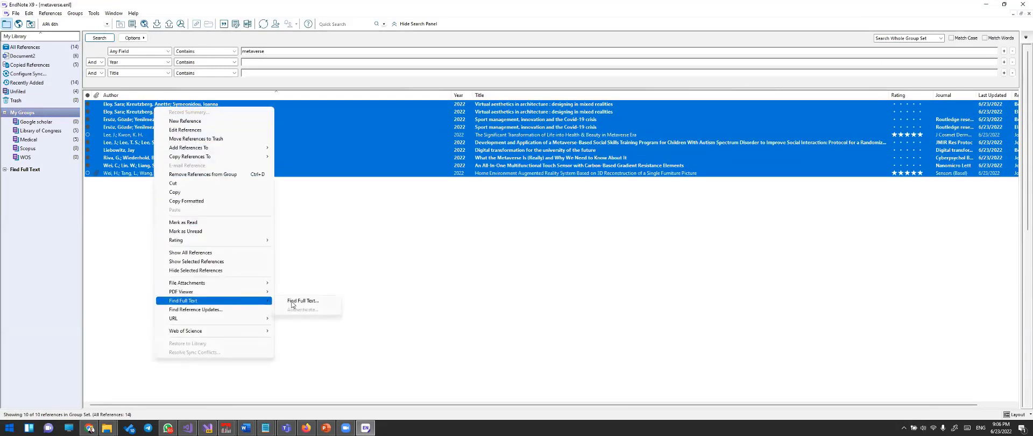
pyautogui.click(294, 302)
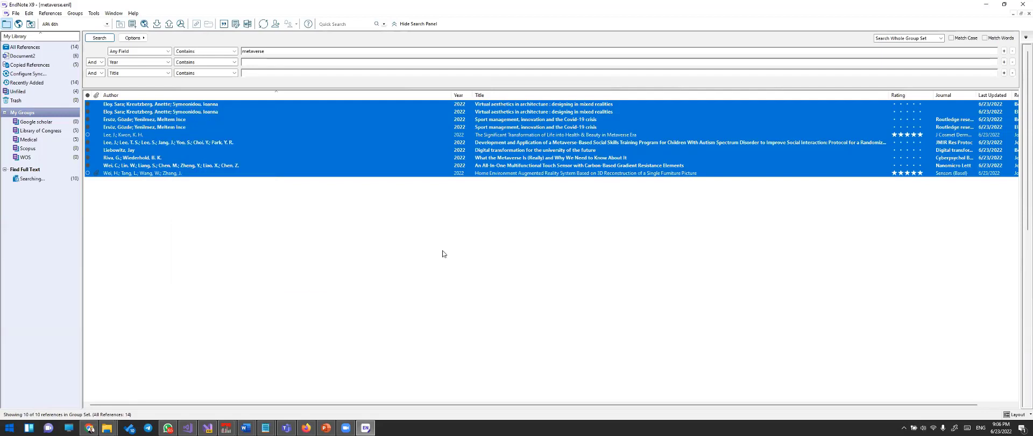
# - Check the Find Full Text search group, list all references and review the "An All-In-One Multifunctional Touch Sensor" record through to its file attachment
pyautogui.click(46, 178)
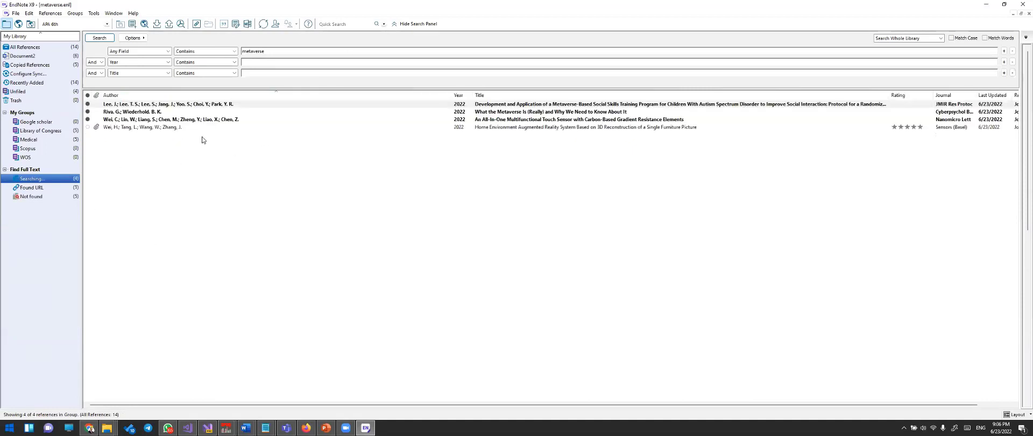
pyautogui.click(59, 48)
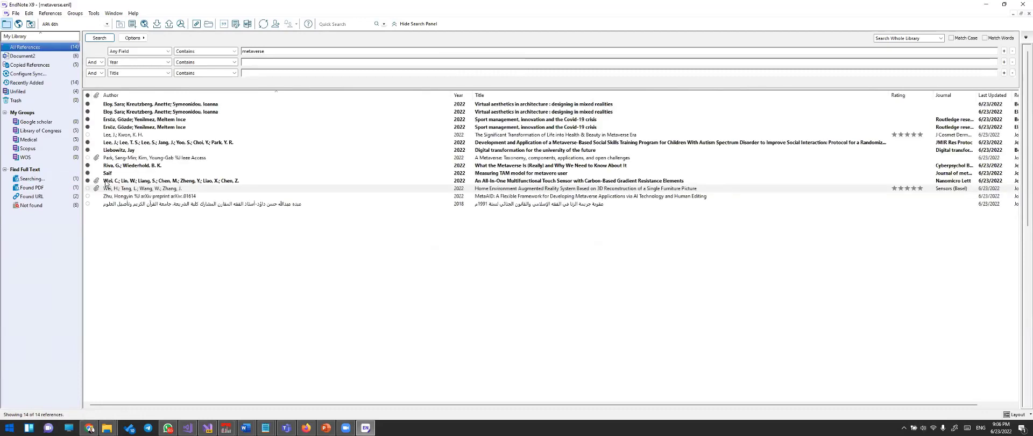
pyautogui.click(114, 182)
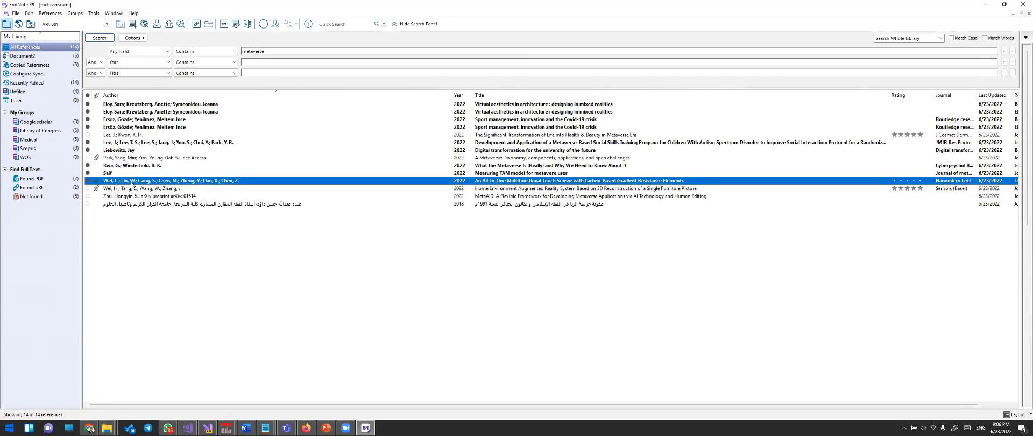
pyautogui.doubleClick(132, 182)
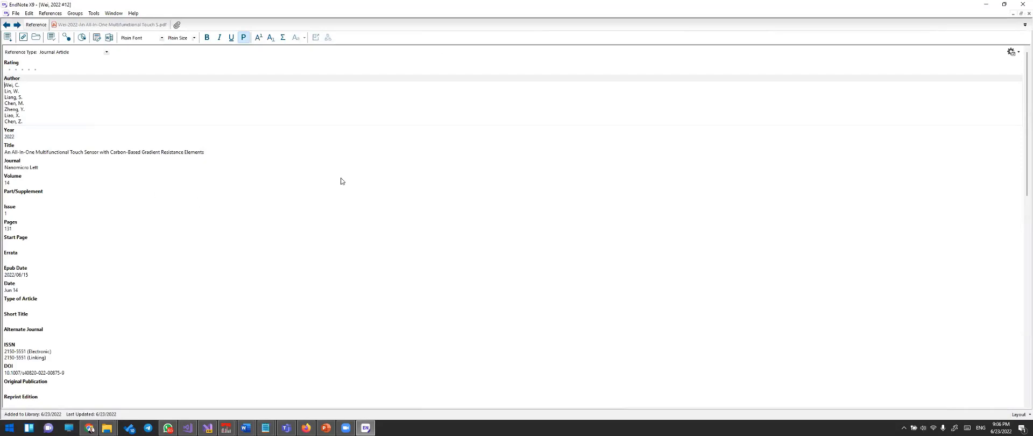
pyautogui.scroll(-6, 350, 181)
pyautogui.scroll(-5, 341, 177)
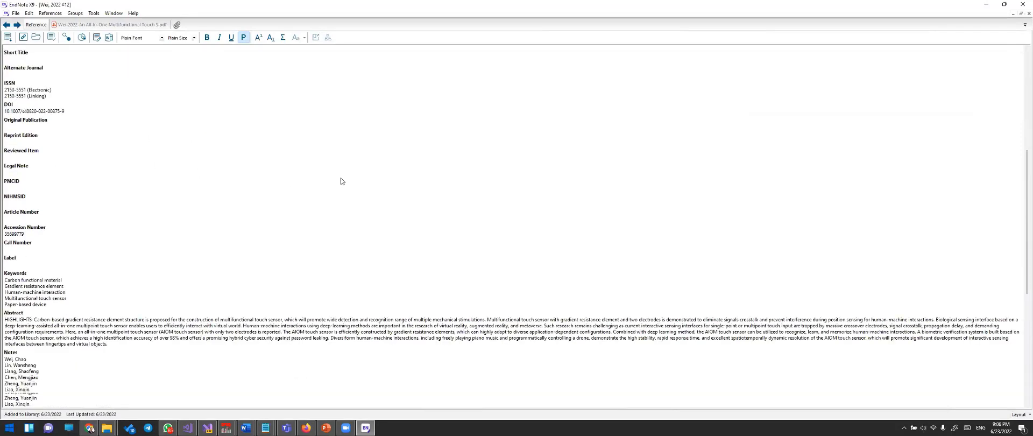
pyautogui.scroll(-3, 279, 186)
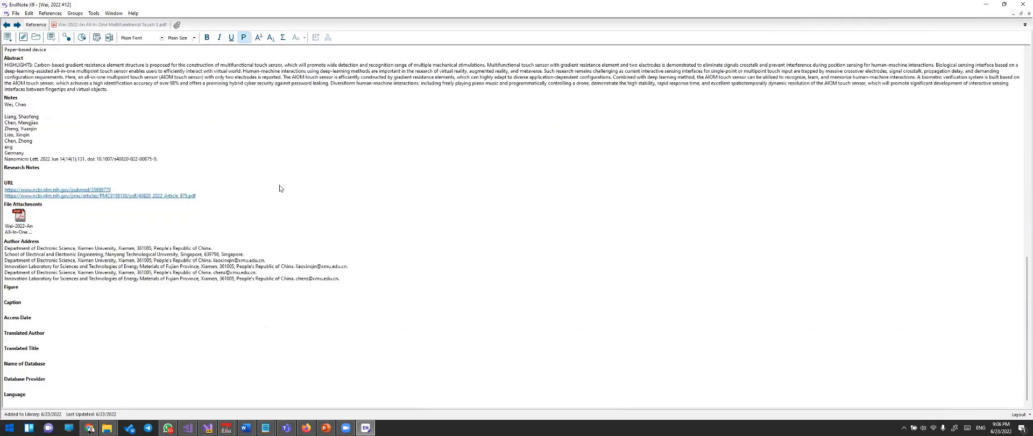
# - Open the PDF attached to the touch sensor reference and skim its pages, returning to the first page
pyautogui.hotkey('ctrl', 'alt', 'p')
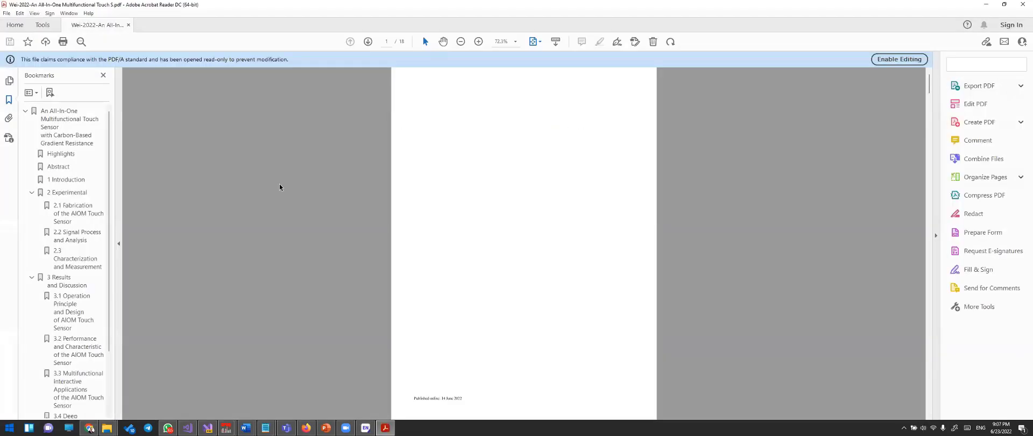
pyautogui.moveTo(930, 89); pyautogui.dragTo(936, 350)
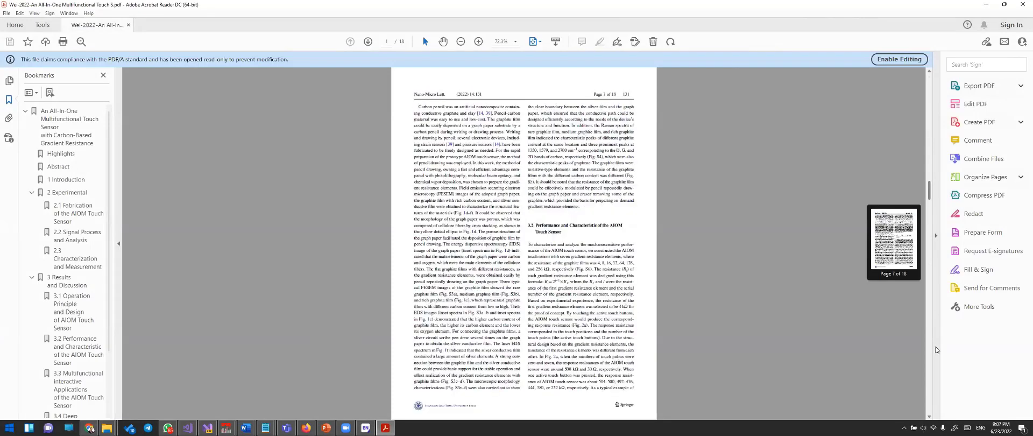
pyautogui.scroll(-5, 913, 146)
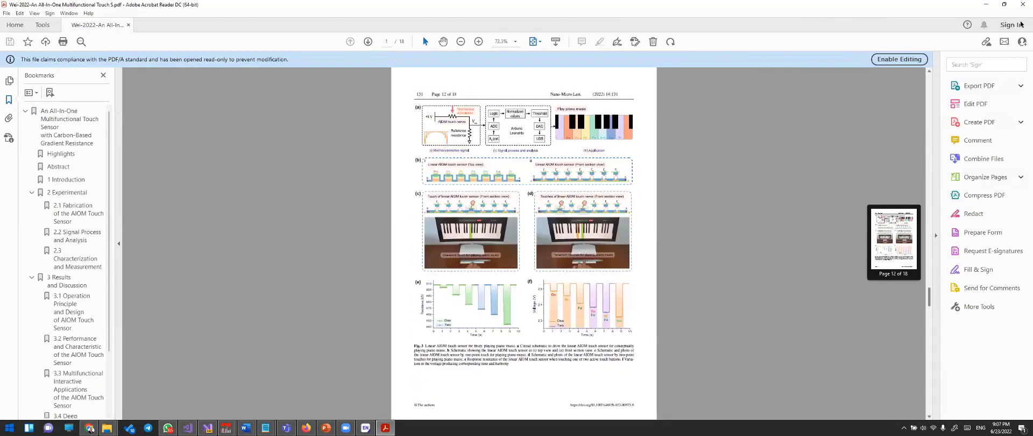
pyautogui.press('pageup')
pyautogui.press('pageup')
pyautogui.press('pageup')
pyautogui.press('pageup')
pyautogui.press('pageup')
pyautogui.press('pageup')
pyautogui.press('pageup')
pyautogui.press('pageup')
pyautogui.press('pageup')
pyautogui.press('pageup')
pyautogui.press('pageup')
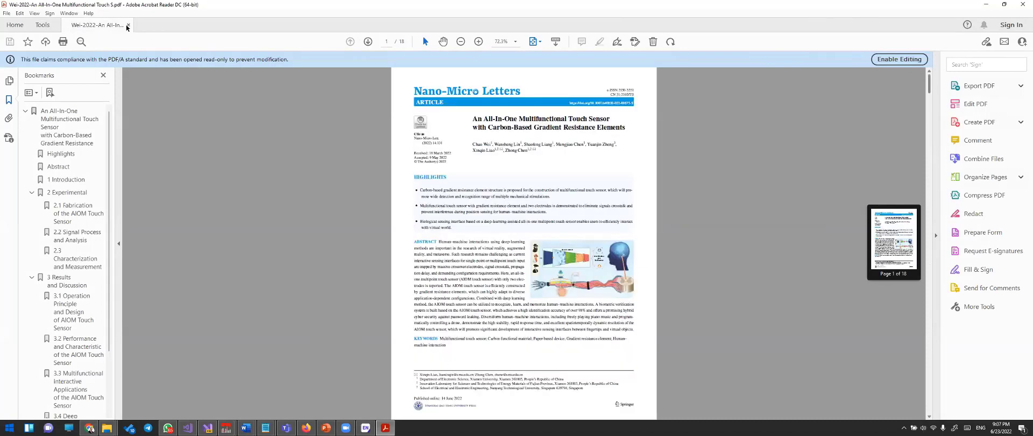
# - Close the PDF and Acrobat Reader, and close the metaverse library in EndNote
pyautogui.click(128, 25)
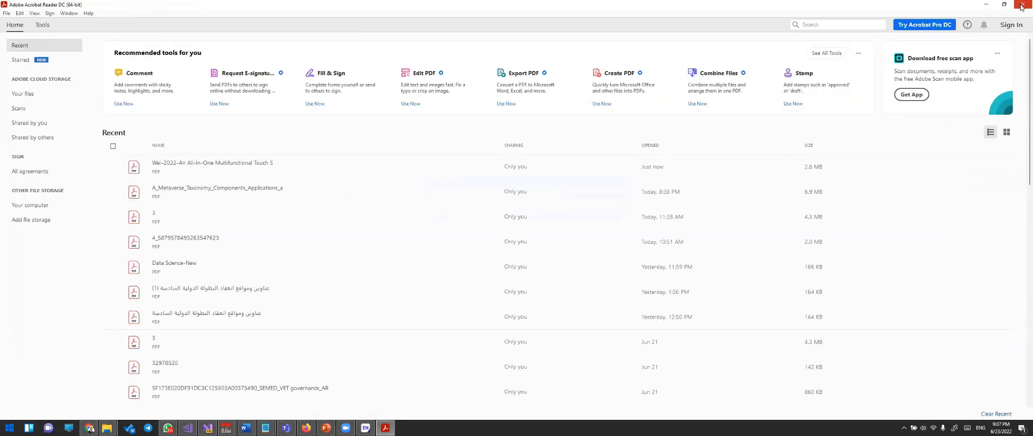
pyautogui.click(1021, 6)
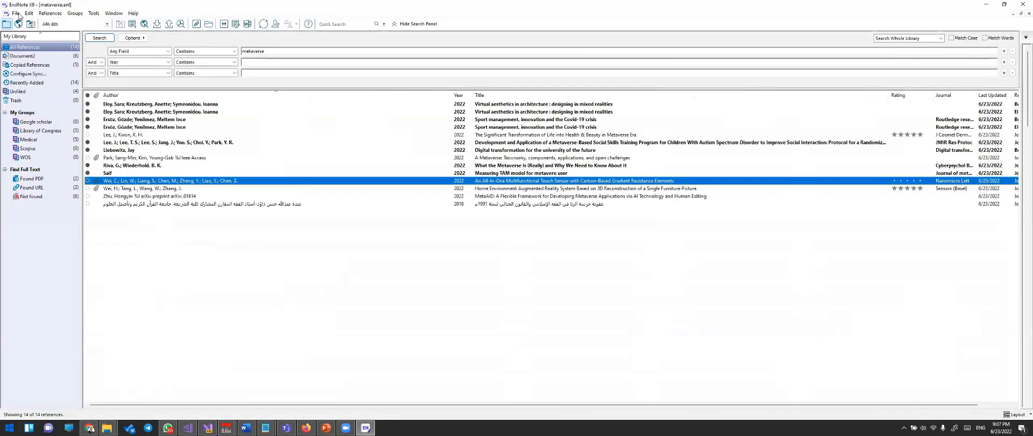
pyautogui.click(1028, 13)
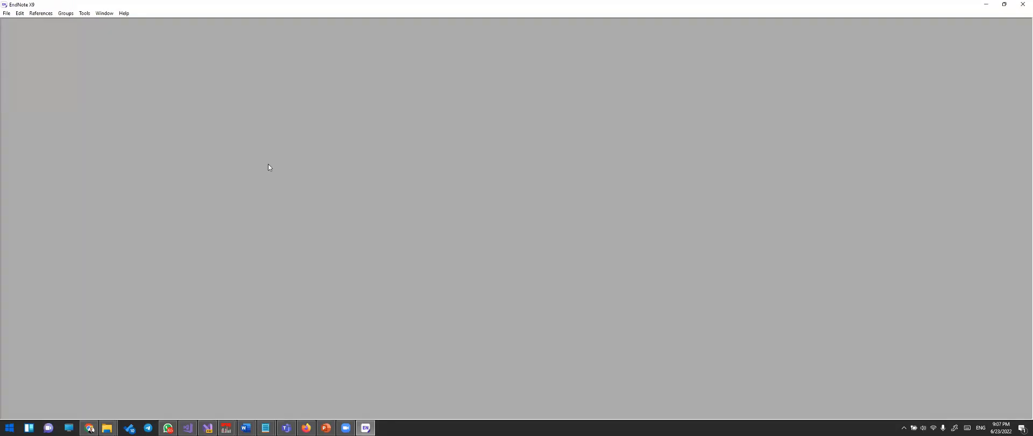
pyautogui.click(8, 14)
pyautogui.click(10, 28)
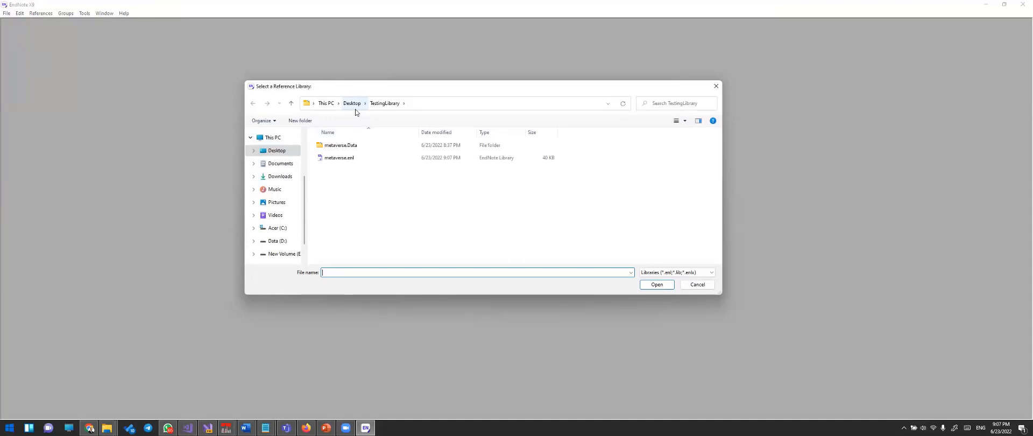
pyautogui.click(699, 285)
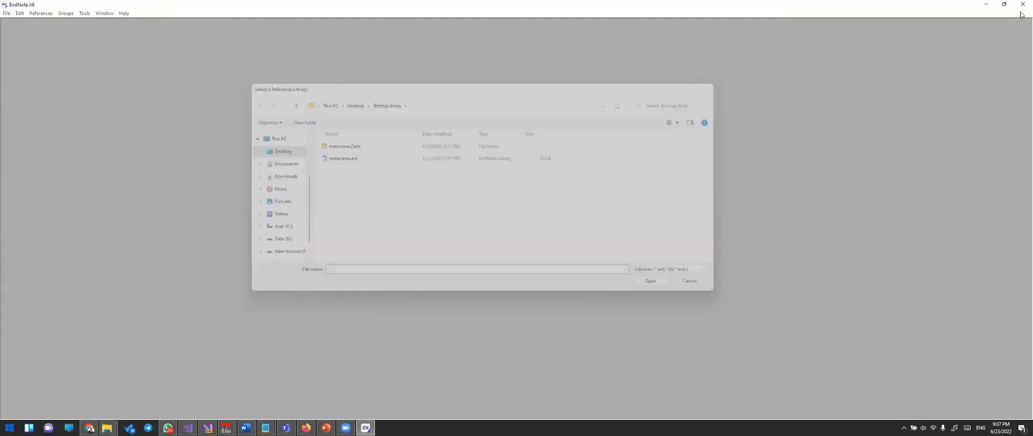
# - Exit EndNote and relaunch it by searching for the program in Windows
pyautogui.click(1022, 5)
pyautogui.press('super')
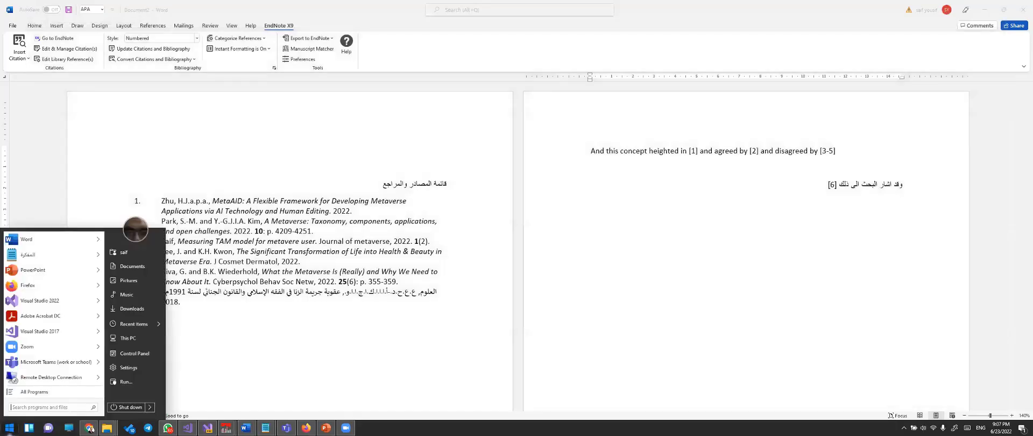
pyautogui.write('endnote')
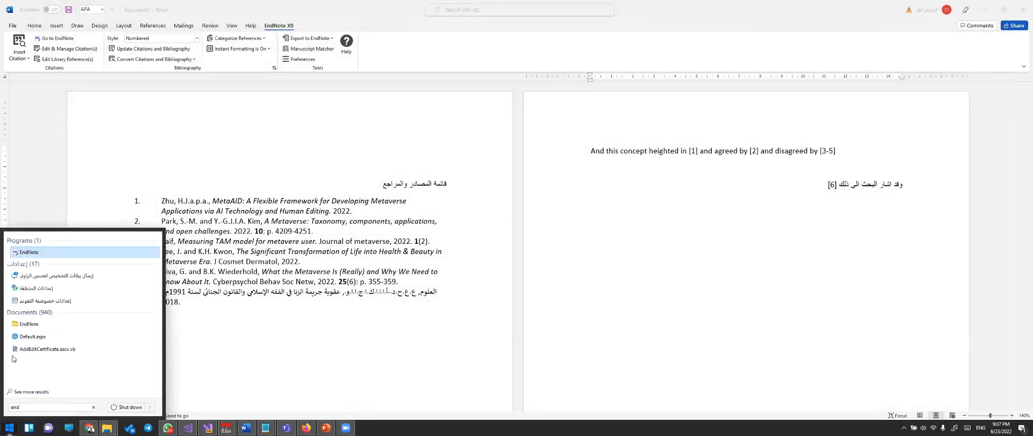
pyautogui.click(39, 254)
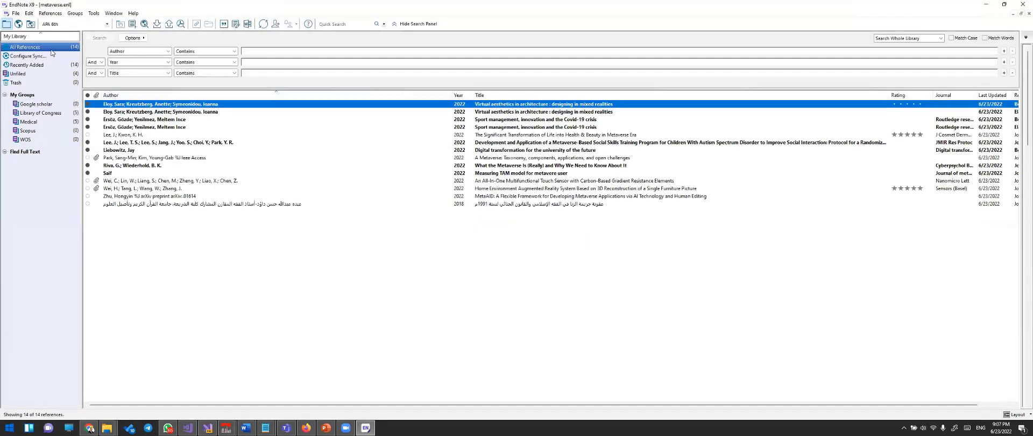
# - Open the metaverse_library.enl library from the recently used EndNote libraries
pyautogui.click(15, 13)
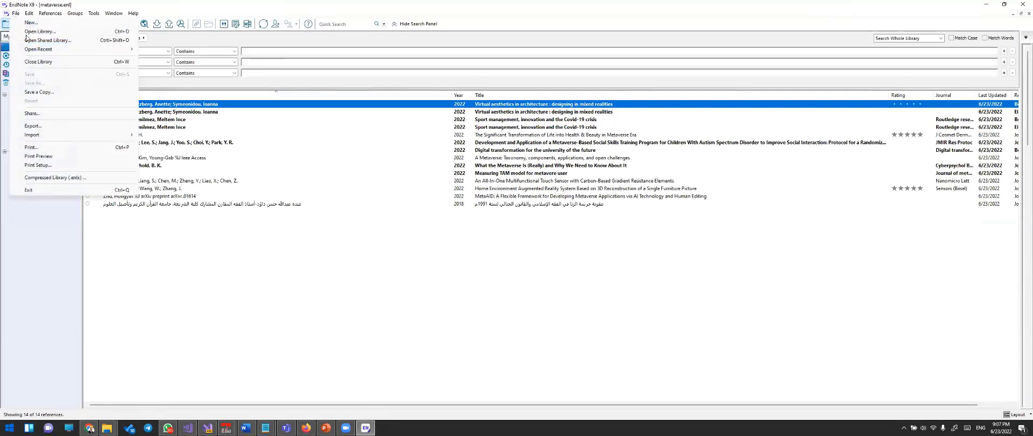
pyautogui.moveTo(38, 51)
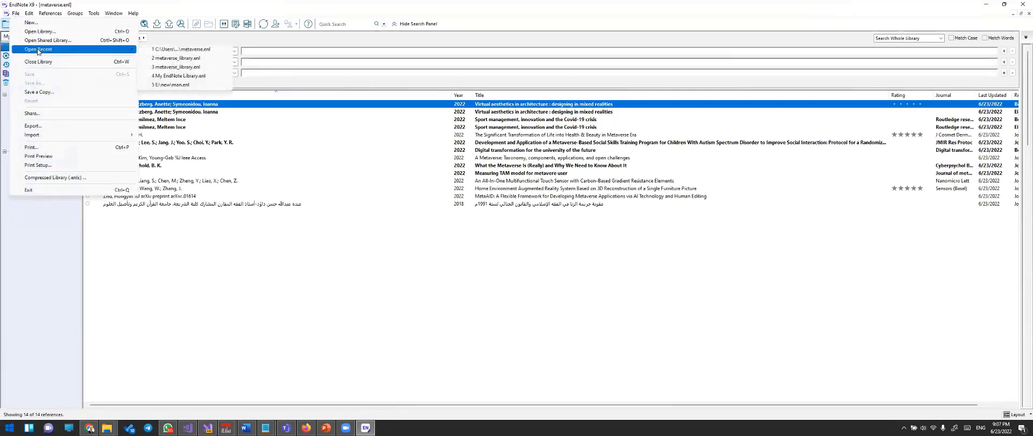
pyautogui.click(208, 52)
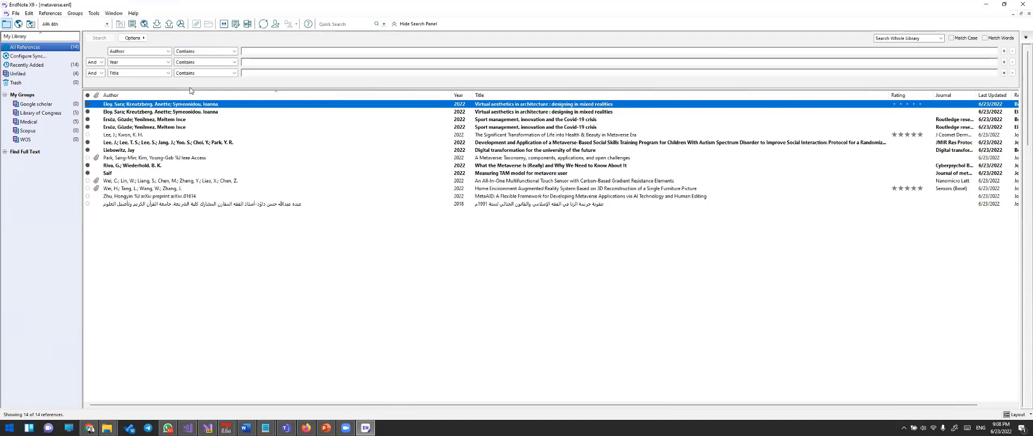
pyautogui.click(19, 13)
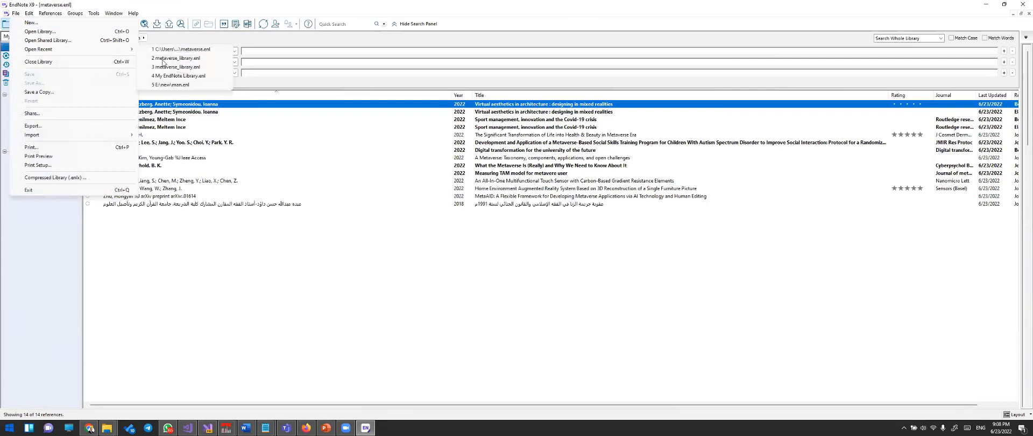
pyautogui.click(166, 63)
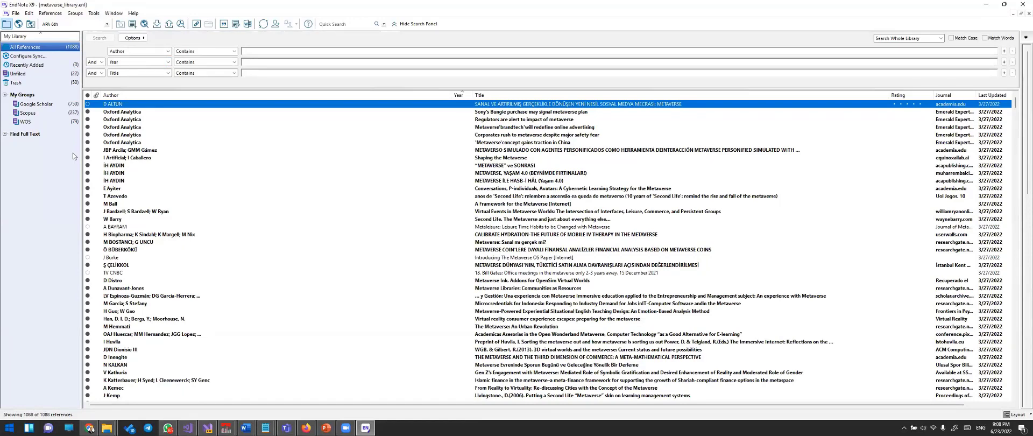
pyautogui.click(1021, 16)
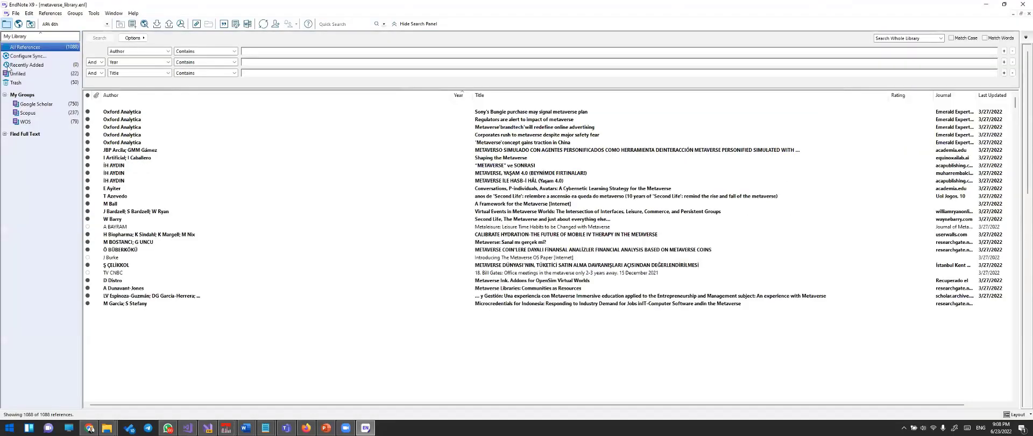
# - Review the library's reference lists for All References, My Groups, Google Scholar, Scopus and WOS
pyautogui.click(12, 50)
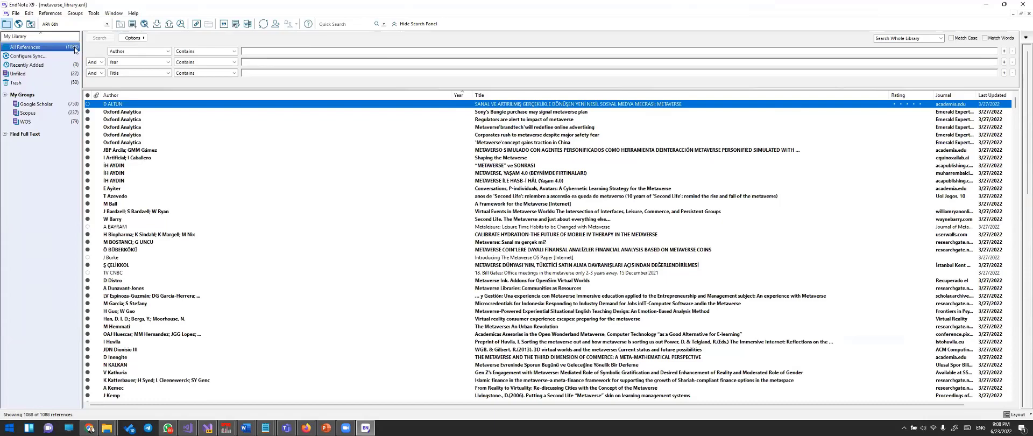
pyautogui.click(22, 95)
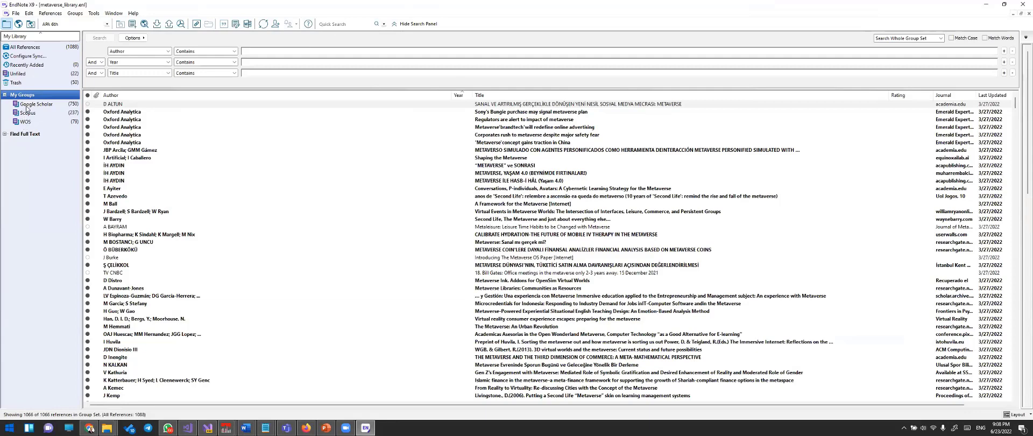
pyautogui.click(32, 104)
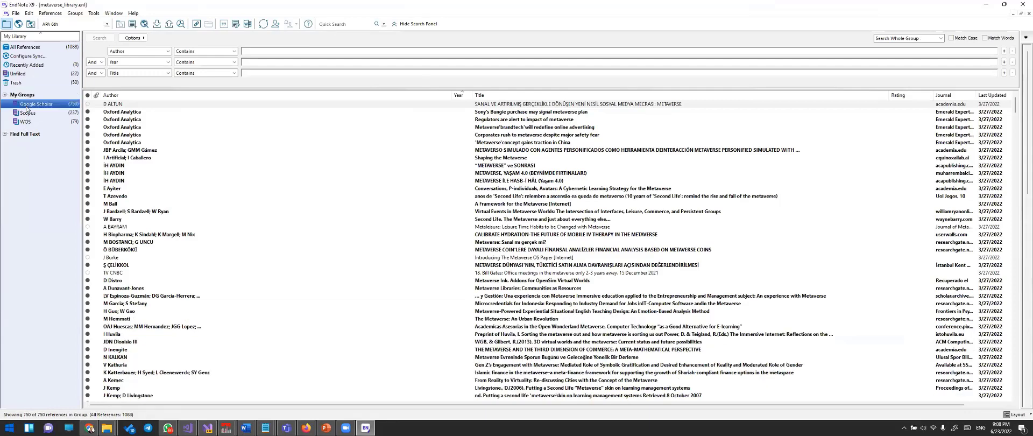
pyautogui.click(26, 113)
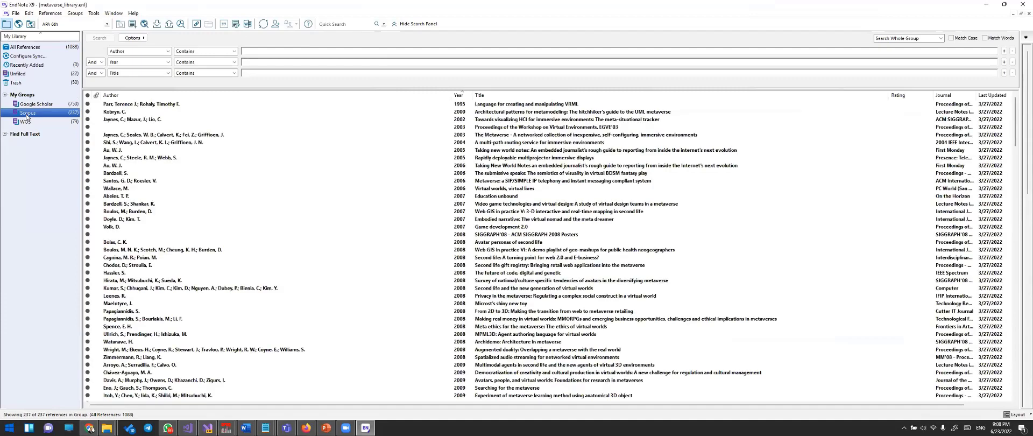
pyautogui.click(31, 121)
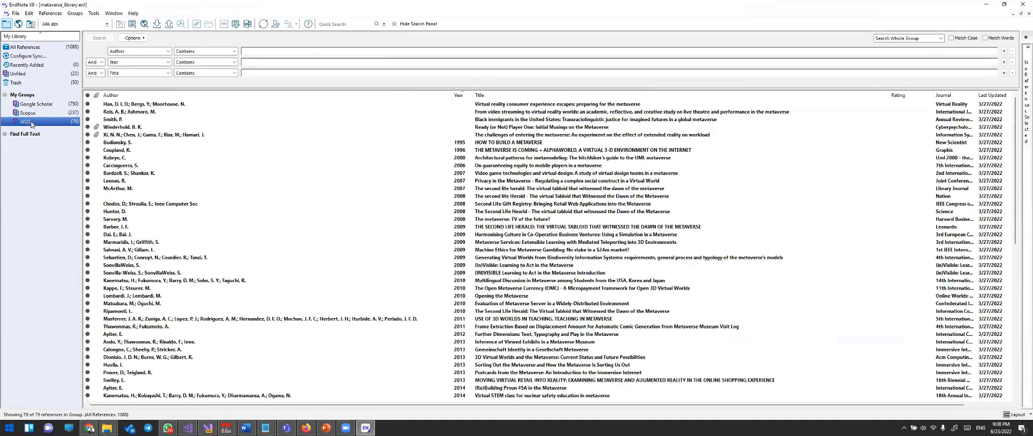
# - Browse all references down to the 2021 entries with attachments and select "Towards Aircraft Maintenance Metaverse Using Speech Interactions with Virtual Objects in Mixed Reality"
pyautogui.click(33, 48)
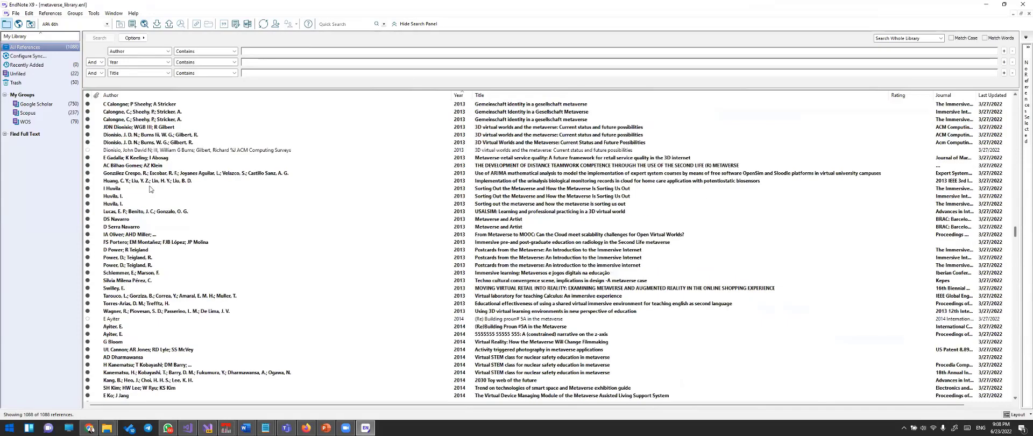
pyautogui.scroll(-10, 261, 204)
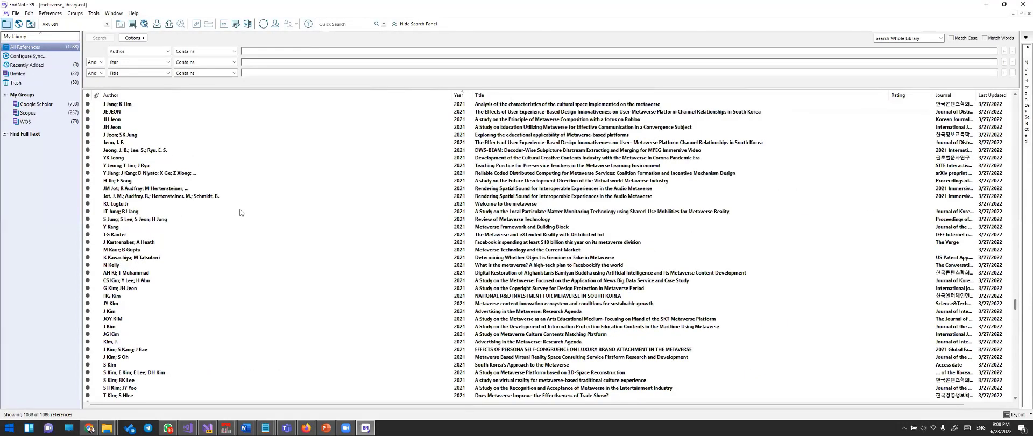
pyautogui.scroll(-11, 165, 213)
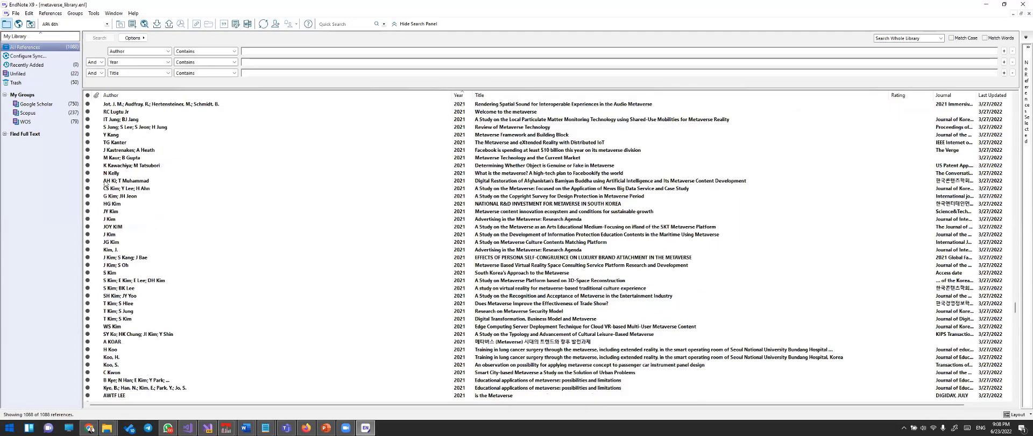
pyautogui.scroll(-20, 105, 183)
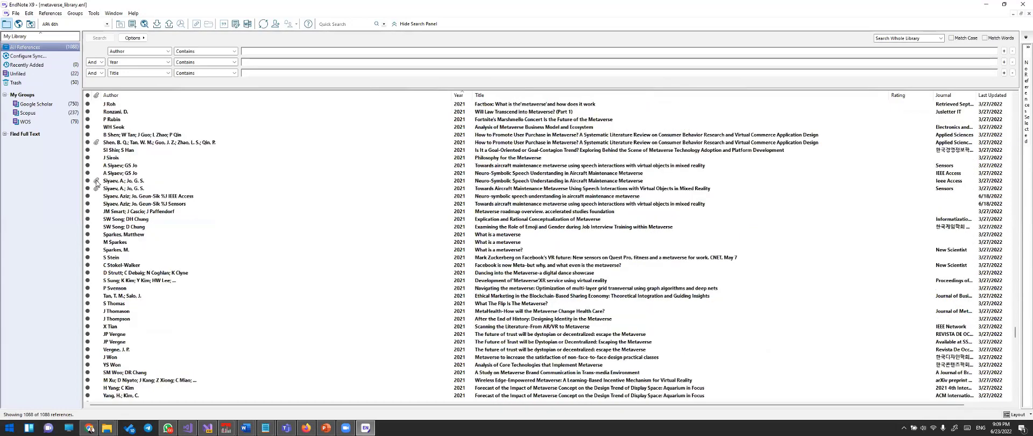
pyautogui.click(98, 180)
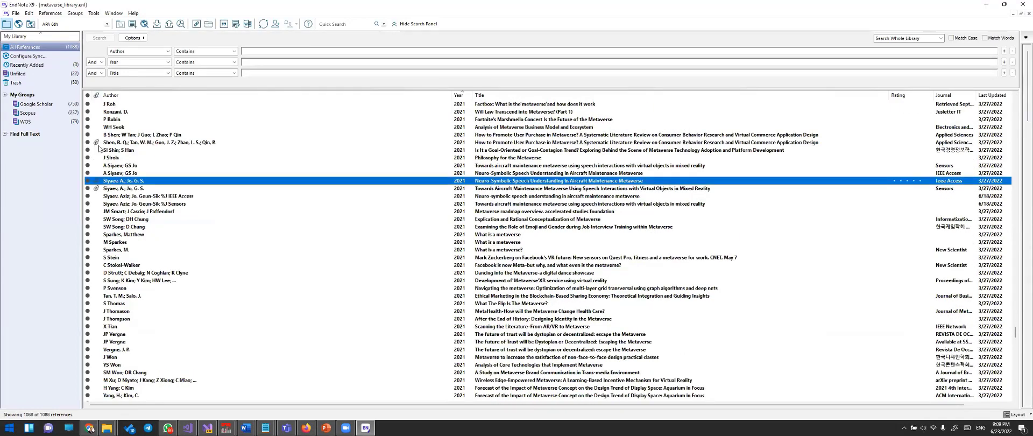
pyautogui.click(141, 188)
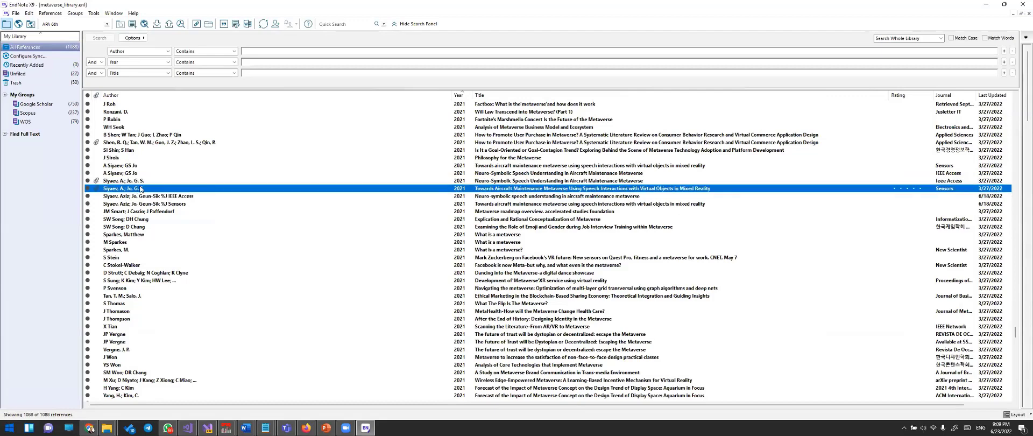
# - Open the reference "Towards Aircraft Maintenance Metaverse Using Speech Interactions with Virtual Objects in Mixed Reality" and rate it five stars
pyautogui.click(222, 183)
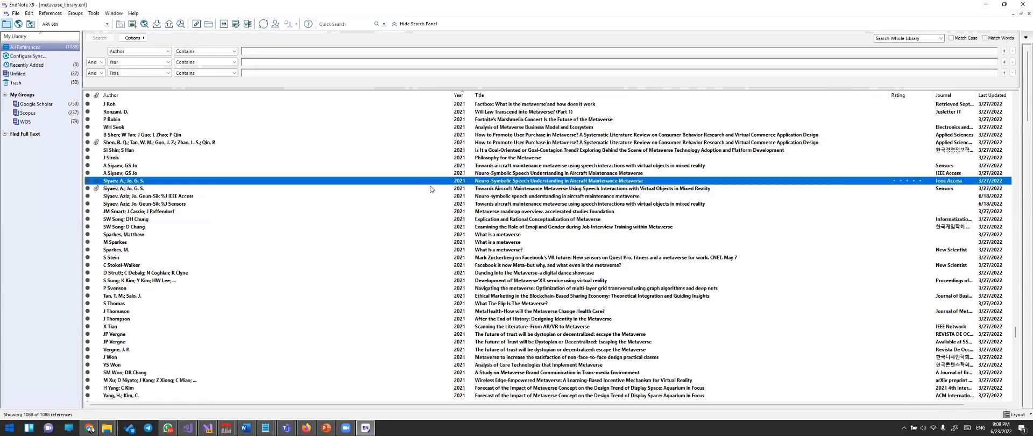
pyautogui.doubleClick(504, 191)
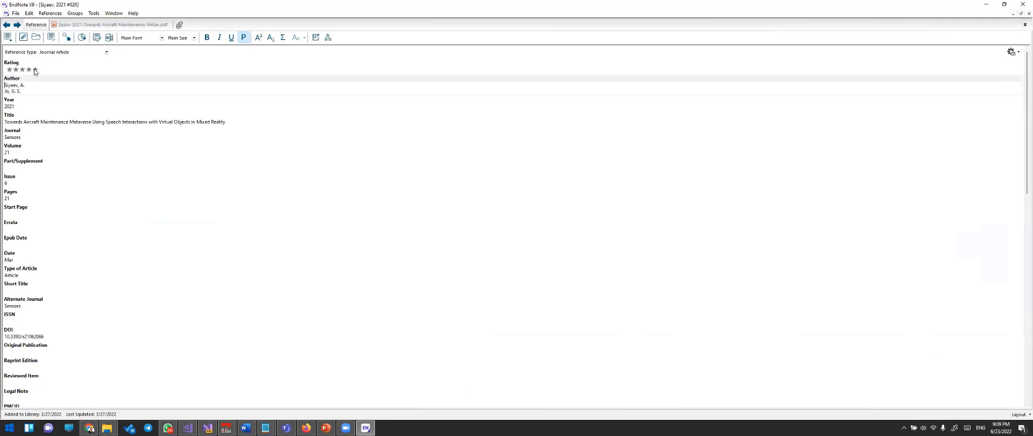
# - View the PDF attached to the aircraft maintenance reference, and close both the PDF reader and the reference
pyautogui.scroll(-10, 63, 184)
pyautogui.scroll(-8, 44, 221)
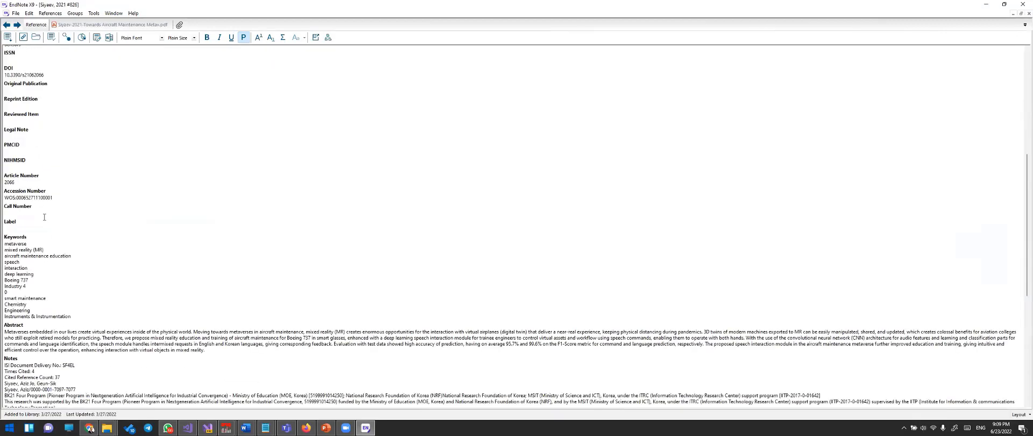
pyautogui.scroll(-5, 473, 218)
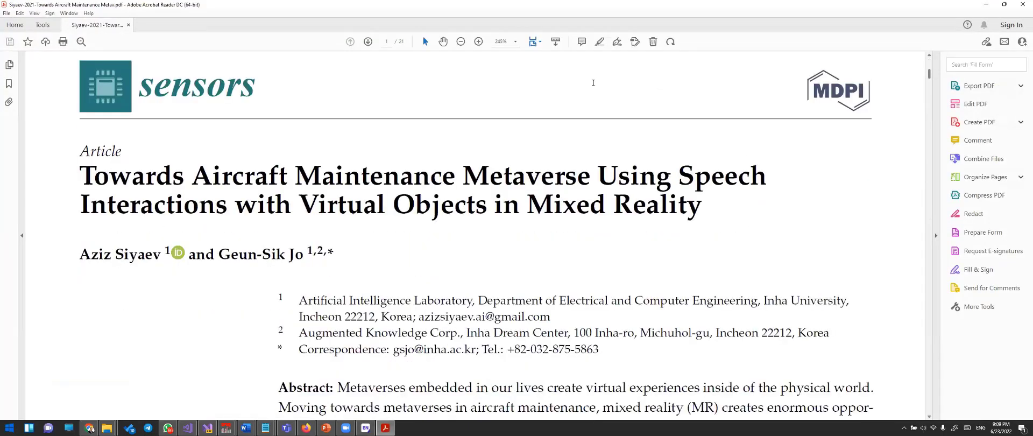
pyautogui.click(1021, 5)
pyautogui.click(1021, 4)
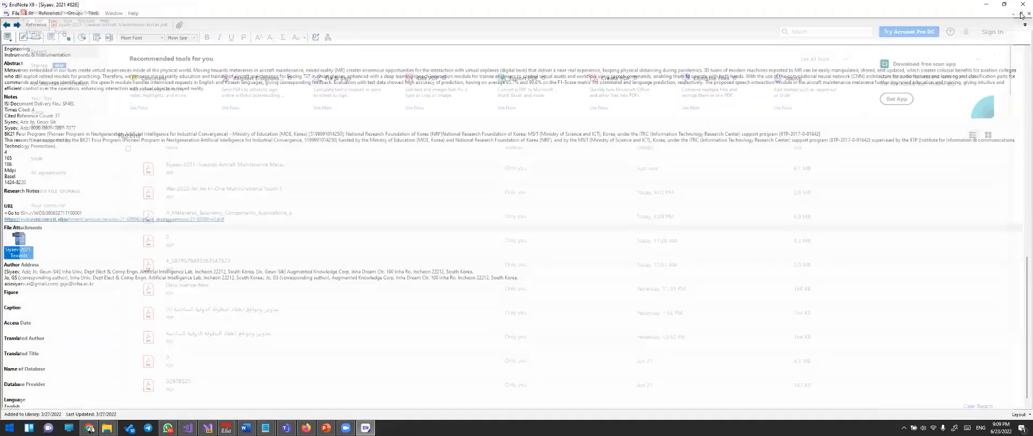
pyautogui.click(1021, 13)
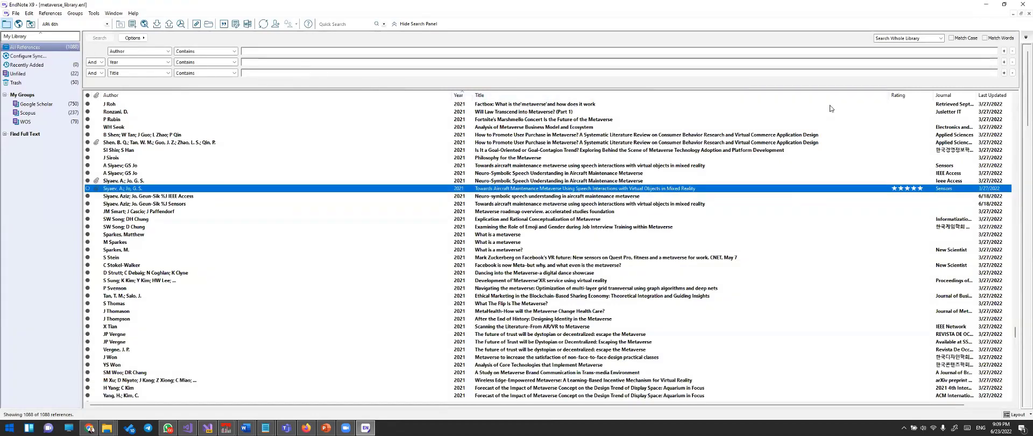
# - Sort all references by rating with the five-star reference first, and select the 2022 Arabic-titled reference
pyautogui.click(904, 95)
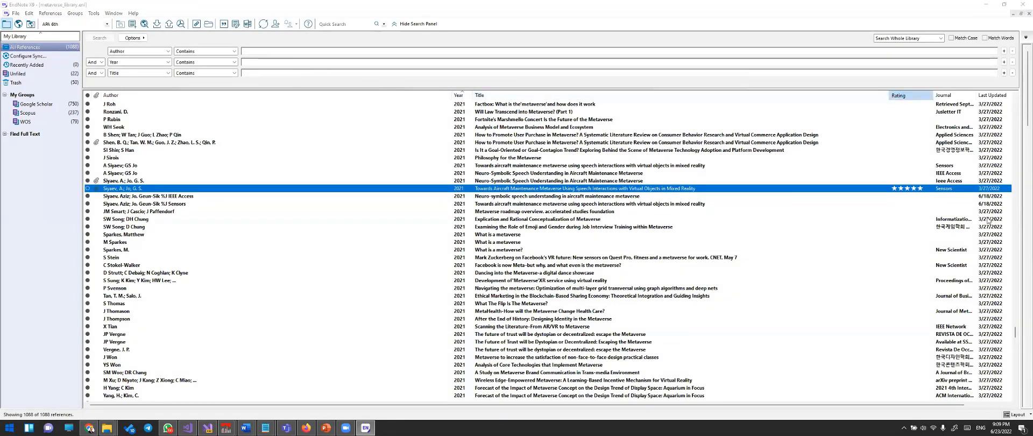
pyautogui.click(902, 93)
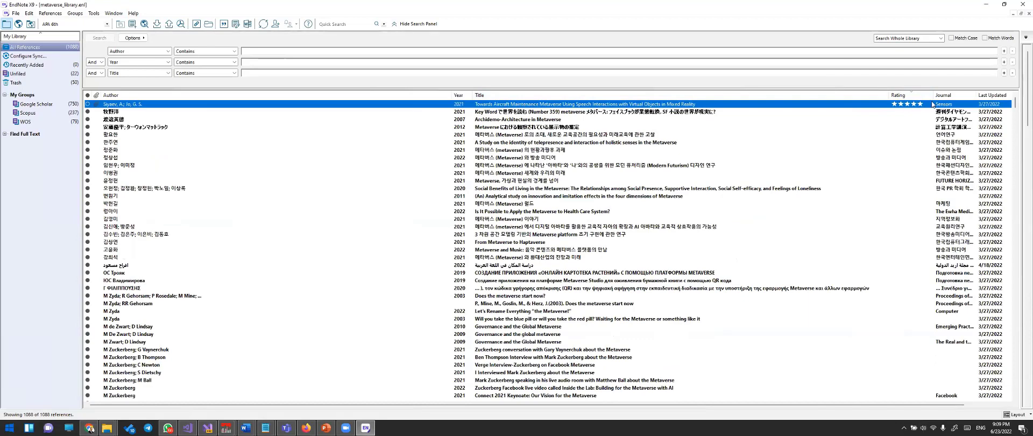
pyautogui.scroll(-6, 798, 169)
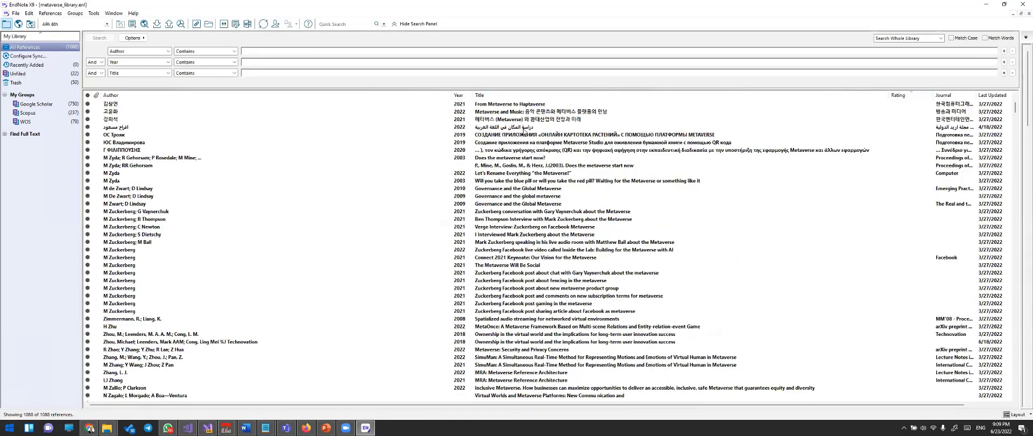
pyautogui.click(523, 128)
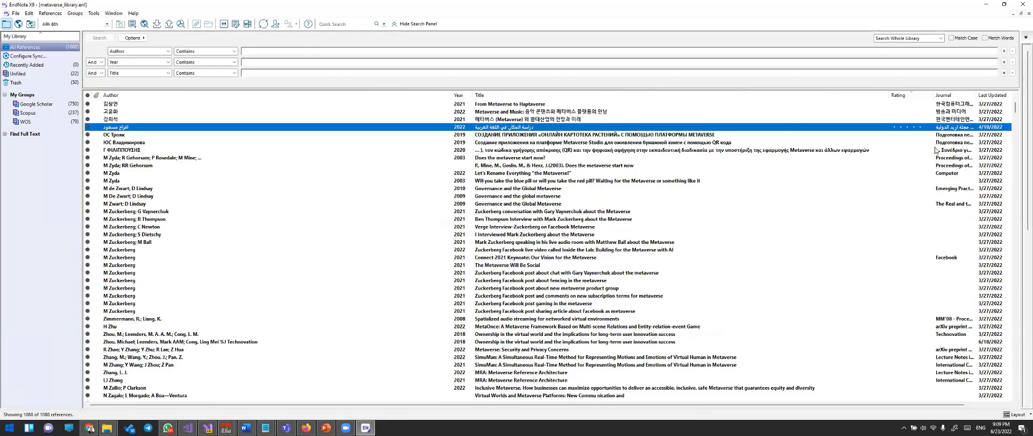
# - Browse further down the reference list and compare the duplicate 2021 "What is a metaverse" entries
pyautogui.scroll(-1, 1017, 119)
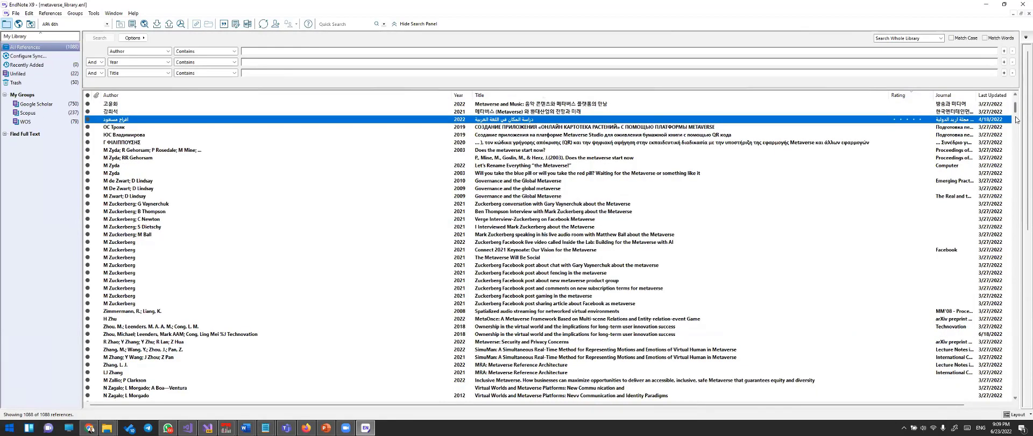
pyautogui.moveTo(1017, 119); pyautogui.dragTo(1014, 171)
pyautogui.scroll(-3, 462, 170)
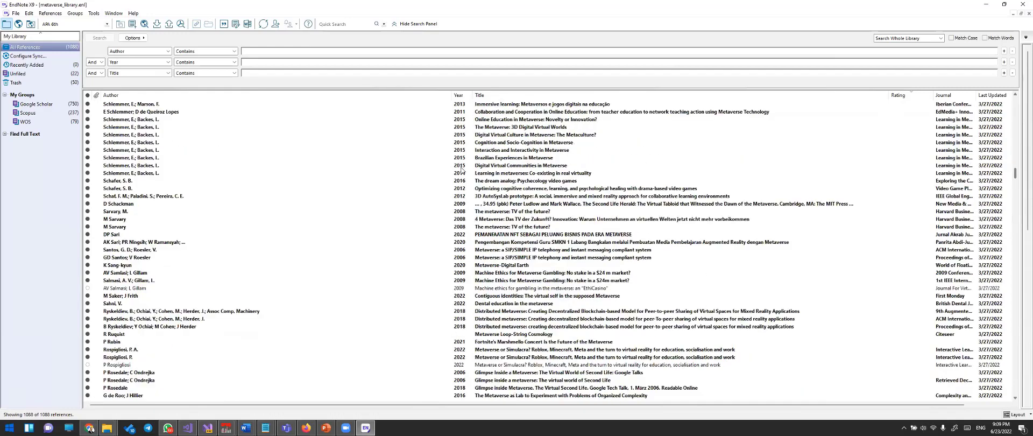
pyautogui.scroll(5, 500, 248)
pyautogui.click(494, 251)
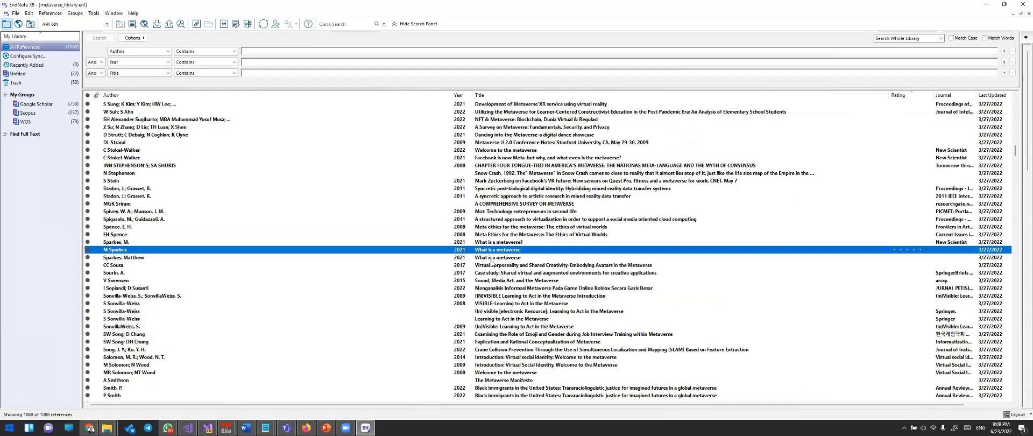
pyautogui.click(487, 242)
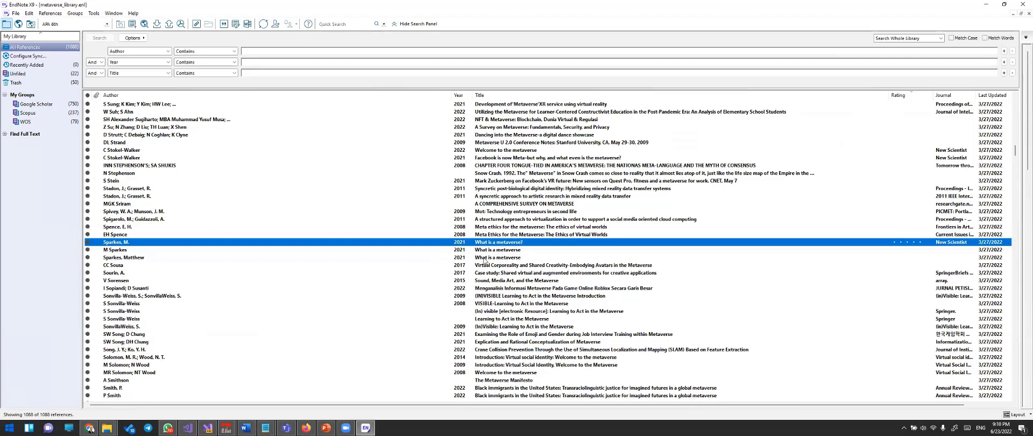
pyautogui.click(484, 257)
# - Select all references, review the available reference commands including Find Duplicates, and return to a single "What is a metaverse" entry
pyautogui.hotkey('ctrl', 'a')
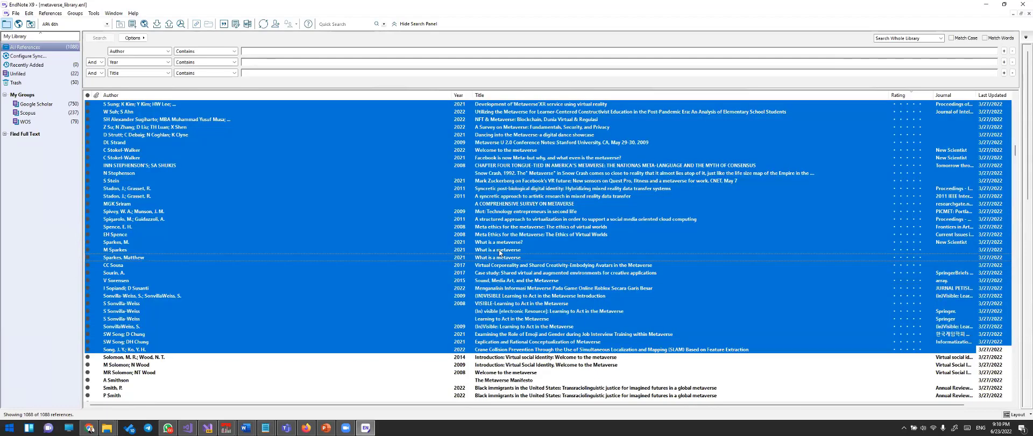
pyautogui.hotkey('shift', 'F10')
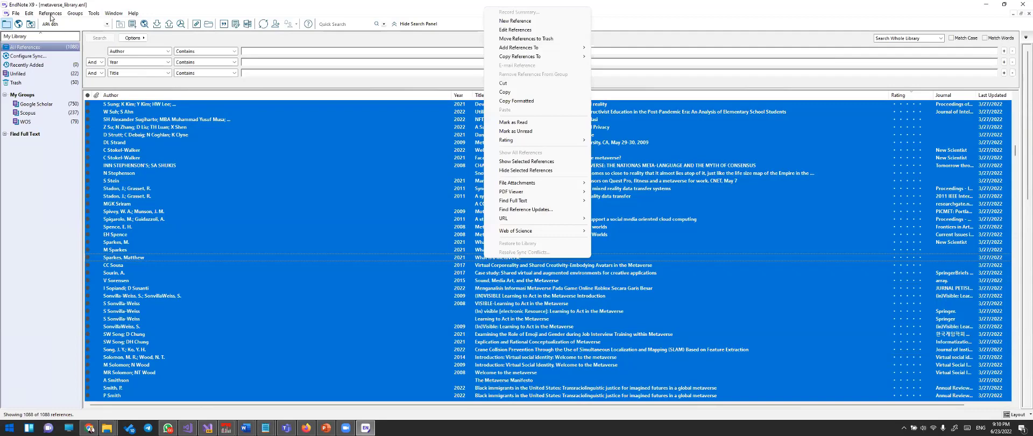
pyautogui.click(50, 14)
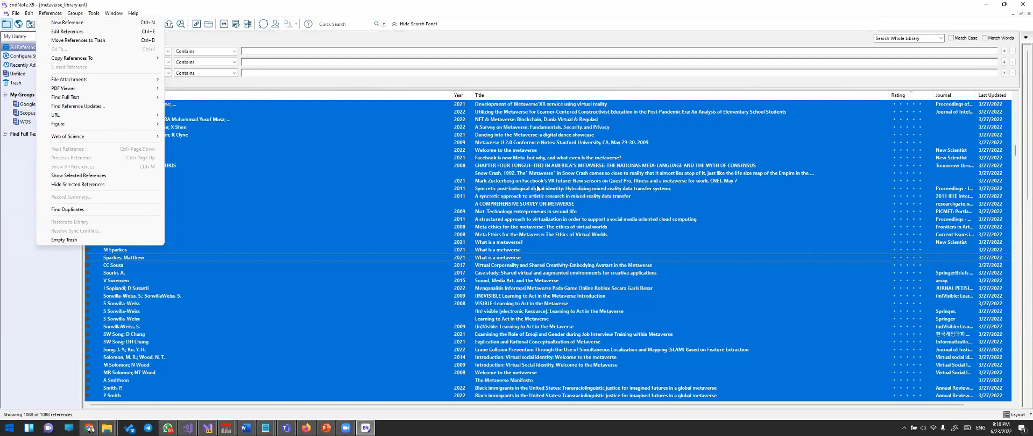
pyautogui.click(492, 258)
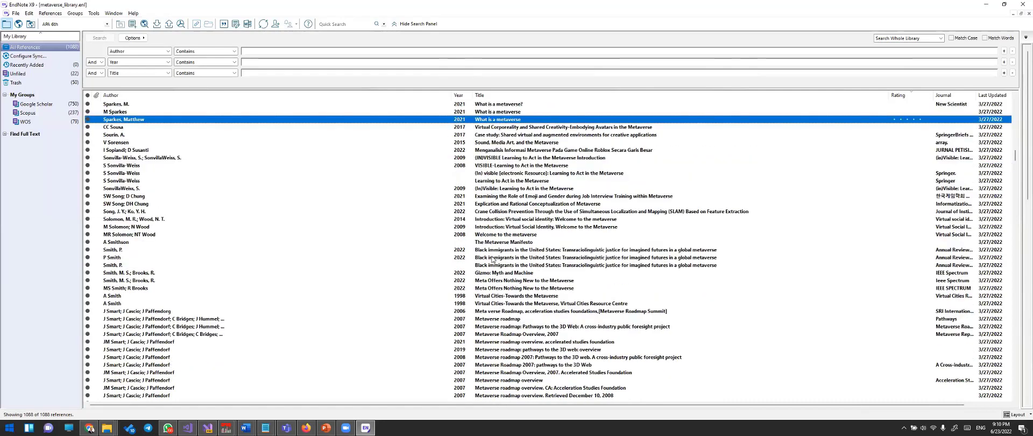
pyautogui.scroll(-4, 371, 217)
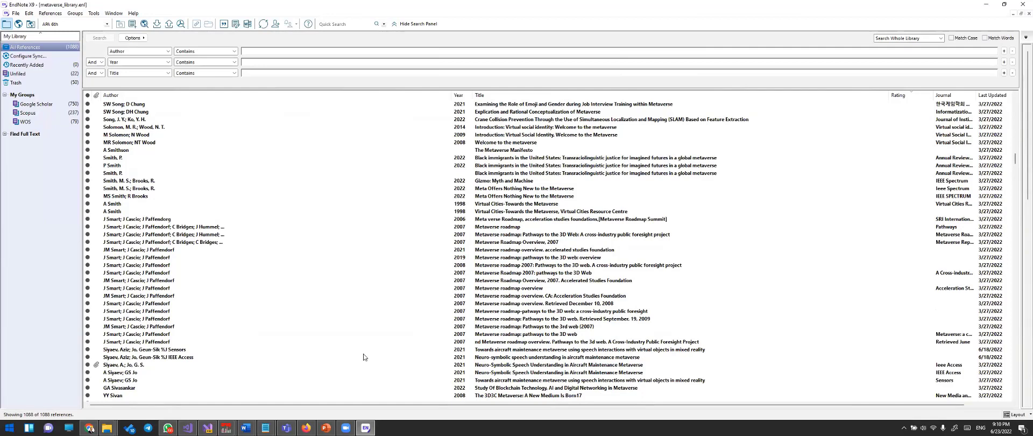
# - Switch to the Word document with the citations and start exporting its traveling library to EndNote
pyautogui.moveTo(366, 428)
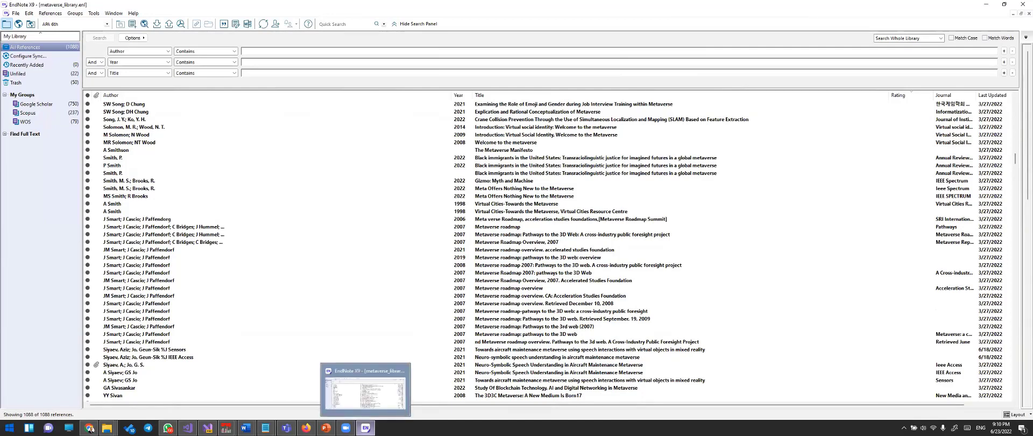
pyautogui.click(90, 429)
pyautogui.click(248, 24)
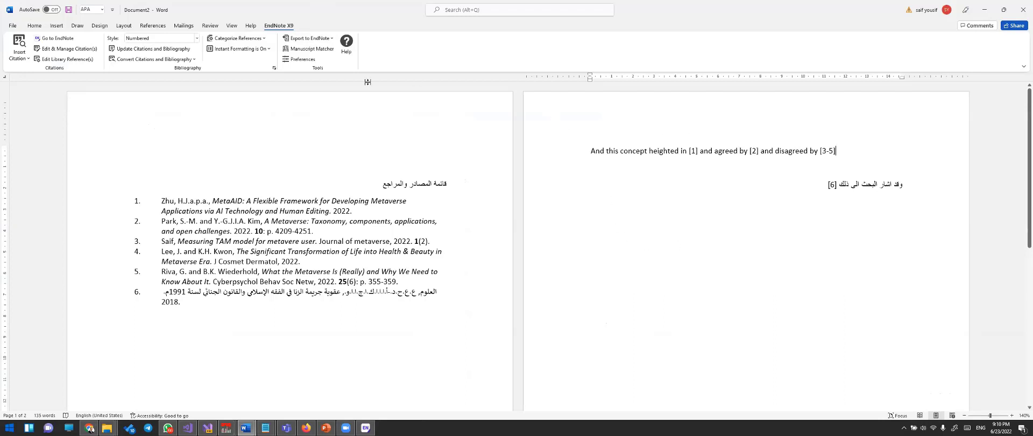
pyautogui.click(322, 38)
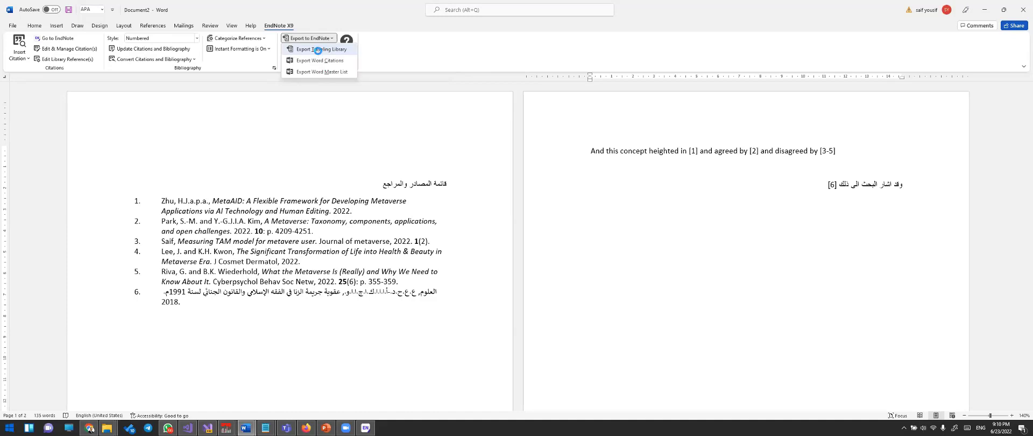
pyautogui.click(319, 49)
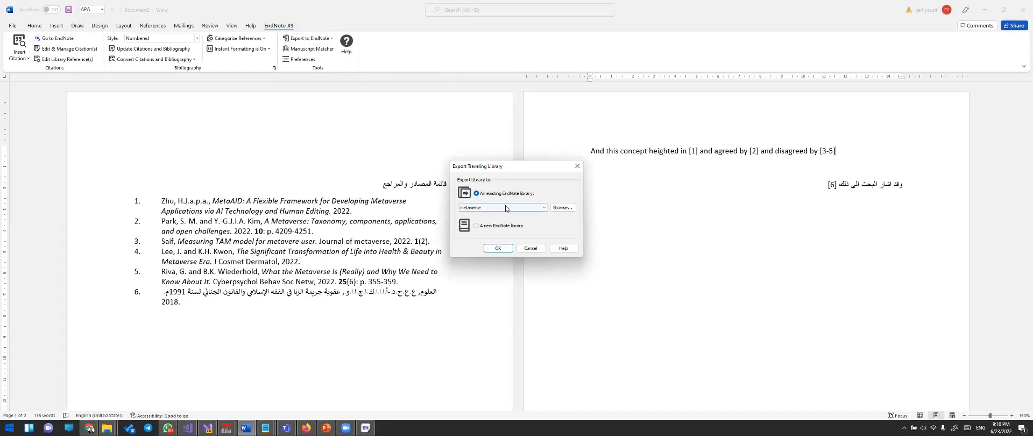
# - Check the existing EndNote libraries offered as export destinations and browse for another library file, cancelling the file selection
pyautogui.click(528, 206)
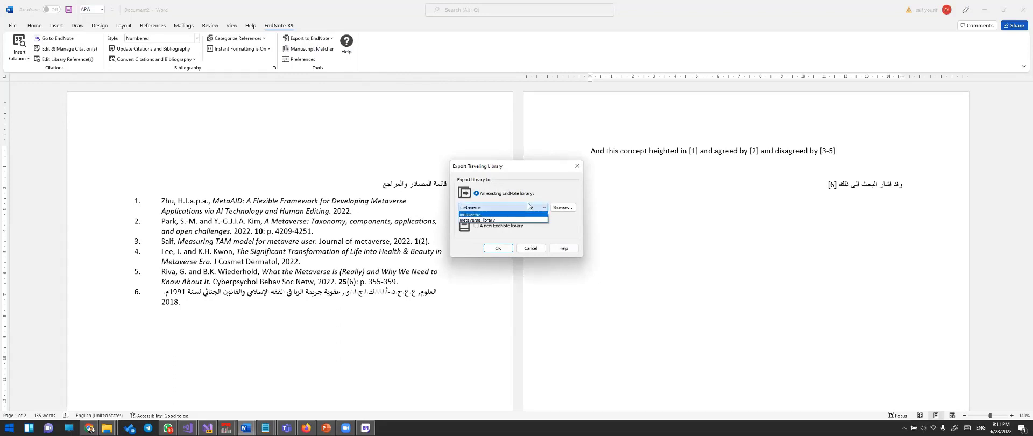
pyautogui.click(528, 206)
pyautogui.click(560, 209)
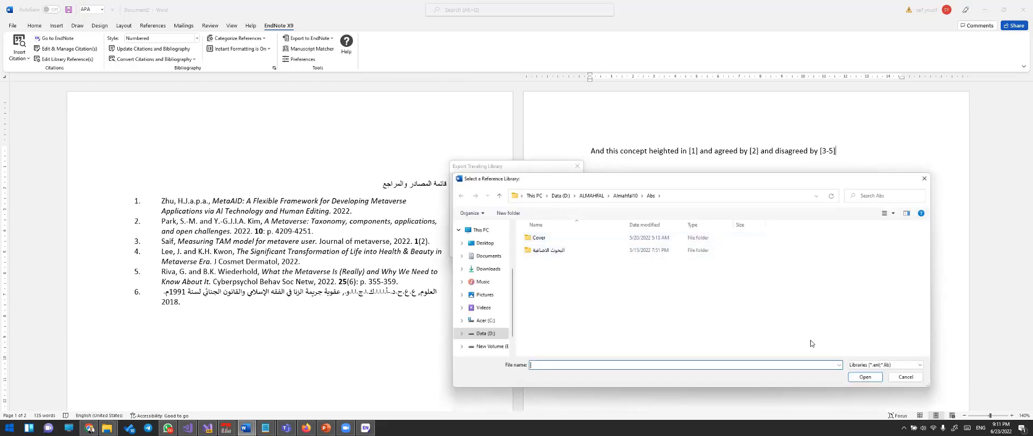
pyautogui.click(889, 376)
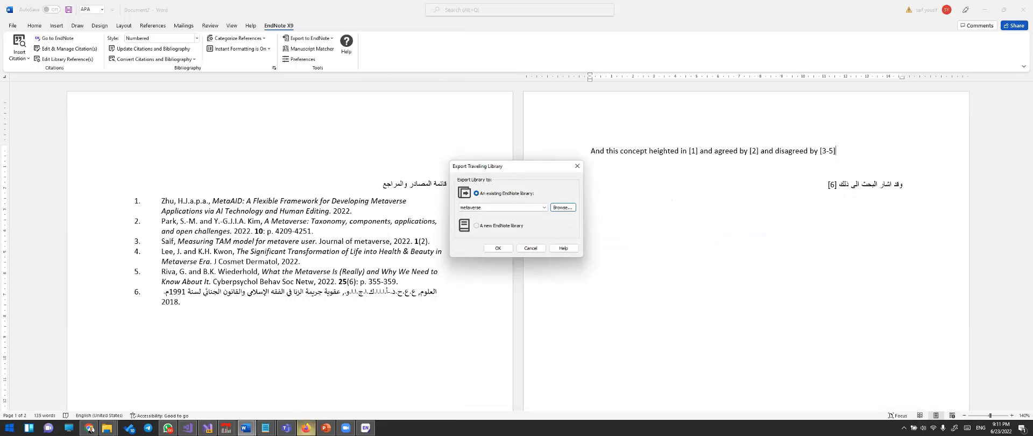
# - Compare exporting to a new EndNote library with exporting to an existing one, and cancel the traveling library export
pyautogui.moveTo(286, 428)
pyautogui.click(485, 226)
pyautogui.click(483, 229)
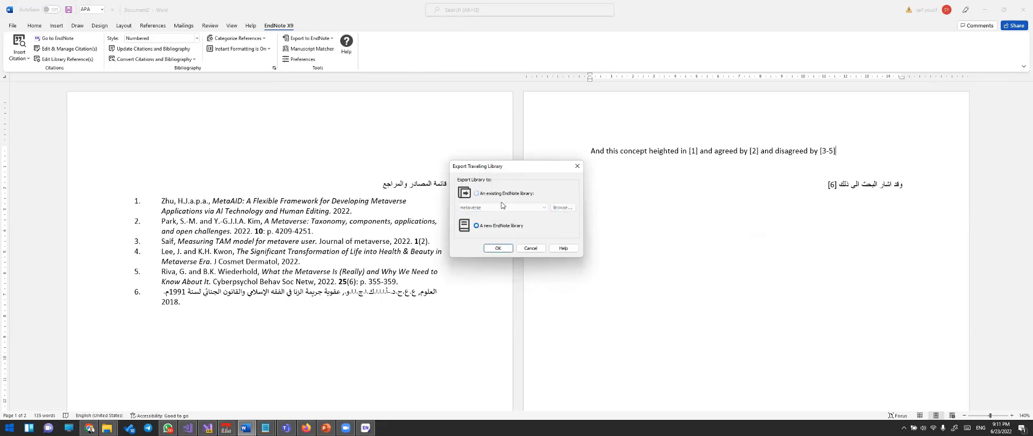
pyautogui.click(476, 193)
pyautogui.click(485, 210)
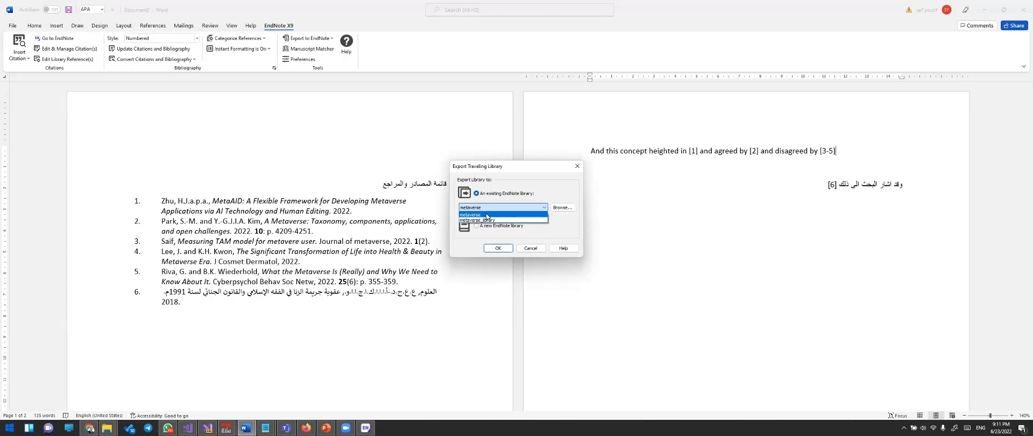
pyautogui.click(520, 252)
pyautogui.click(521, 252)
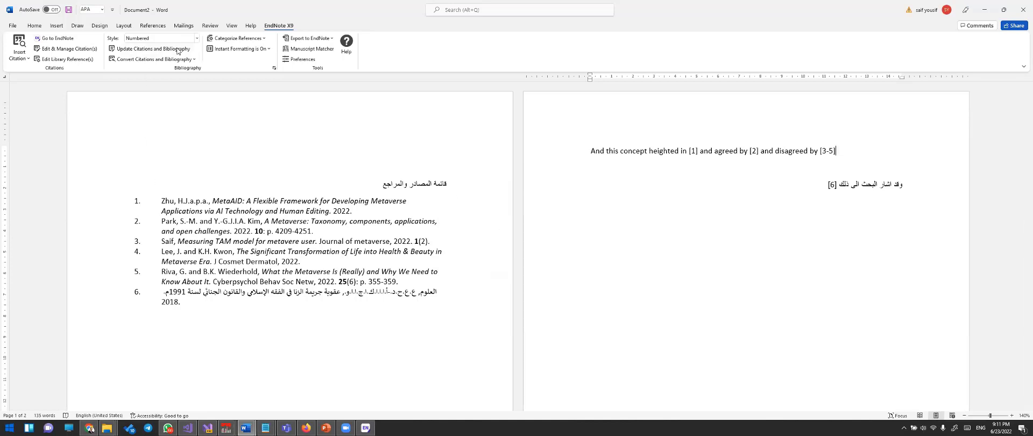
# - Place the cursor in the bibliography, review the available citation styles, and show Word's text formatting commands
pyautogui.click(278, 241)
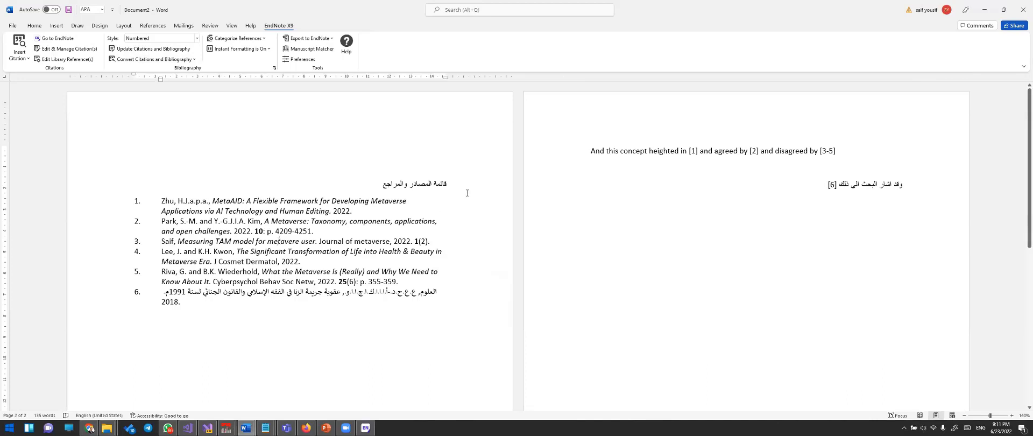
pyautogui.click(197, 38)
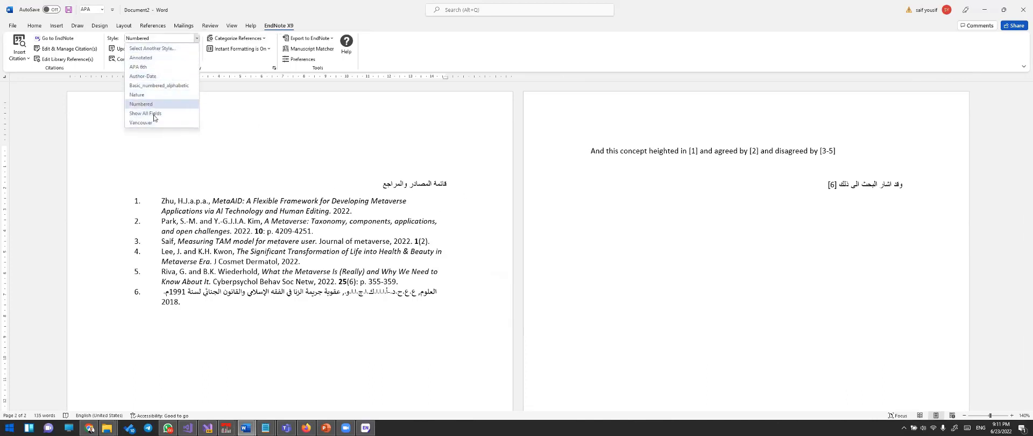
pyautogui.click(34, 27)
pyautogui.click(35, 27)
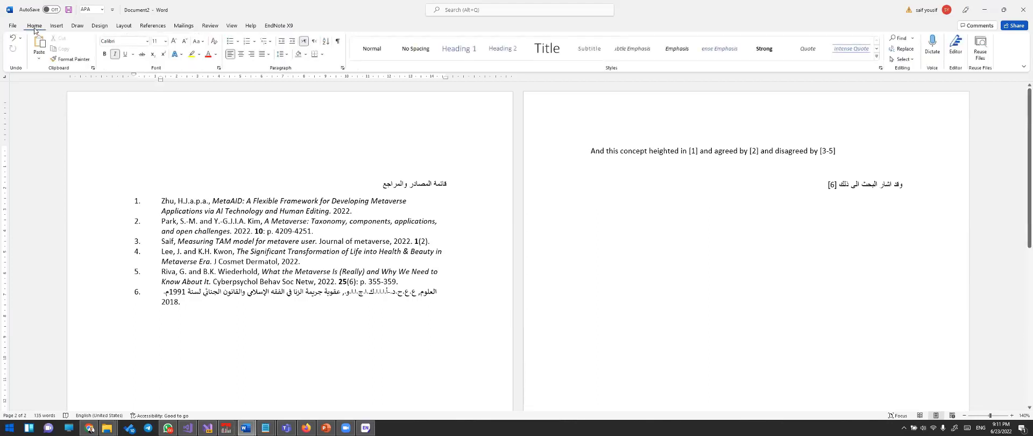